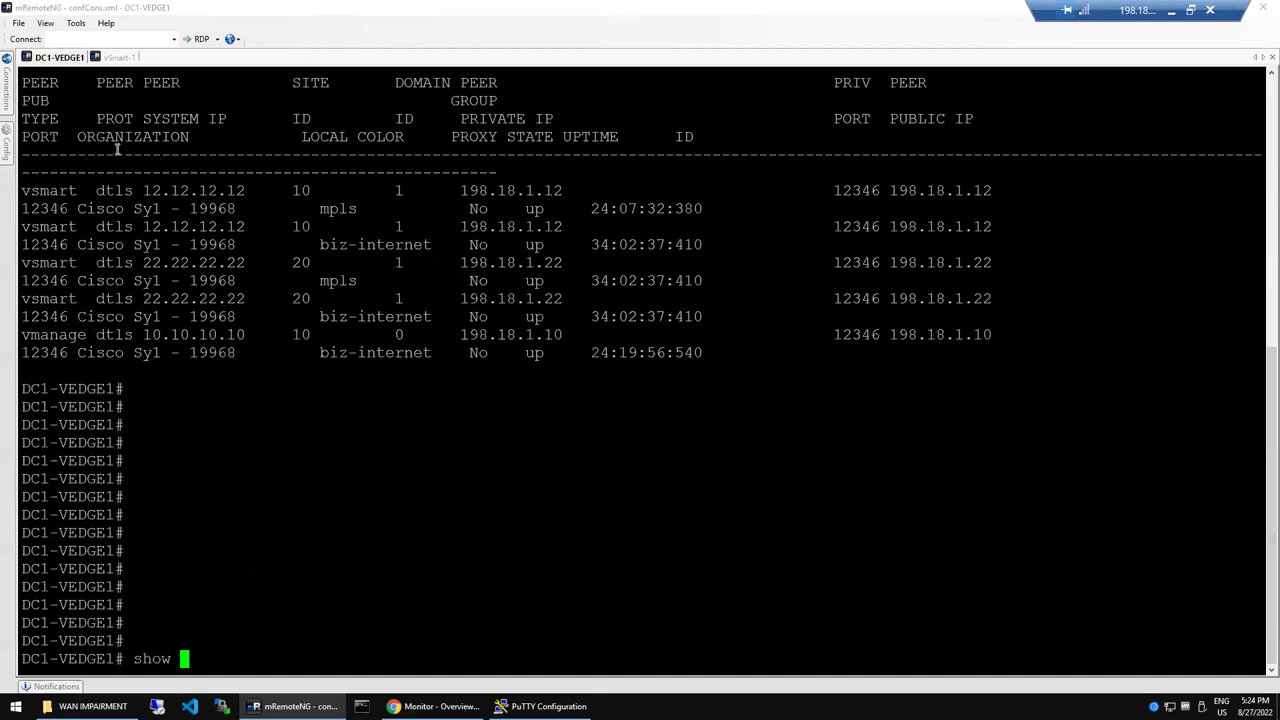
Step: Clear the unfinished show command and open a terminal session to DC1-VEDGE2, keeping the connections list docked
key("BackSpace")
key("BackSpace")
key("BackSpace")
key("BackSpace")
key("BackSpace")
mouse_move(6, 112)
mouse_move(6, 85)
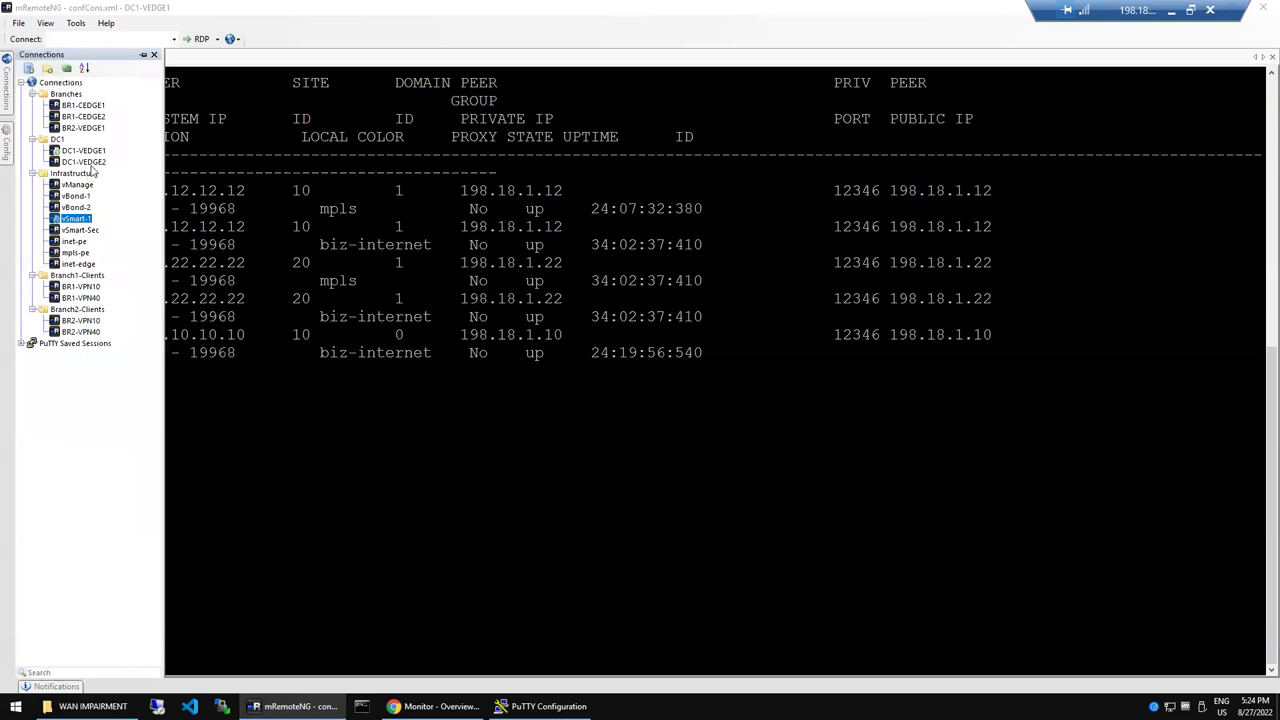
double_click(90, 163)
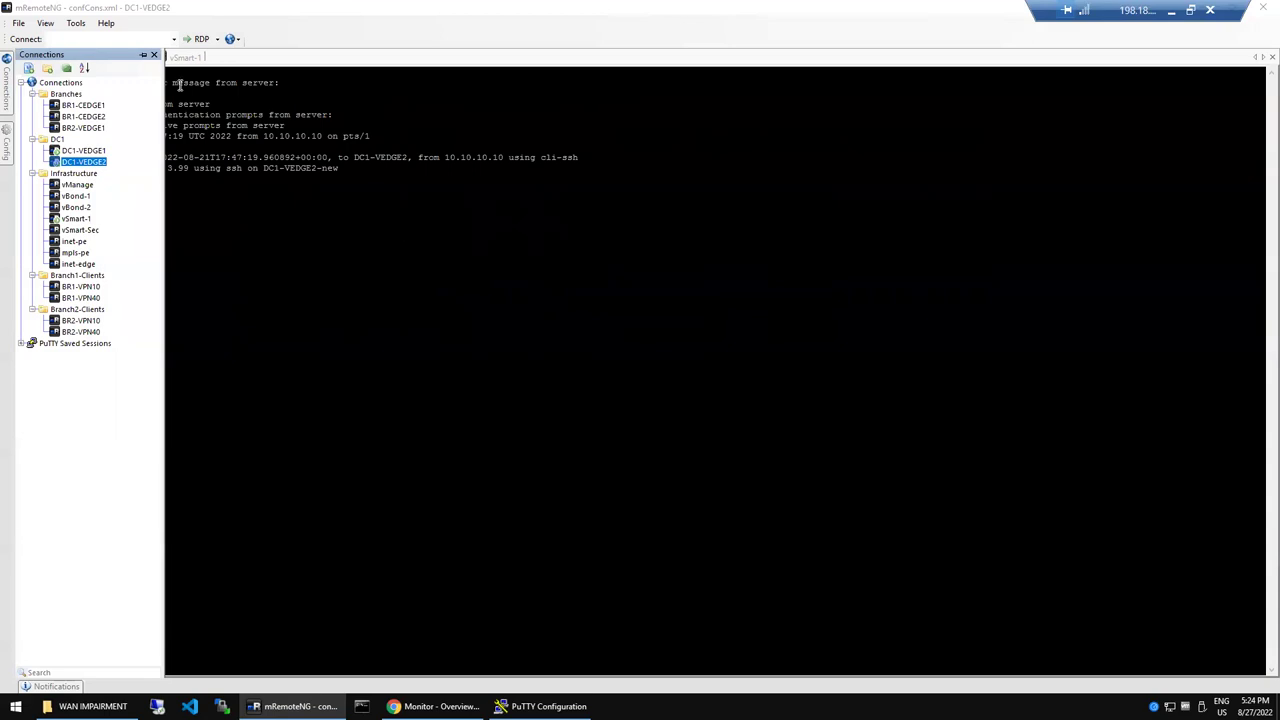
left_click(143, 55)
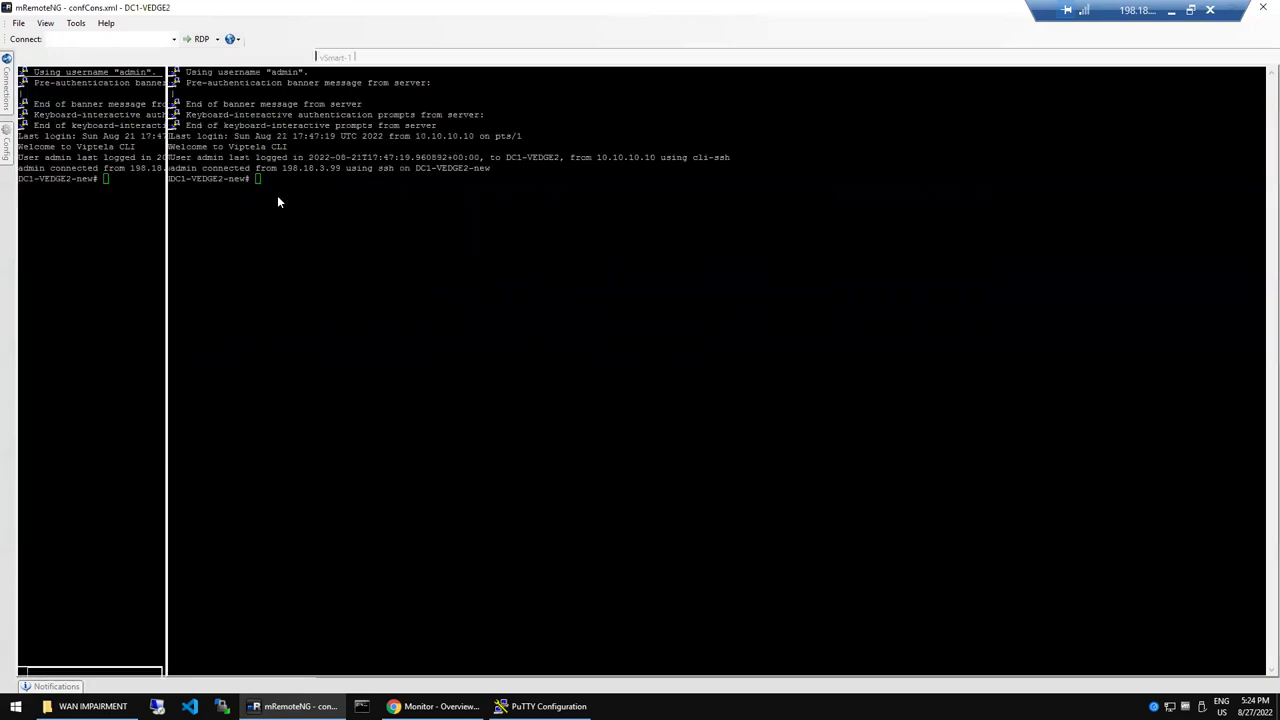
left_click(279, 197)
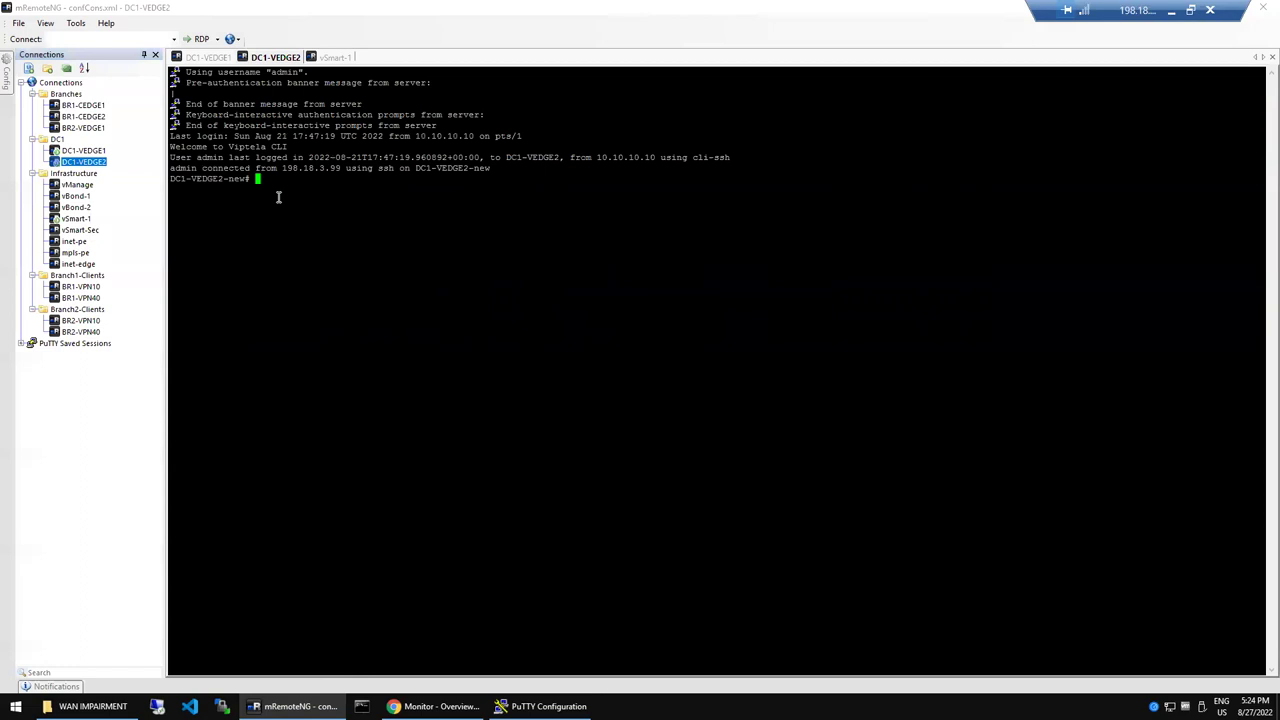
Step: Run show omp peers on DC1-VEDGE2 and check the route counts for the vSmart peers
type("show ")
type("omop")
key("BackSpace")
key("BackSpace")
key("BackSpace")
type("p peers")
key("Return")
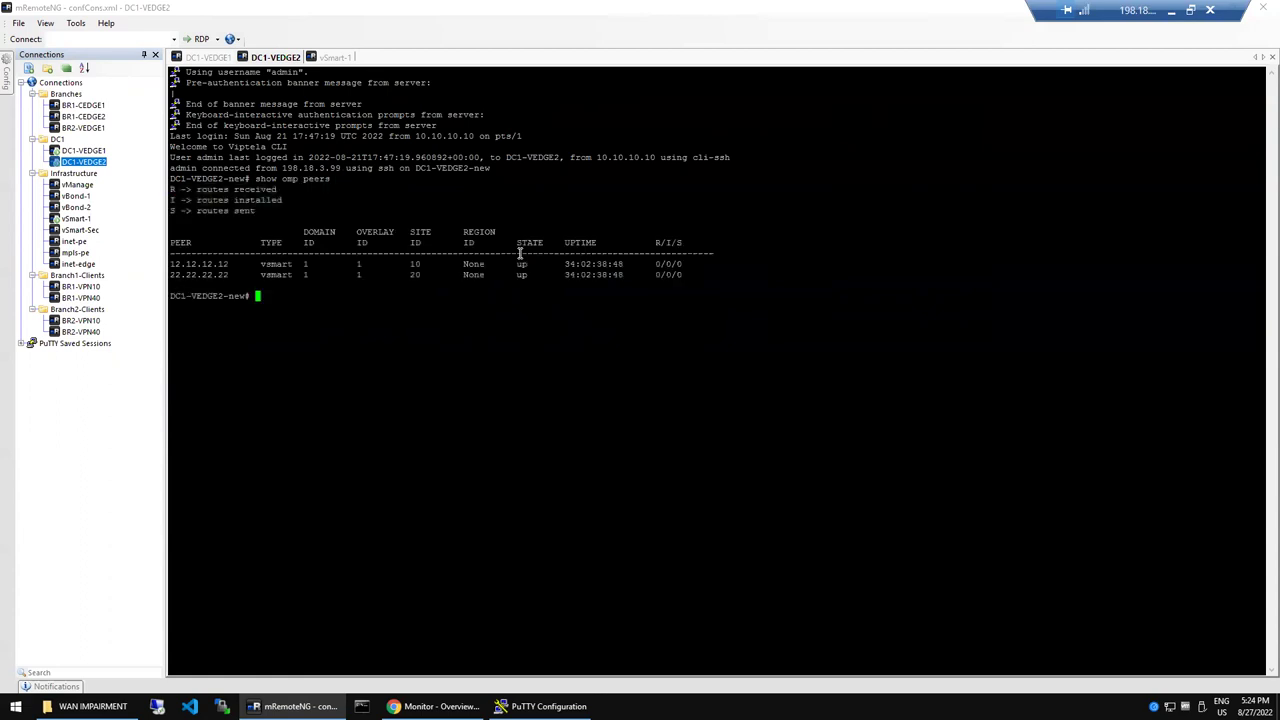
double_click(659, 263)
Step: Switch to vManage in Chrome and open the list of device templates in the configuration section
mouse_move(430, 706)
left_click(430, 652)
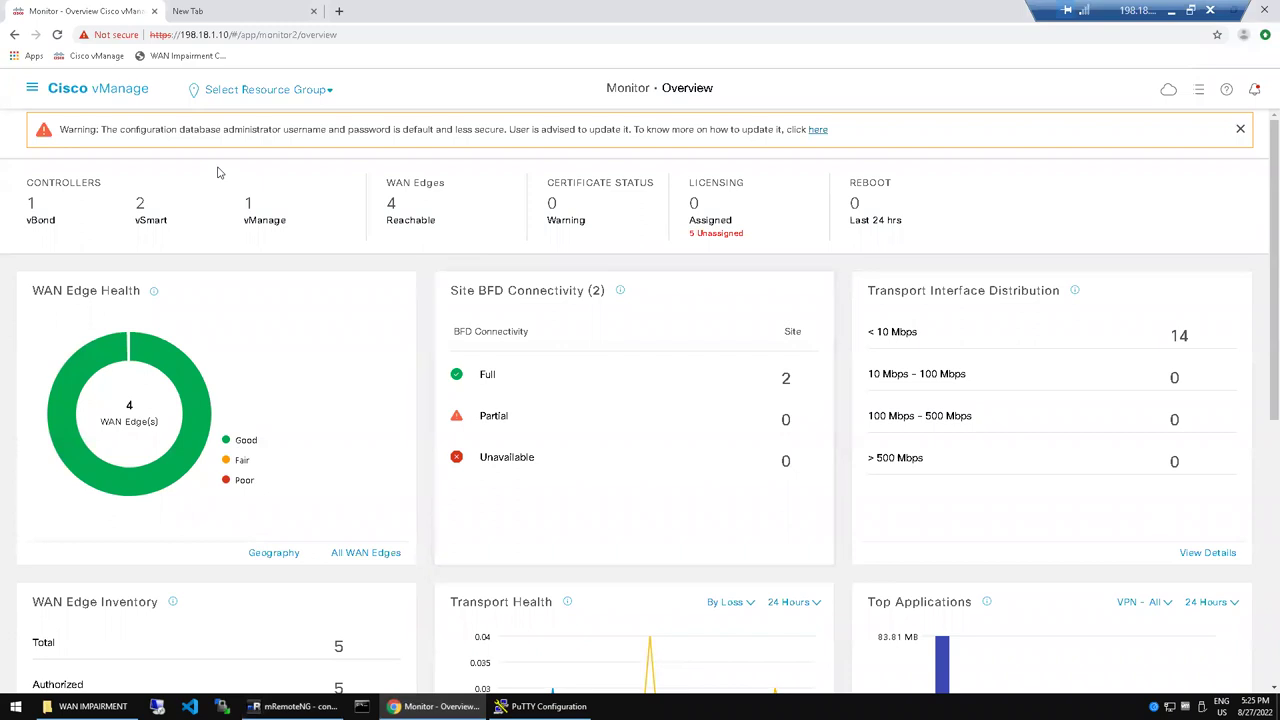
left_click(33, 89)
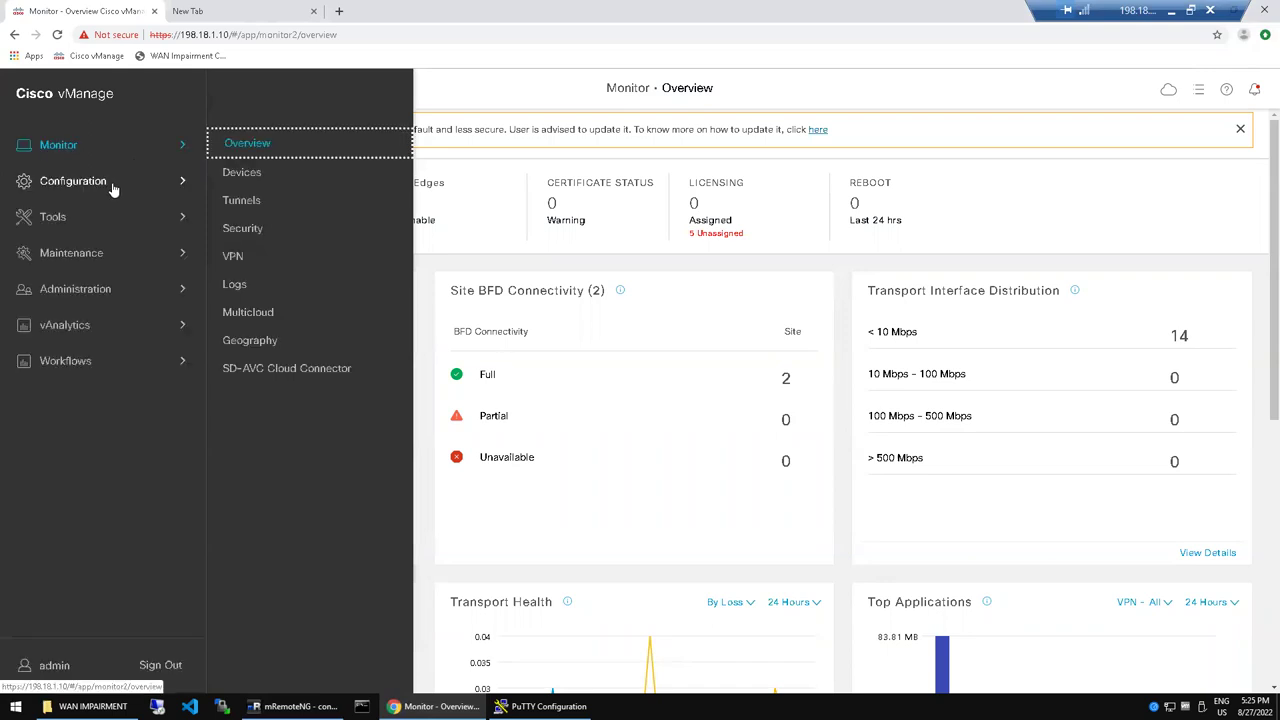
left_click(113, 186)
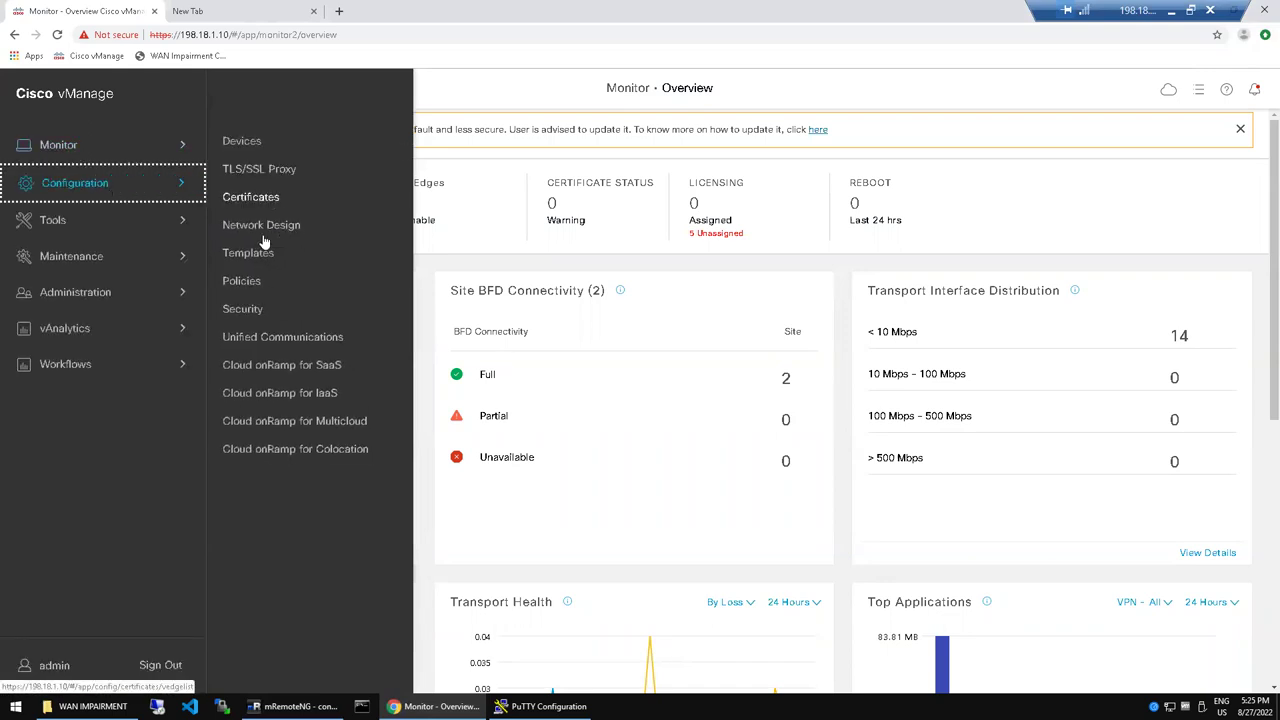
left_click(255, 258)
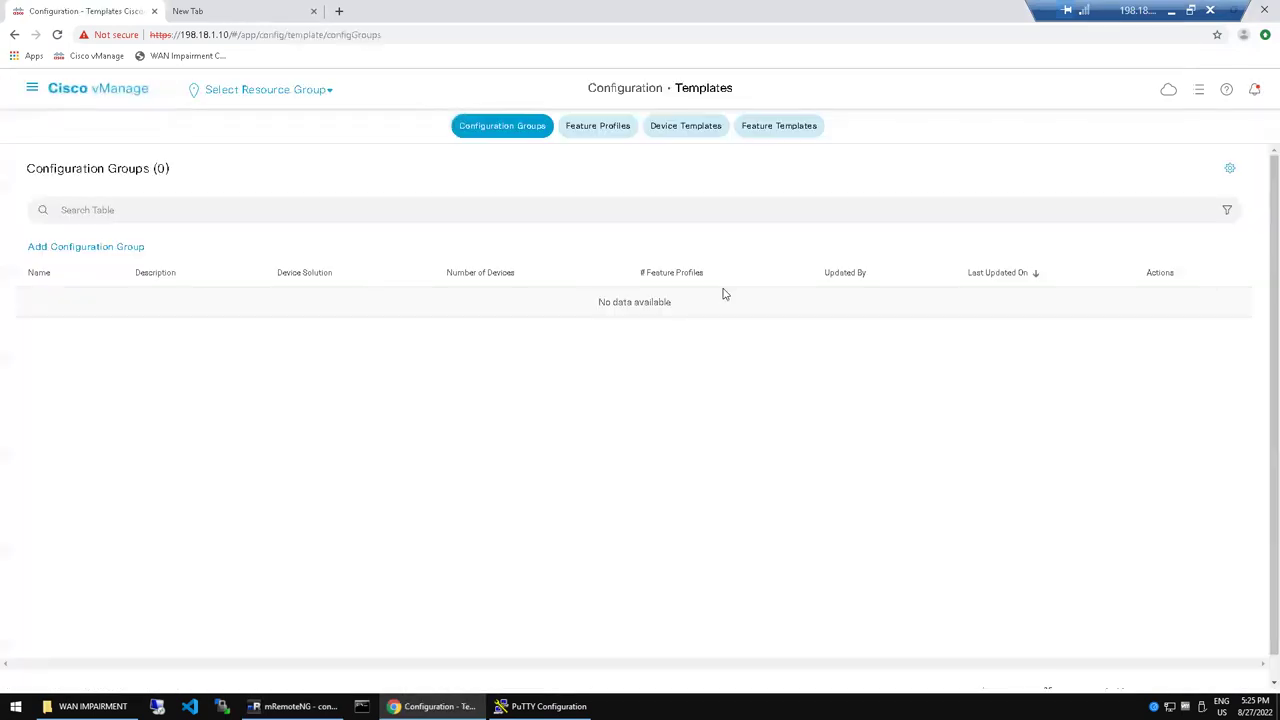
left_click(700, 127)
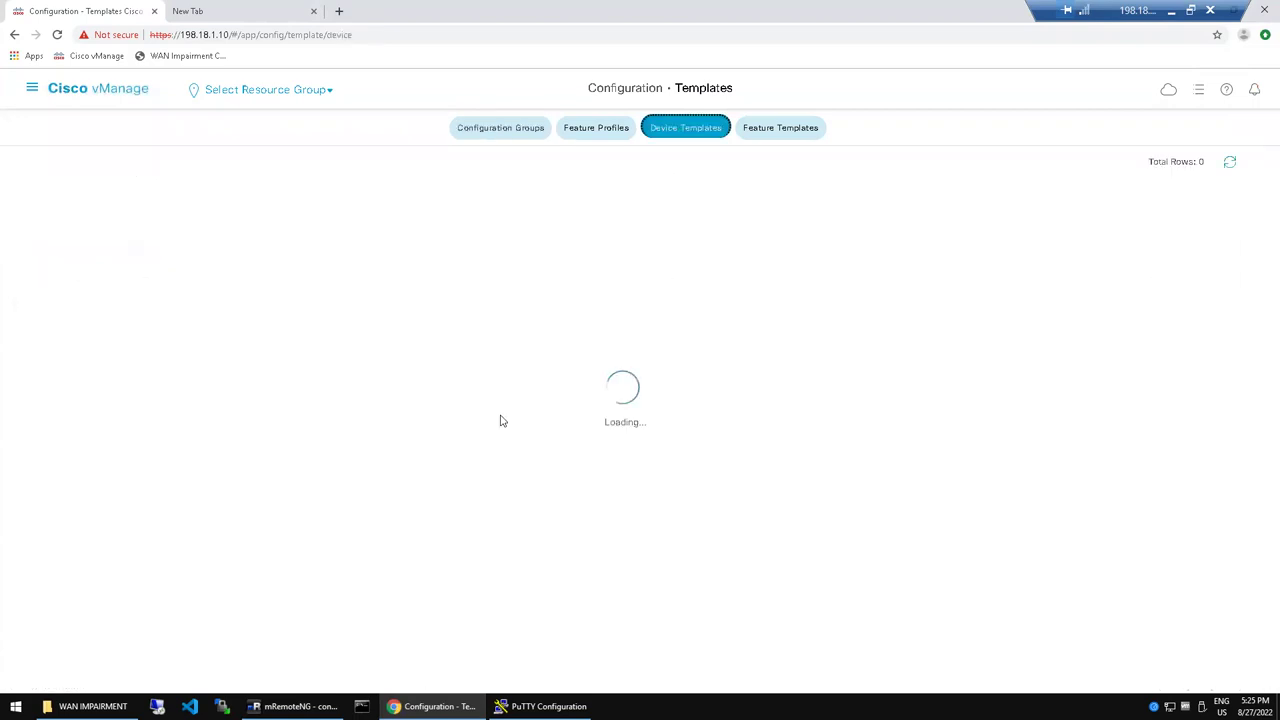
left_click(420, 503)
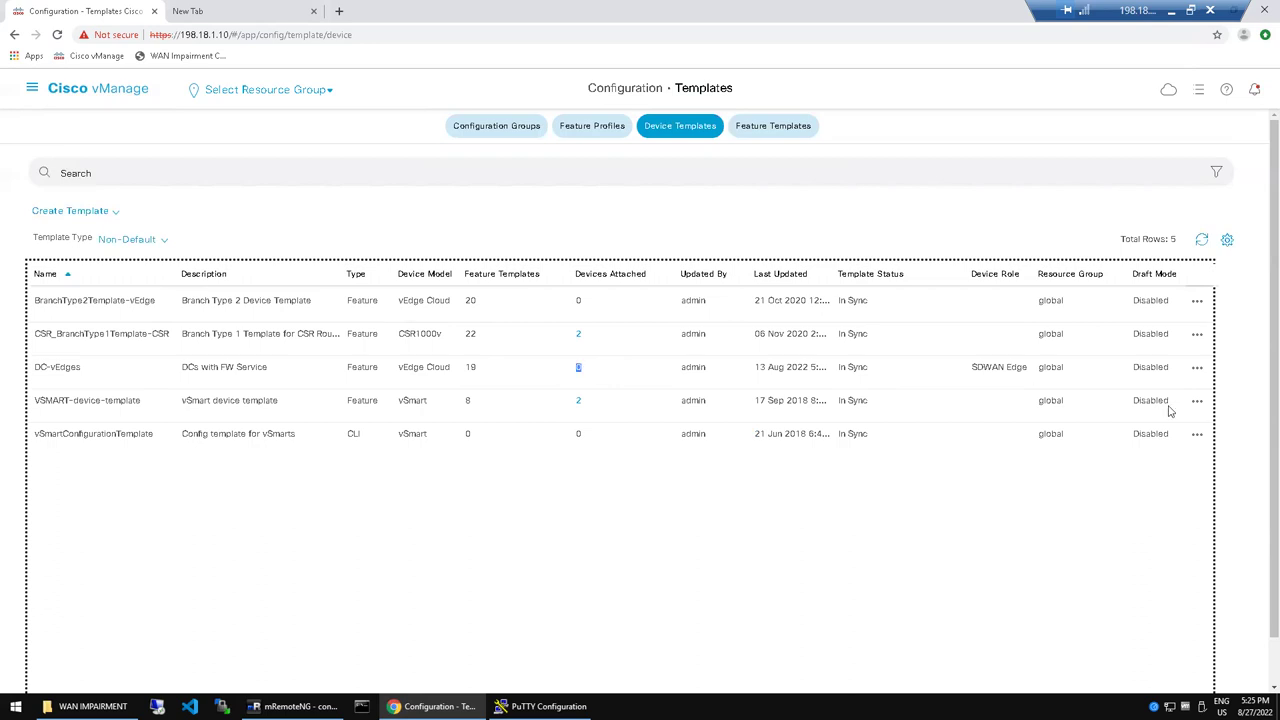
Step: Attach the device DC1-VEDGE2-new to the DC-vEdges device template
left_click(1197, 368)
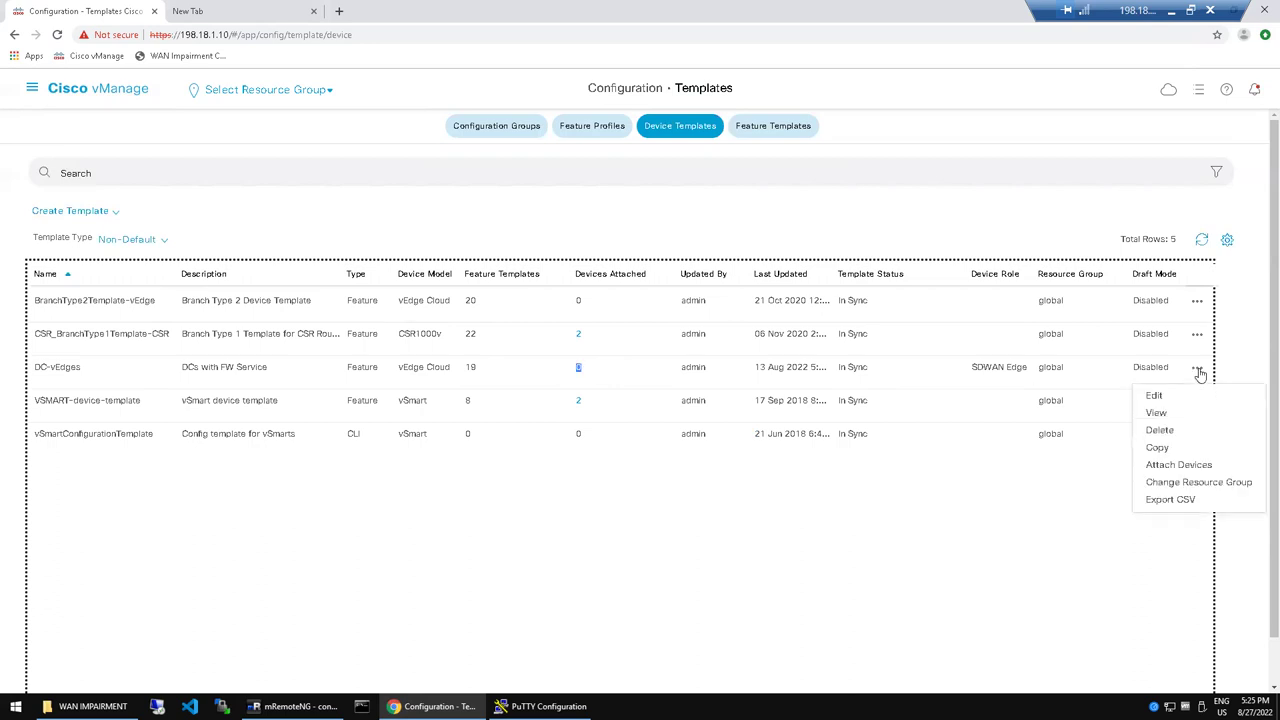
left_click(1172, 466)
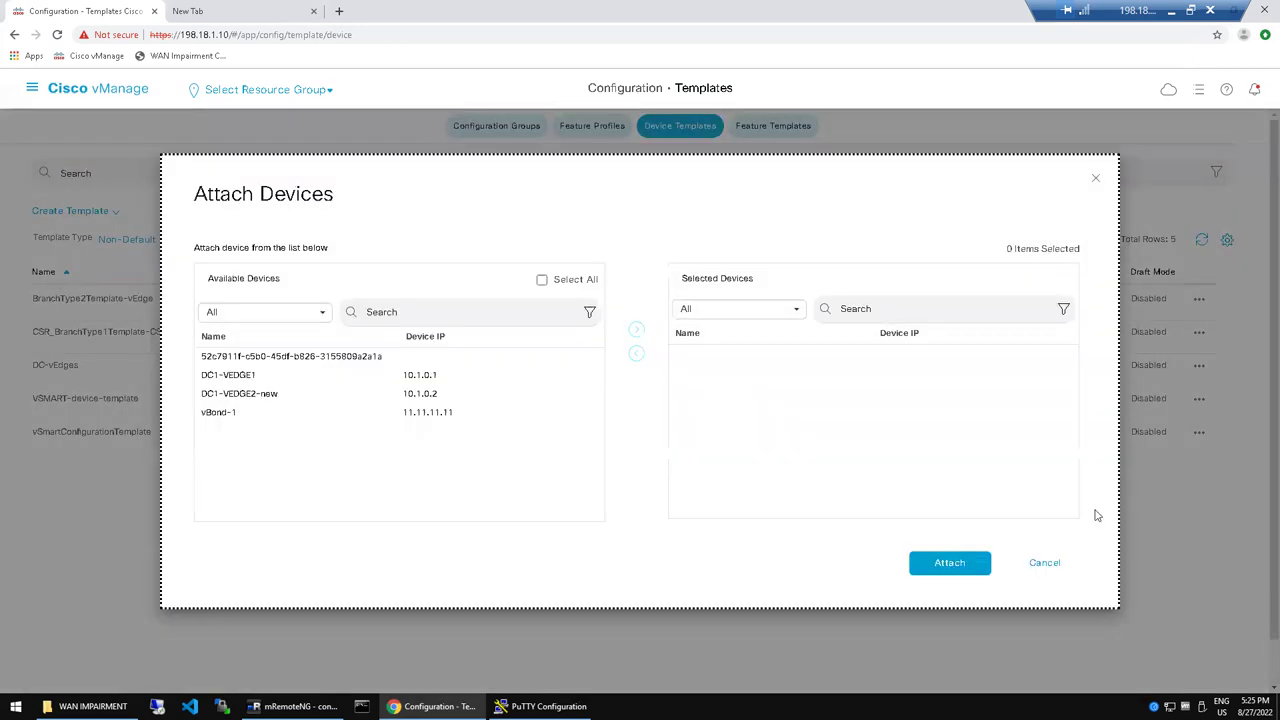
left_click(266, 396)
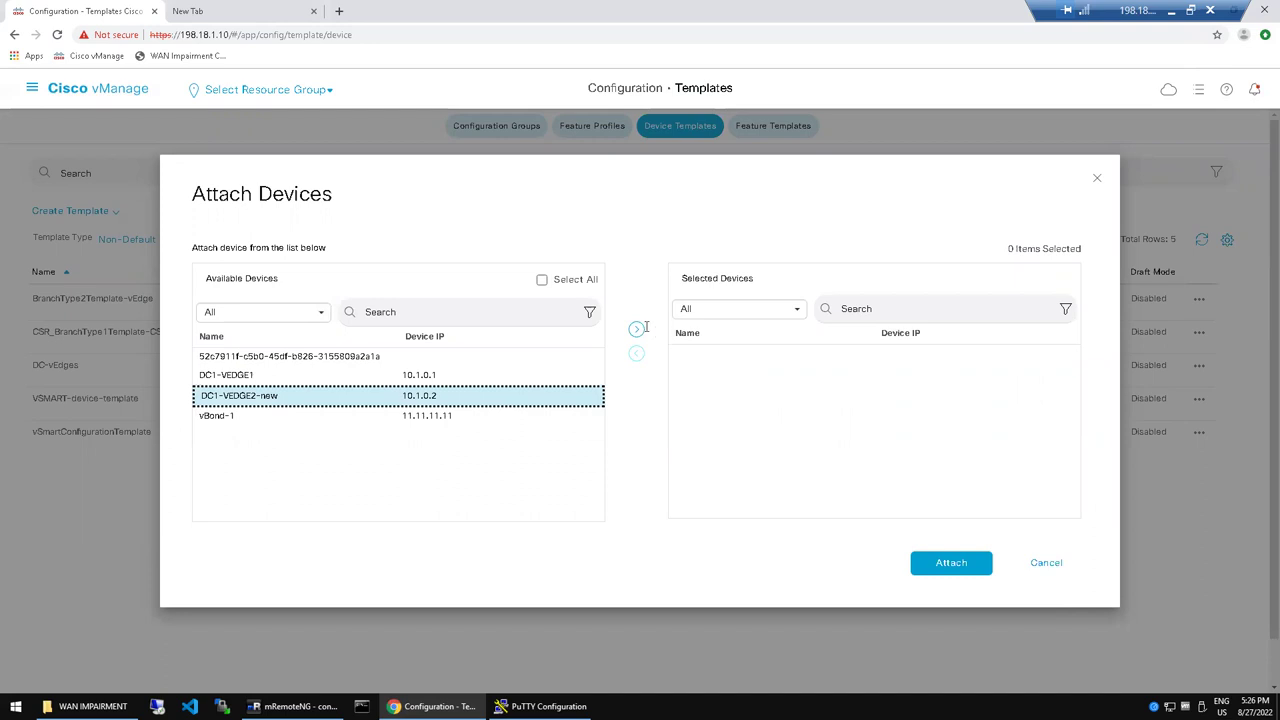
left_click(636, 328)
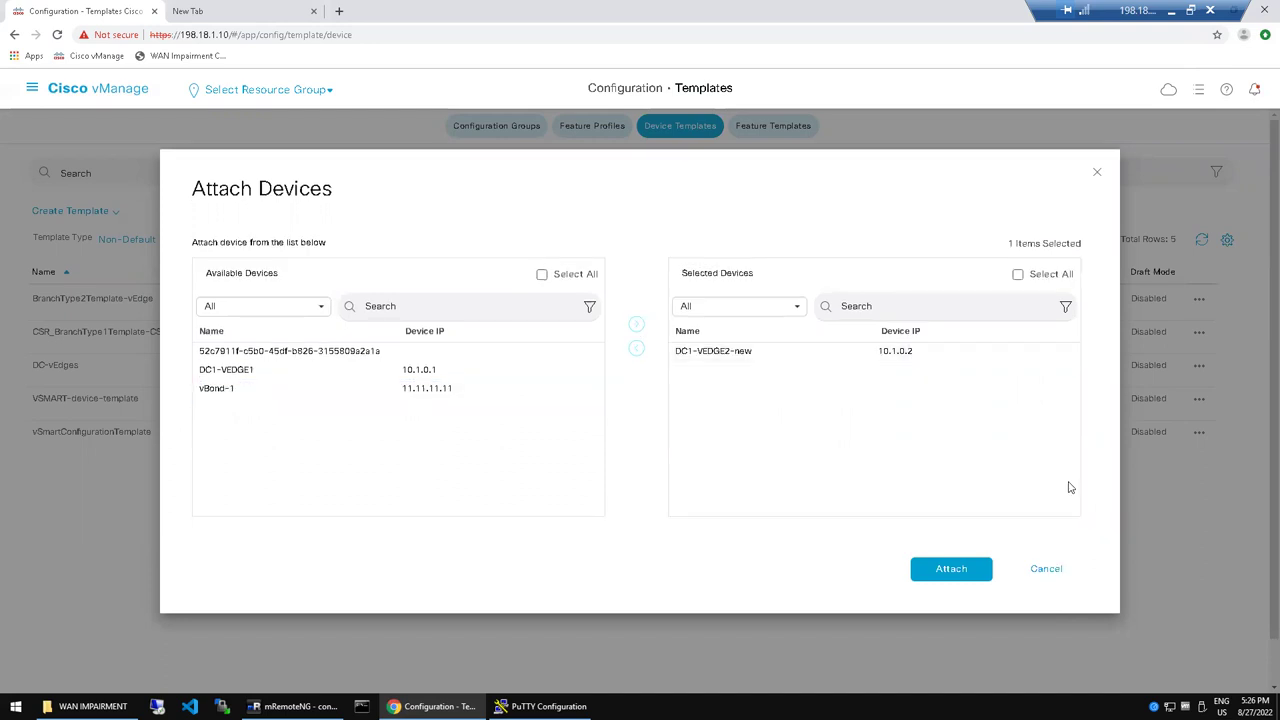
left_click(946, 570)
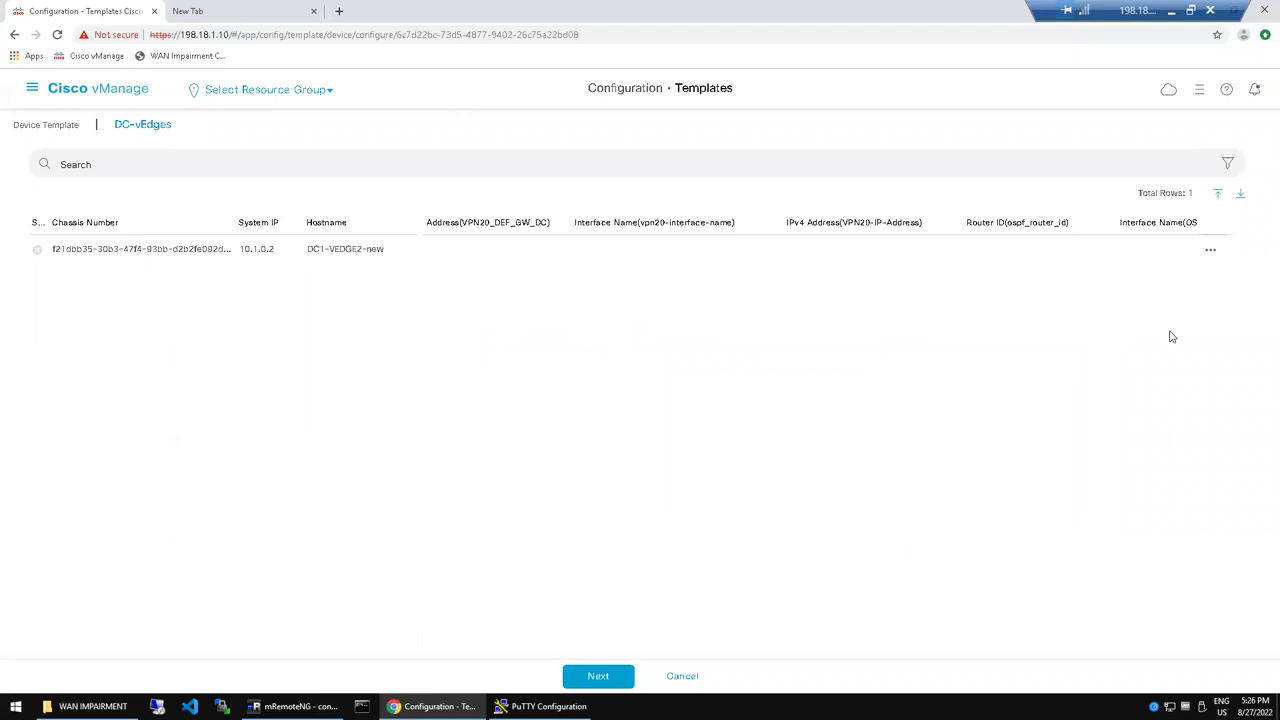
left_click(1210, 256)
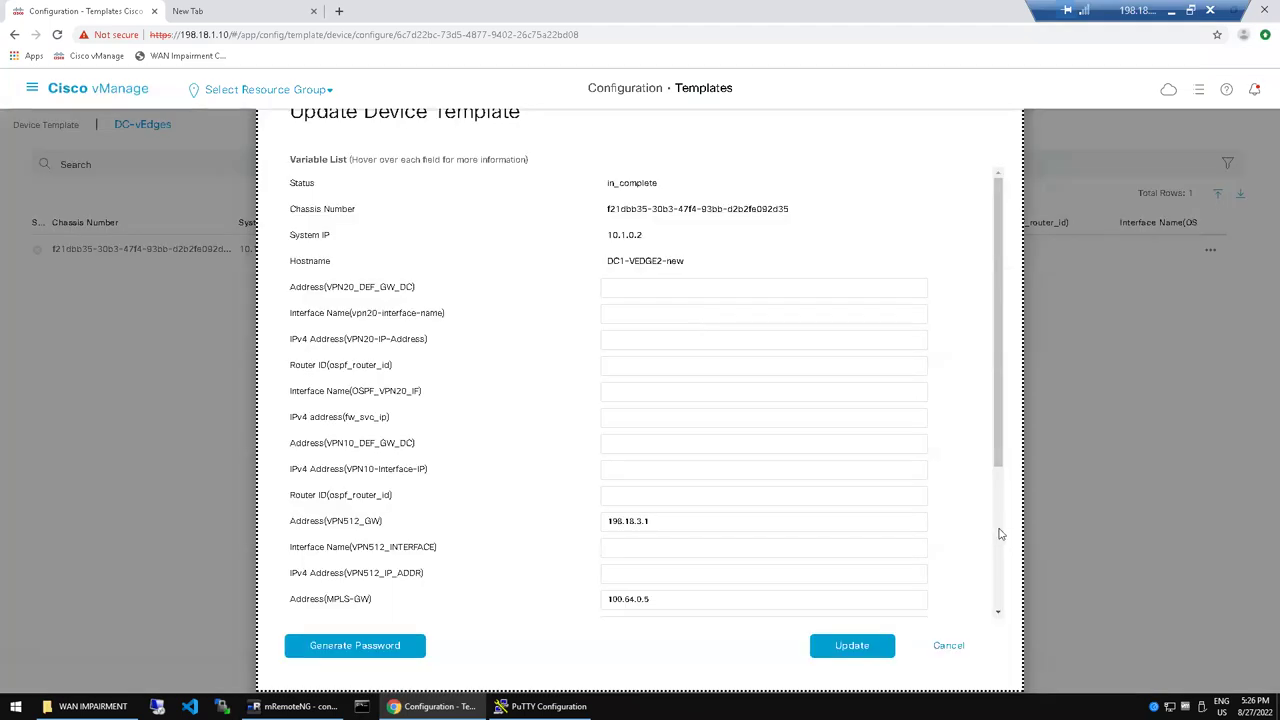
scroll(1000, 534, "down", 3)
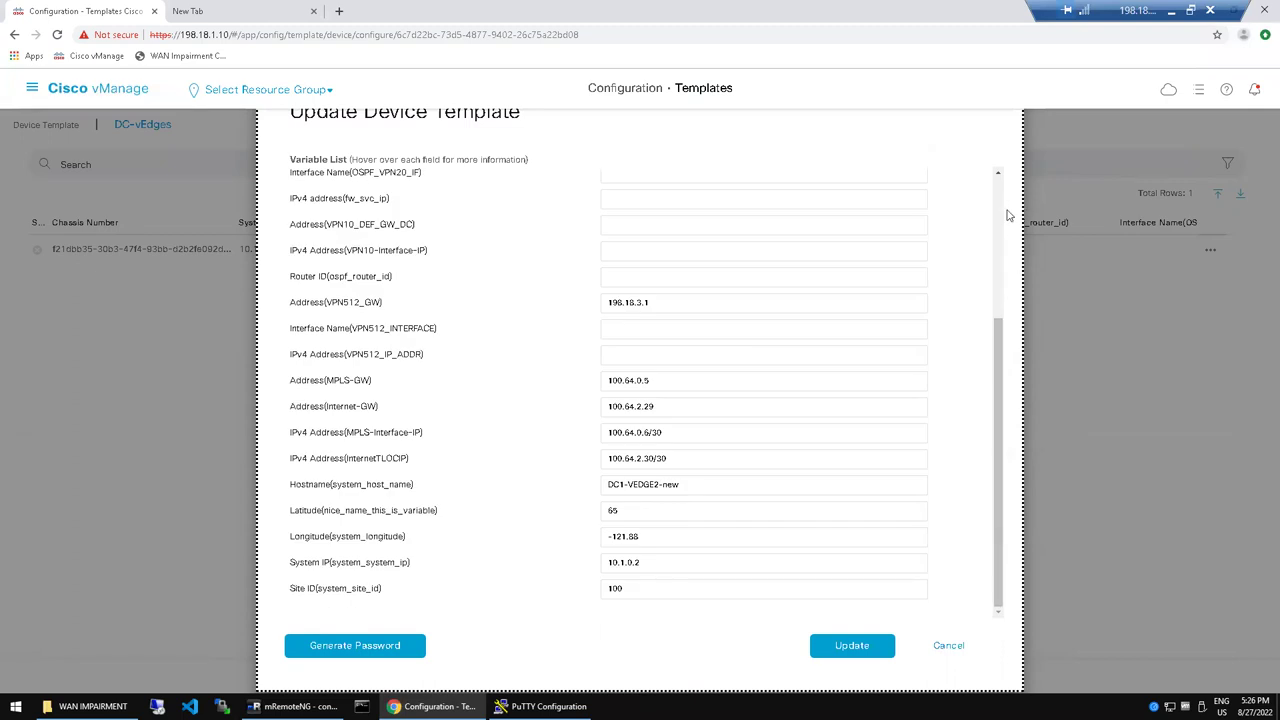
scroll(1001, 208, "up", 3)
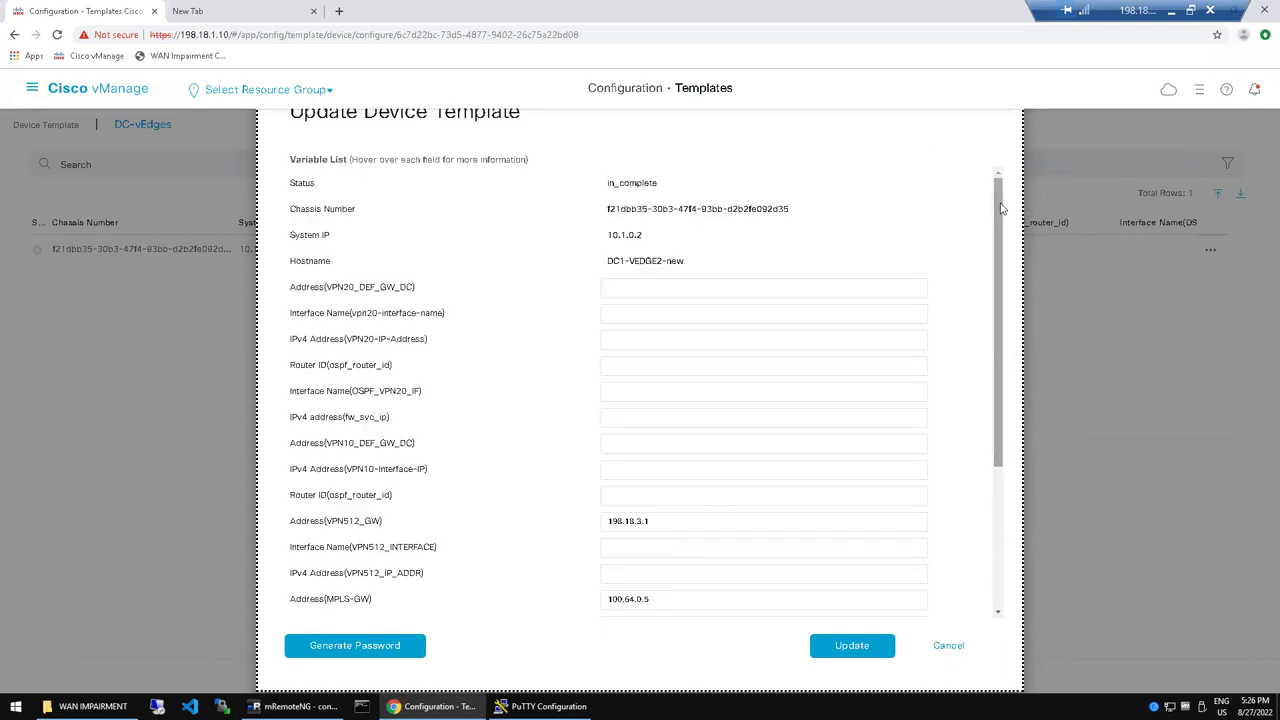
left_click(630, 288)
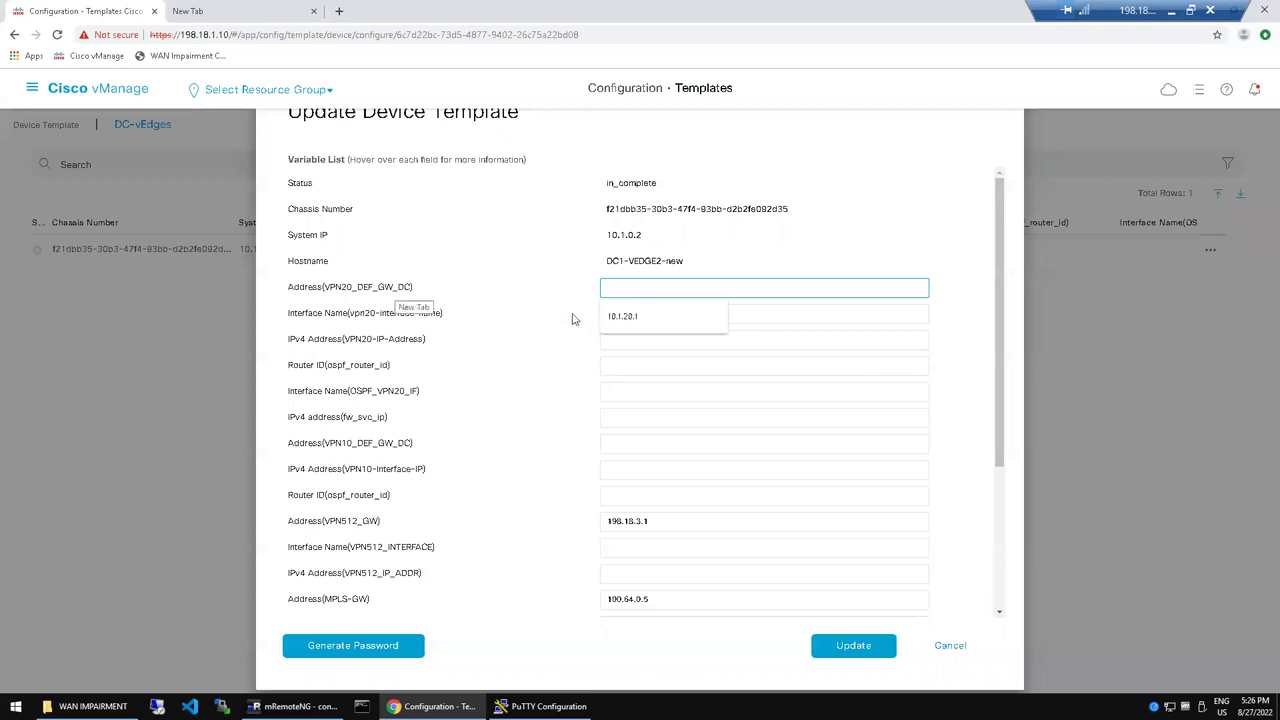
left_click(634, 317)
left_click(635, 316)
left_click(625, 345)
left_click(632, 340)
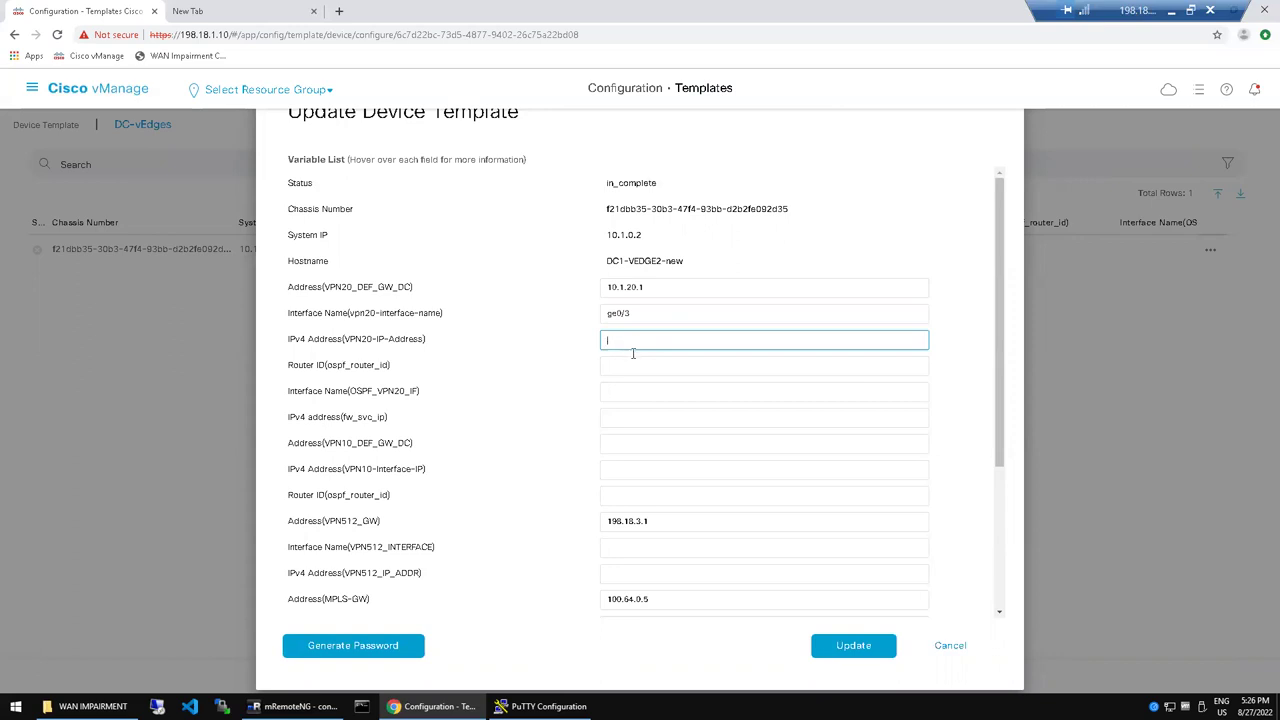
left_click(631, 372)
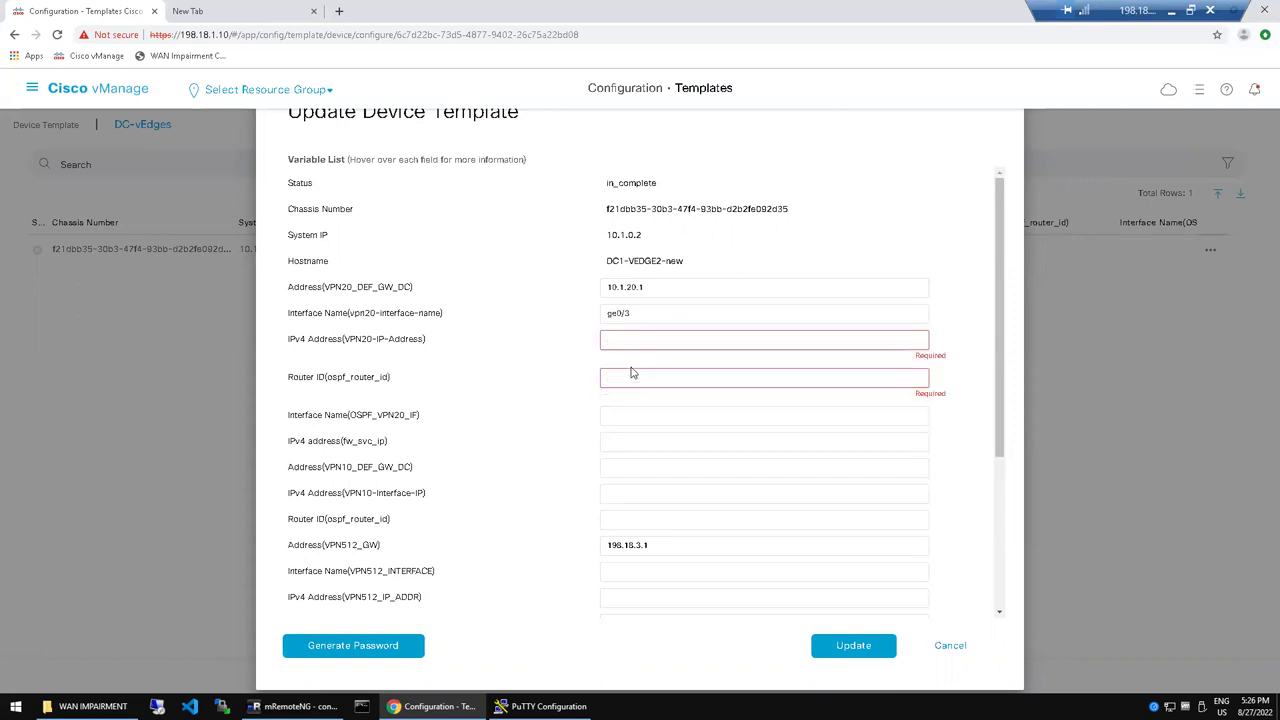
triple_click(684, 348)
left_click(1057, 228)
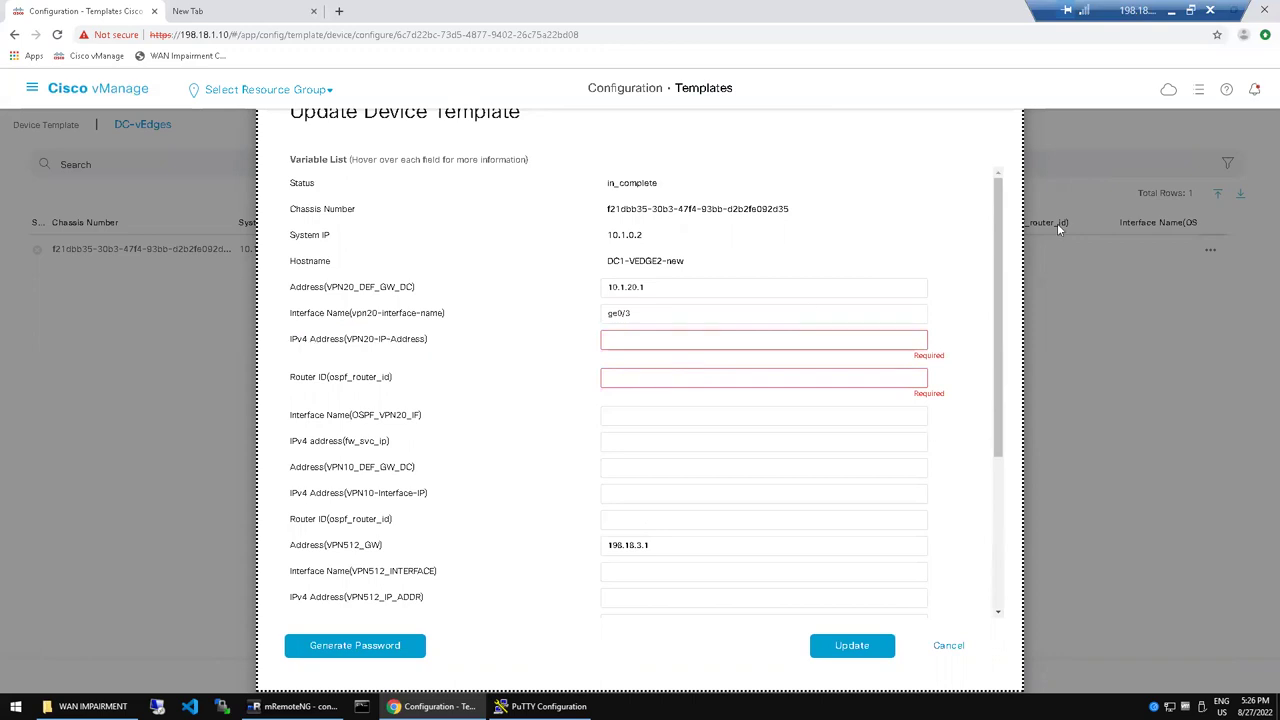
left_click(951, 646)
left_click(1012, 214)
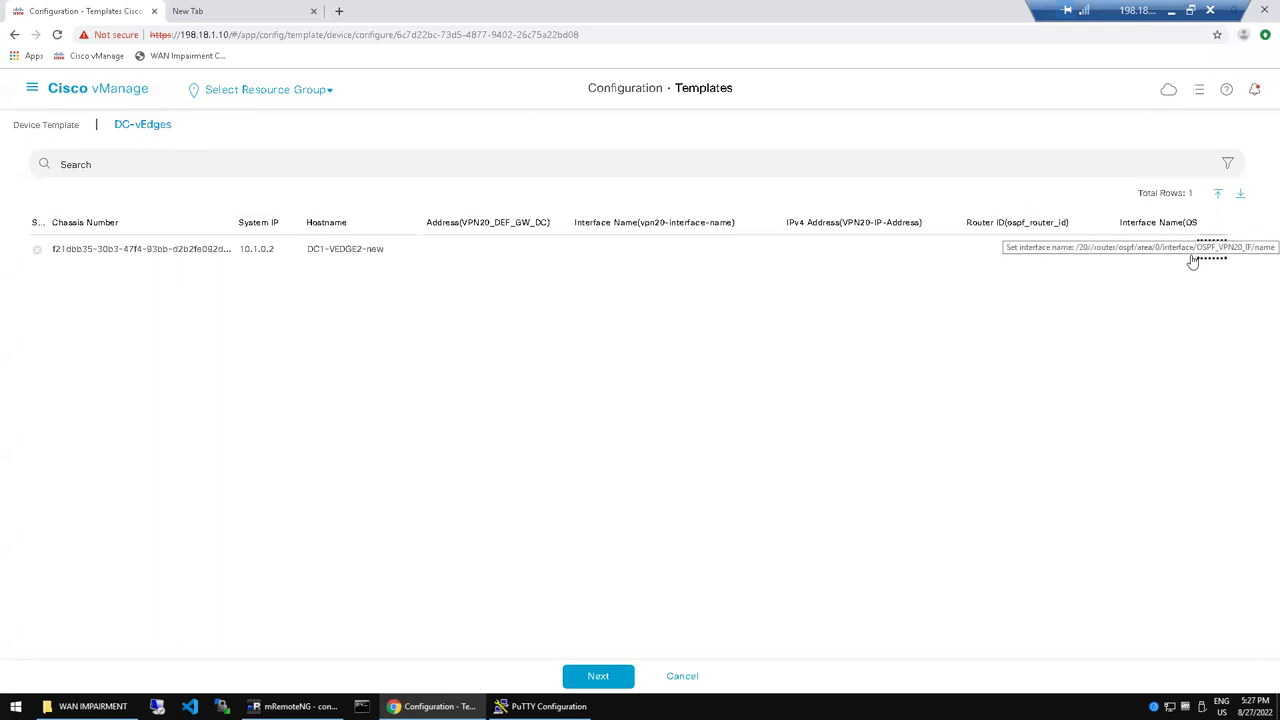
Step: Try to upload Device_Vedge_List.csv from the Desktop's SD-WAN Demo folder to supply the DC-vEdges template variables
left_click(1219, 196)
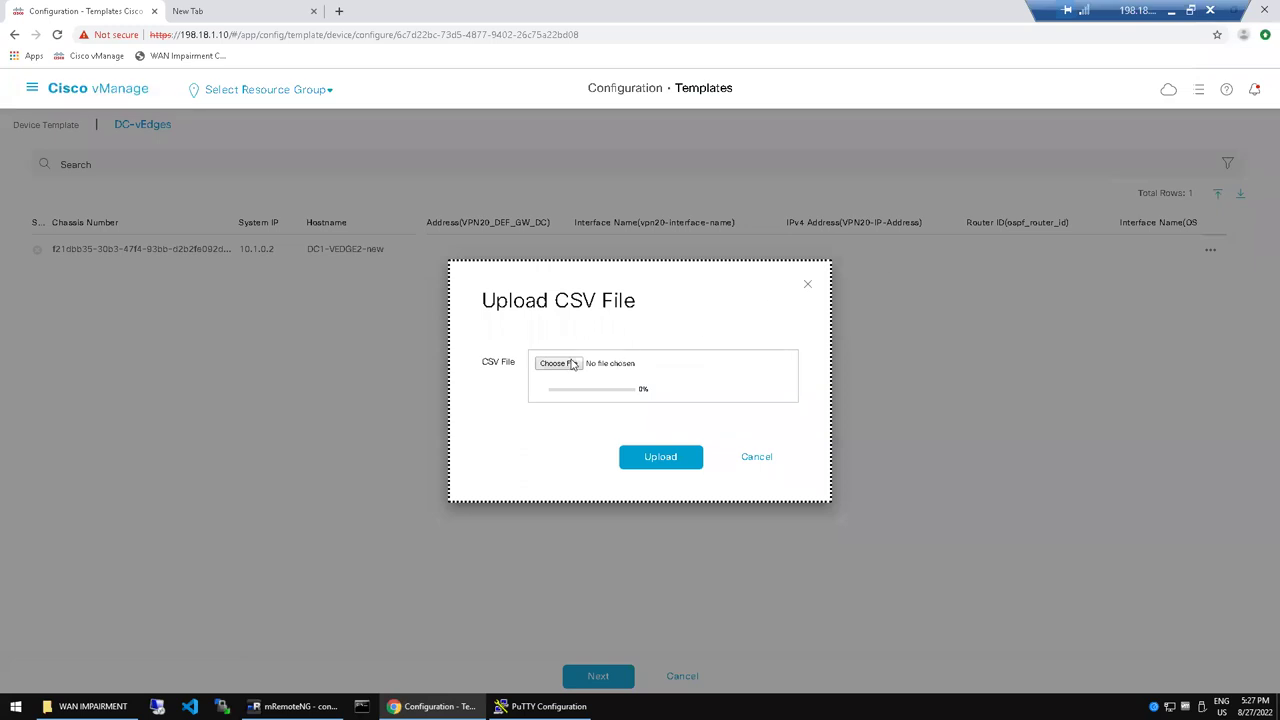
left_click(570, 364)
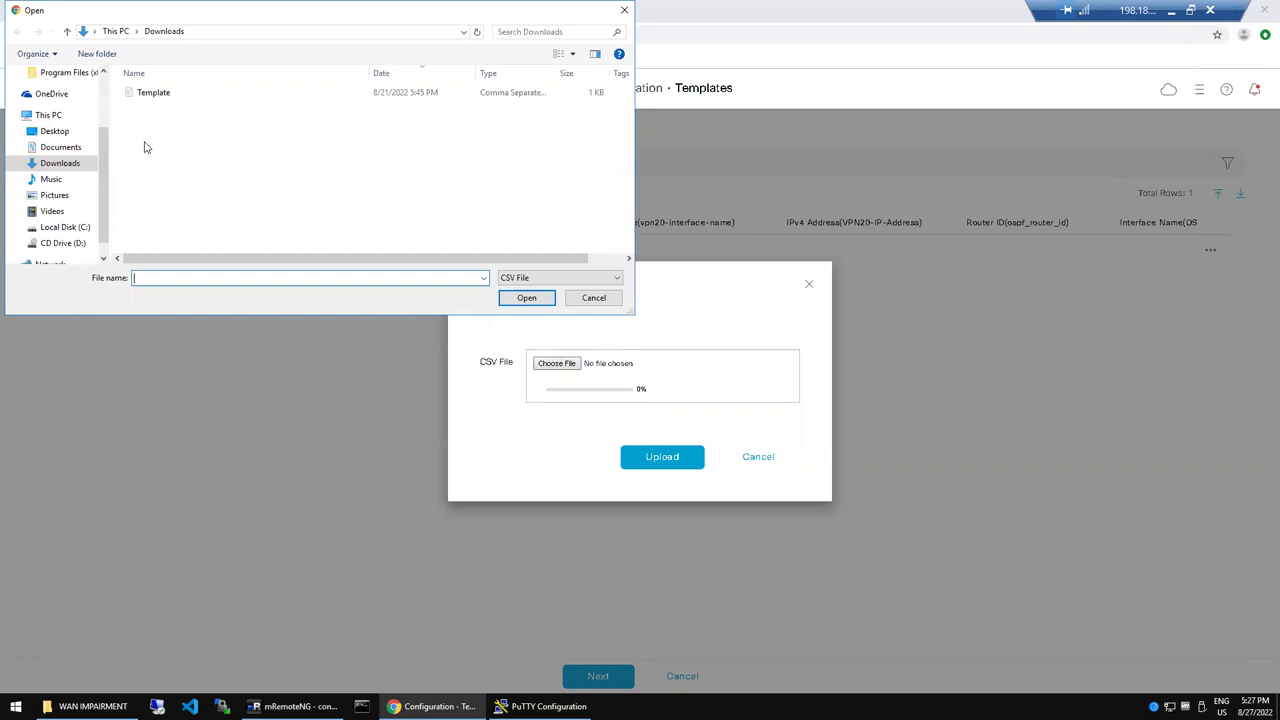
left_click(56, 132)
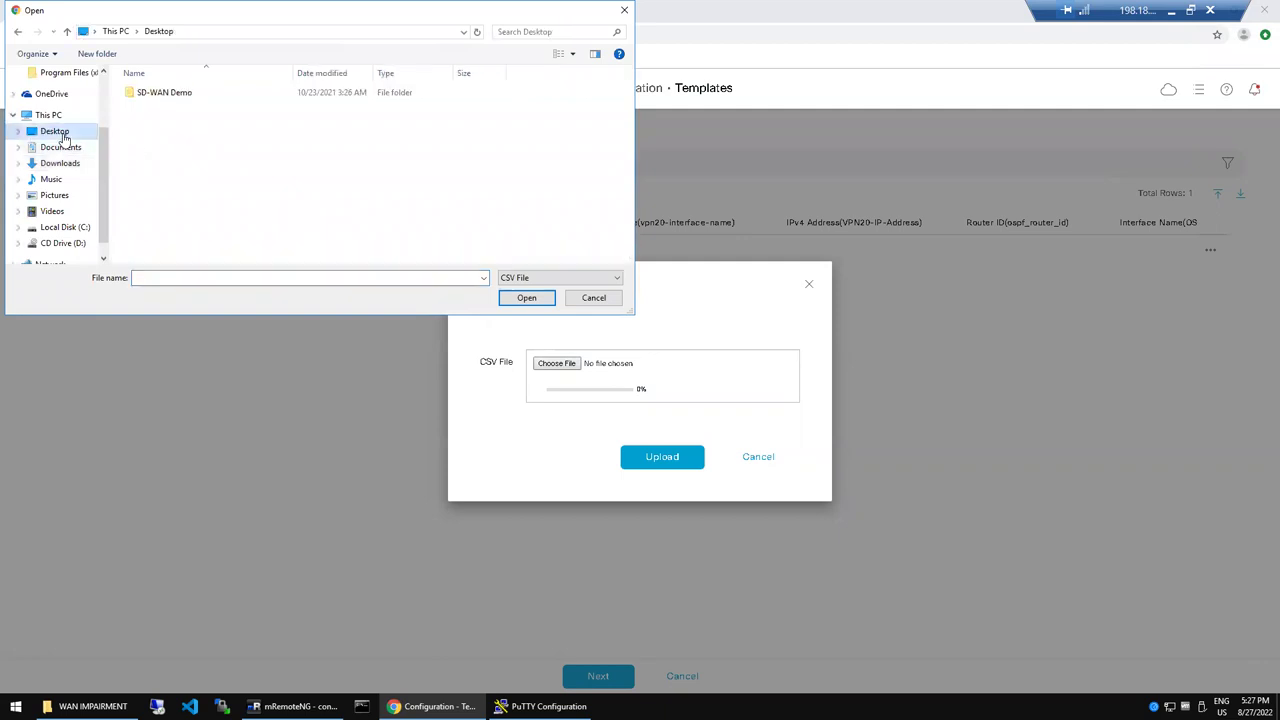
double_click(166, 95)
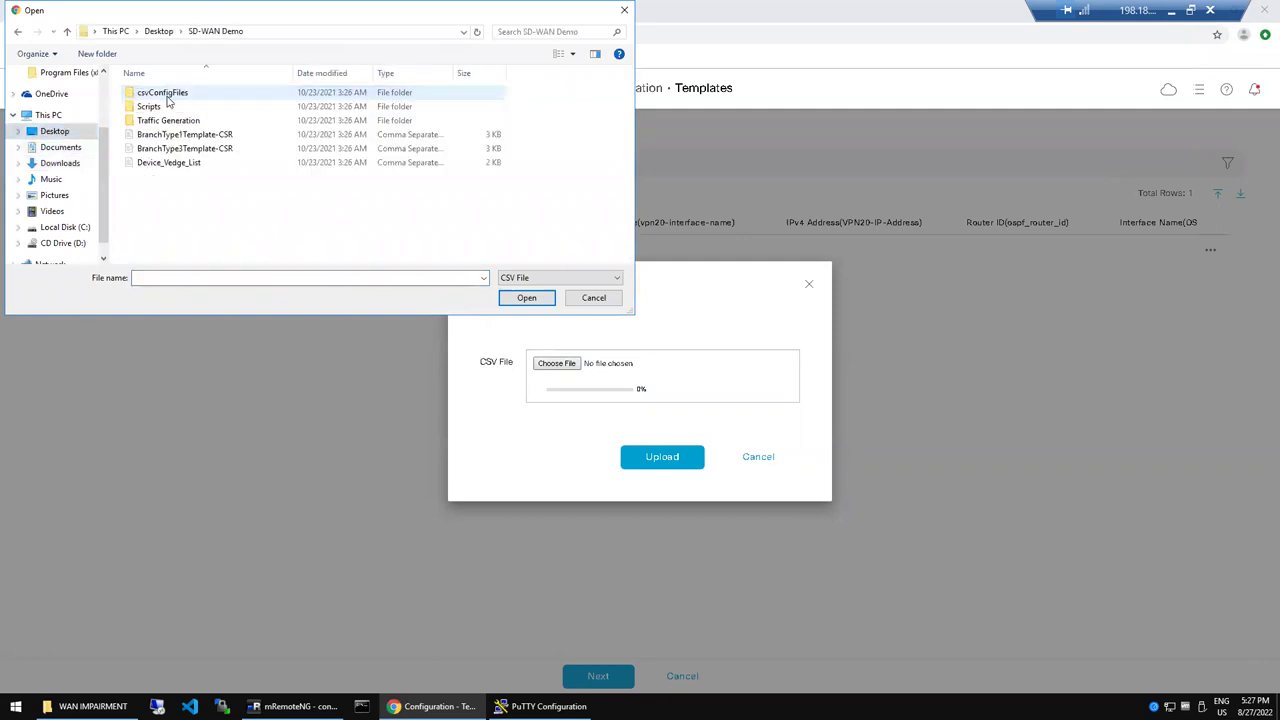
left_click(228, 187)
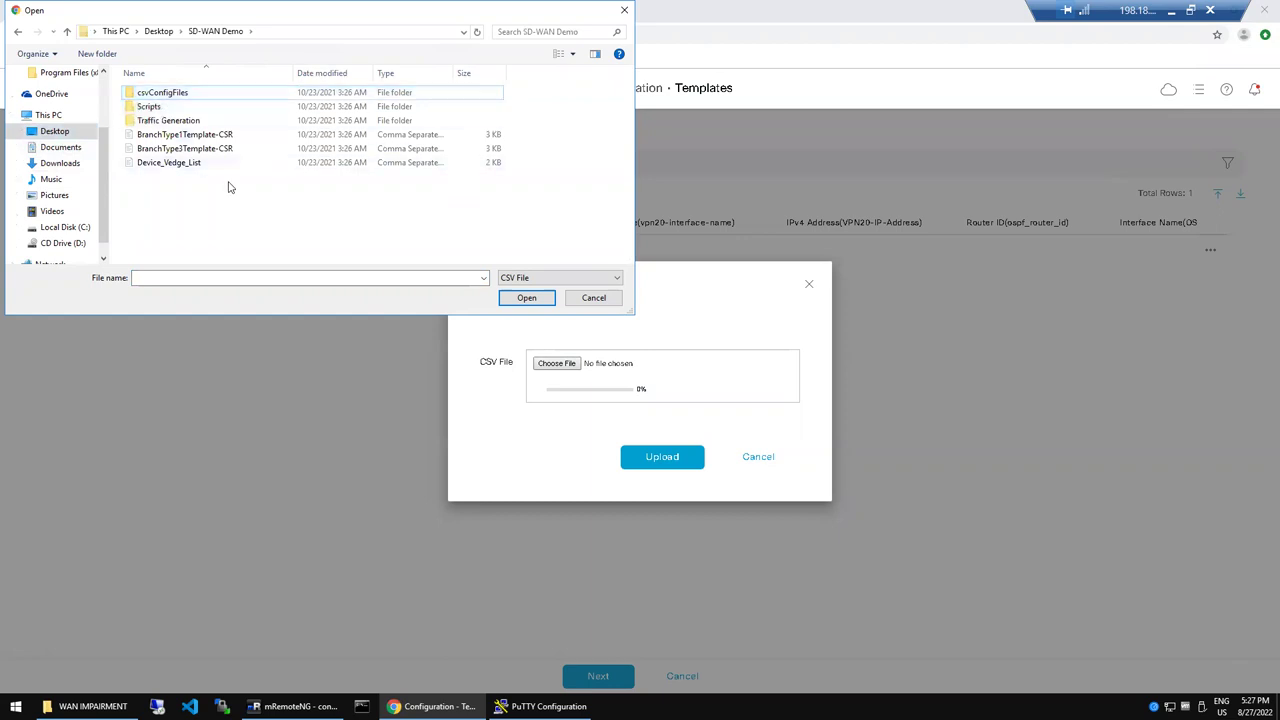
double_click(178, 164)
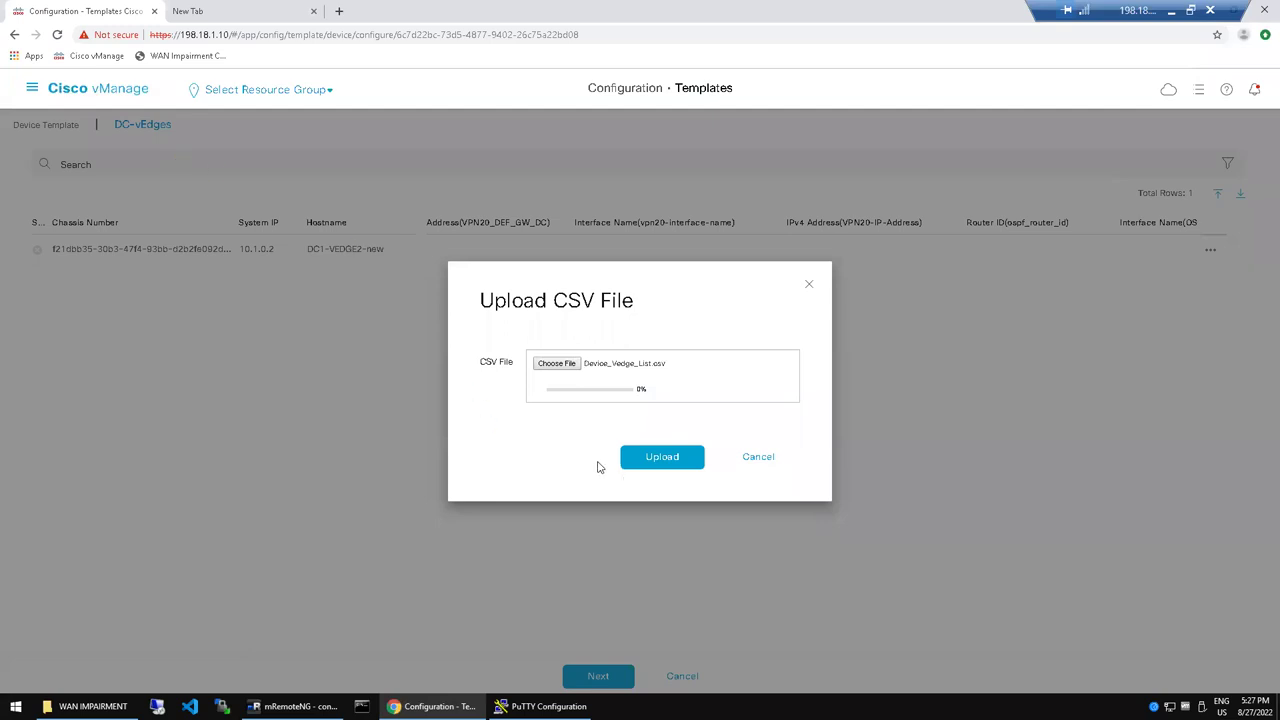
left_click(657, 462)
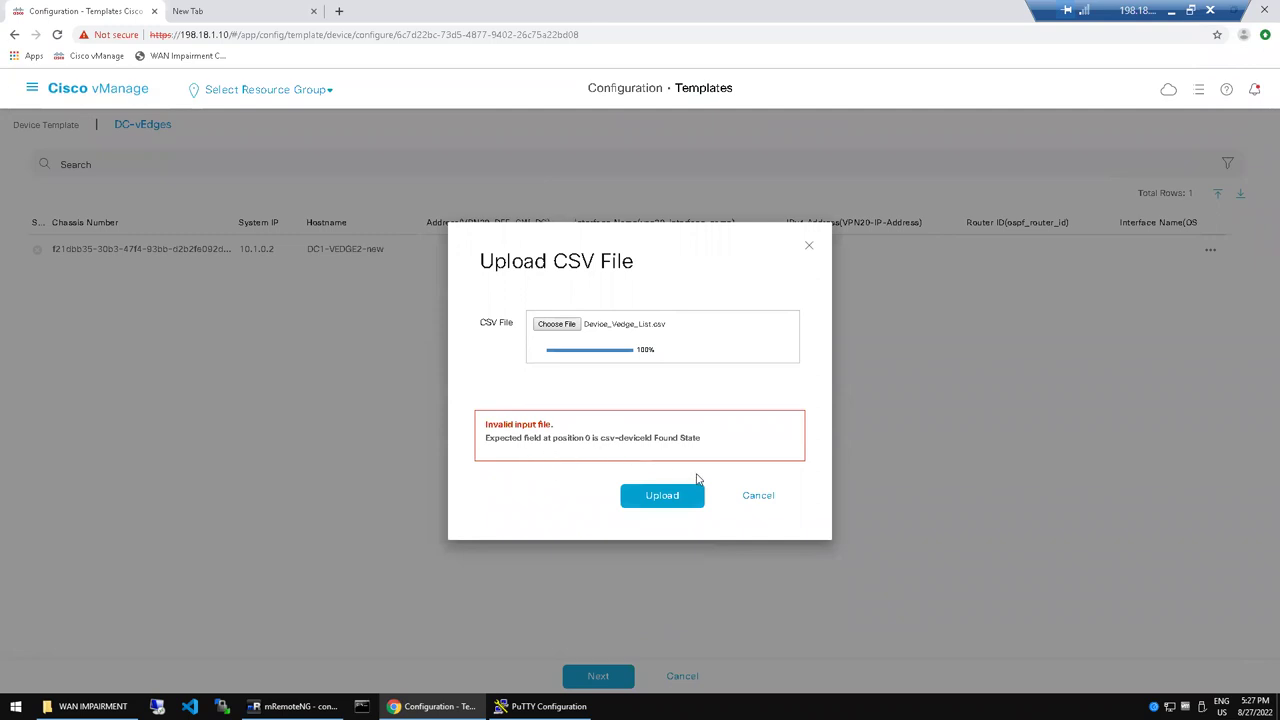
left_click(756, 496)
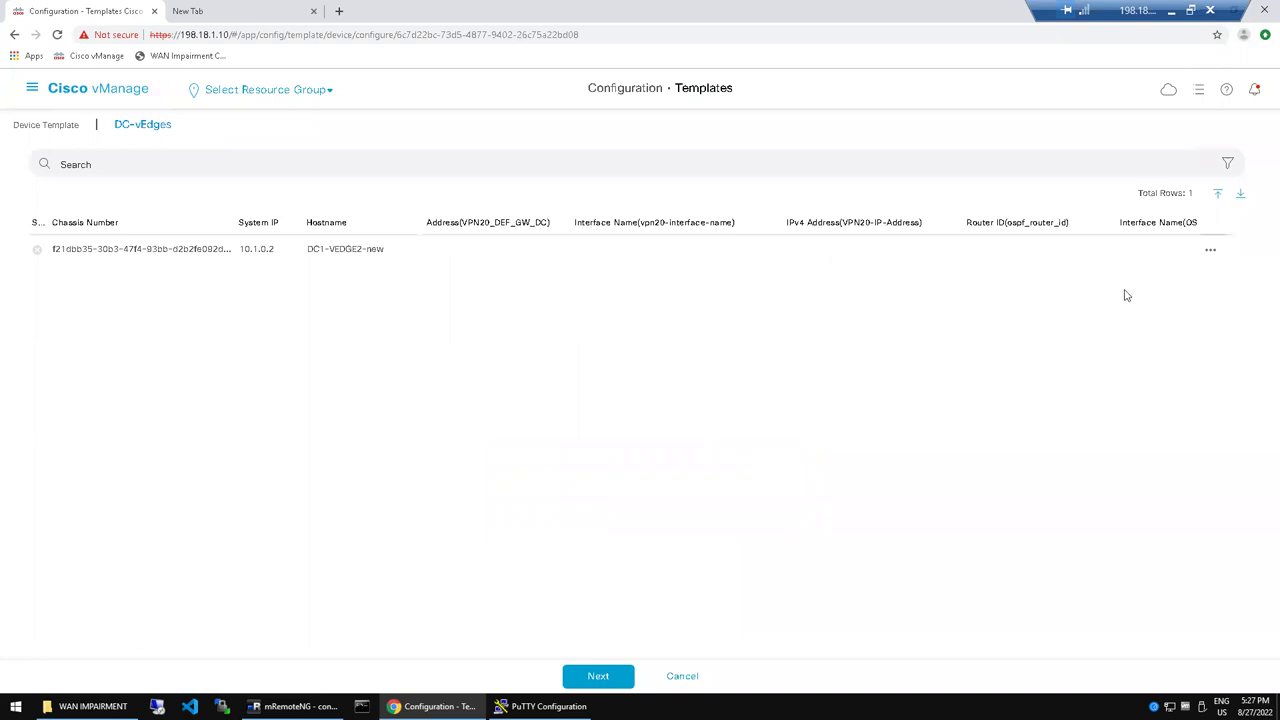
left_click(1218, 193)
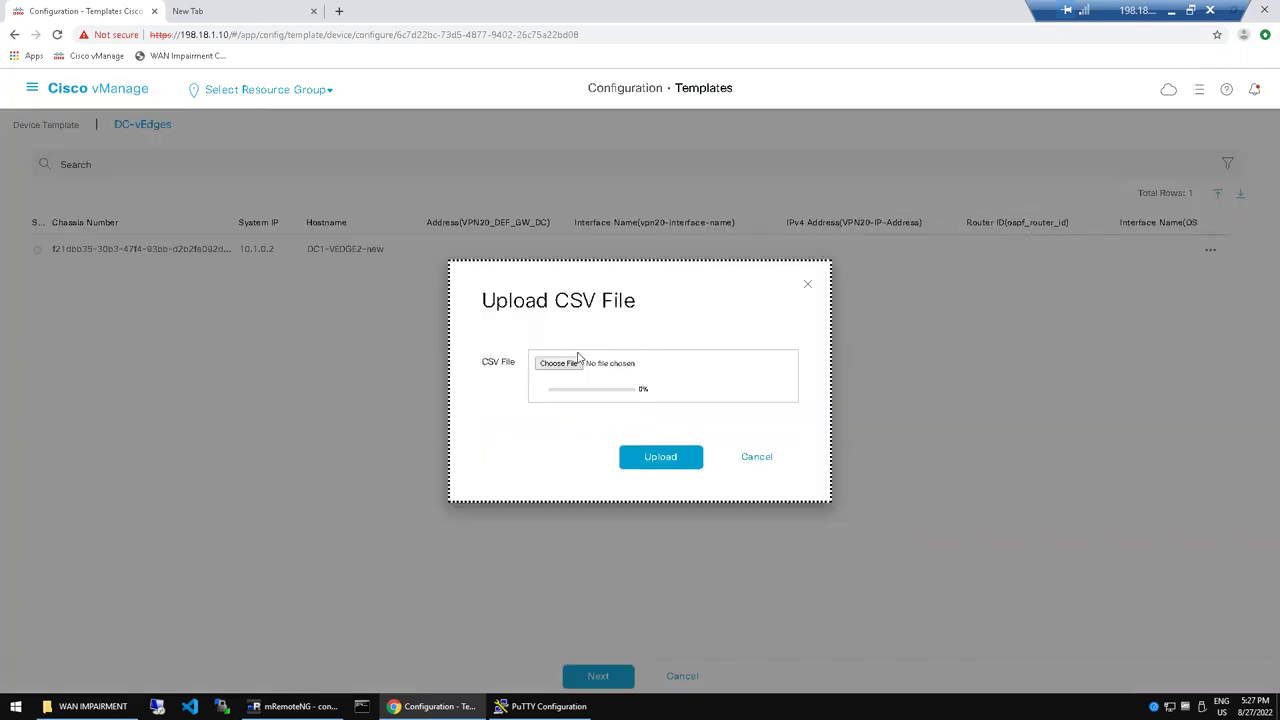
left_click(565, 366)
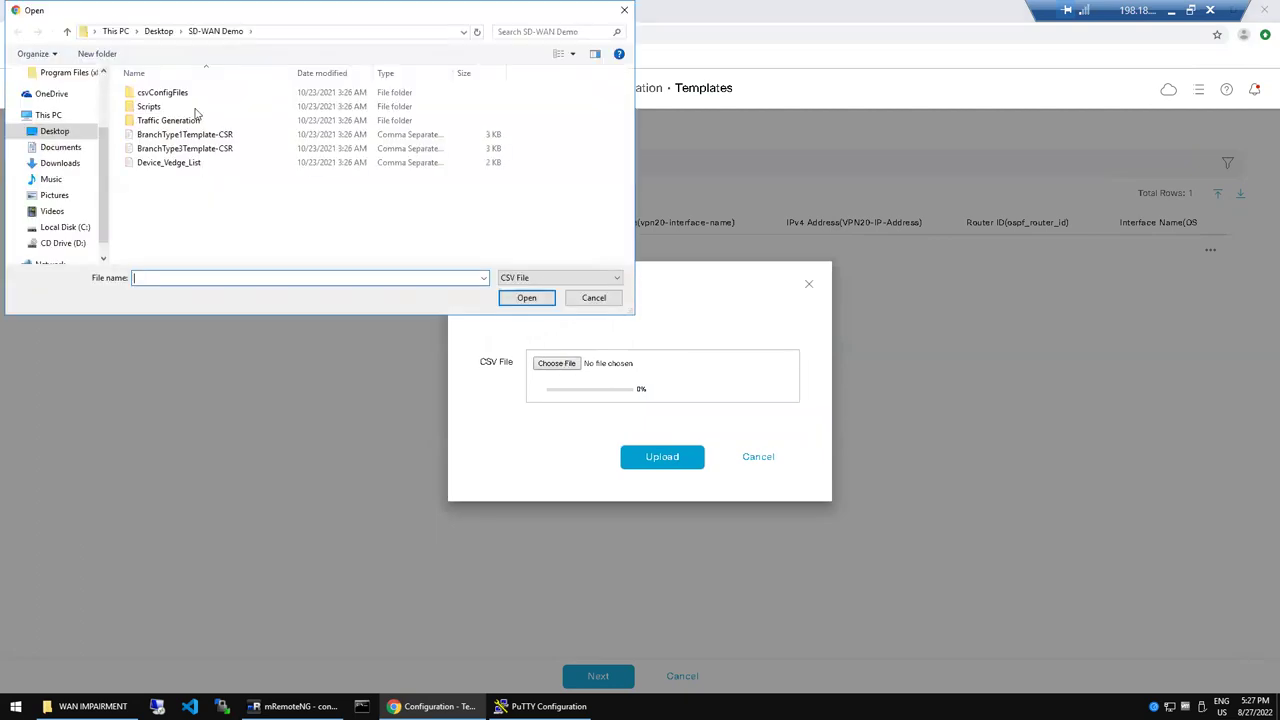
double_click(160, 93)
left_click(158, 95)
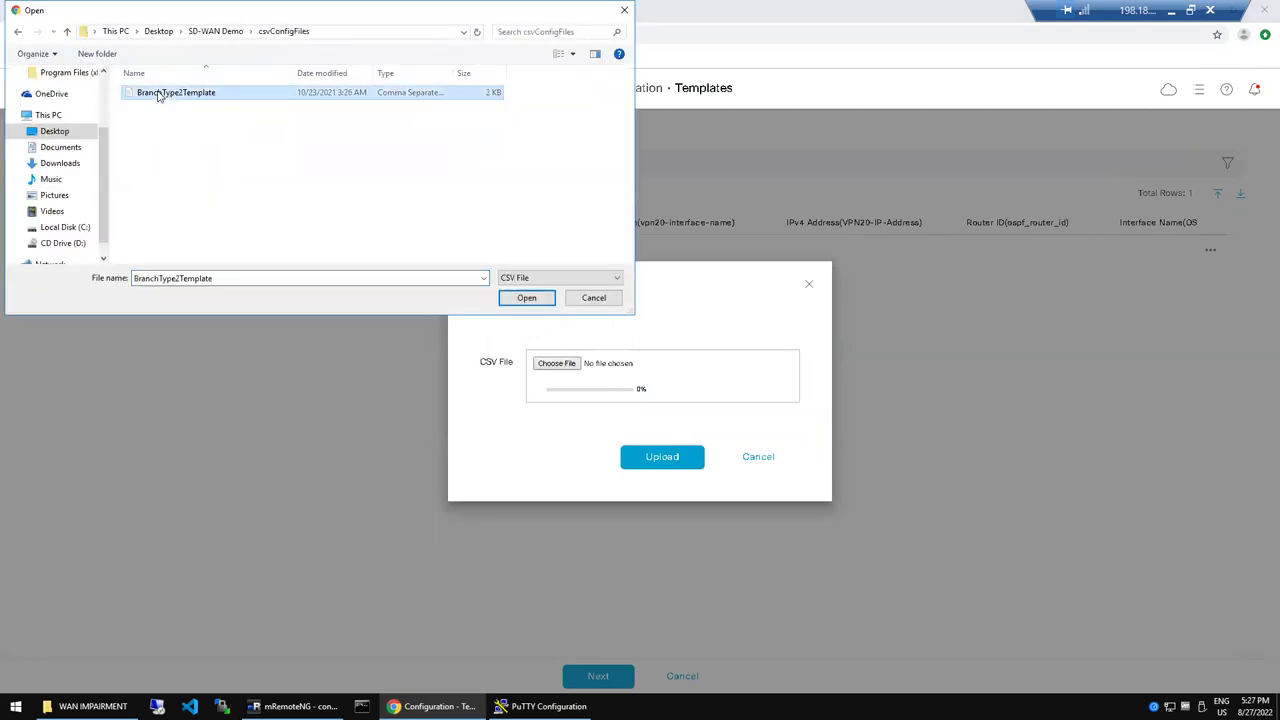
left_click(592, 299)
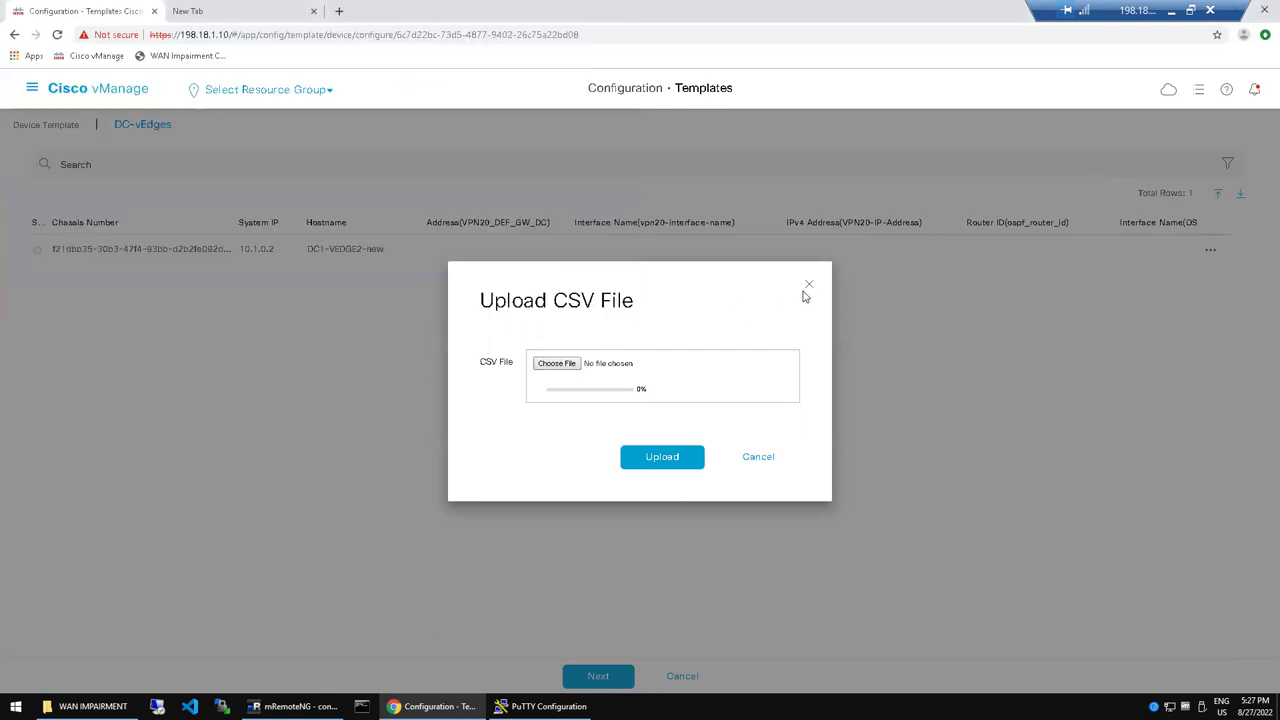
left_click(756, 458)
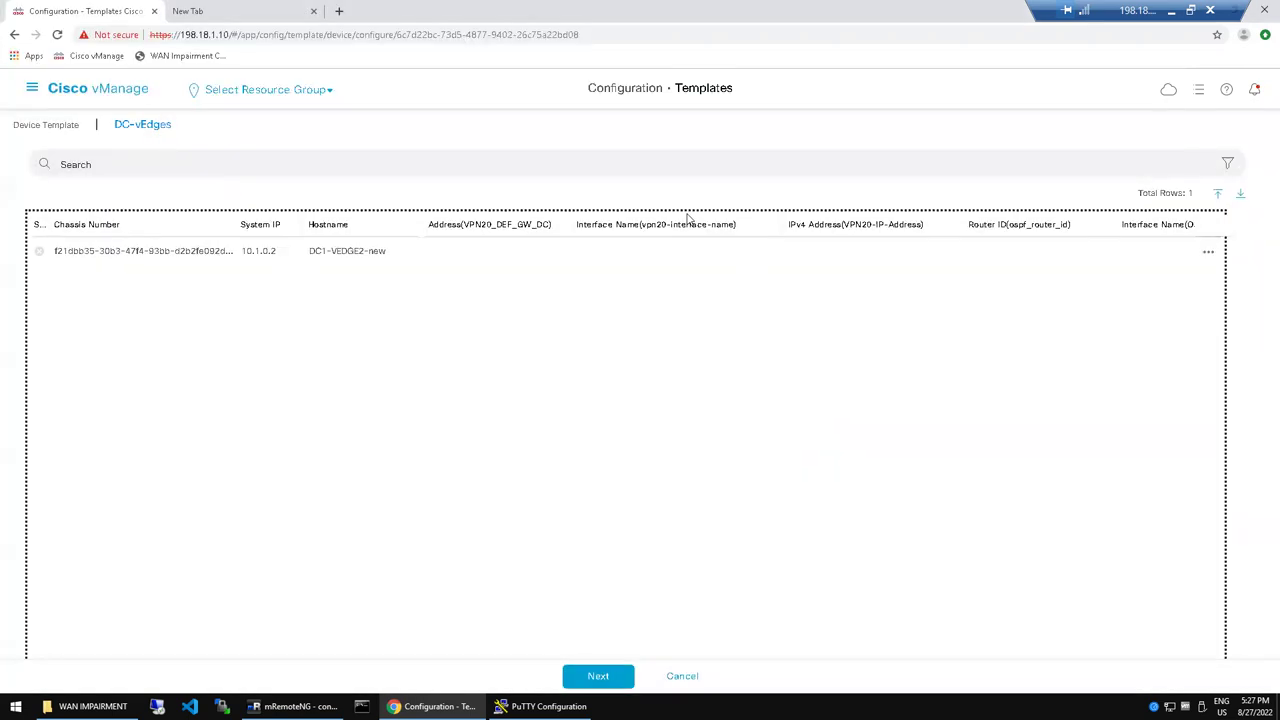
Step: Leave the DC-vEdges attachment and reopen the list of device templates in the configuration section
left_click(105, 92)
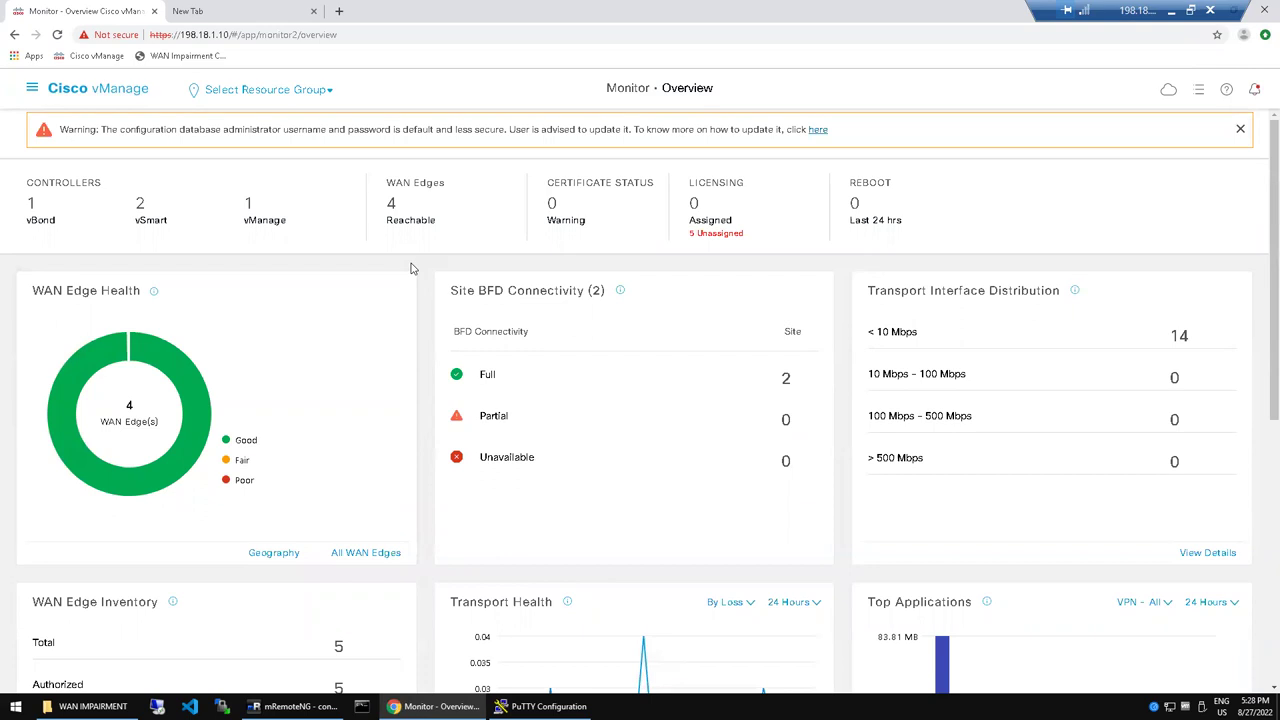
left_click(33, 90)
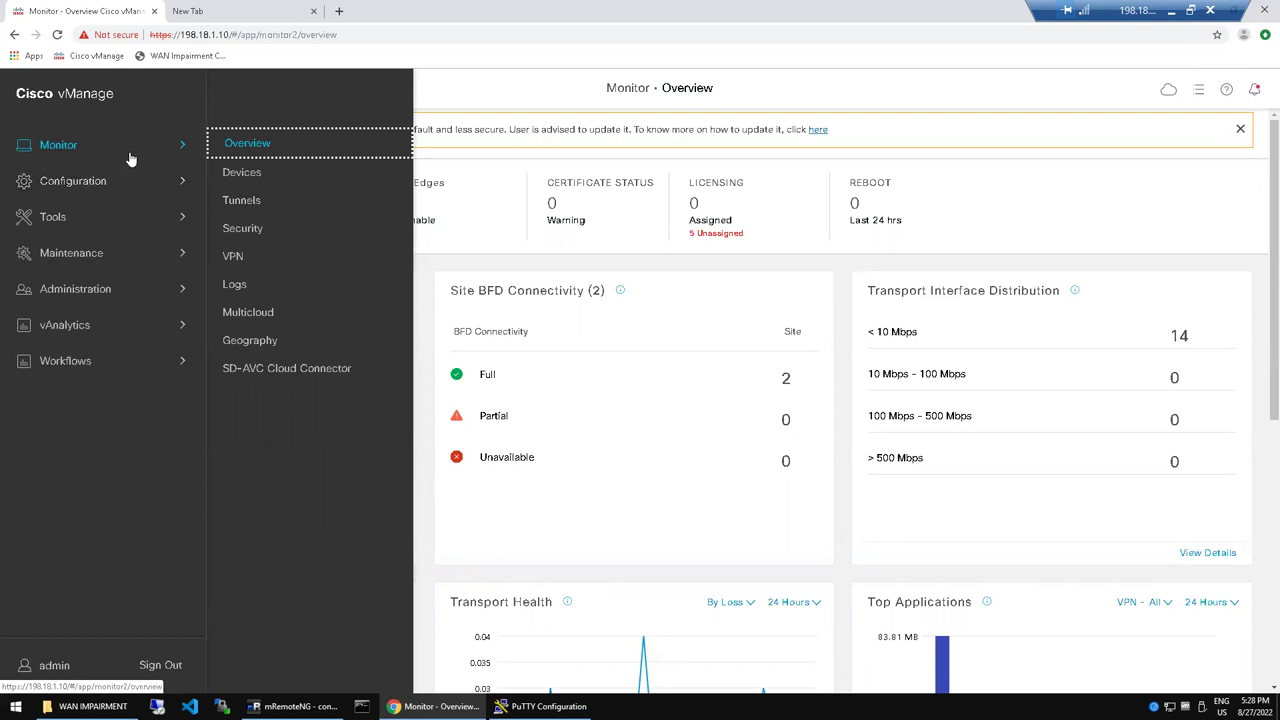
left_click(105, 181)
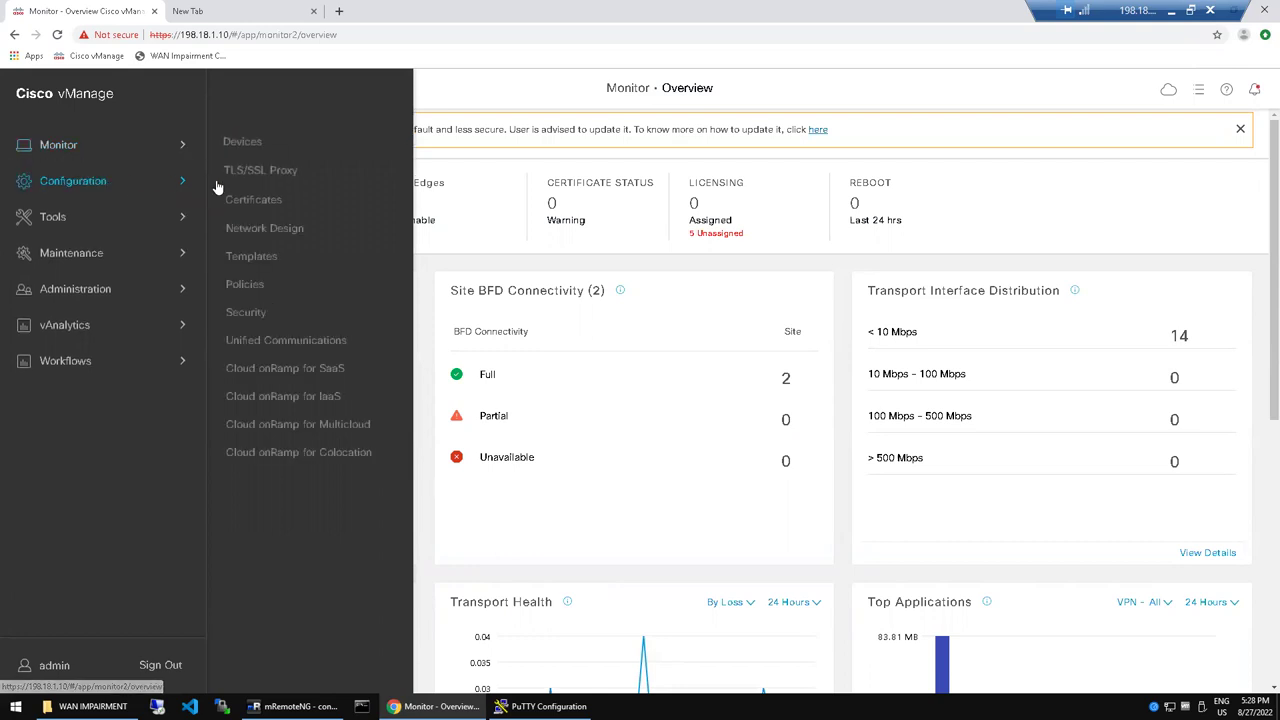
left_click(248, 254)
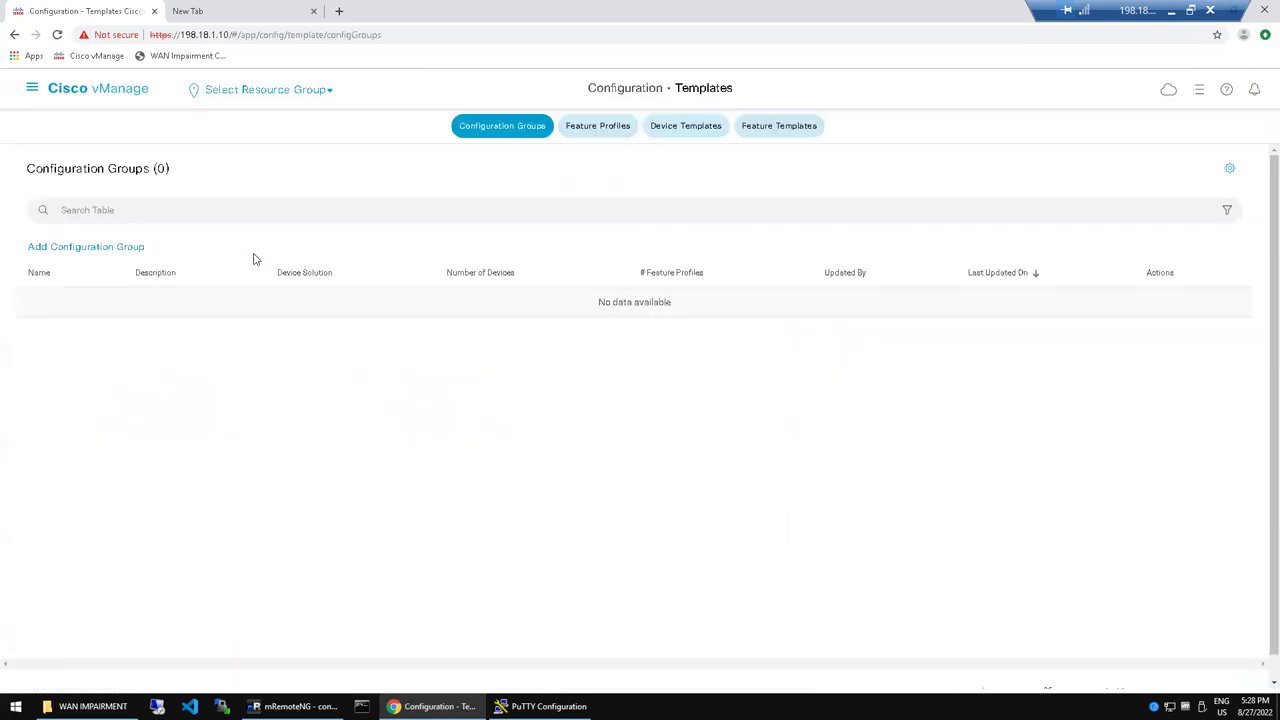
left_click(678, 136)
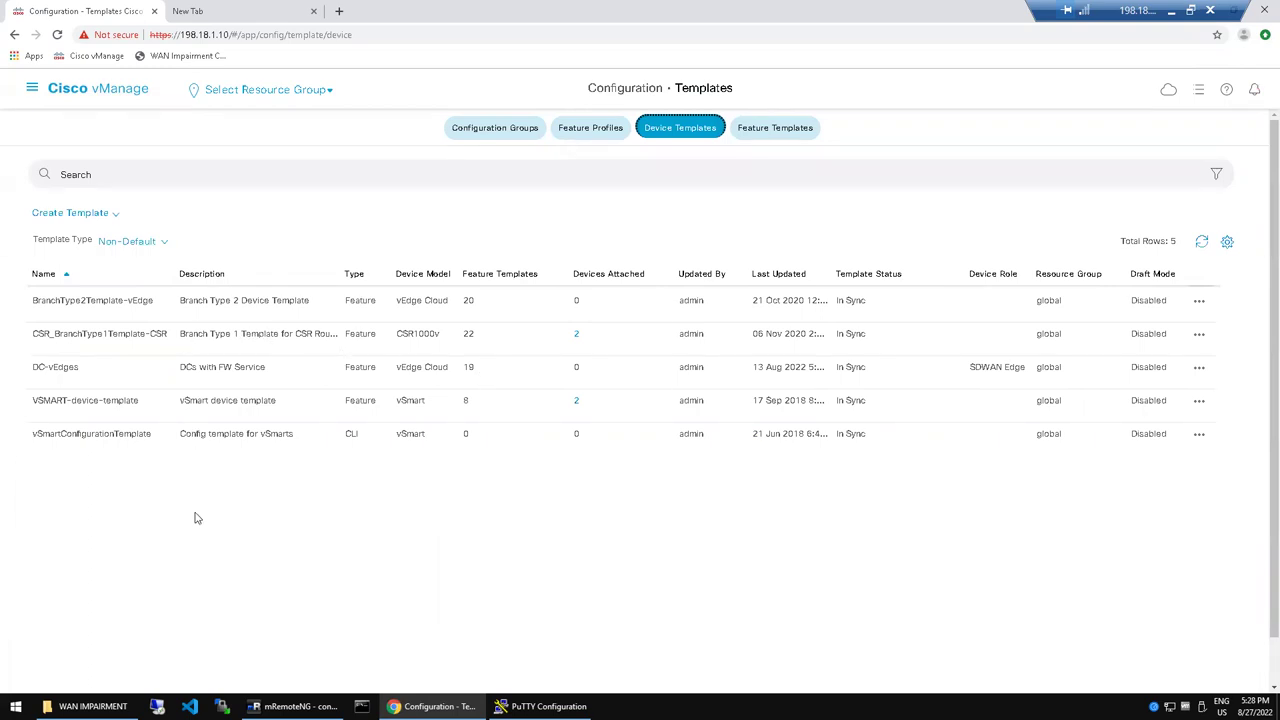
Step: Attach the unnamed device whose ID starts with 52c7911f to the BranchType2Template-vEdge device template
left_click(1200, 302)
left_click(1200, 304)
left_click(1201, 308)
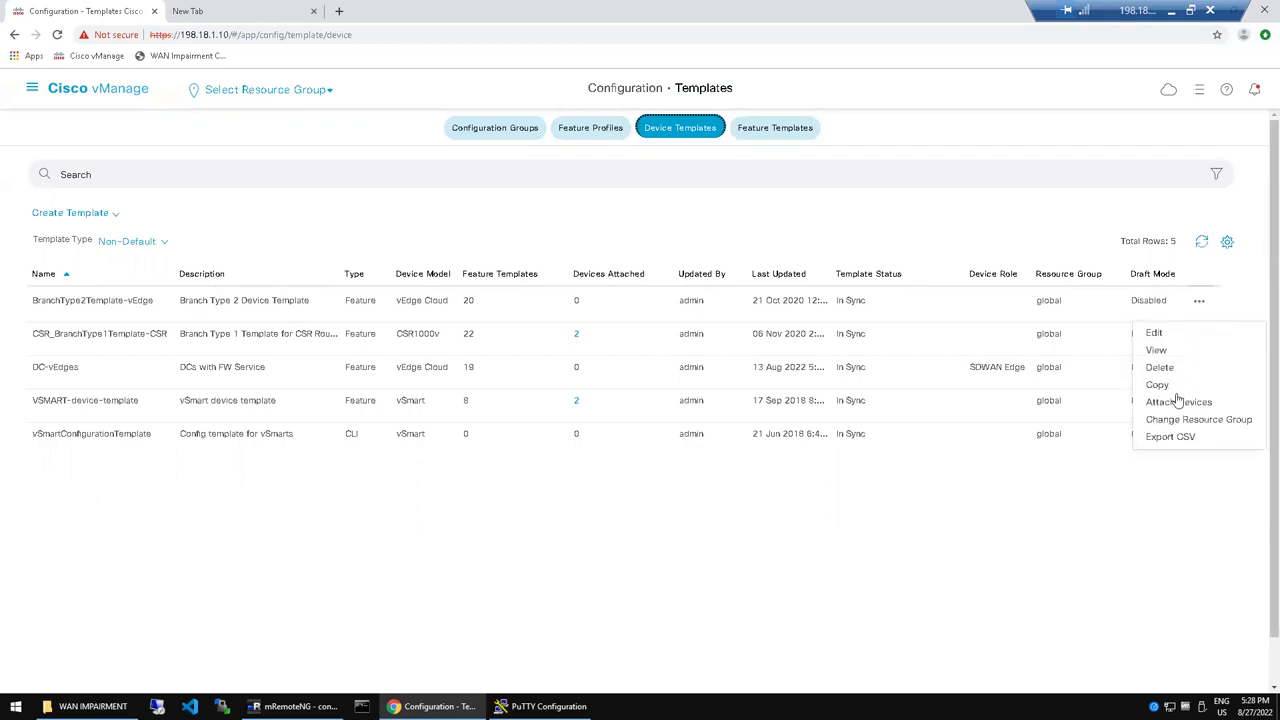
left_click(700, 437)
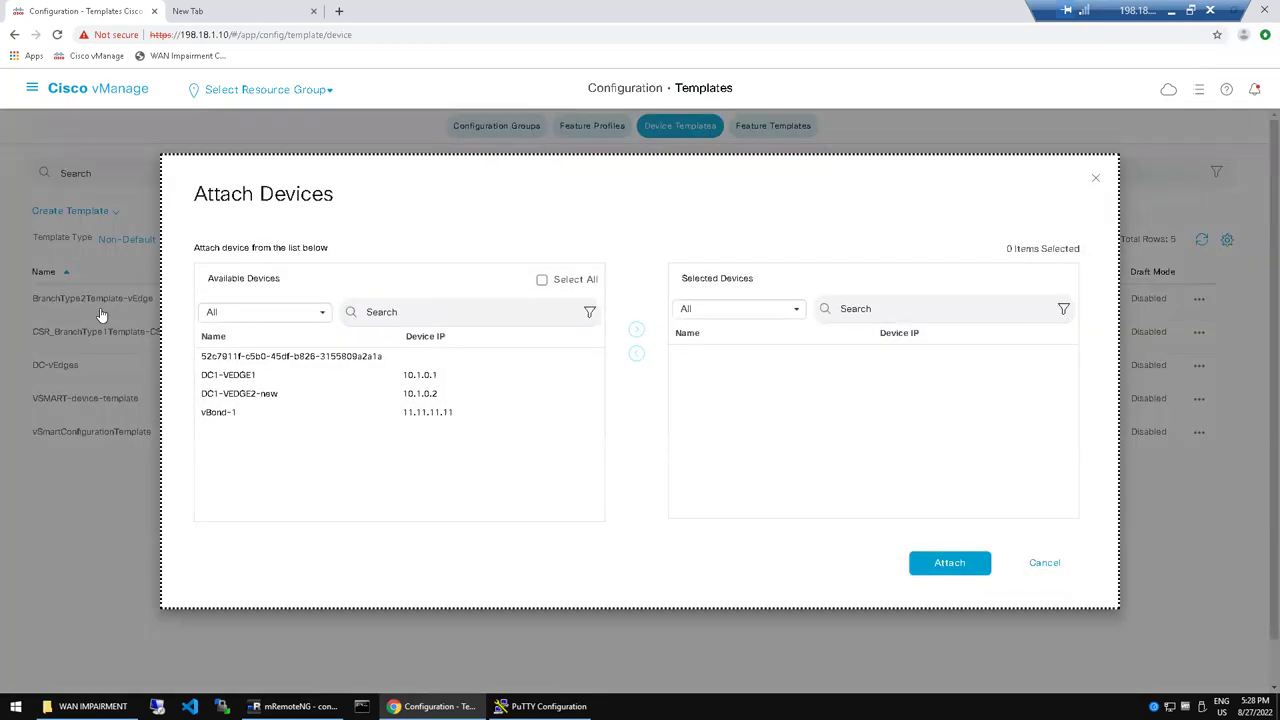
left_click(338, 360)
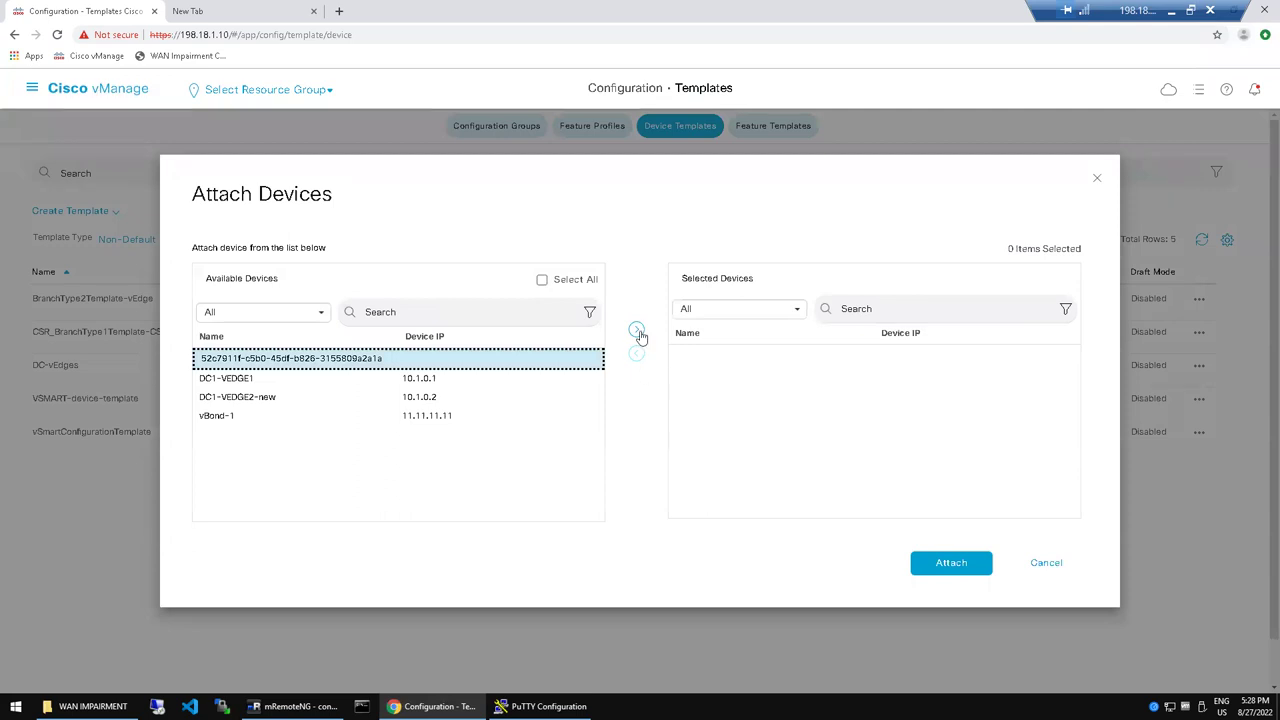
left_click(637, 330)
left_click(955, 568)
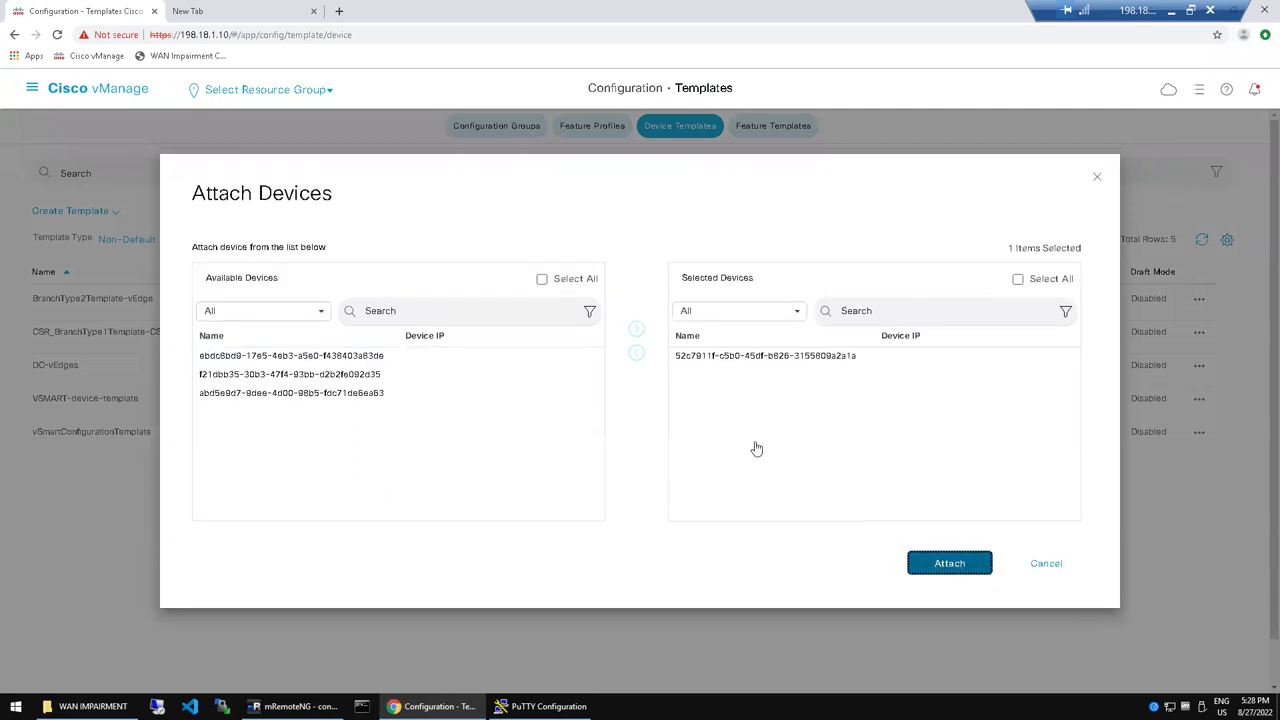
left_click(943, 562)
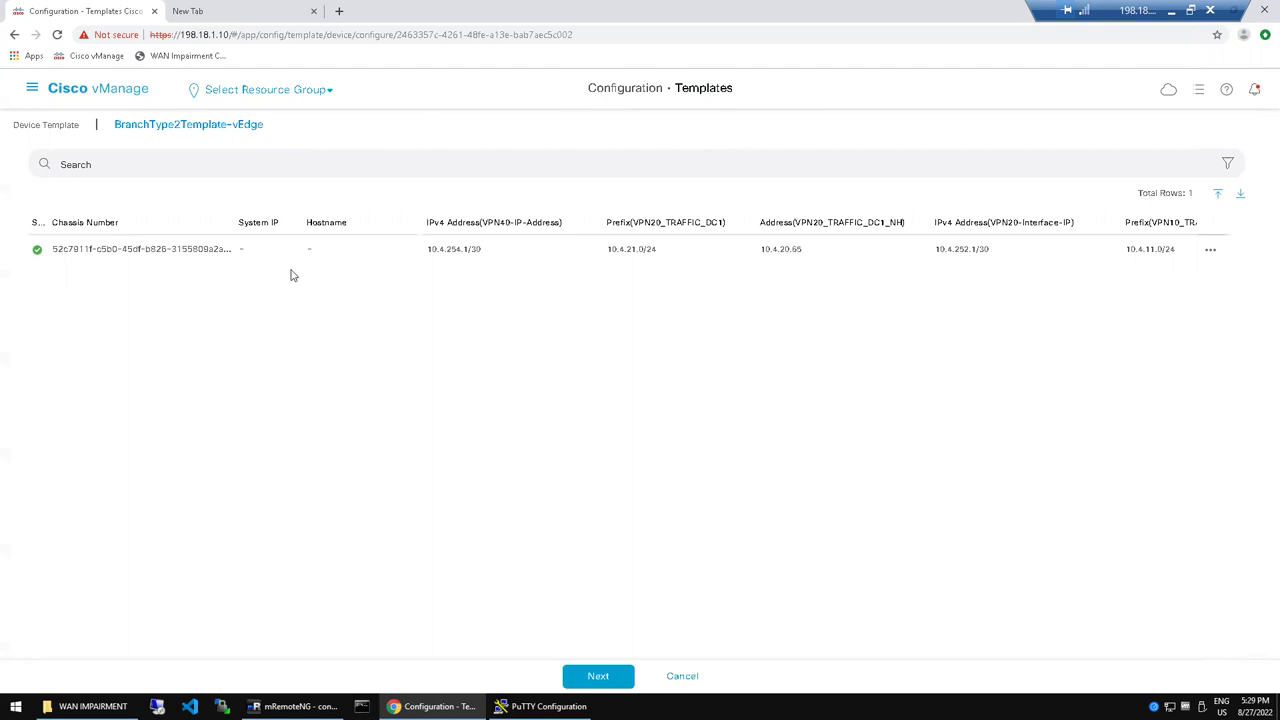
Step: Check the prefilled variable values for BranchType2Template-vEdge and push the template configuration to the device
left_click(670, 394)
key("ctrl+minus")
key("ctrl+minus")
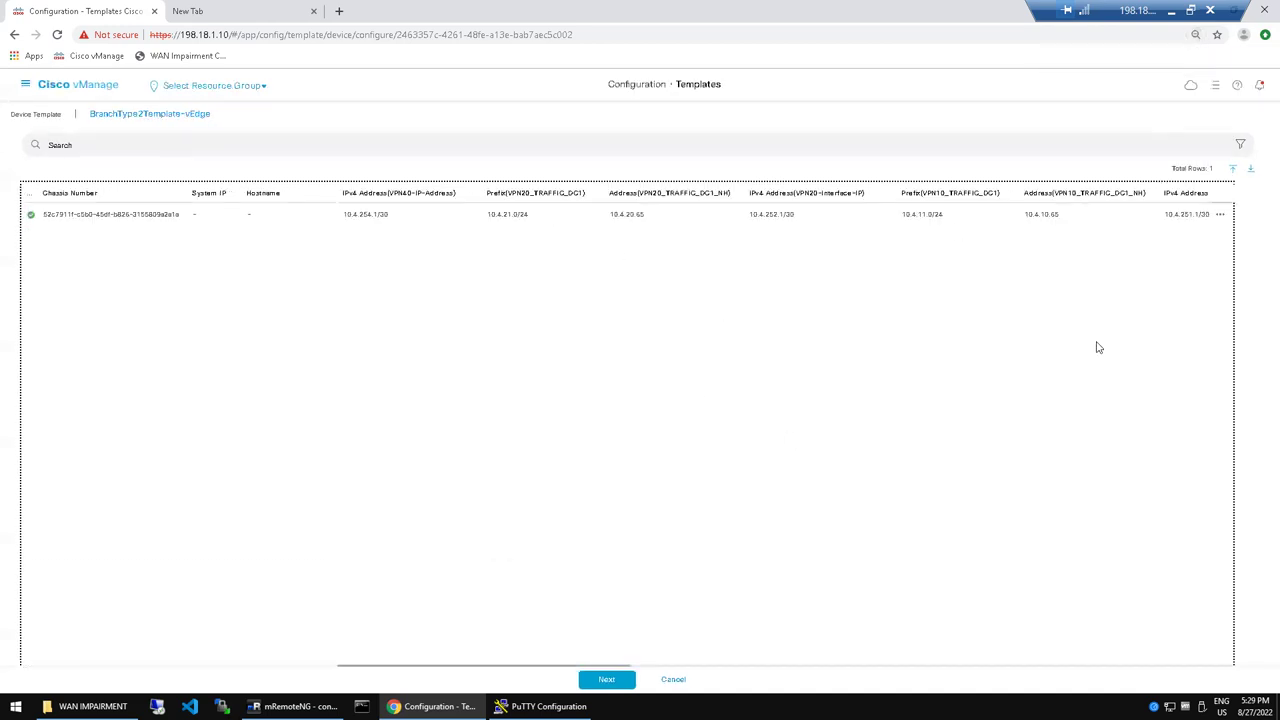
left_click(607, 680)
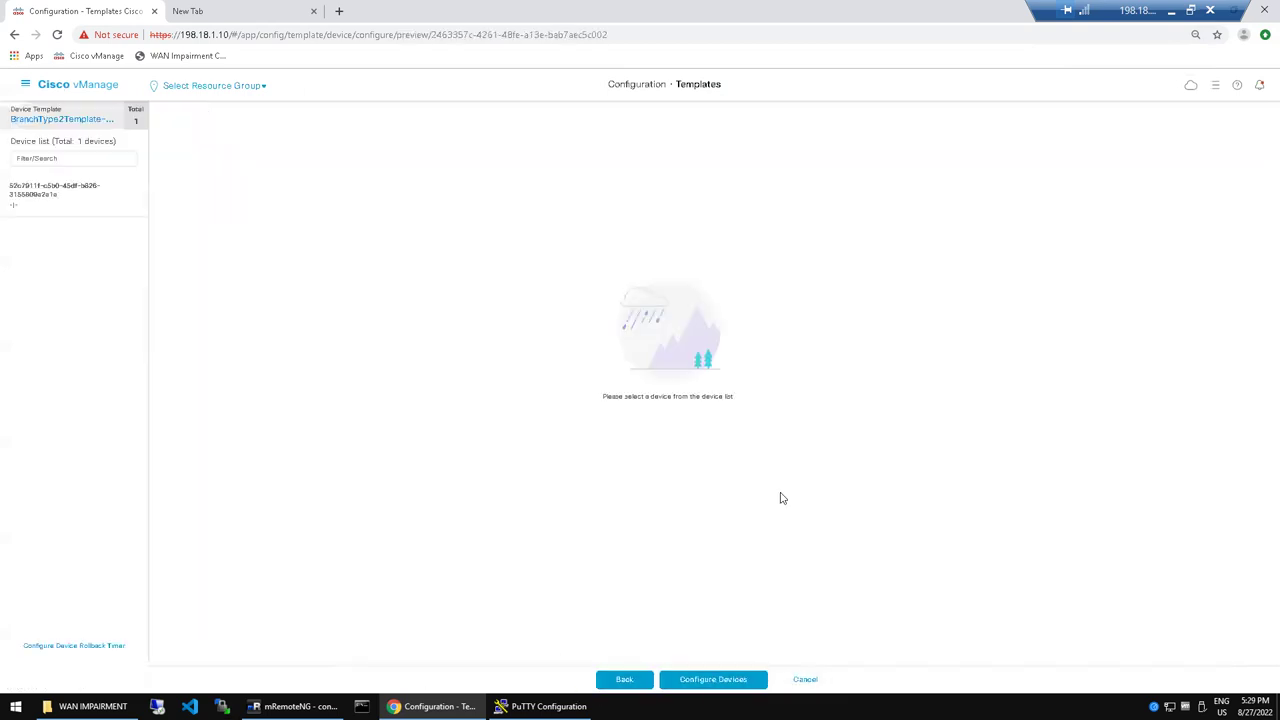
left_click(709, 682)
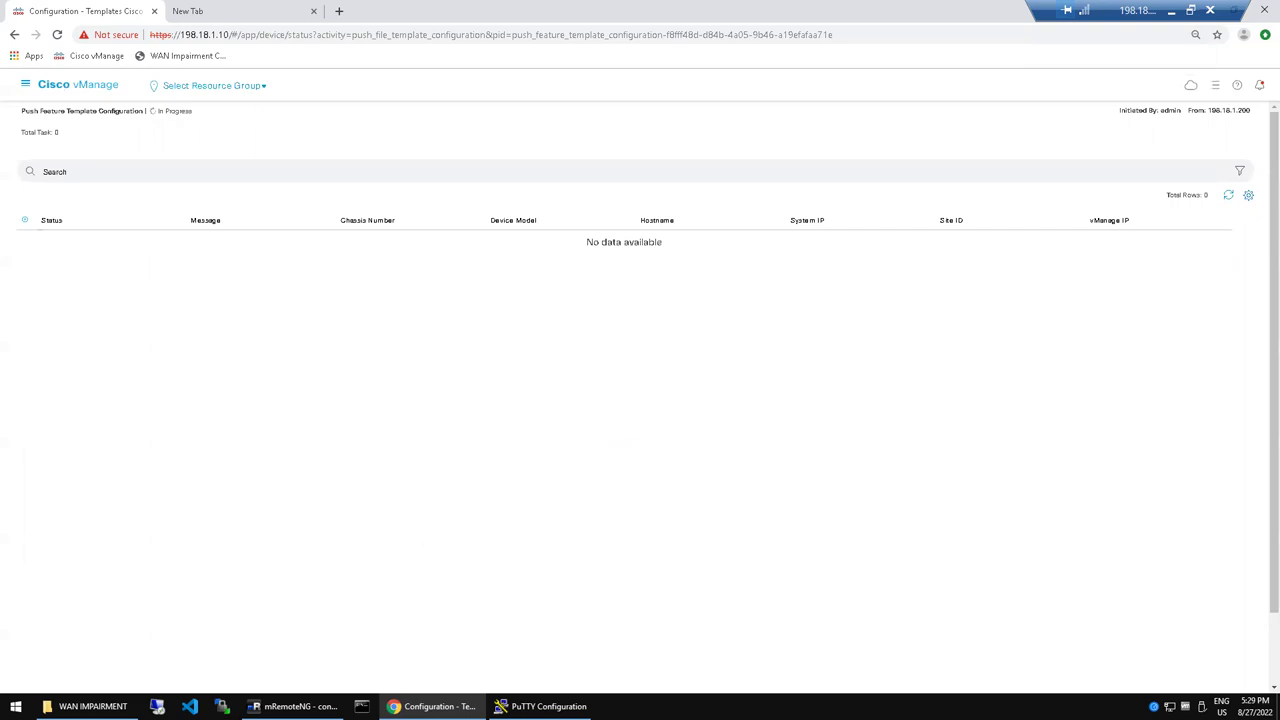
Step: Switch to mRemoteNG and open a session to BR2-VEDGE1 under Branches, checking that its prompt responds
key("alt+Tab")
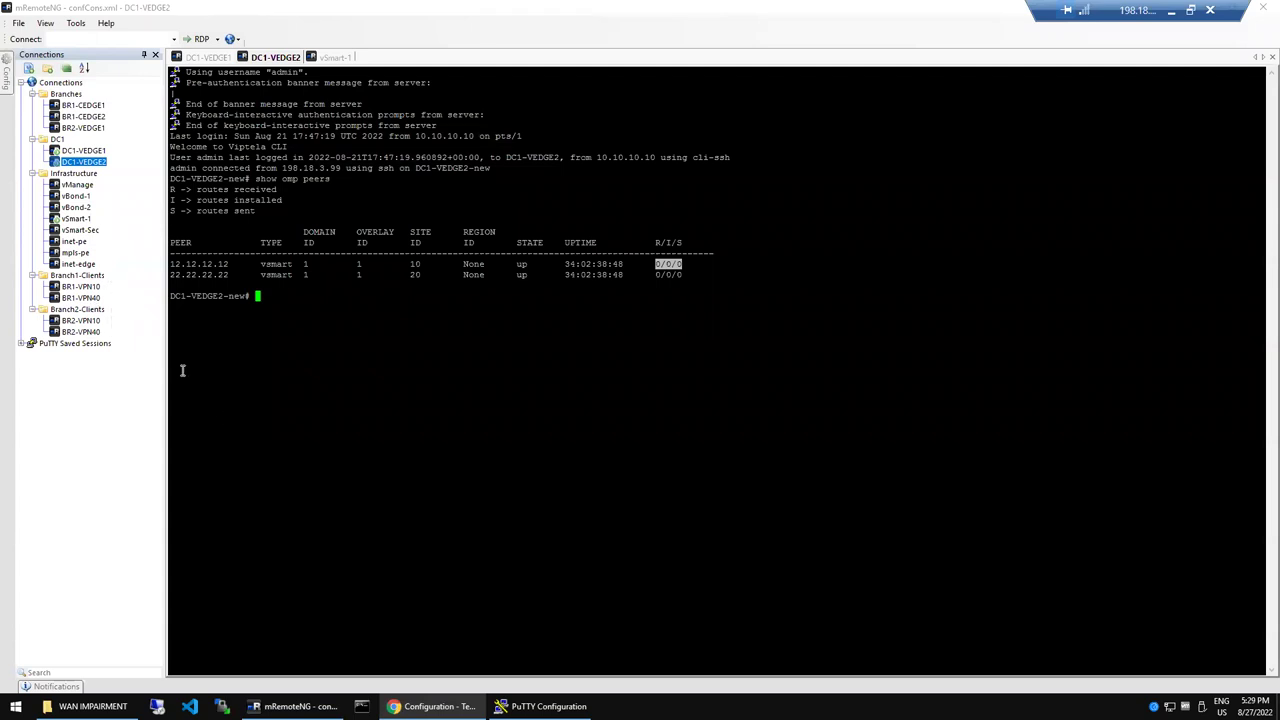
double_click(88, 129)
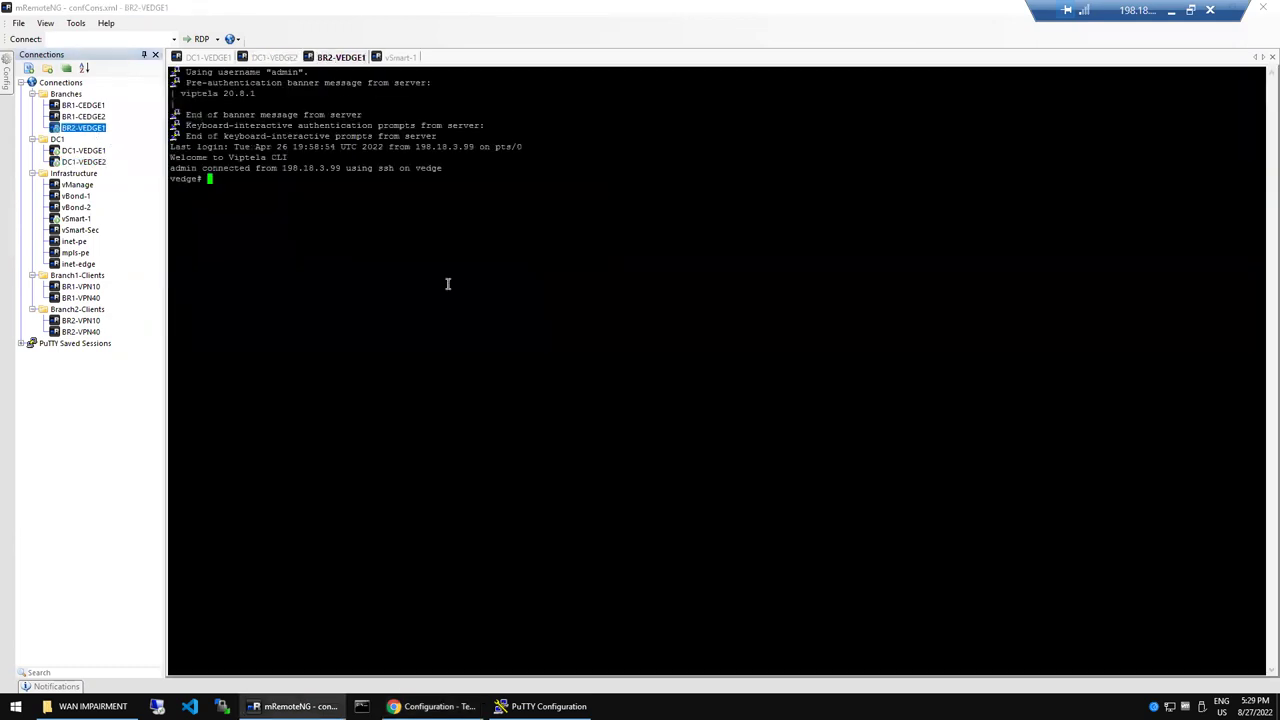
key("Return")
key("Return")
key("Return")
key("Return")
key("Return")
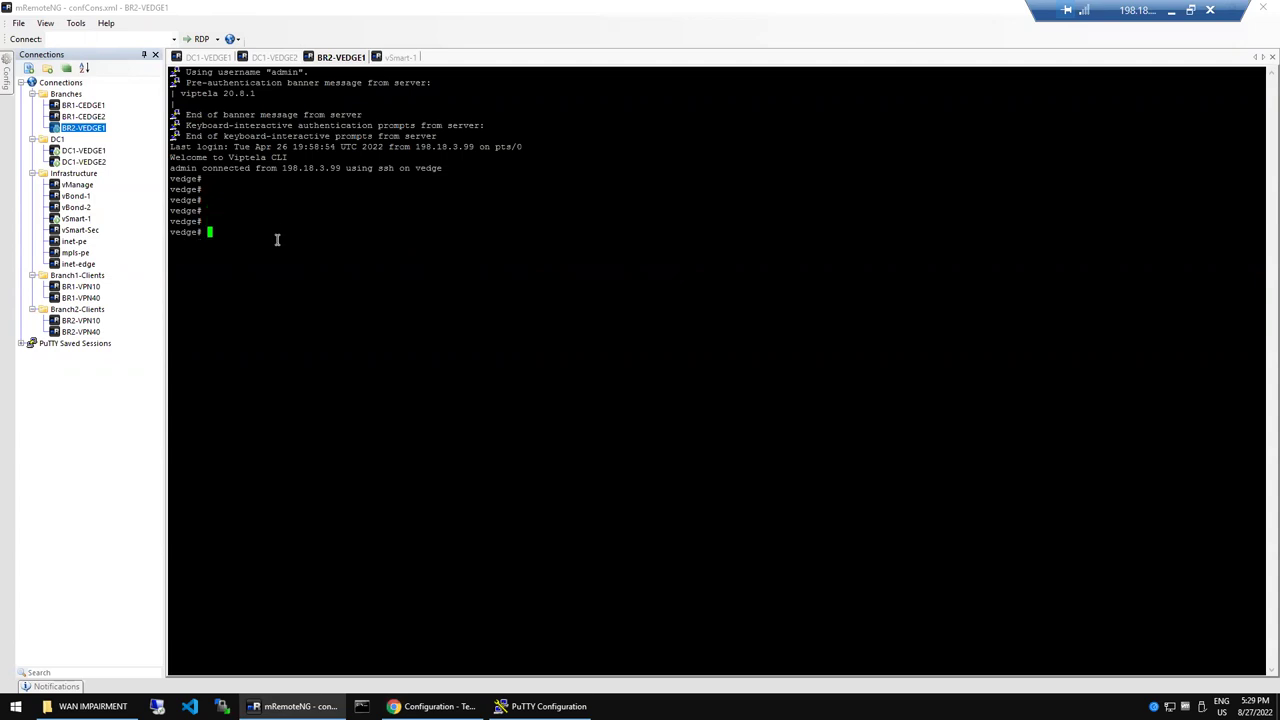
key("Return")
Step: Run show omp peers twice on BR2-VEDGE1 to check its OMP peering
type("show omp peers")
key("Return")
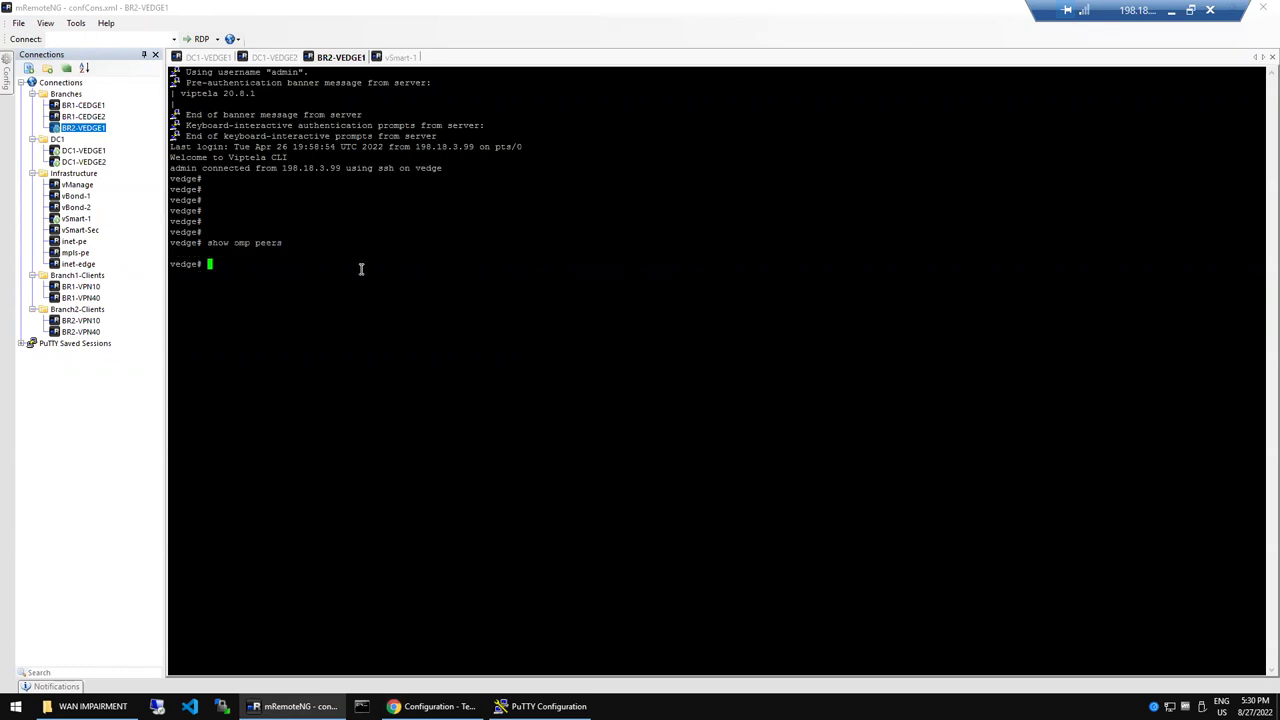
key("Up")
key("Return")
key("Return")
key("Return")
key("Return")
key("Return")
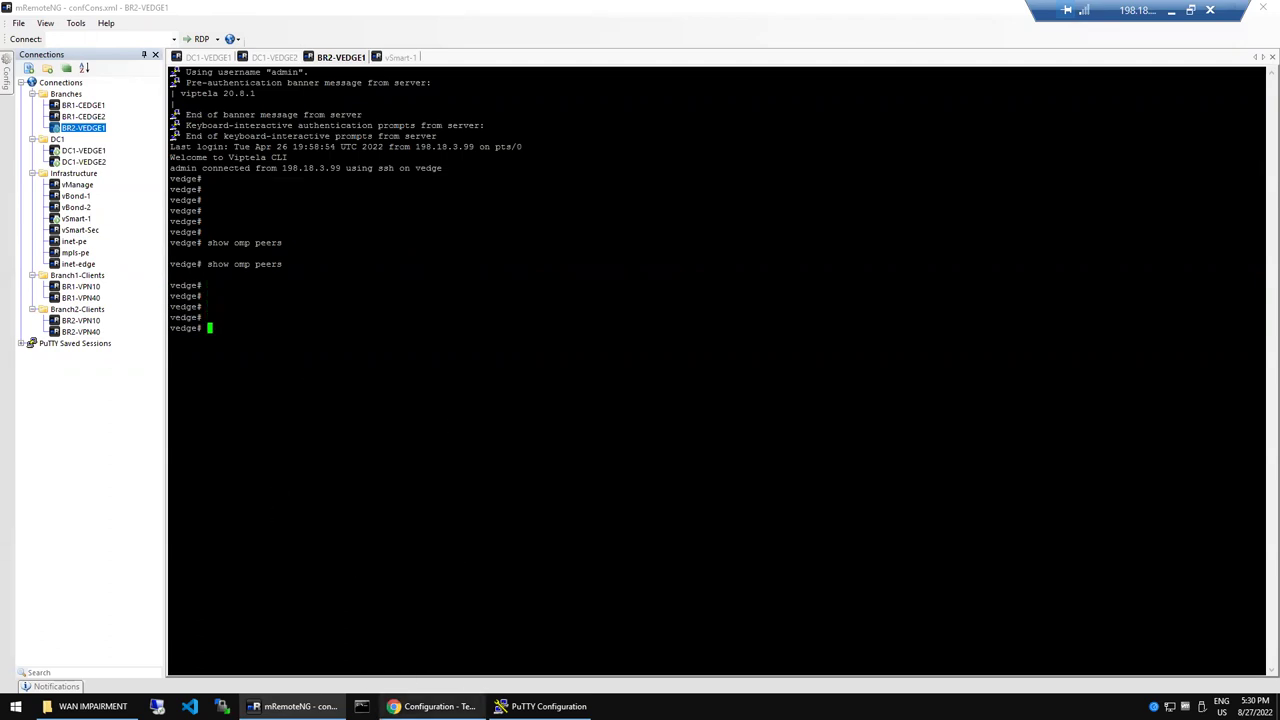
Step: Switch to vManage in Chrome and read the detailed log of the BranchType2Template-vEdge push task
mouse_move(430, 706)
left_click(430, 650)
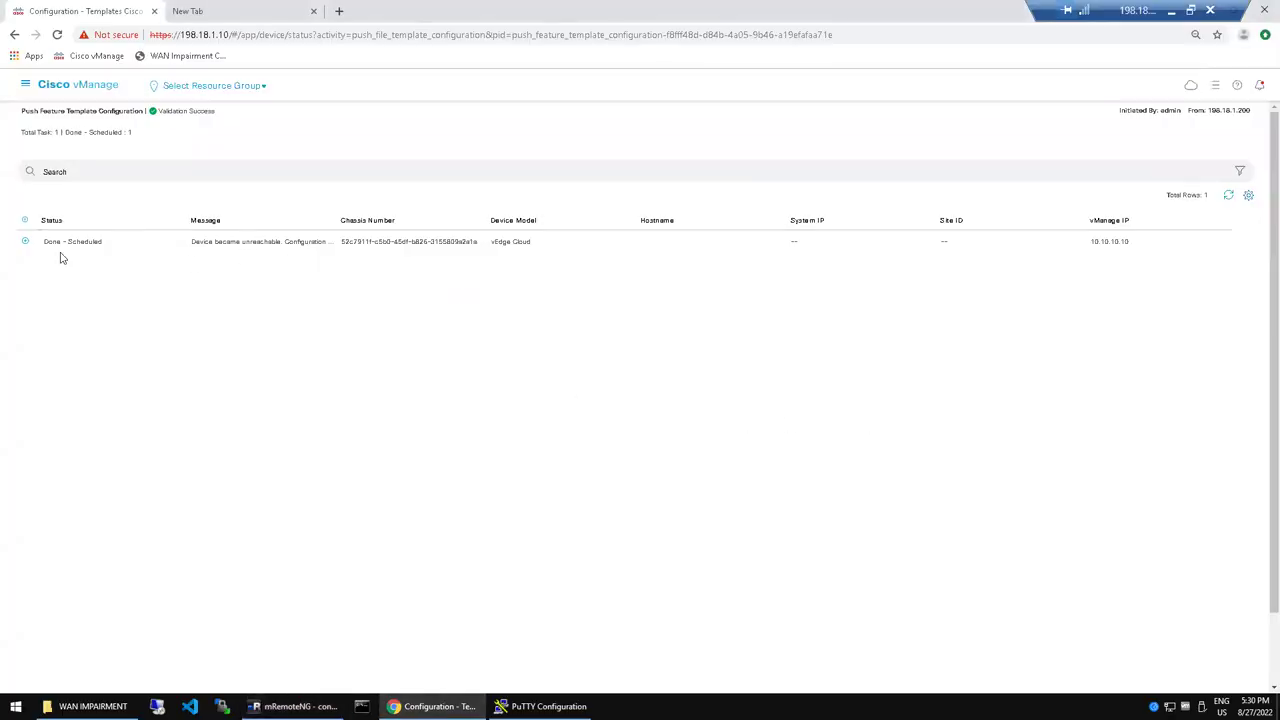
left_click(242, 335)
key("ctrl+plus")
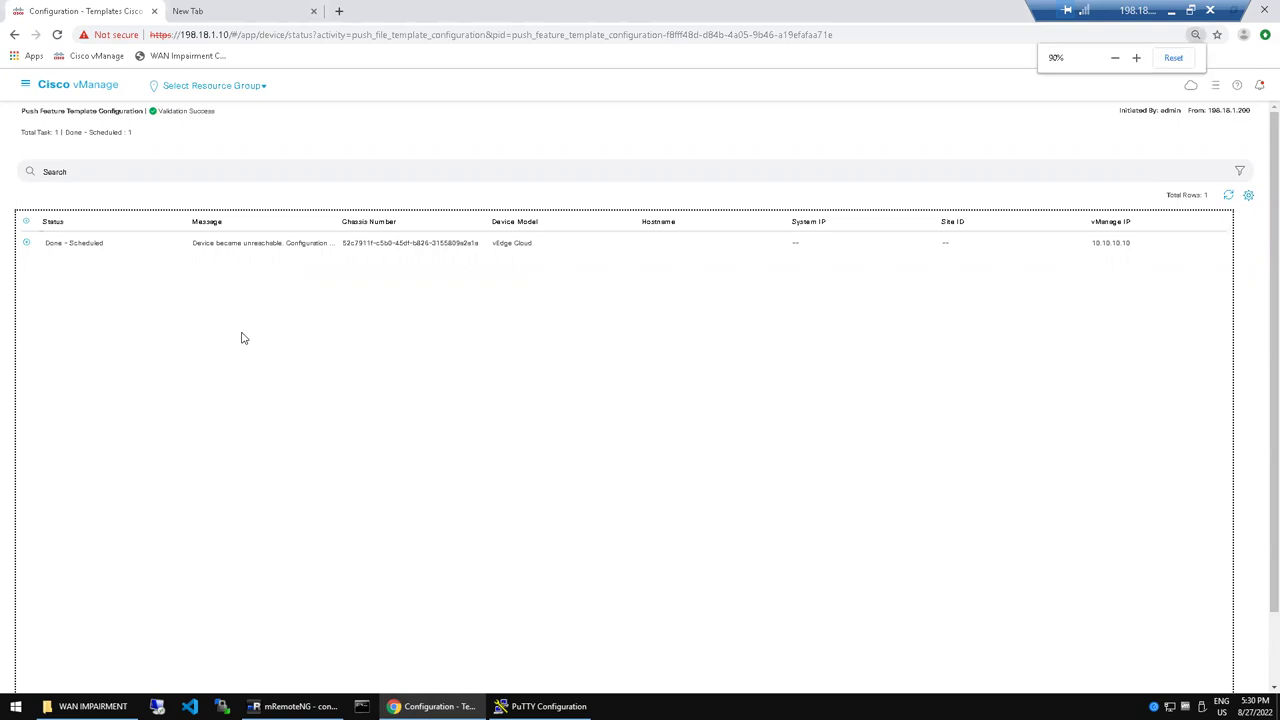
key("ctrl+plus")
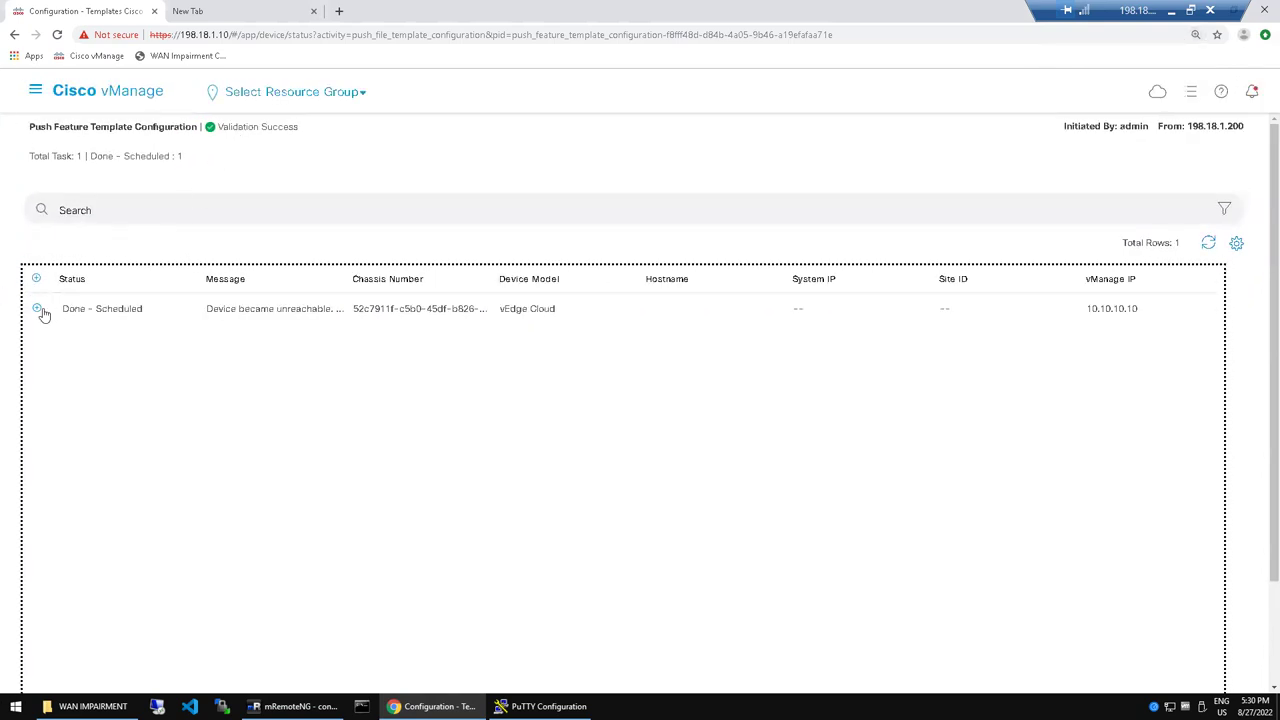
left_click(36, 307)
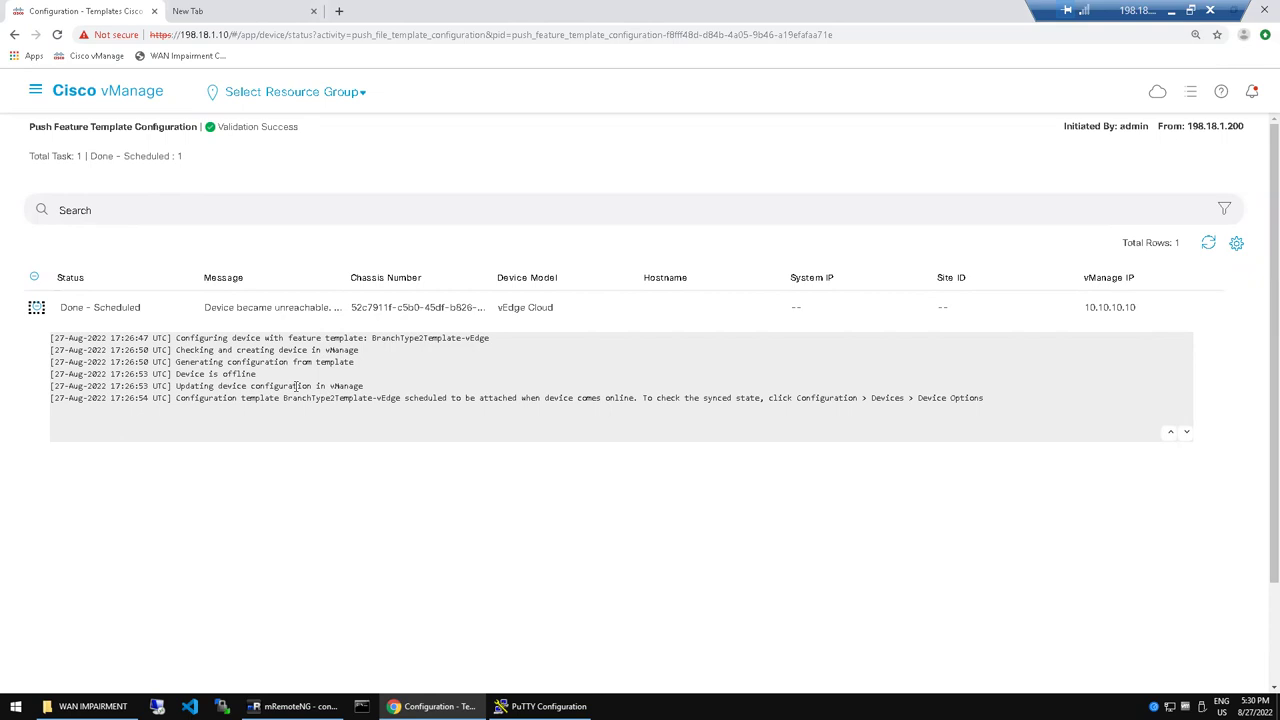
triple_click(243, 373)
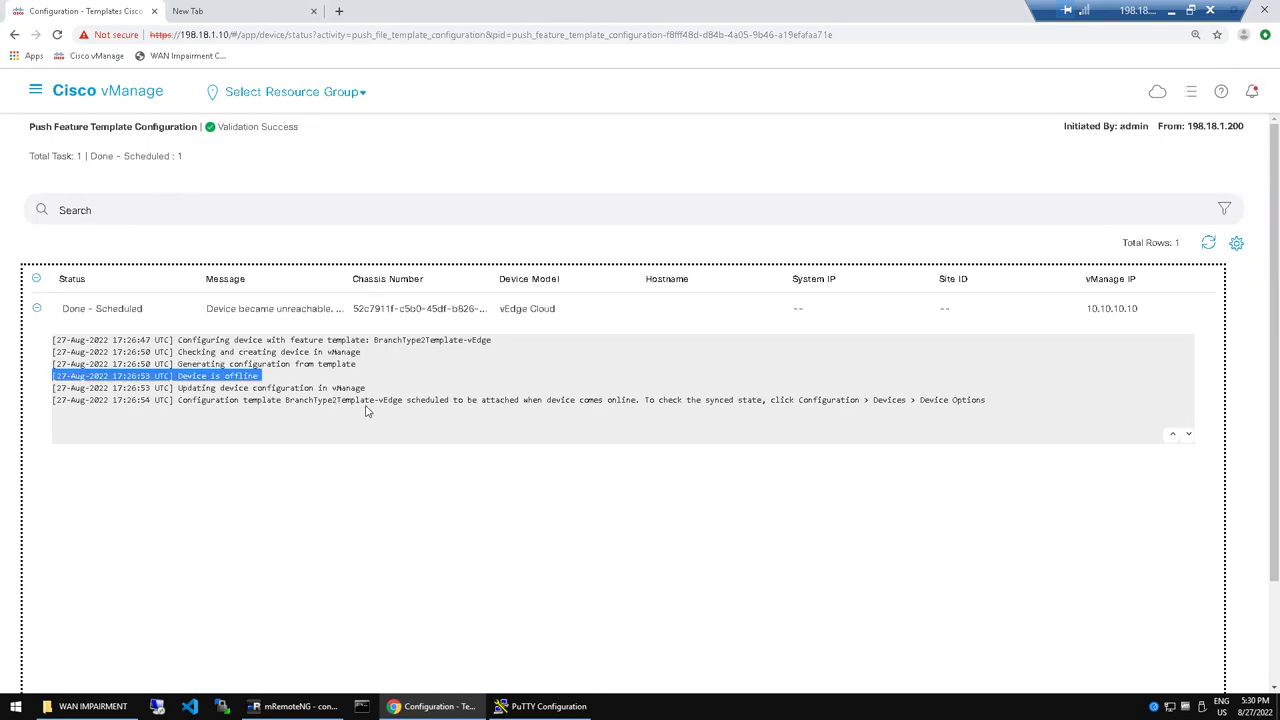
triple_click(323, 387)
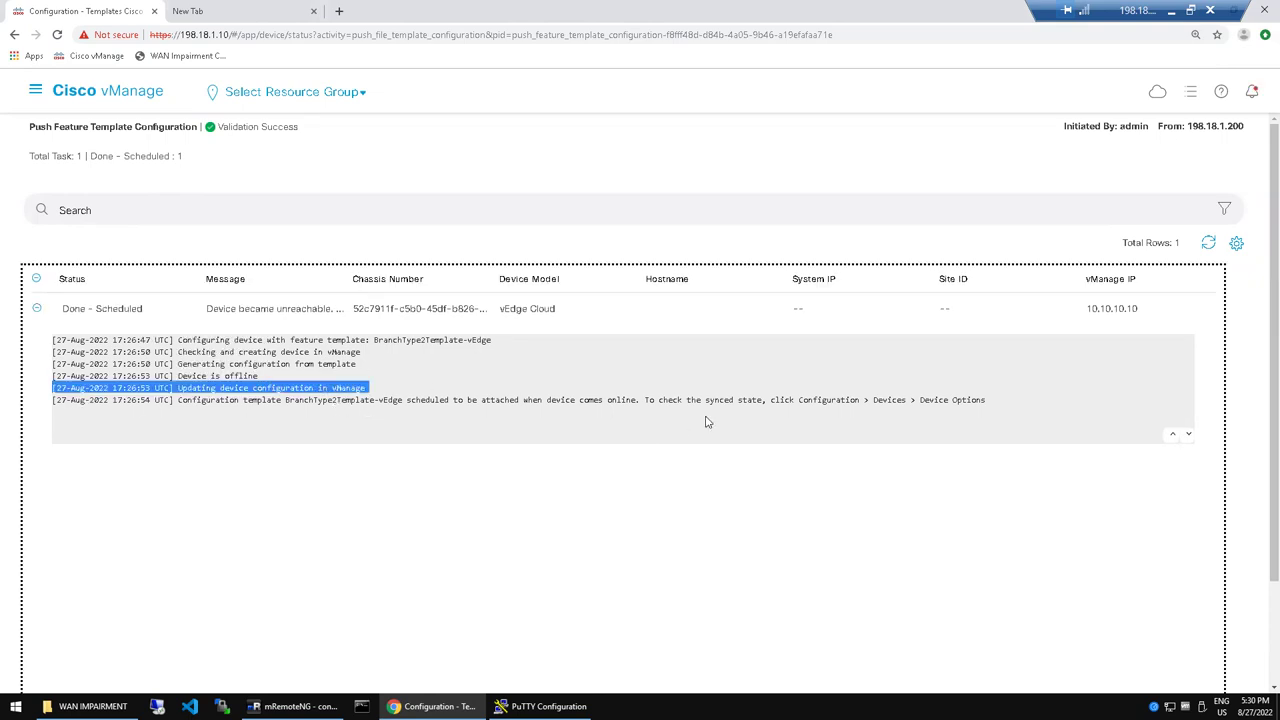
triple_click(603, 399)
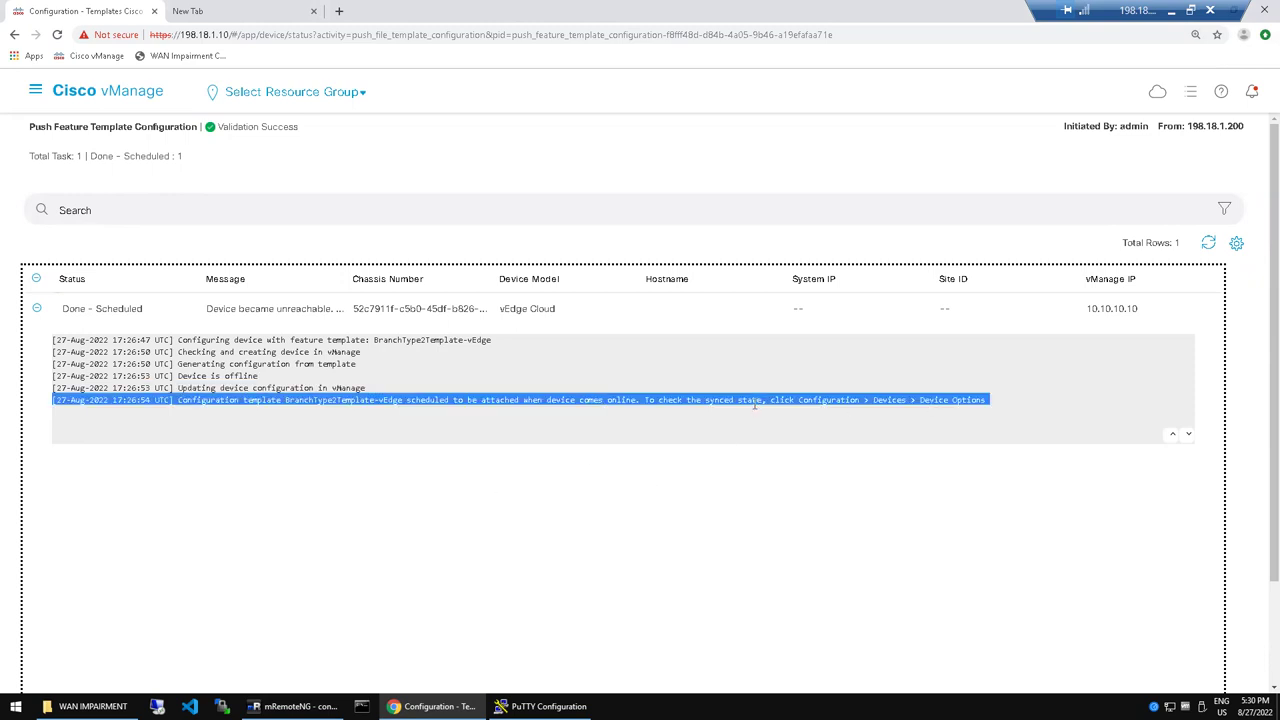
left_click(843, 409)
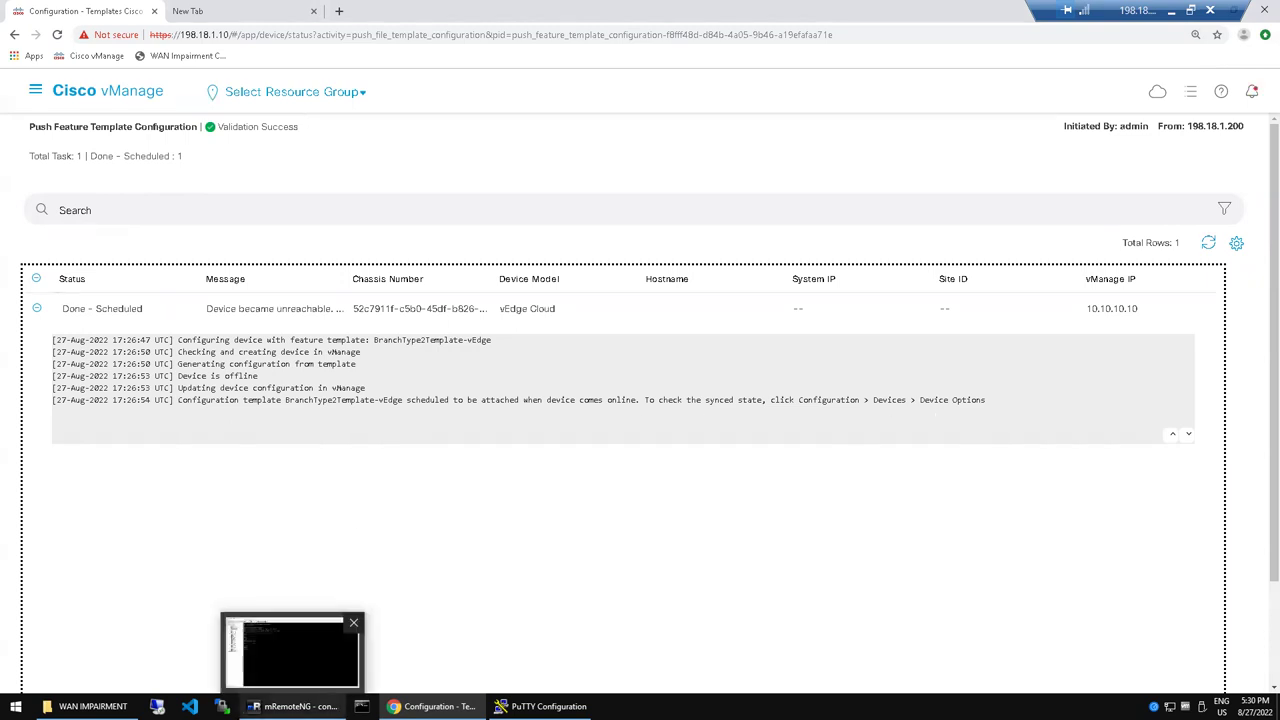
Step: Return to the BR2-VEDGE1 session in mRemoteNG and refresh its prompt repeatedly to check for a hostname change
left_click(298, 706)
key("Return")
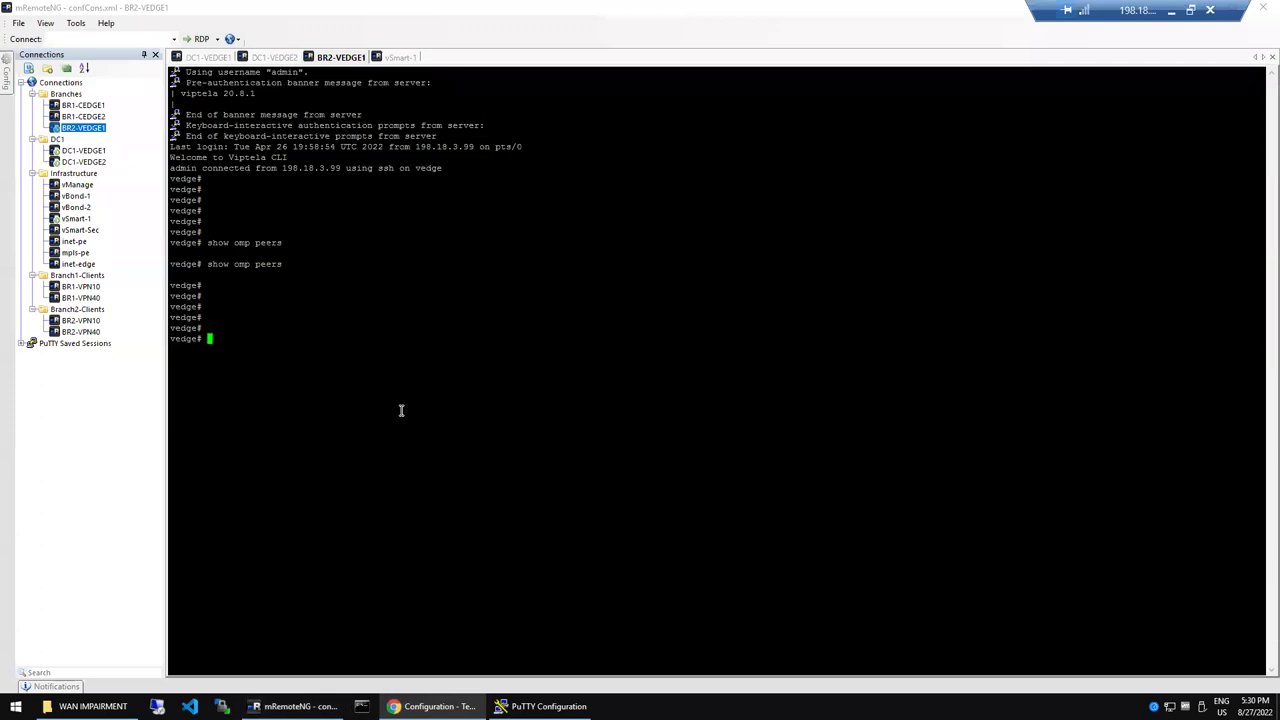
key("Return")
key("Return")
key("Return")
key("Return")
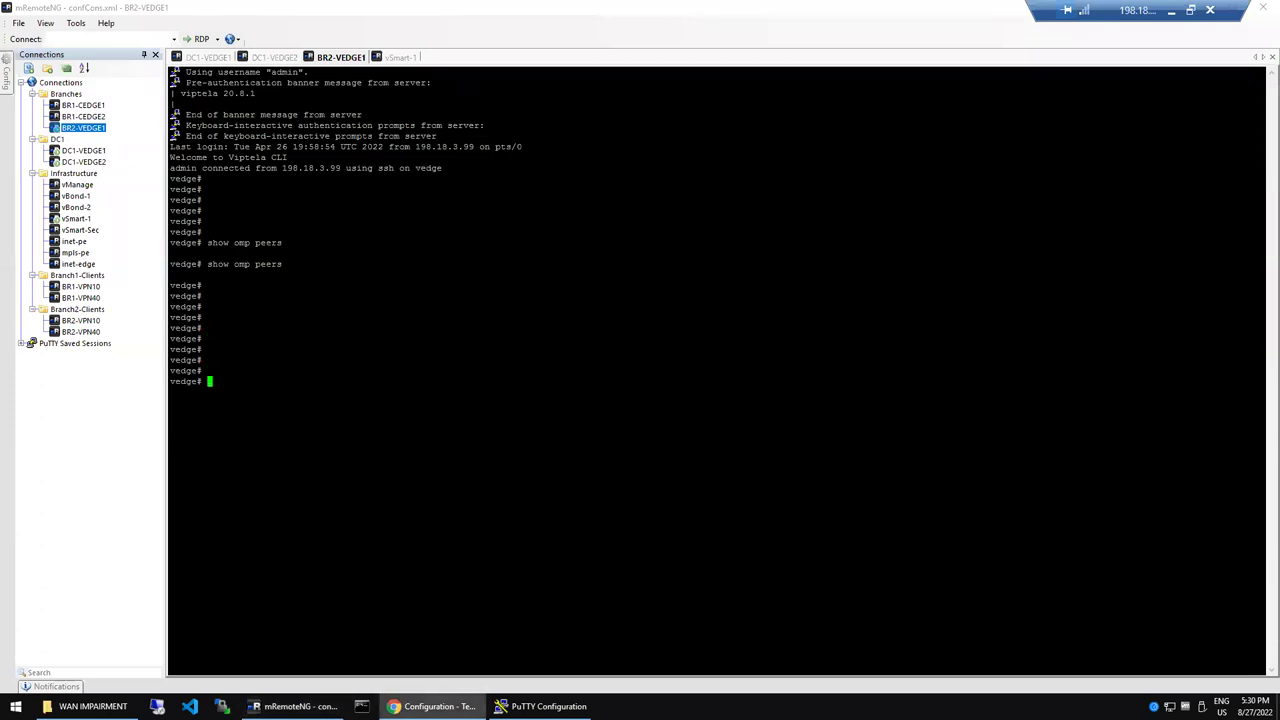
mouse_move(290, 706)
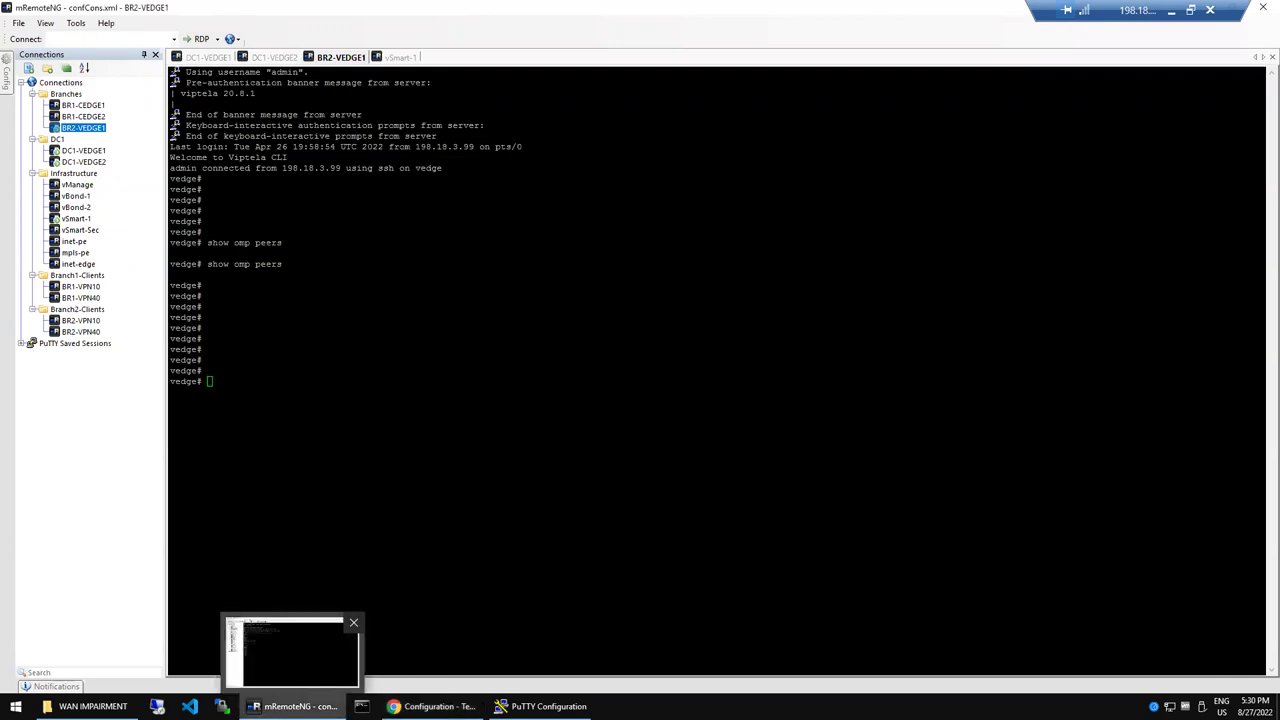
left_click(354, 491)
key("Return")
key("Return")
key("Return")
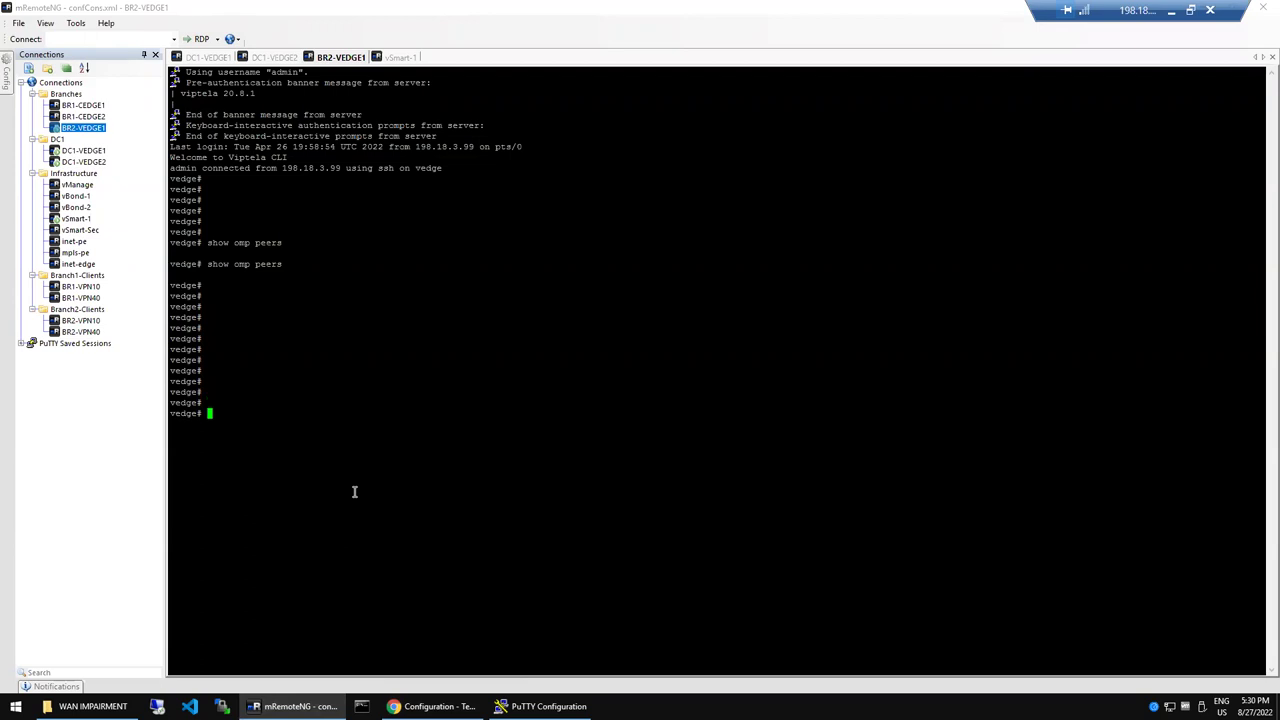
Step: Set the terminal font of the BR2-VEDGE1 session to Courier New, 18-point, and apply it
right_click(338, 62)
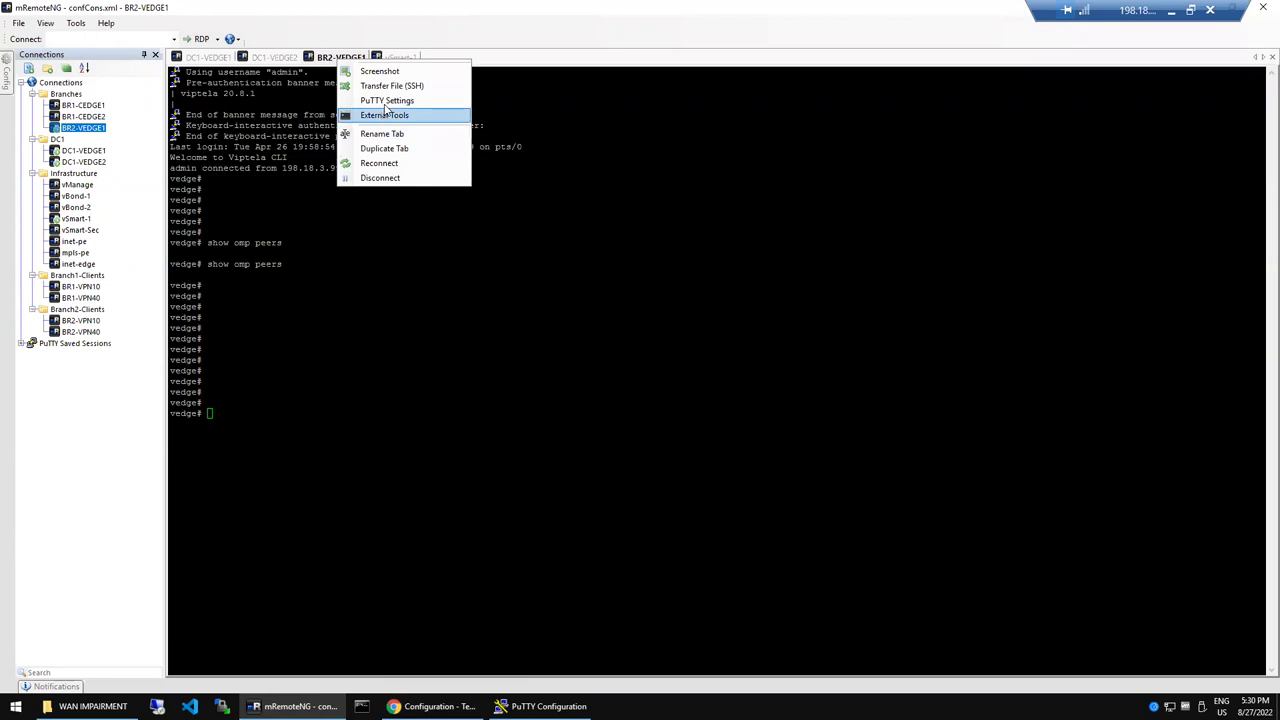
left_click(388, 101)
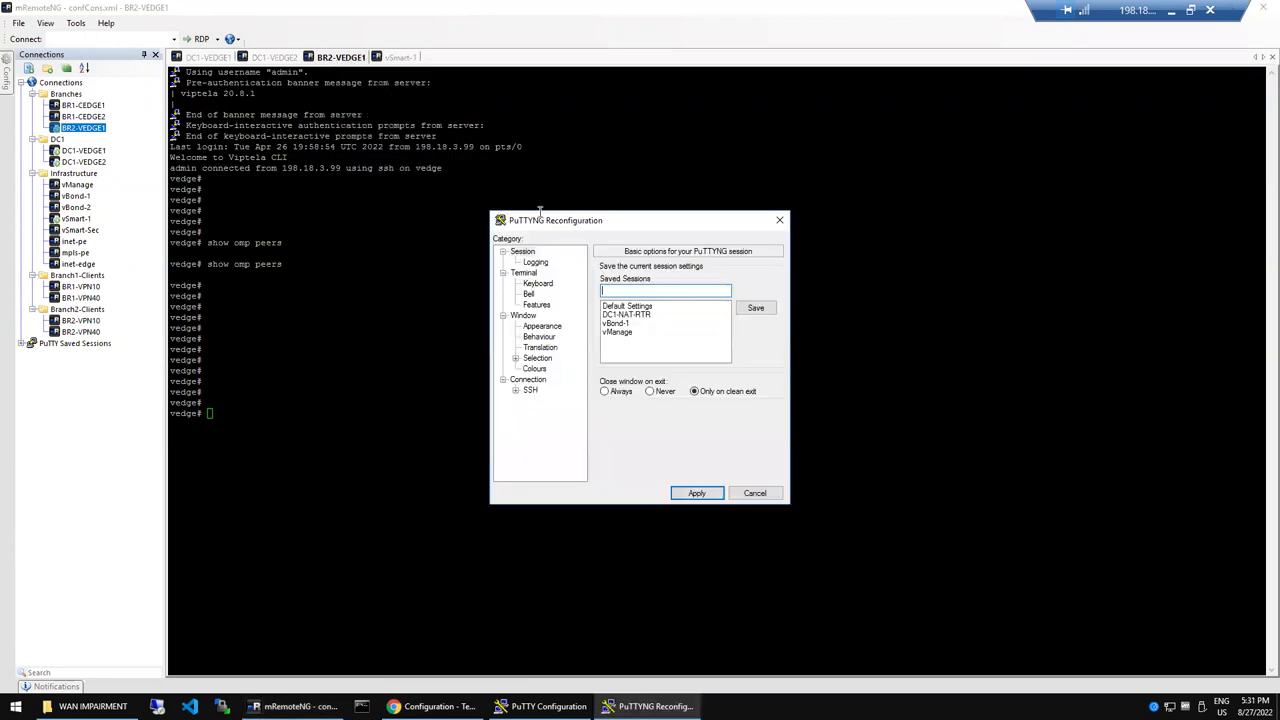
left_click(543, 327)
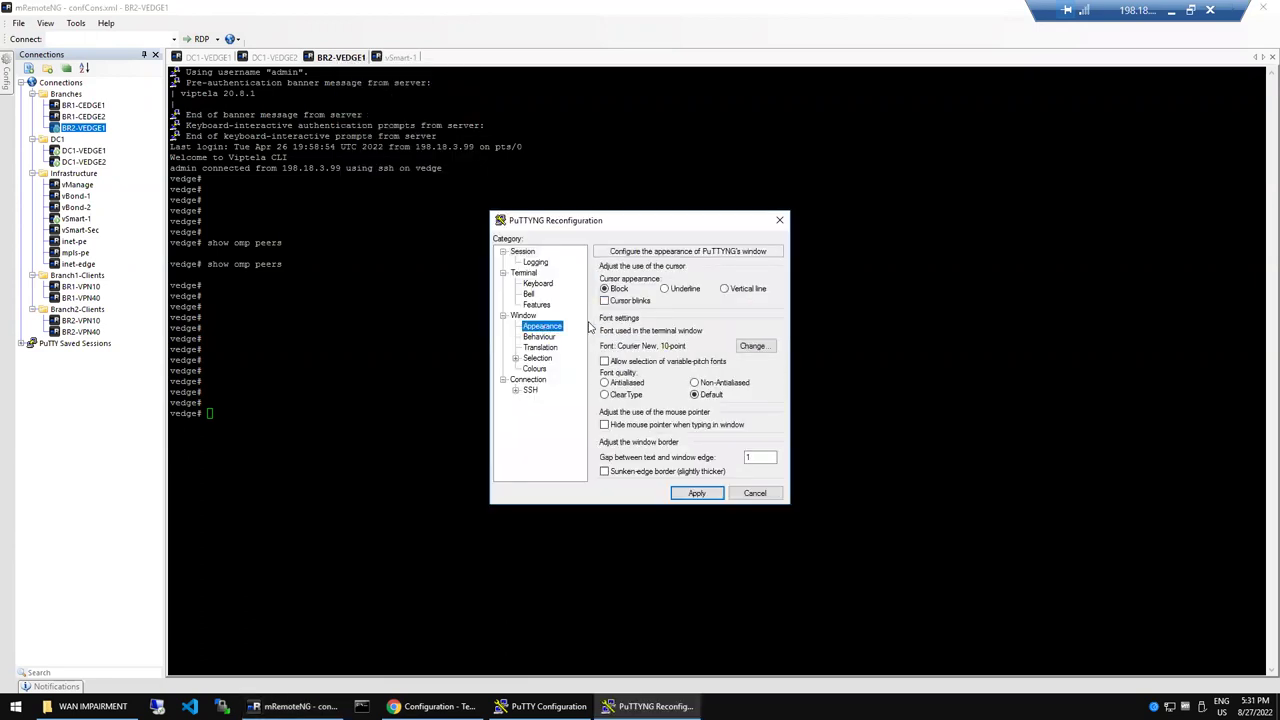
left_click(752, 346)
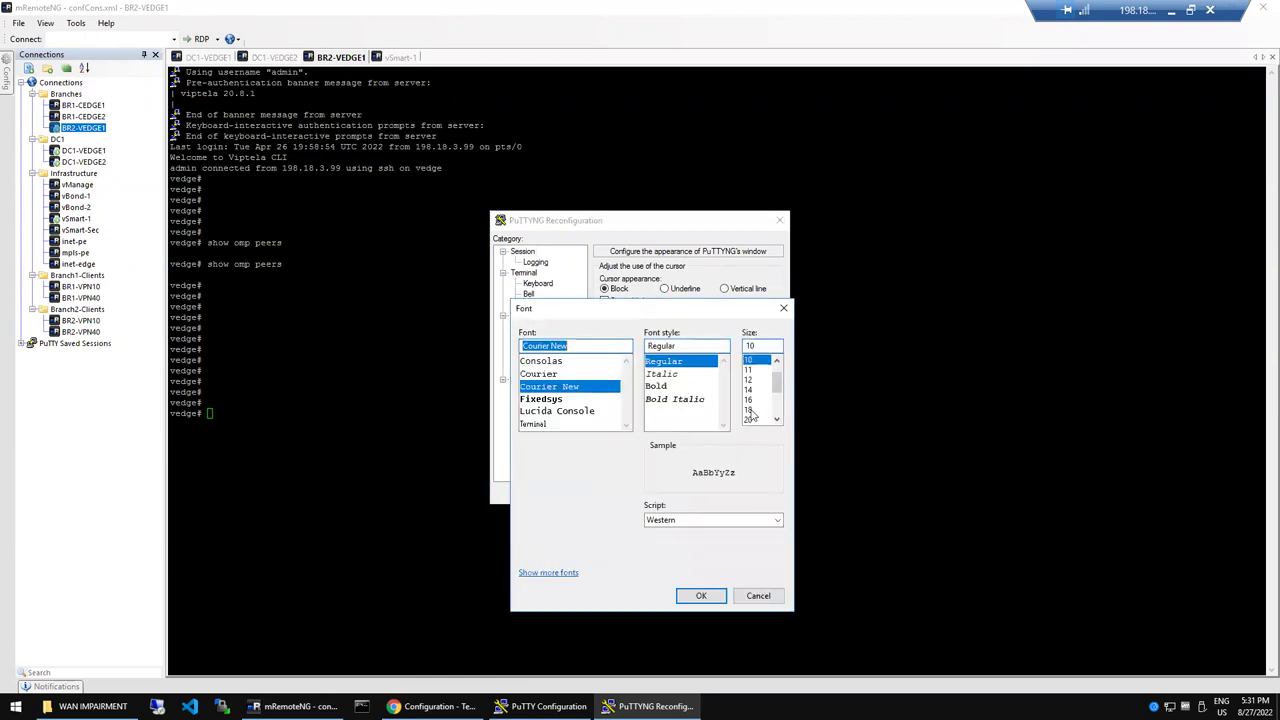
left_click(750, 410)
left_click_drag(660, 312, 777, 218)
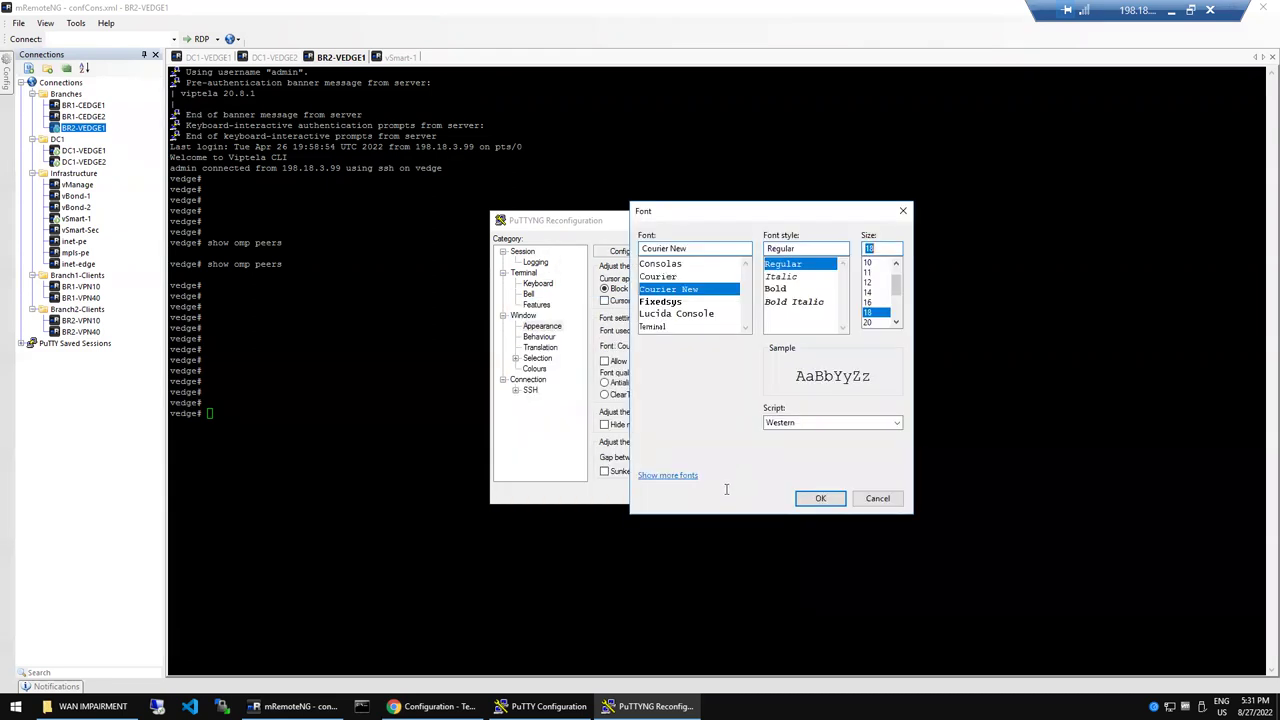
left_click(820, 498)
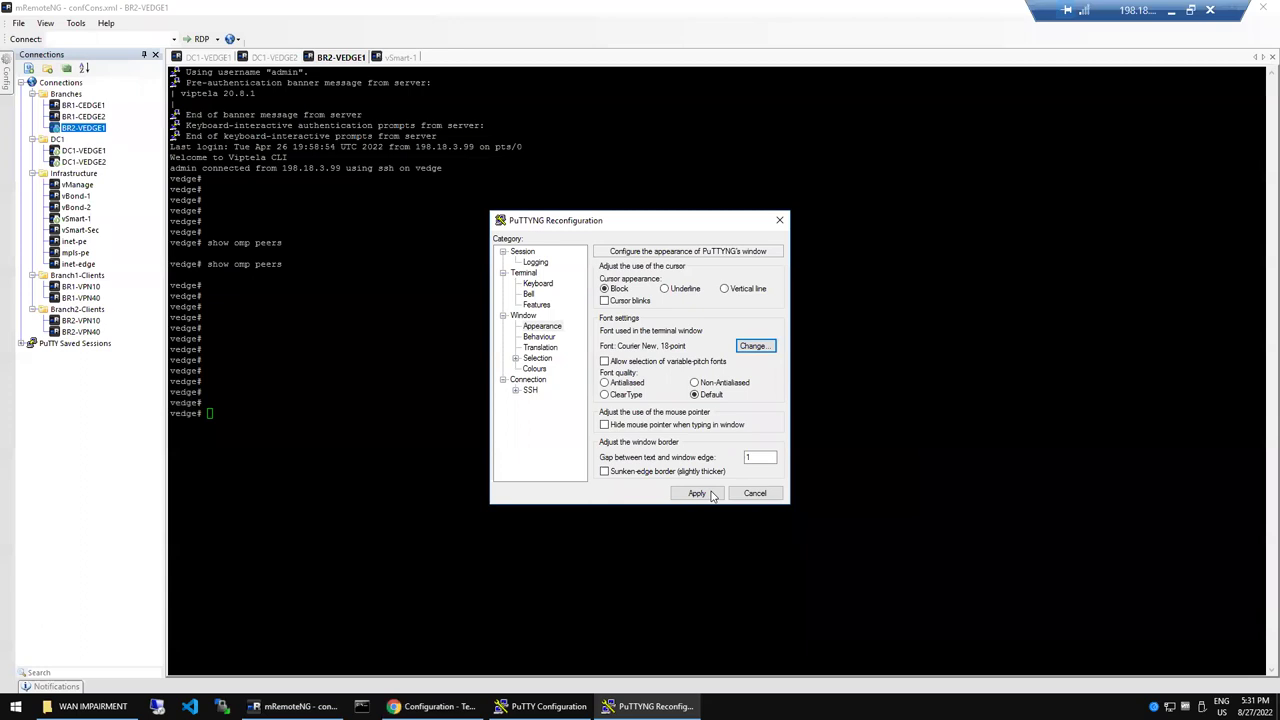
left_click(697, 493)
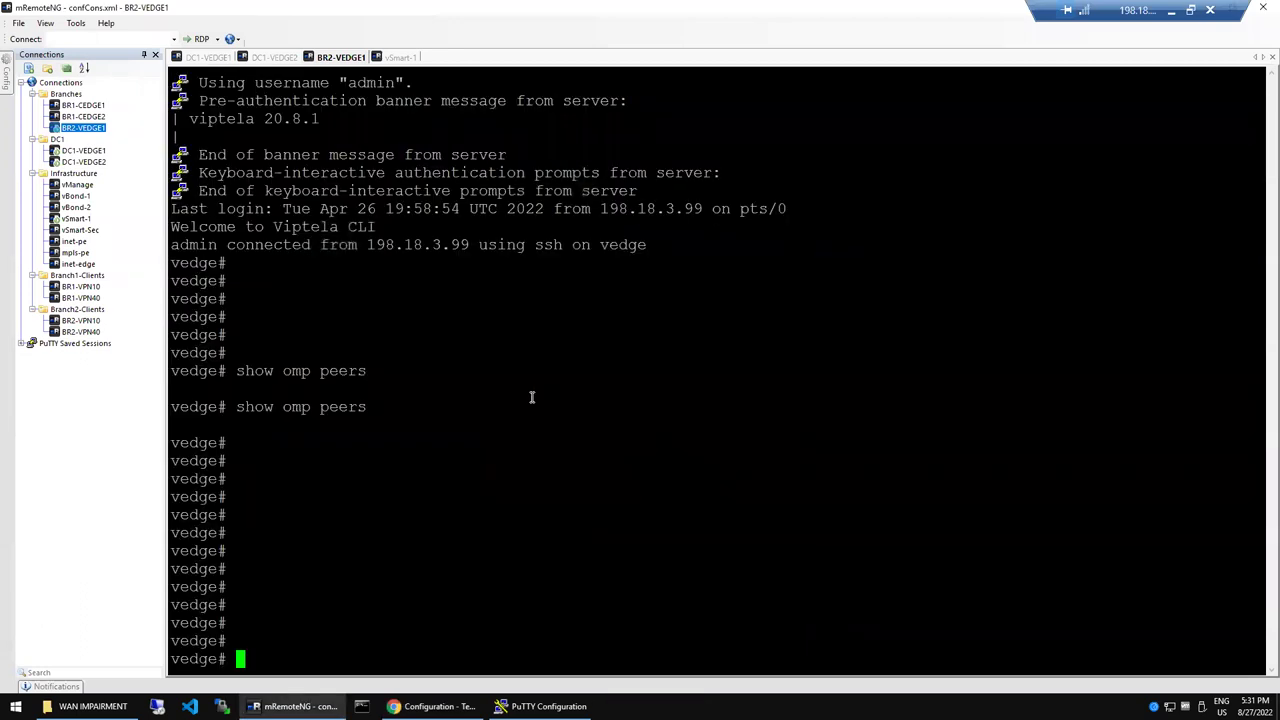
Step: Refresh the BR2-VEDGE1 prompt repeatedly to check whether the template's hostname has been applied
key("Return")
key("Return")
key("Return")
key("Return")
key("Return")
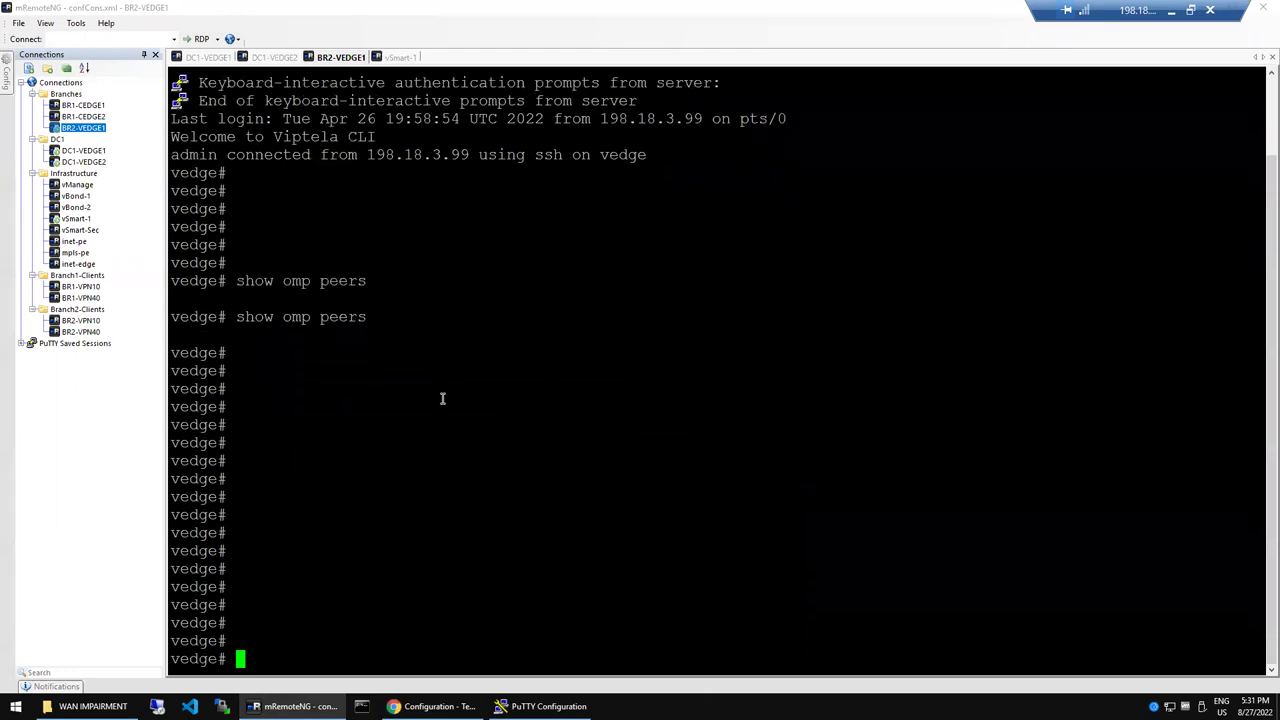
key("Return")
key("Return")
key("Return")
key("Return")
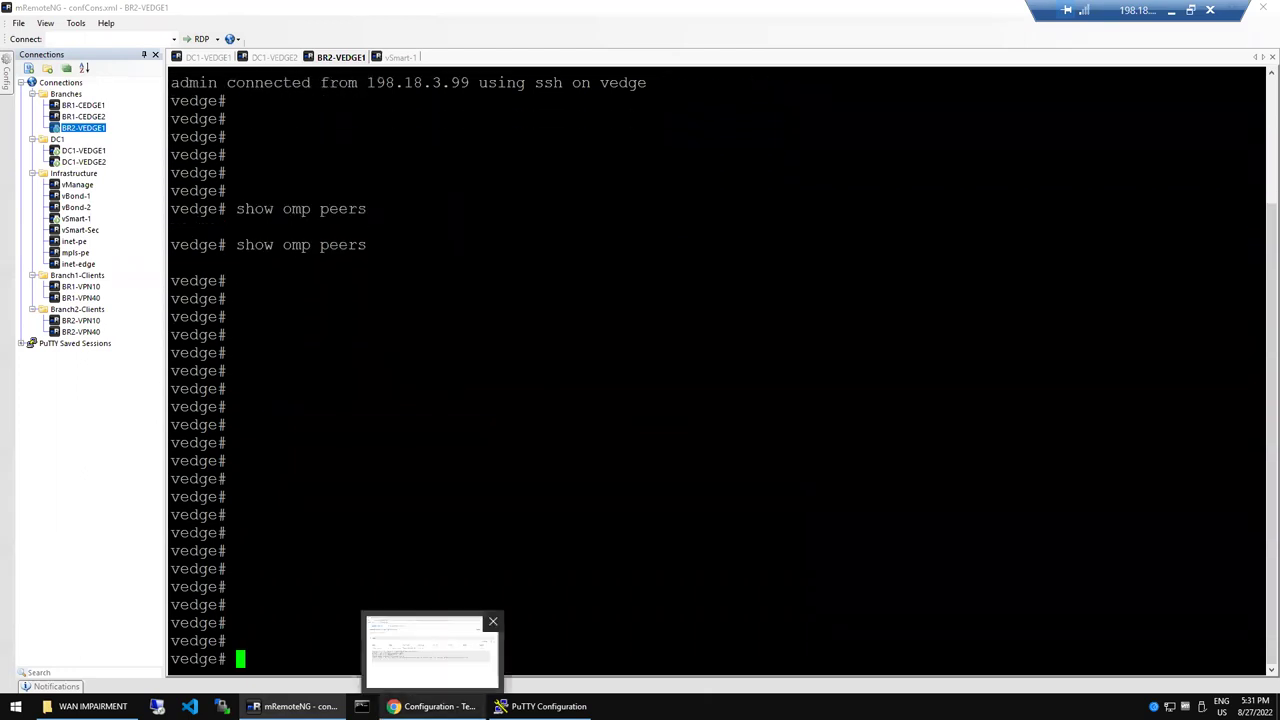
Step: Switch to vManage in Chrome and check the sync status and available actions of the BranchType2Template-vEdge device in the WAN Edge list
left_click(432, 706)
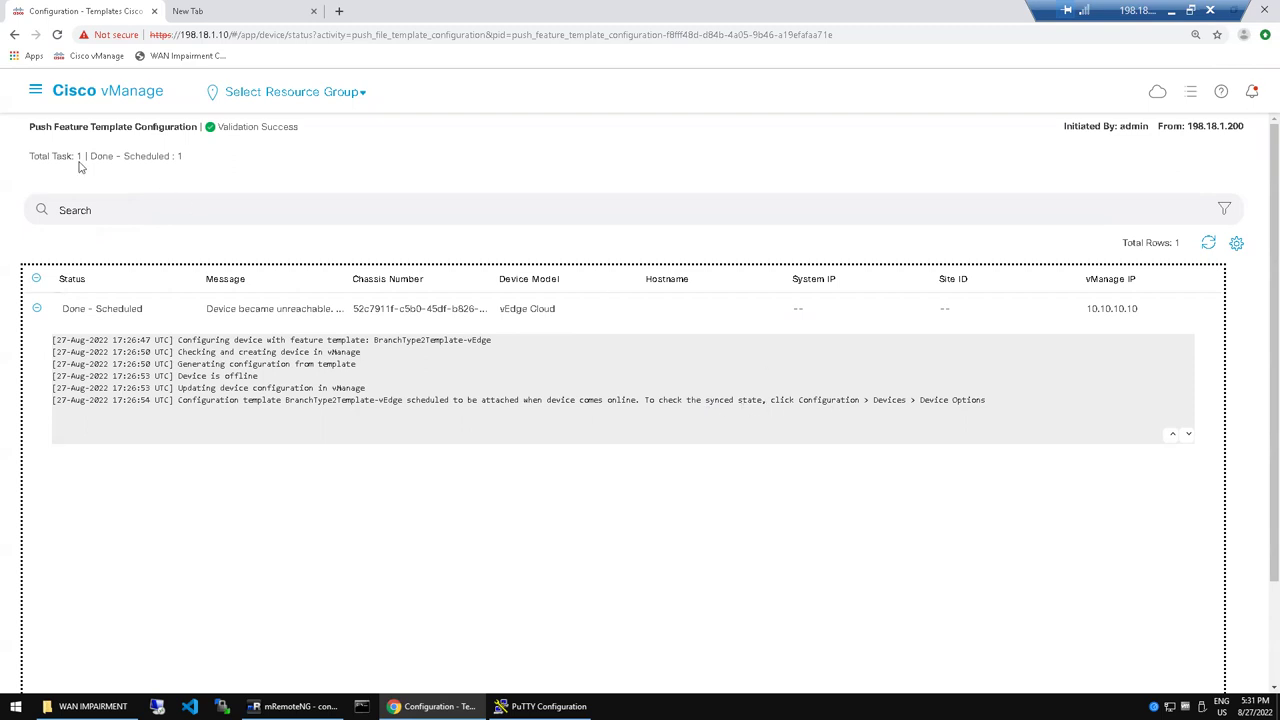
left_click(36, 92)
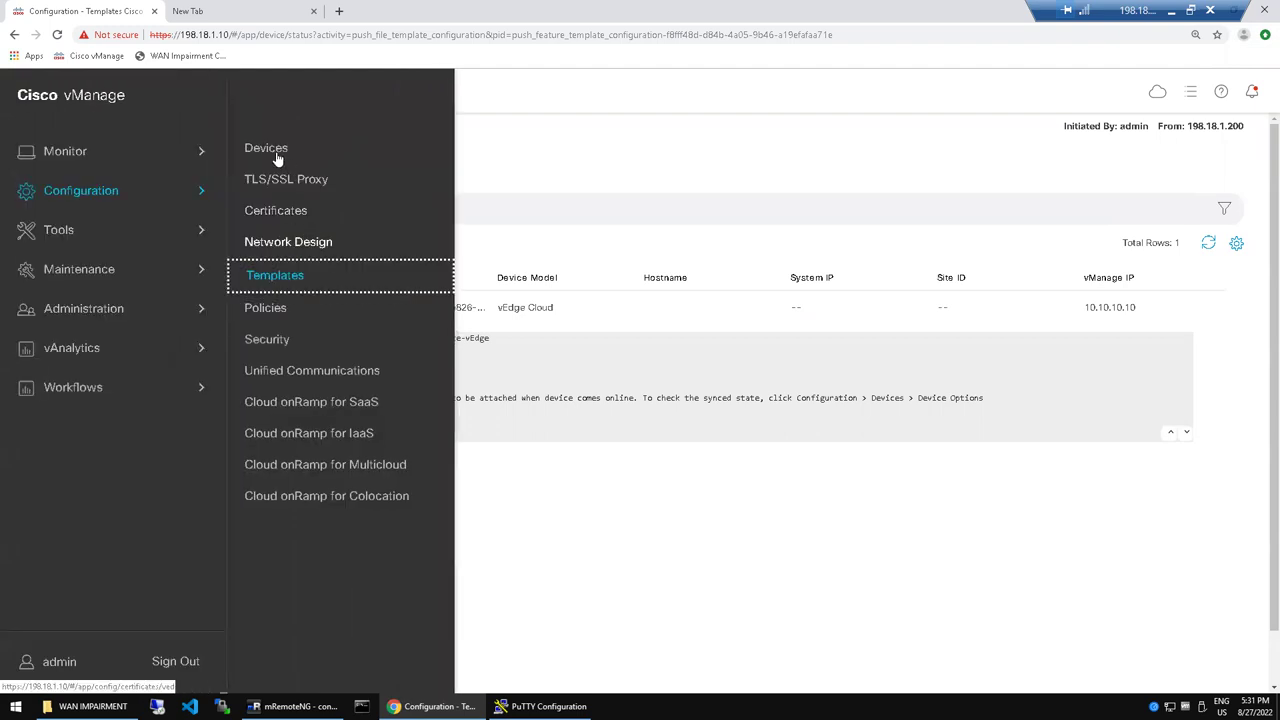
left_click(277, 156)
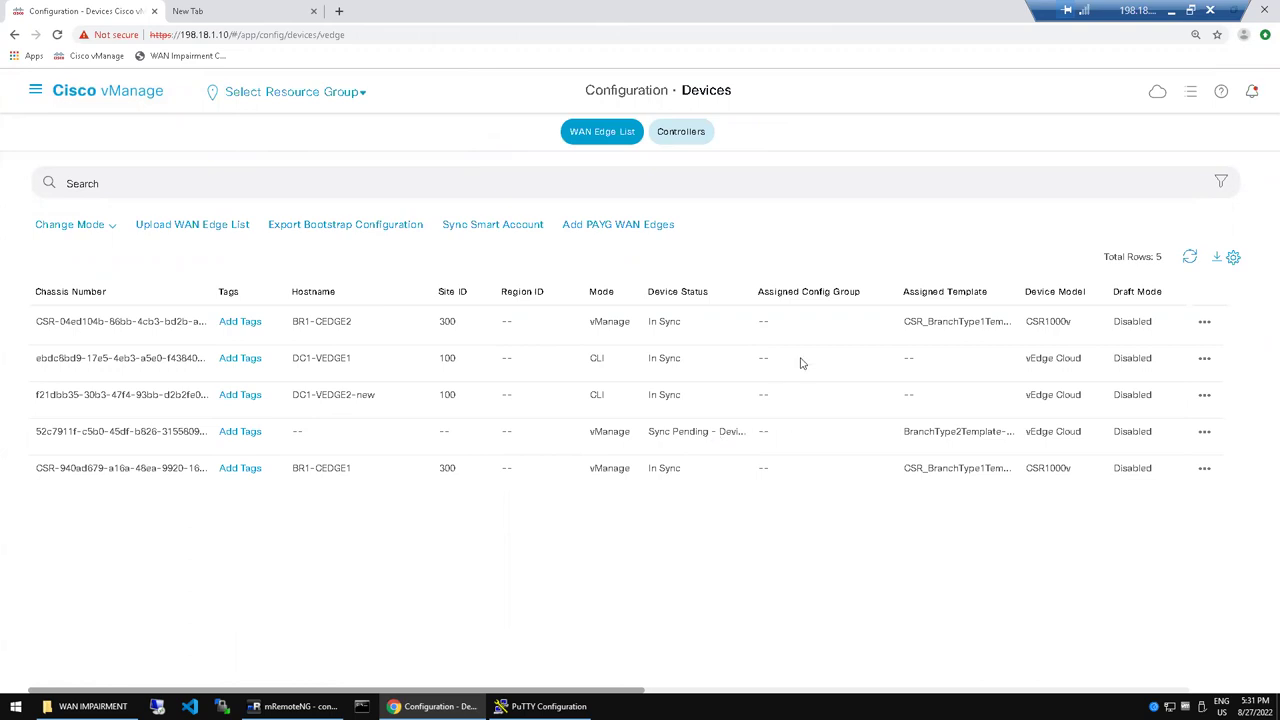
triple_click(665, 437)
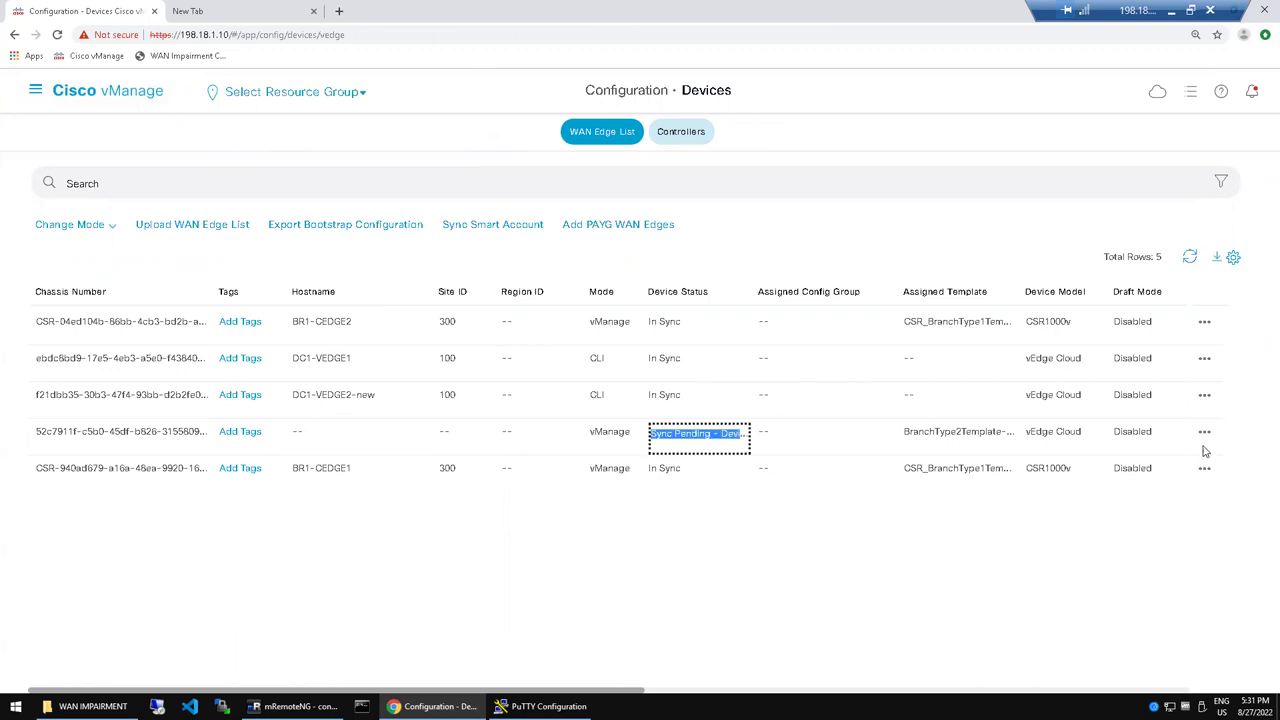
left_click(1205, 434)
left_click(1206, 437)
left_click(1205, 434)
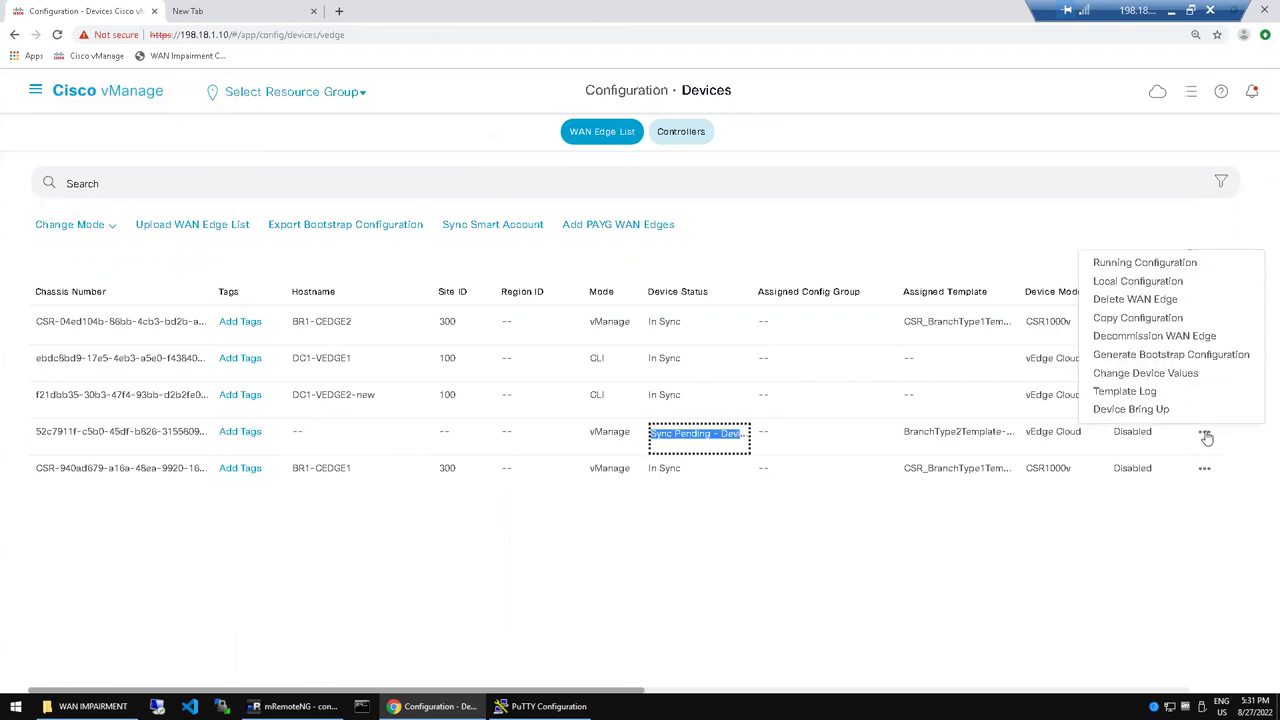
left_click(807, 521)
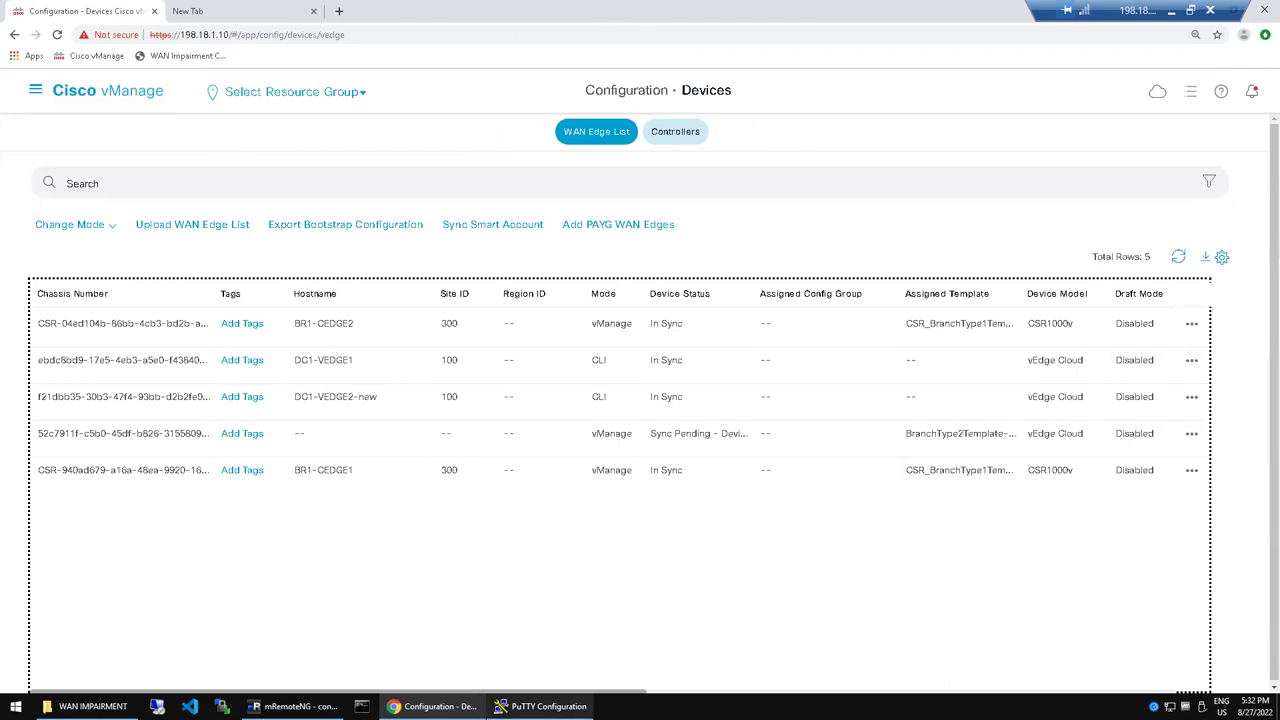
Step: Examine the BR1-CEDGE1 and BR1-CEDGE2 entries in the WAN Edge list
mouse_move(540, 706)
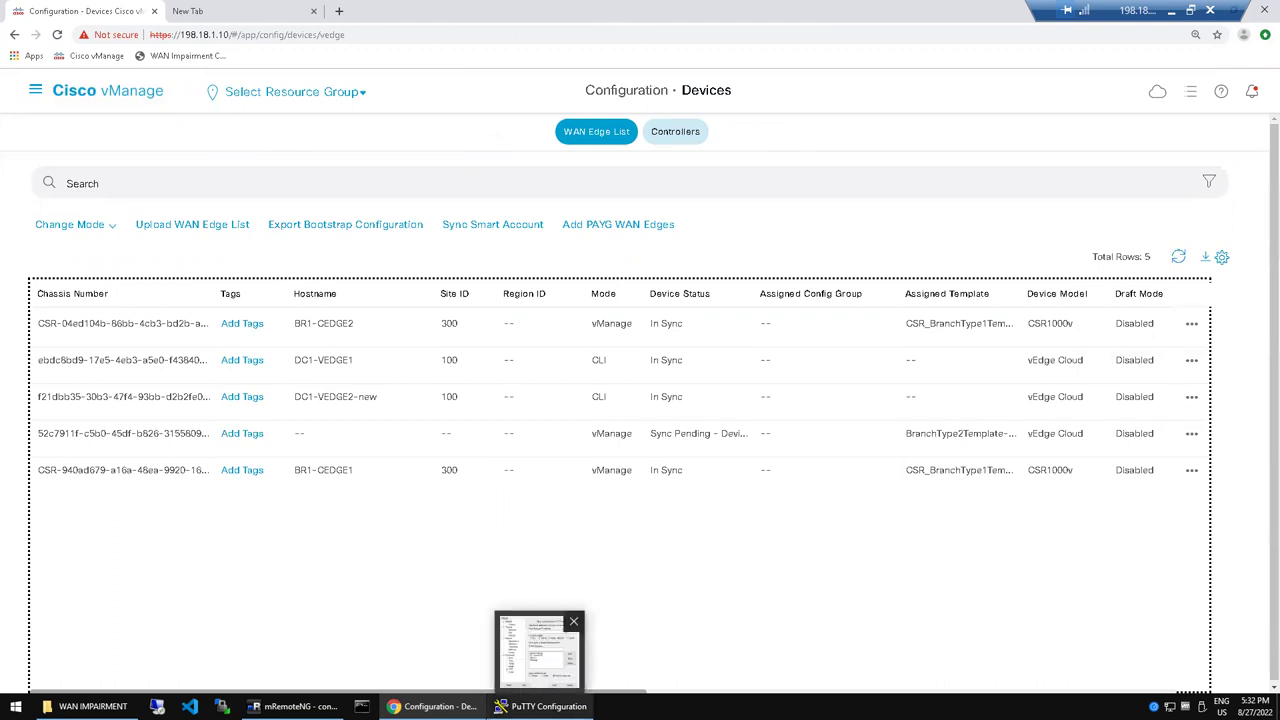
triple_click(322, 474)
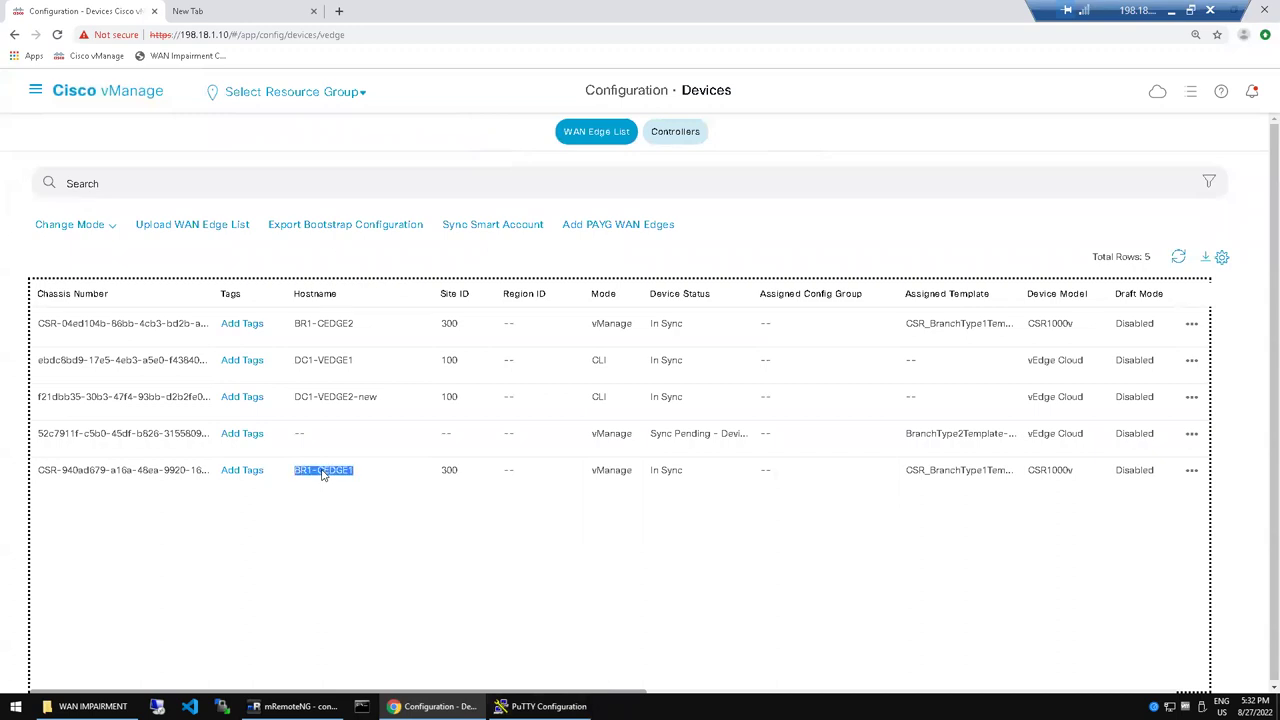
double_click(324, 326)
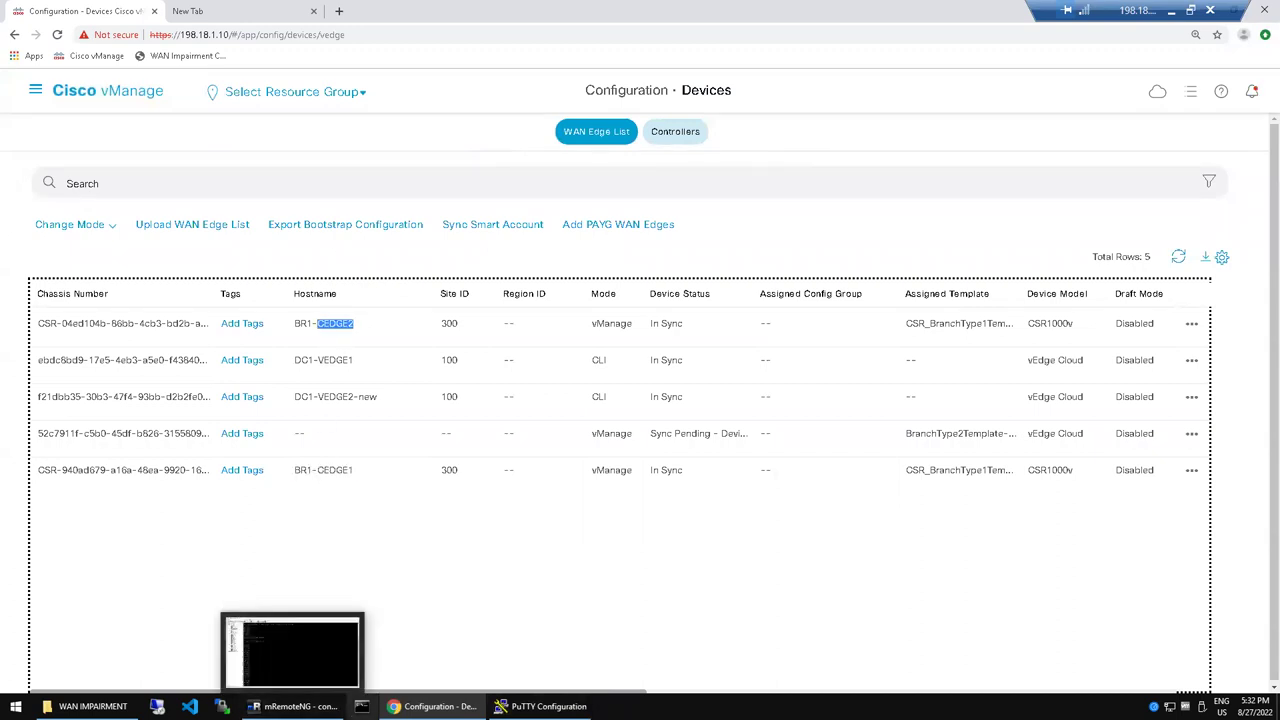
Step: Switch back to mRemoteNG and recheck the BR2-VEDGE1 prompt for a hostname change
left_click(295, 706)
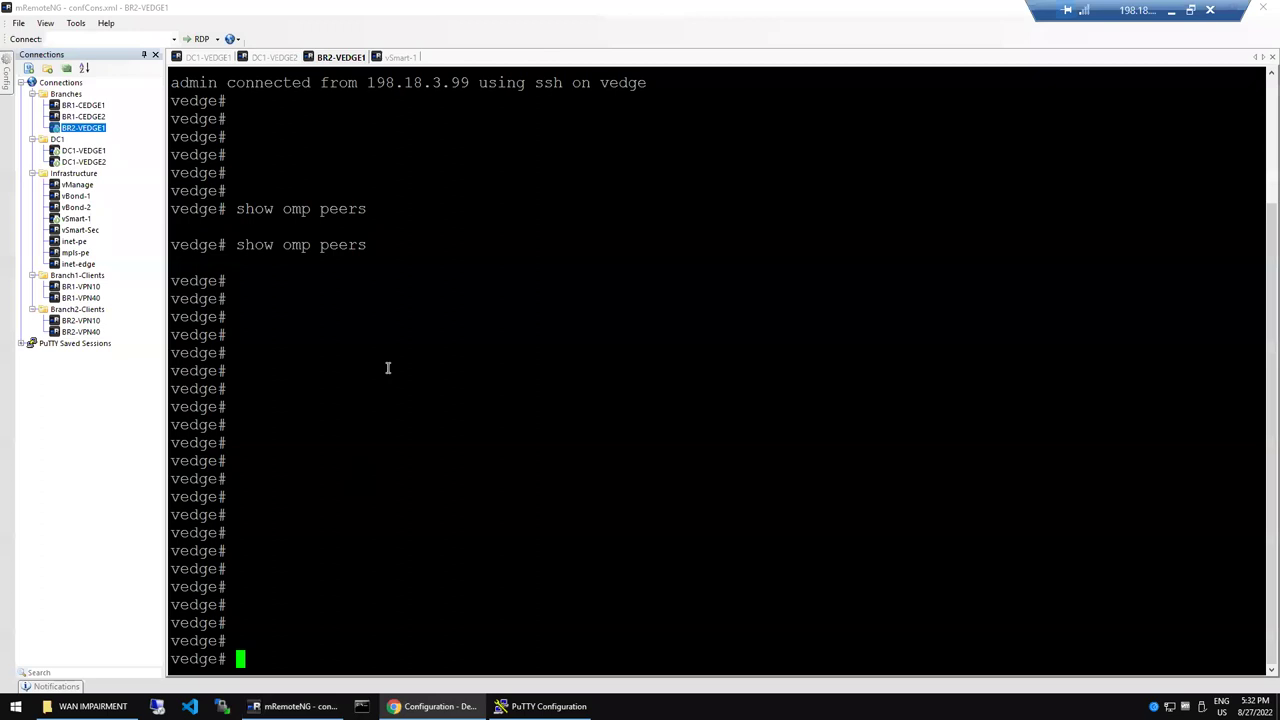
key("Return")
key("Return")
key("Return")
key("Return")
key("Return")
key("Return")
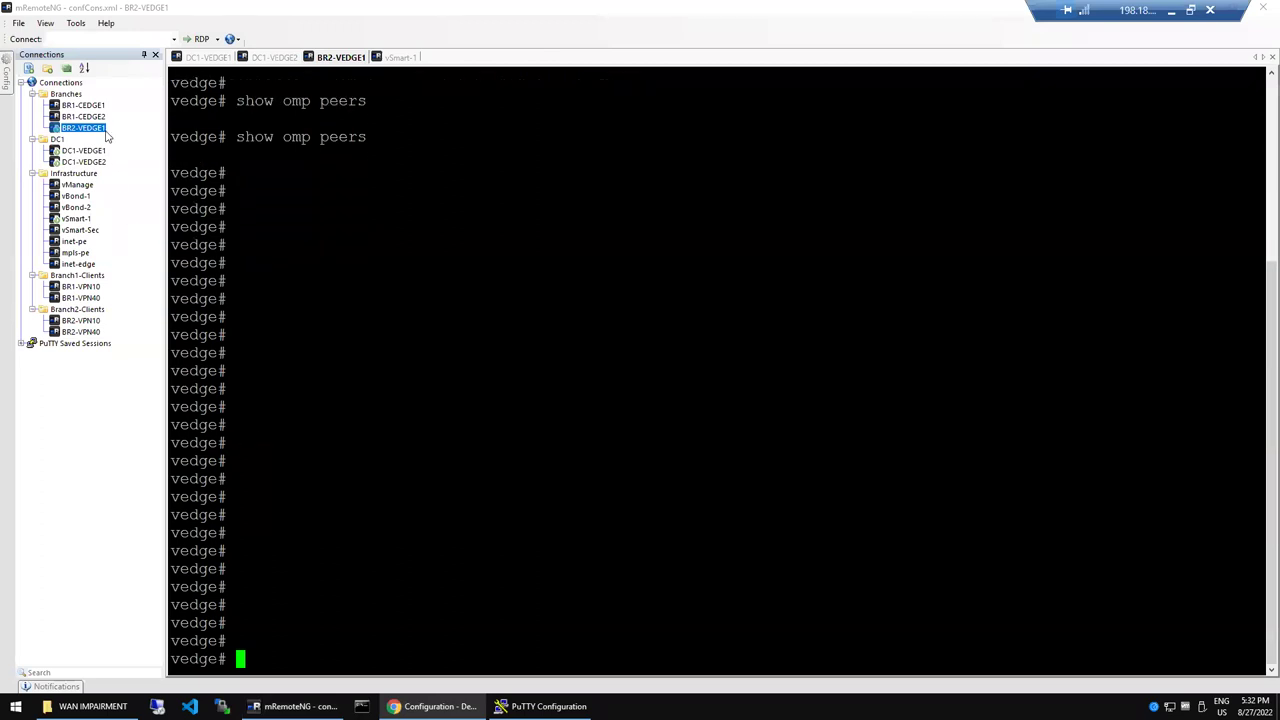
Step: Open a session to BR1-CEDGE1 under Branches and set its terminal font to Courier New, 18-point
double_click(84, 105)
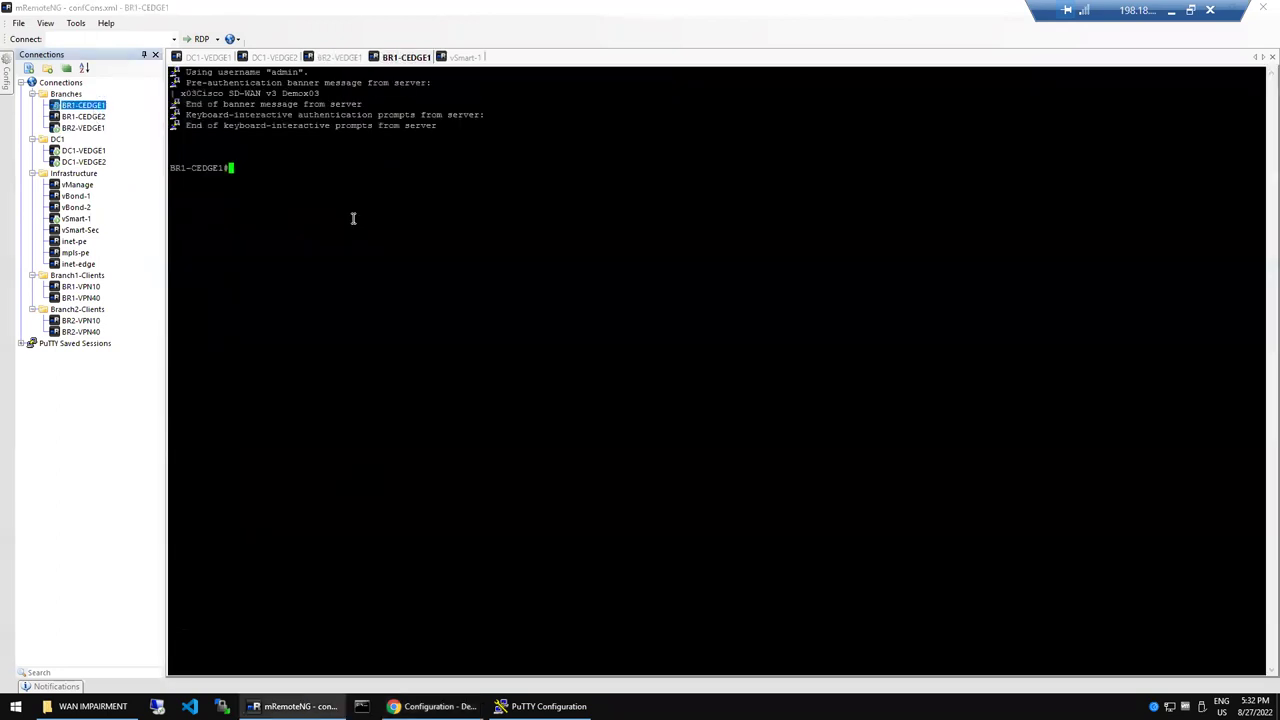
left_click(409, 60)
right_click(409, 60)
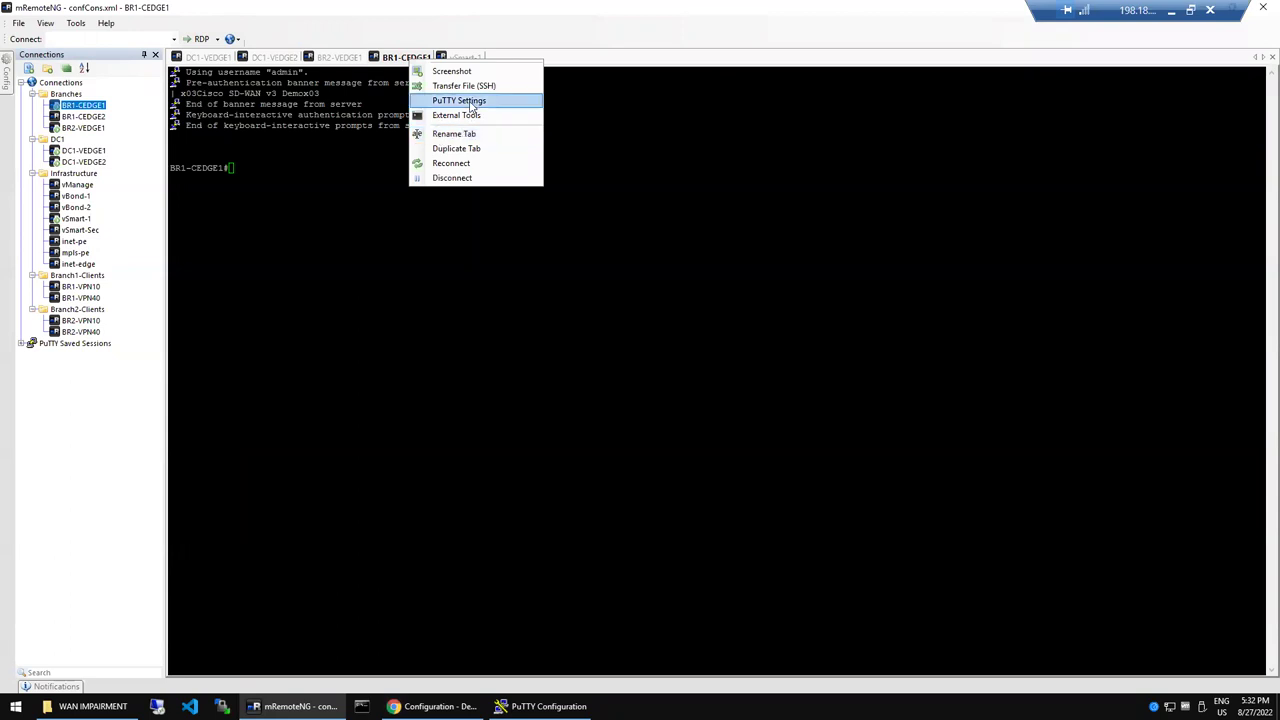
left_click(470, 101)
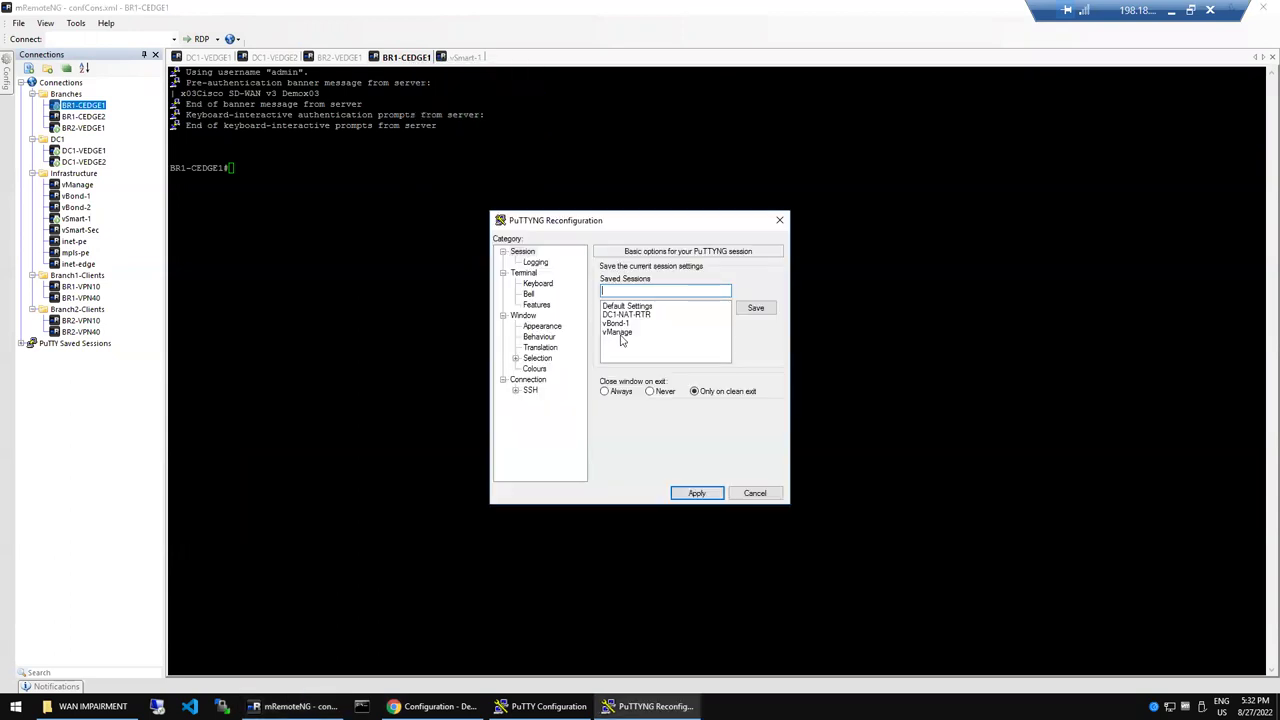
left_click(549, 328)
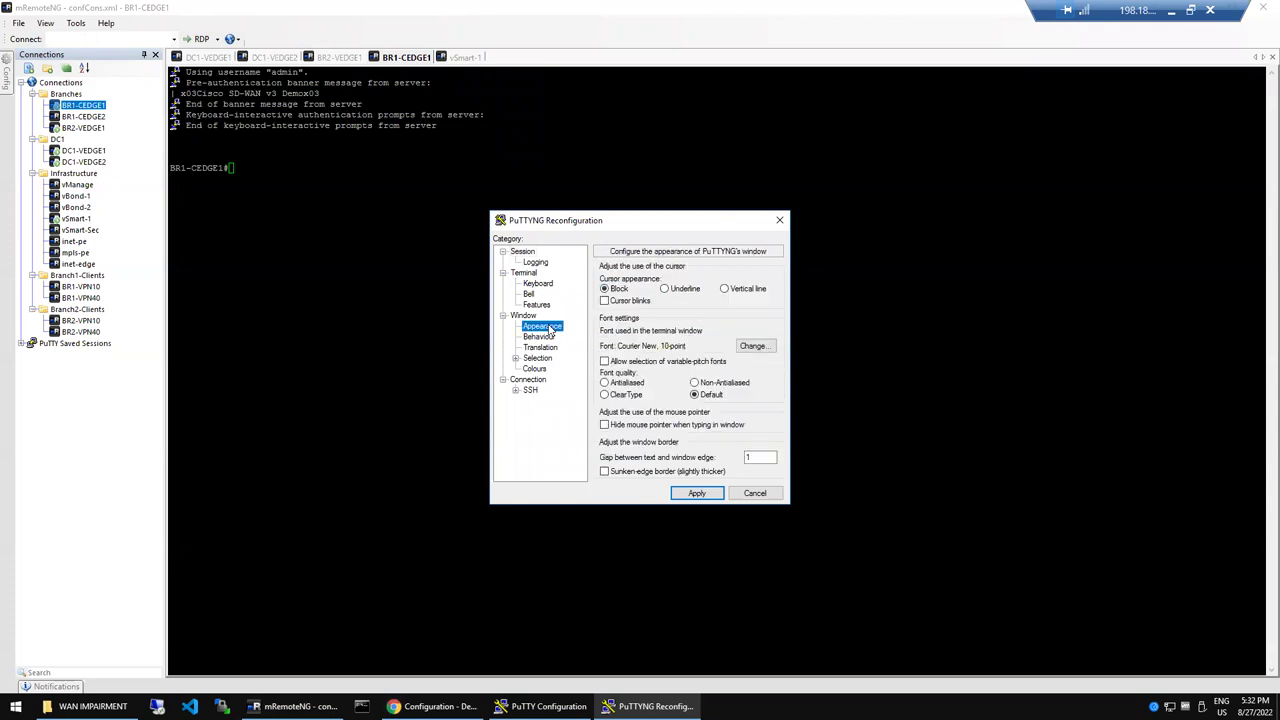
left_click(750, 346)
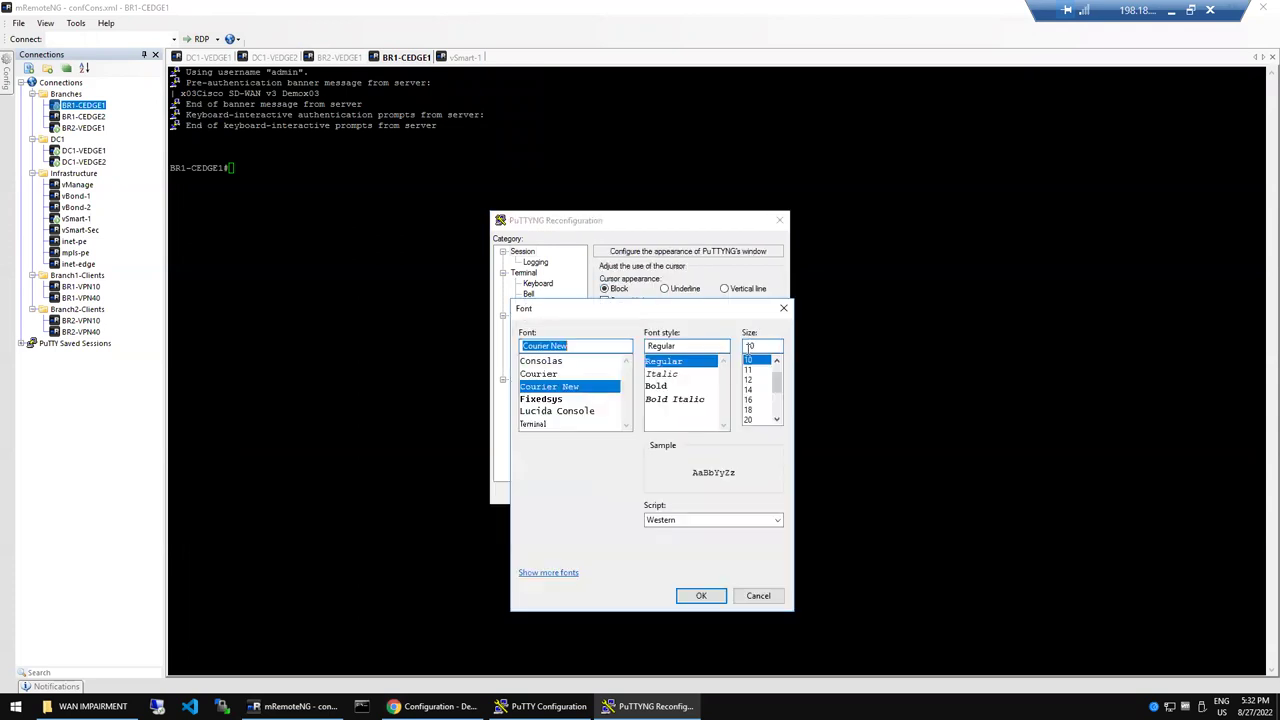
left_click(751, 420)
left_click(750, 410)
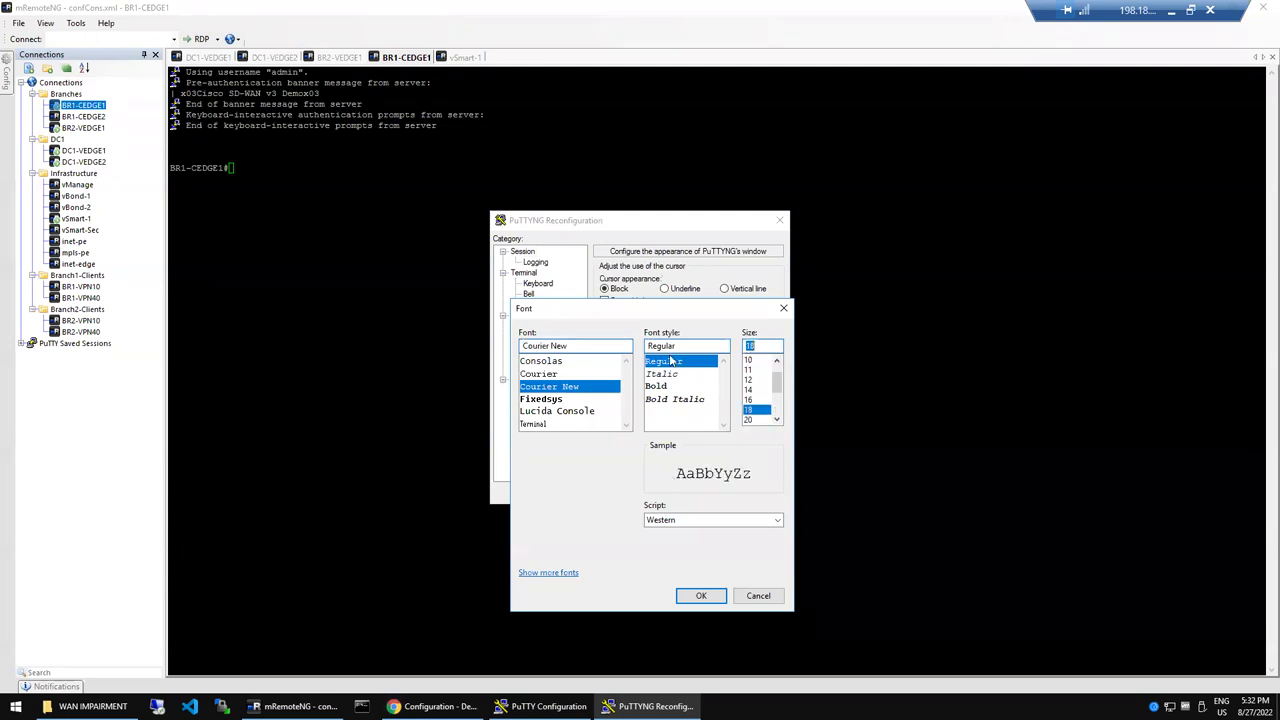
left_click_drag(845, 243, 790, 541)
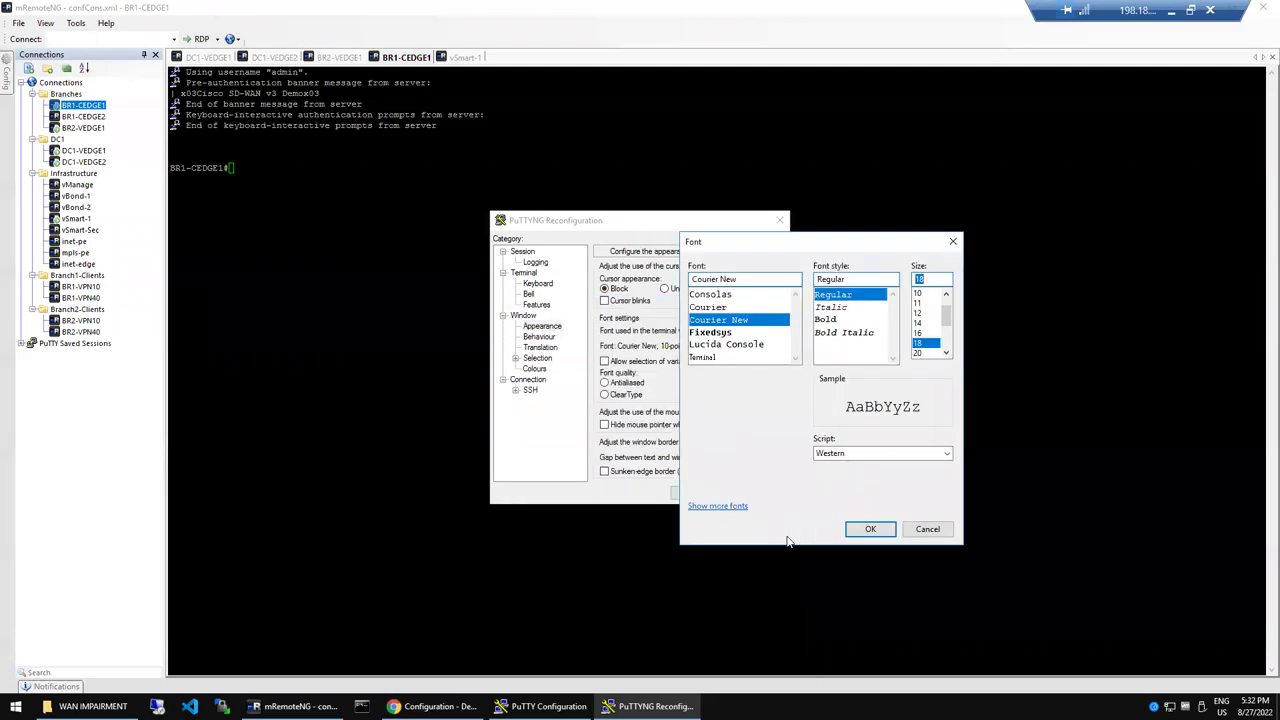
left_click(868, 530)
left_click(696, 493)
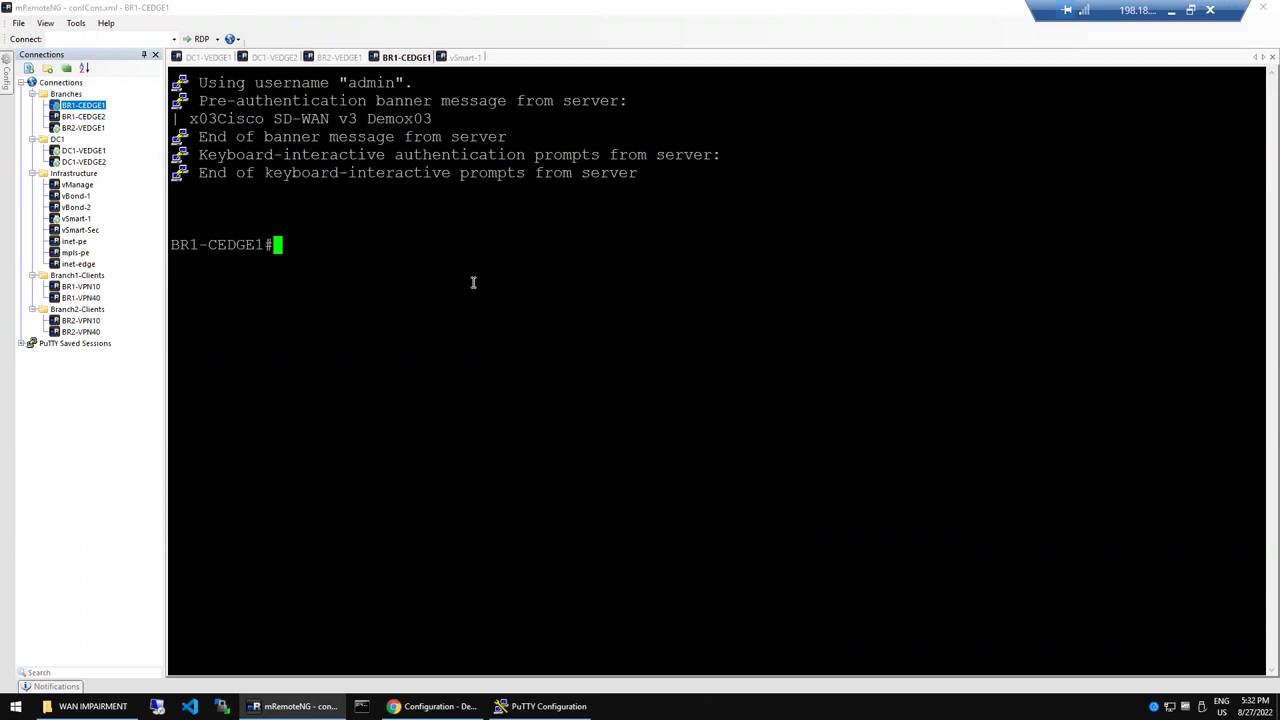
Step: Run show sdwan omp peers on BR1-CEDGE1 and examine the command's sdwan keyword and its output
type("show sd")
key("Tab")
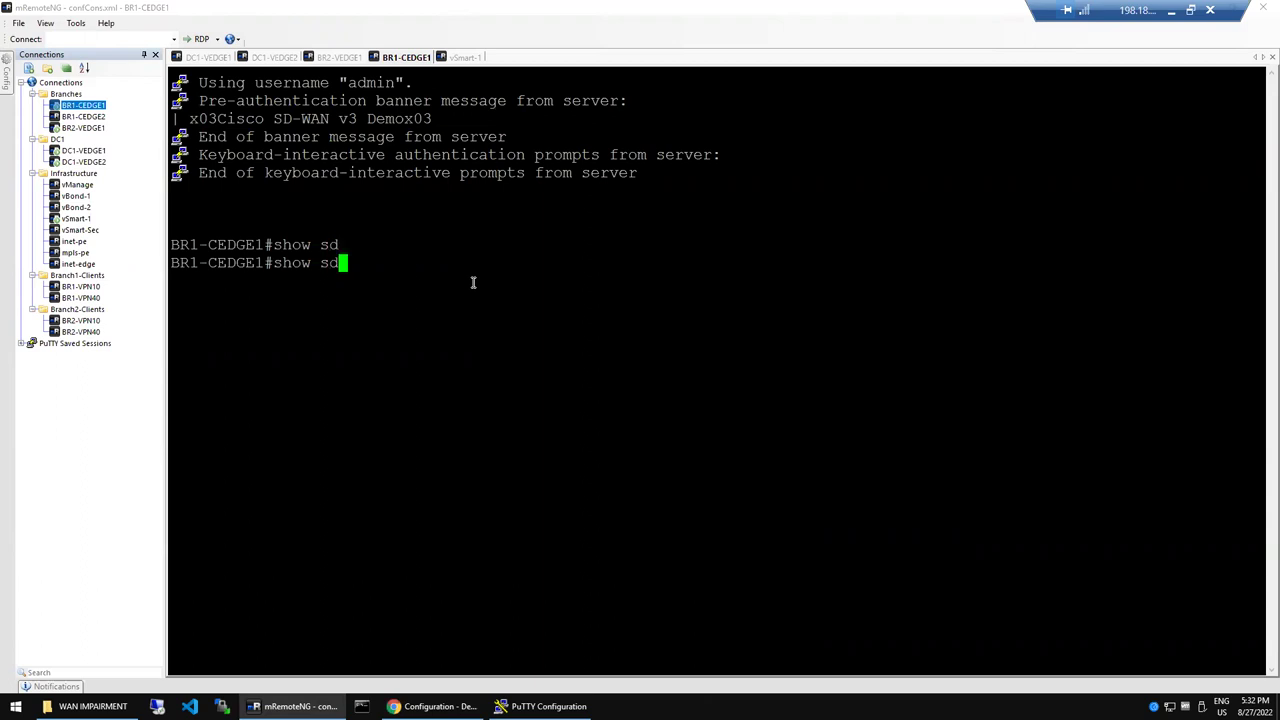
type("wa")
key("Tab")
type("omp pe")
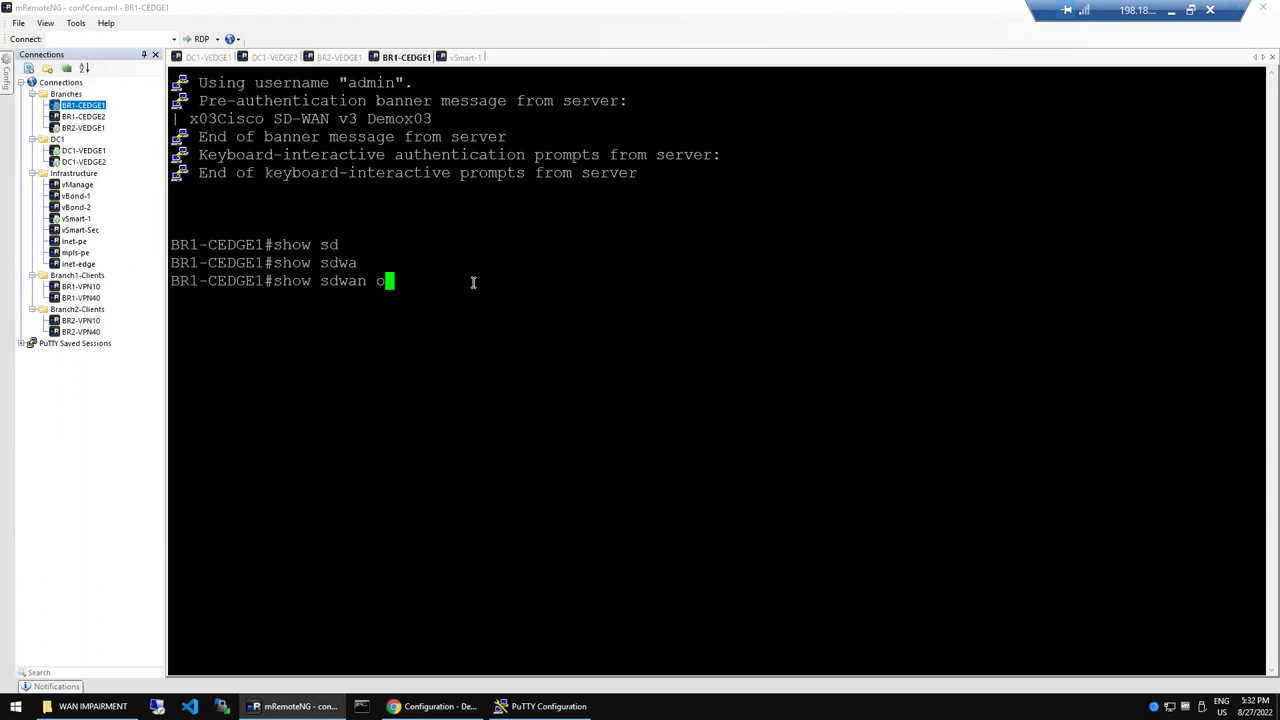
key("Tab")
key("Return")
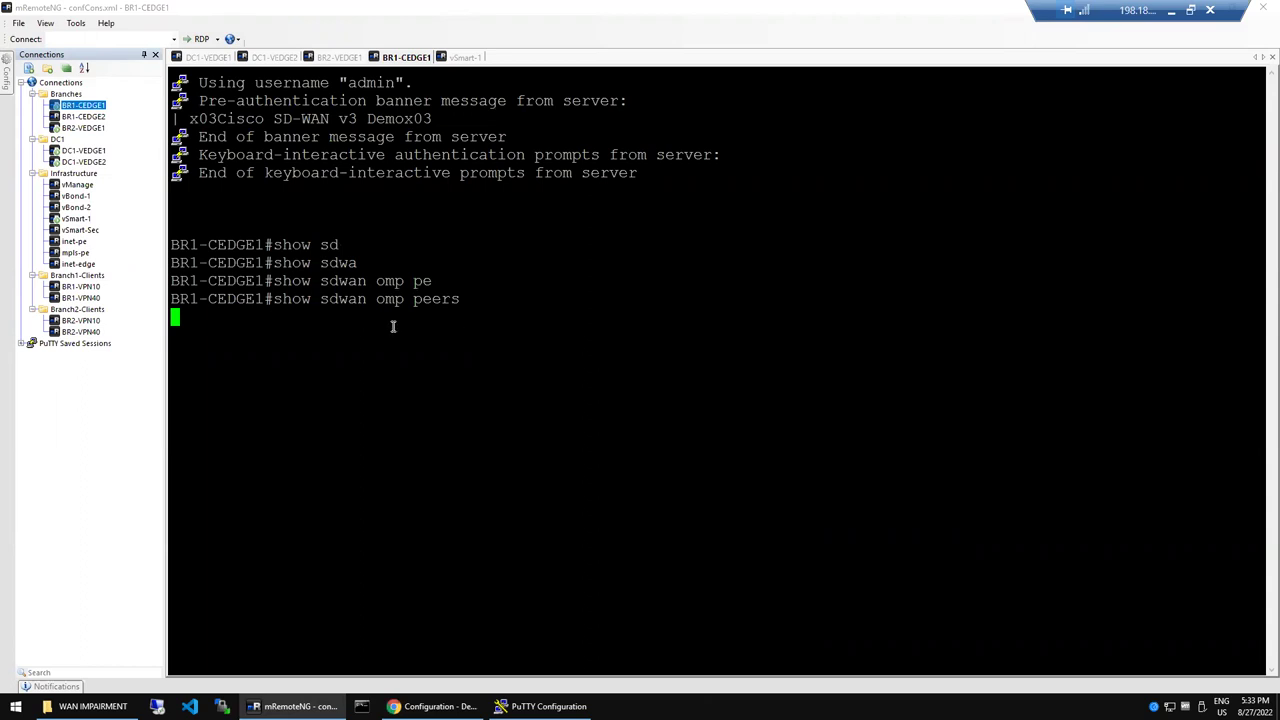
double_click(351, 299)
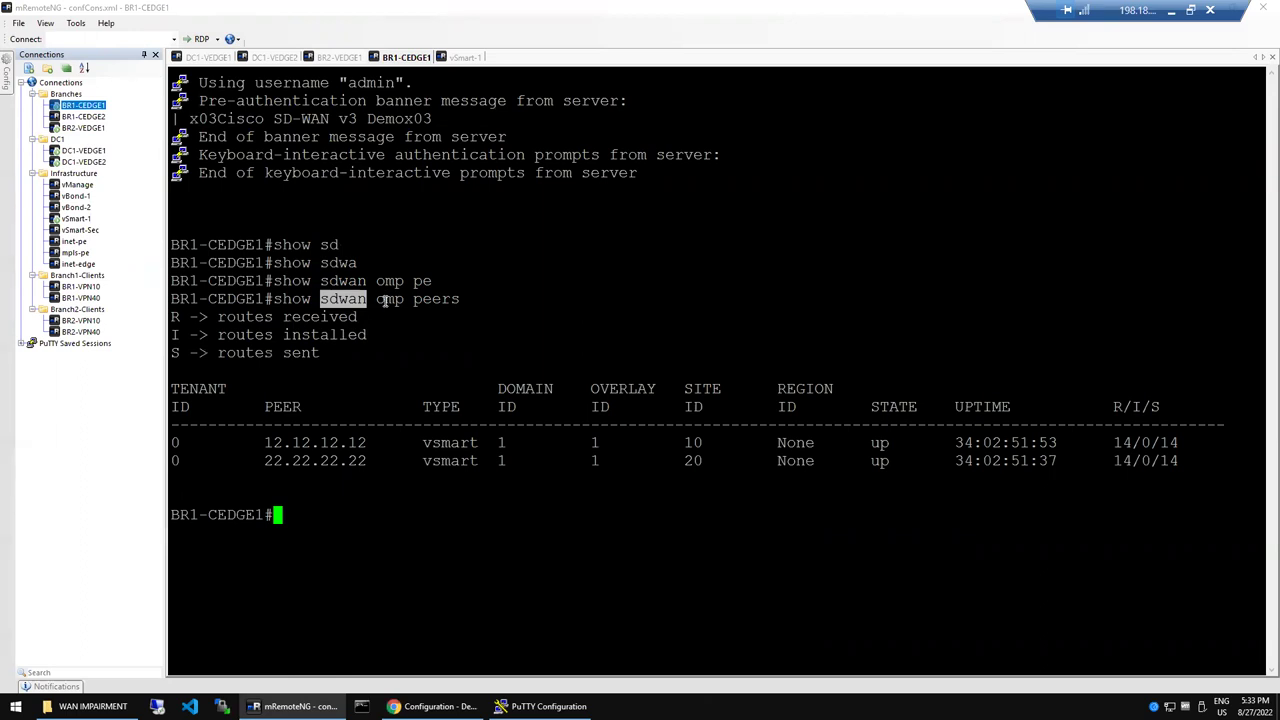
left_click_drag(376, 302, 441, 302)
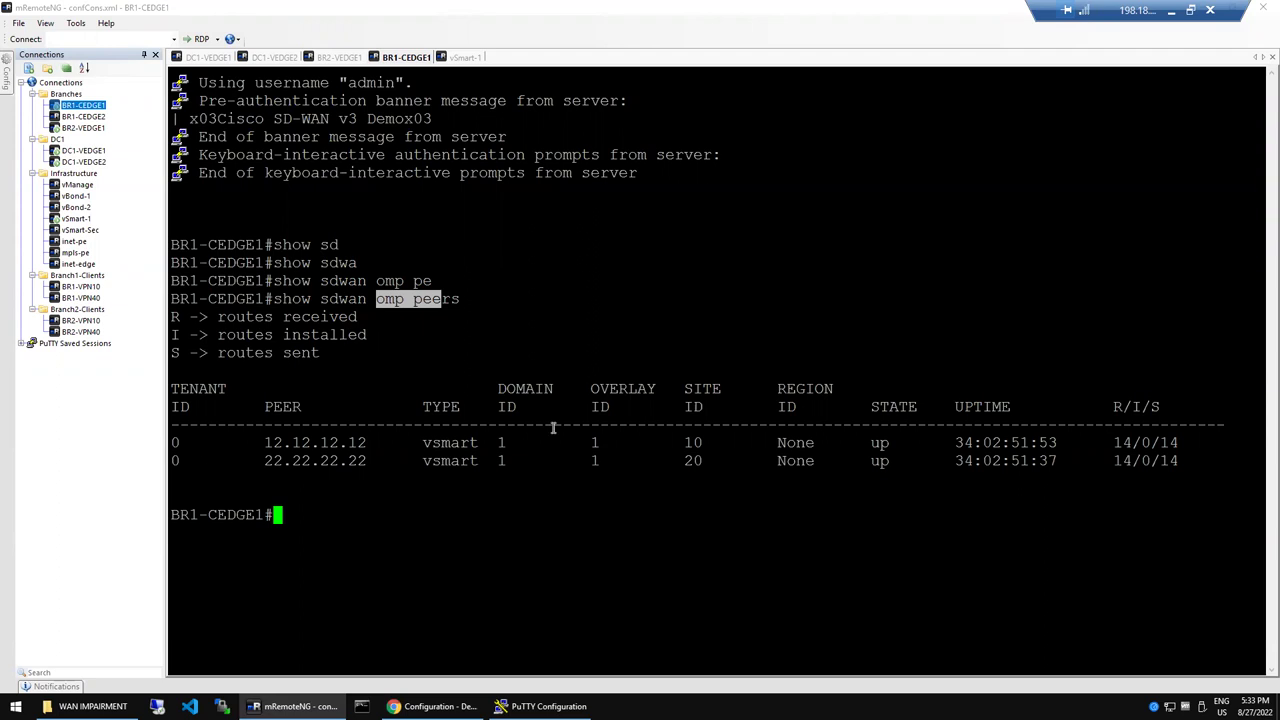
Step: Run show sdwan omp routes on BR1-CEDGE1
type("show sdw")
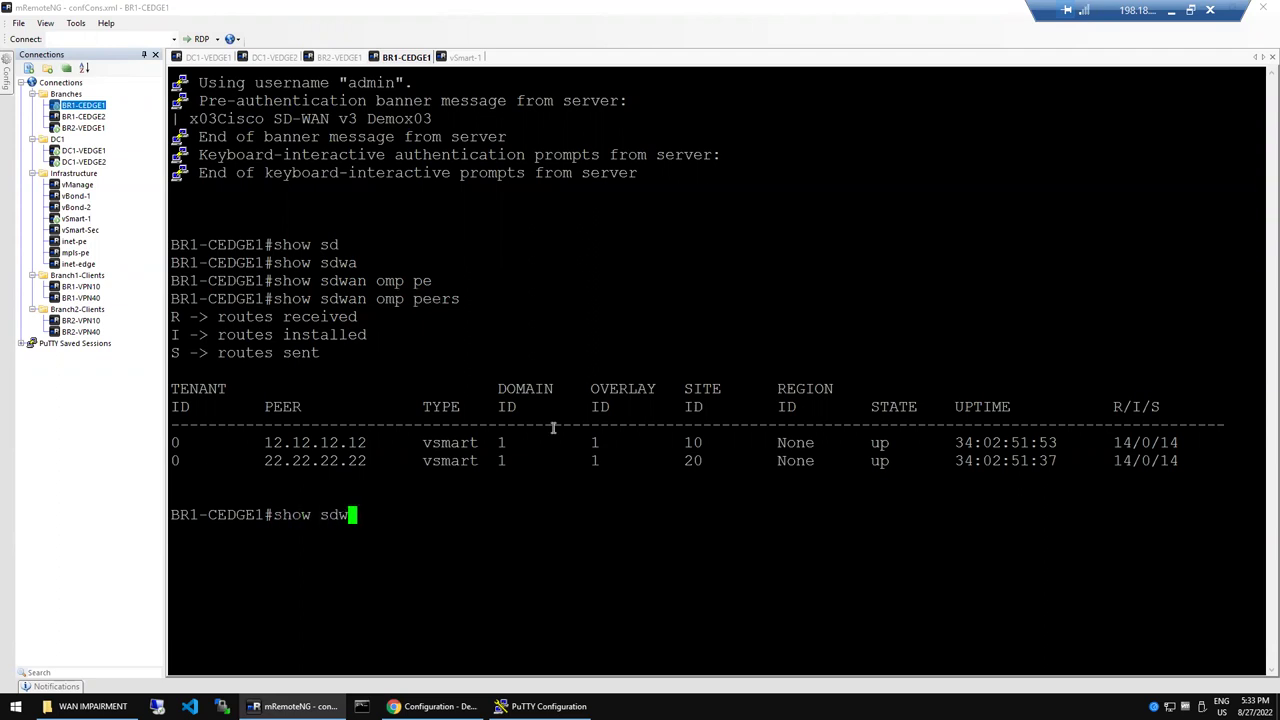
key("Tab")
type("omp ro")
key("Tab")
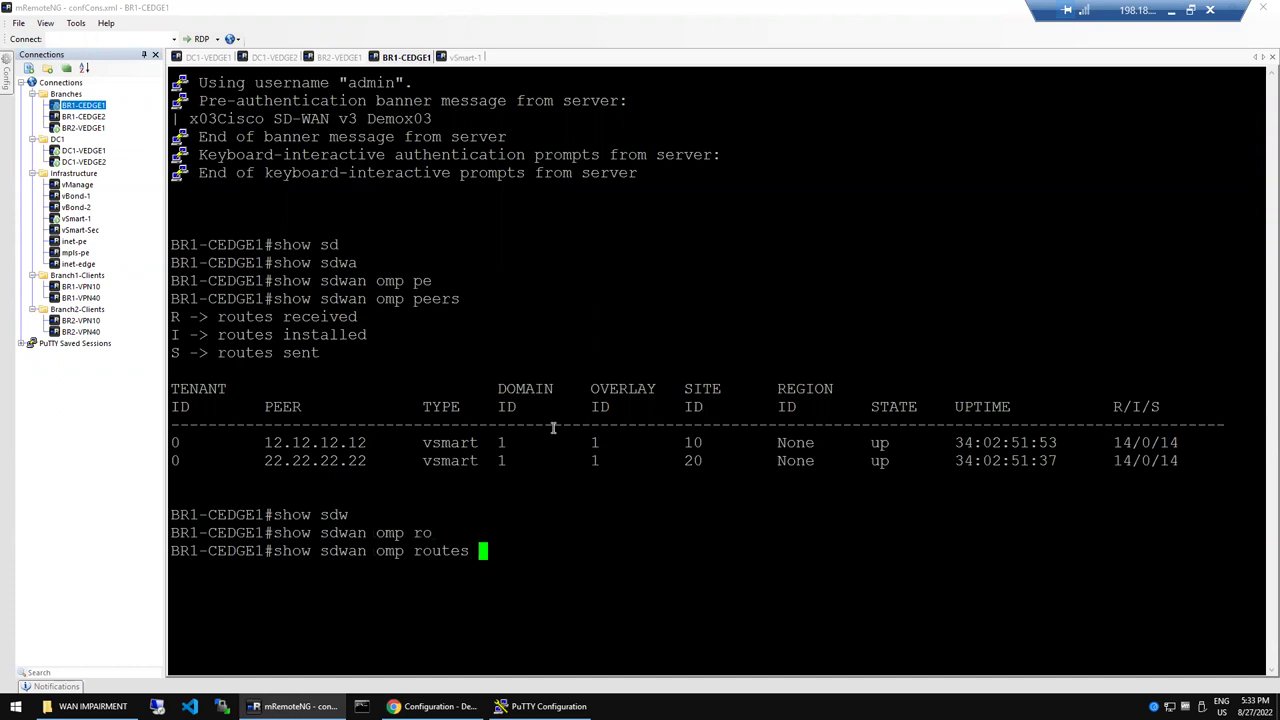
key("Return")
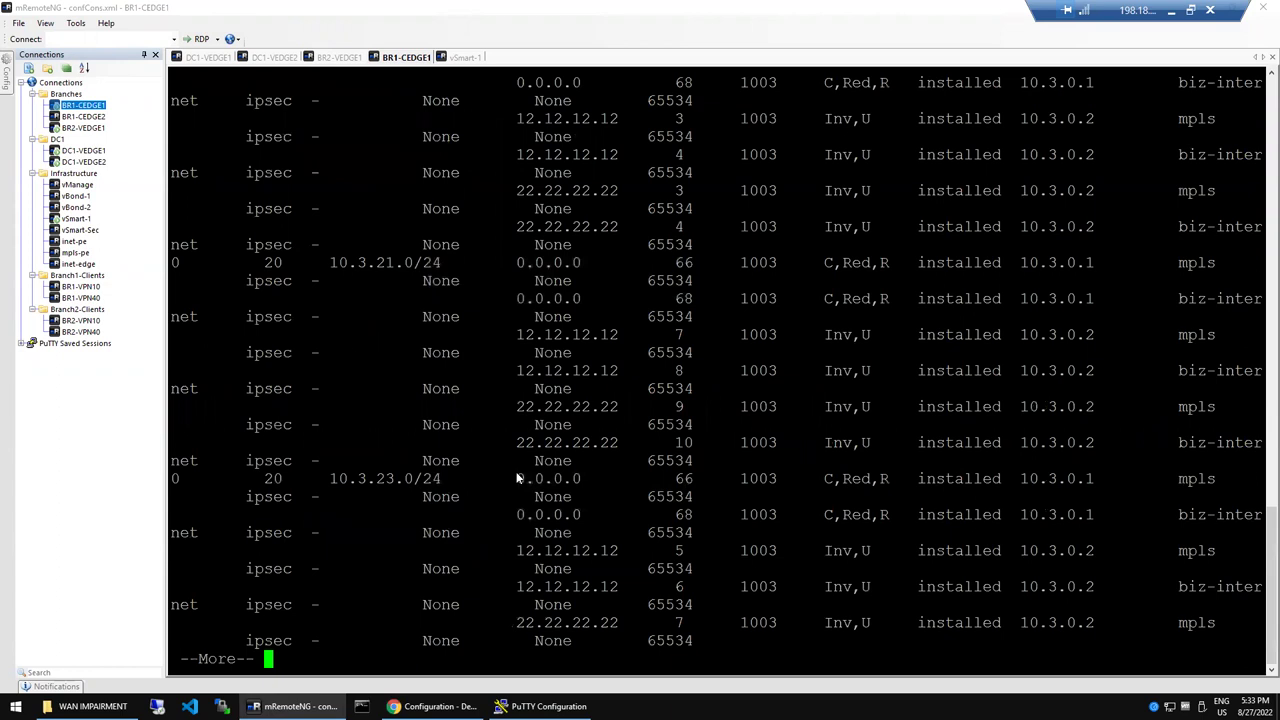
Step: Examine the Inv,U status of the OMP routes received from the vSmart peers and look up both codes in the output's legend
left_click_drag(838, 155, 858, 155)
left_click(862, 155)
triple_click(835, 118)
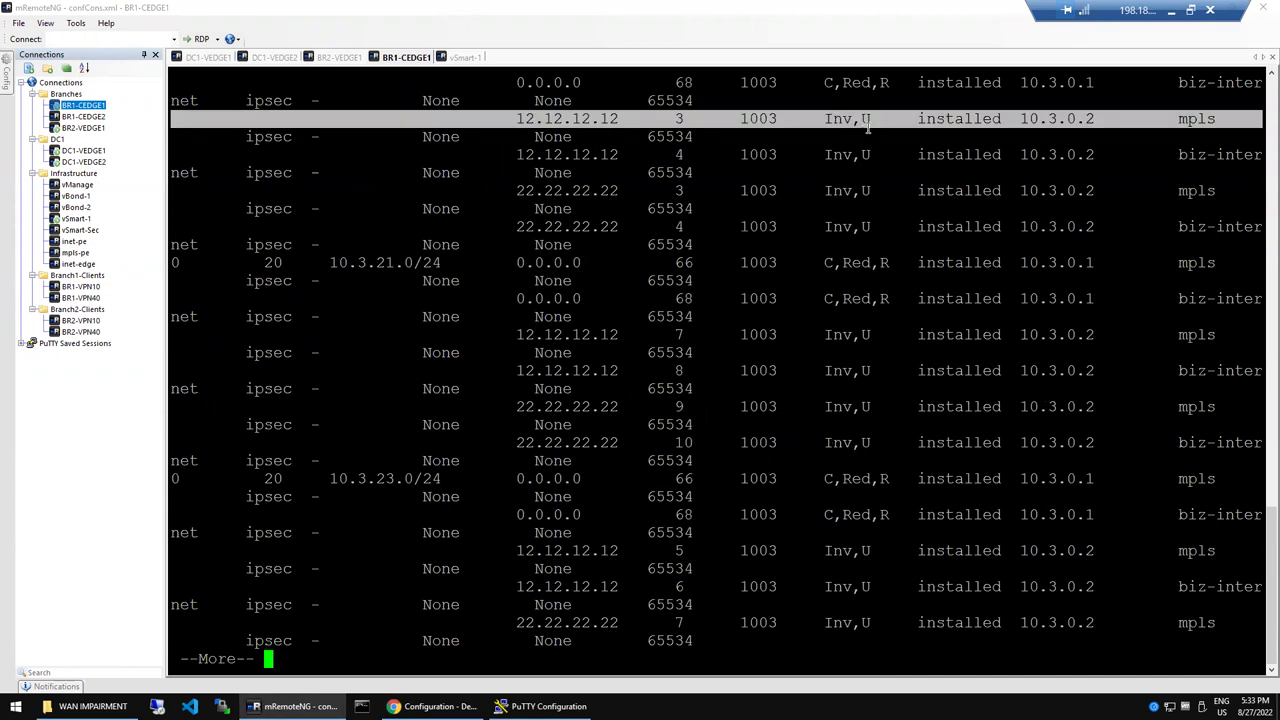
double_click(866, 120)
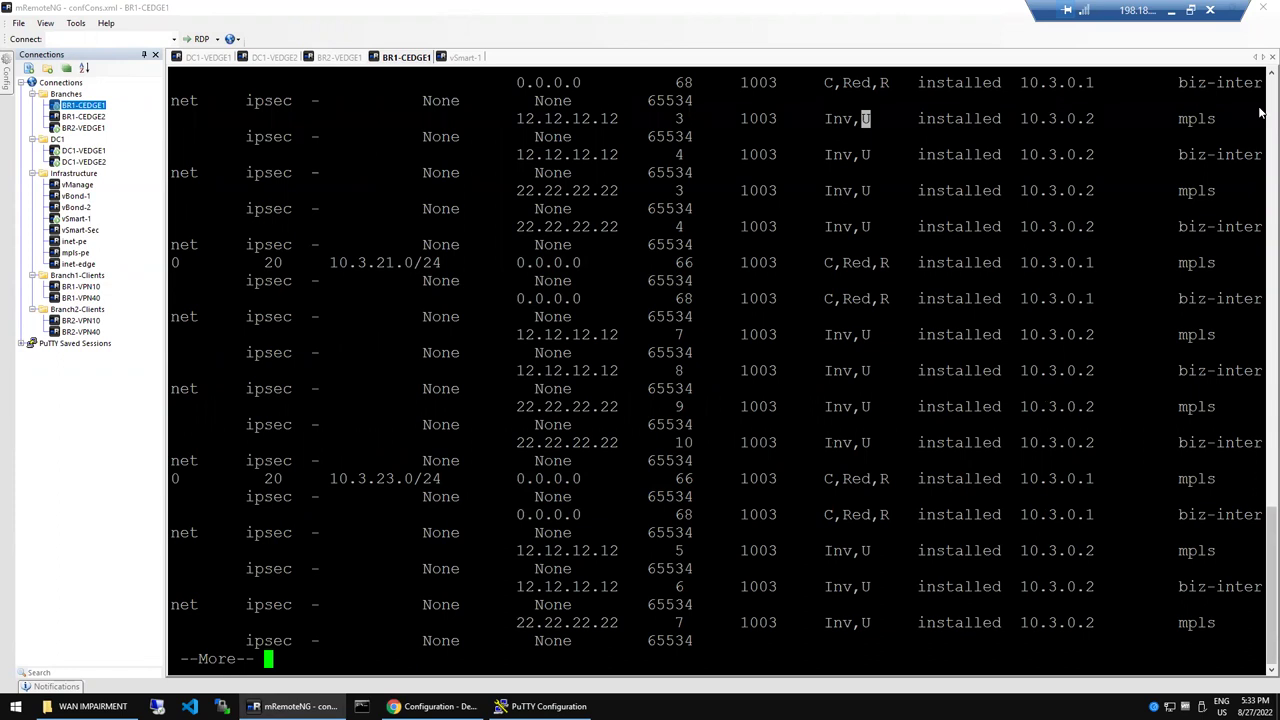
scroll(1260, 113, "up", 5)
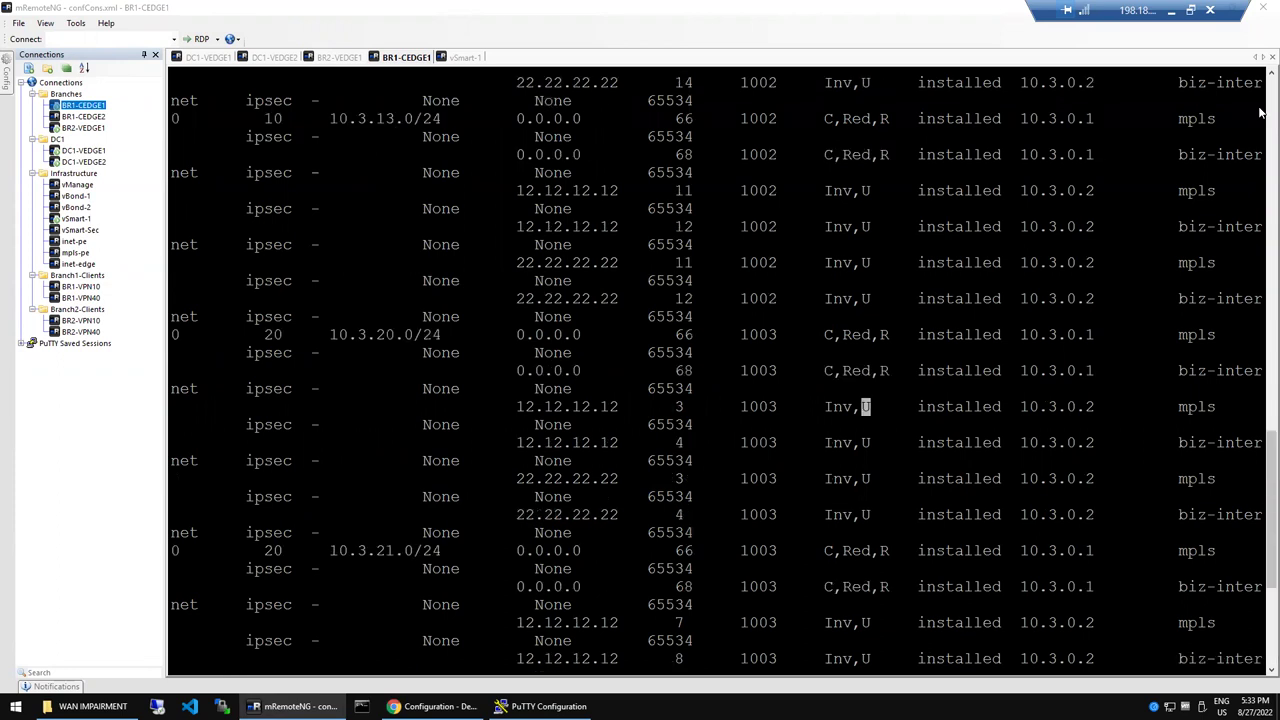
scroll(1260, 113, "up", 5)
scroll(1260, 113, "up", 5)
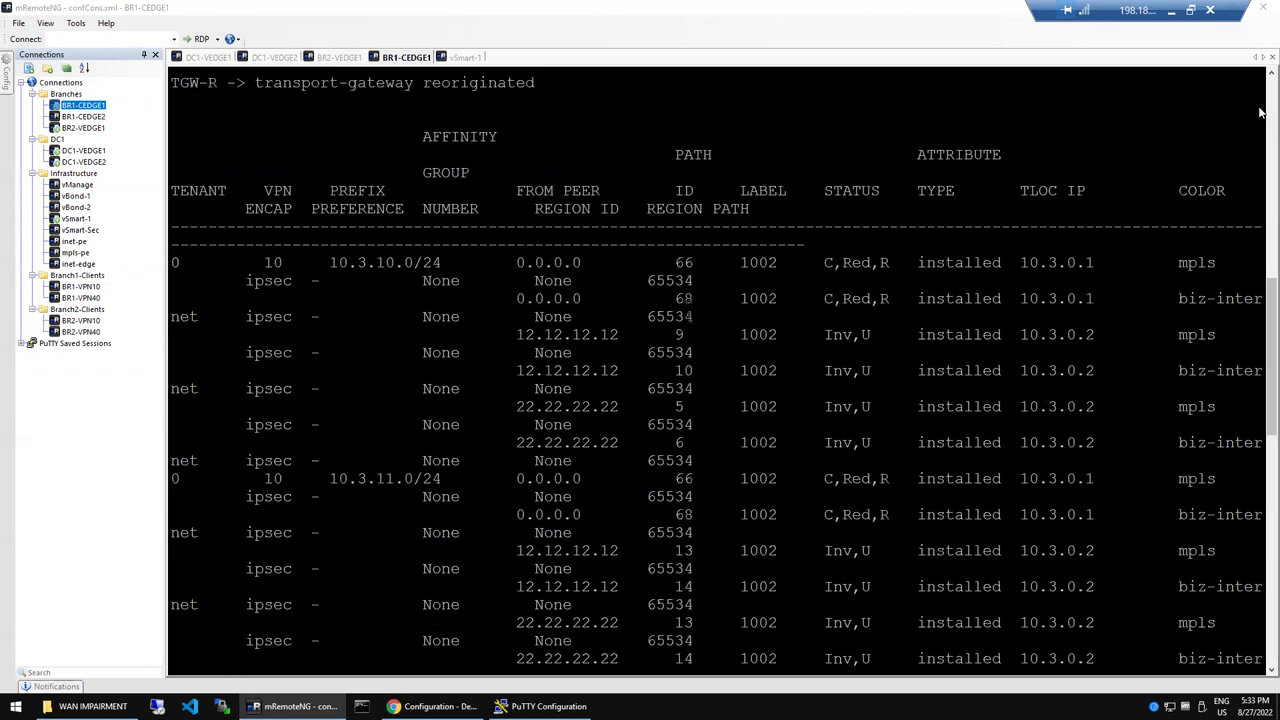
scroll(1260, 100, "up", 5)
scroll(1260, 100, "up", 5)
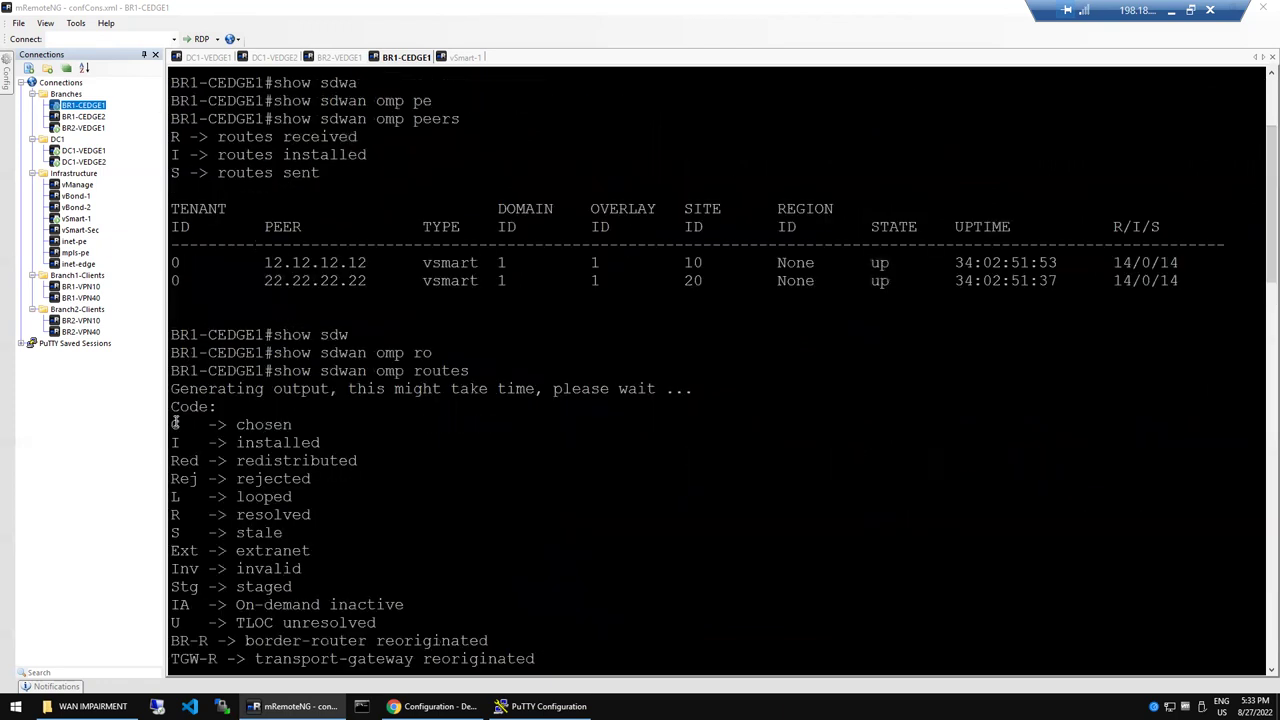
left_click_drag(174, 424, 376, 622)
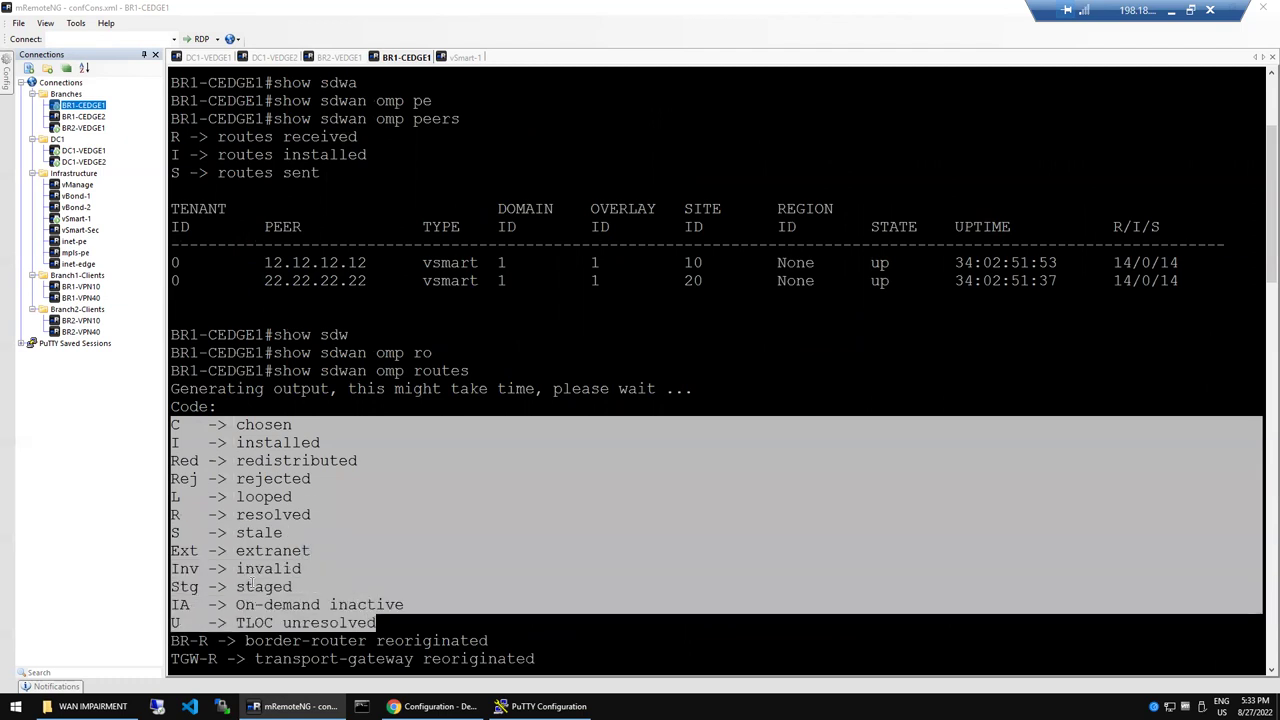
double_click(185, 568)
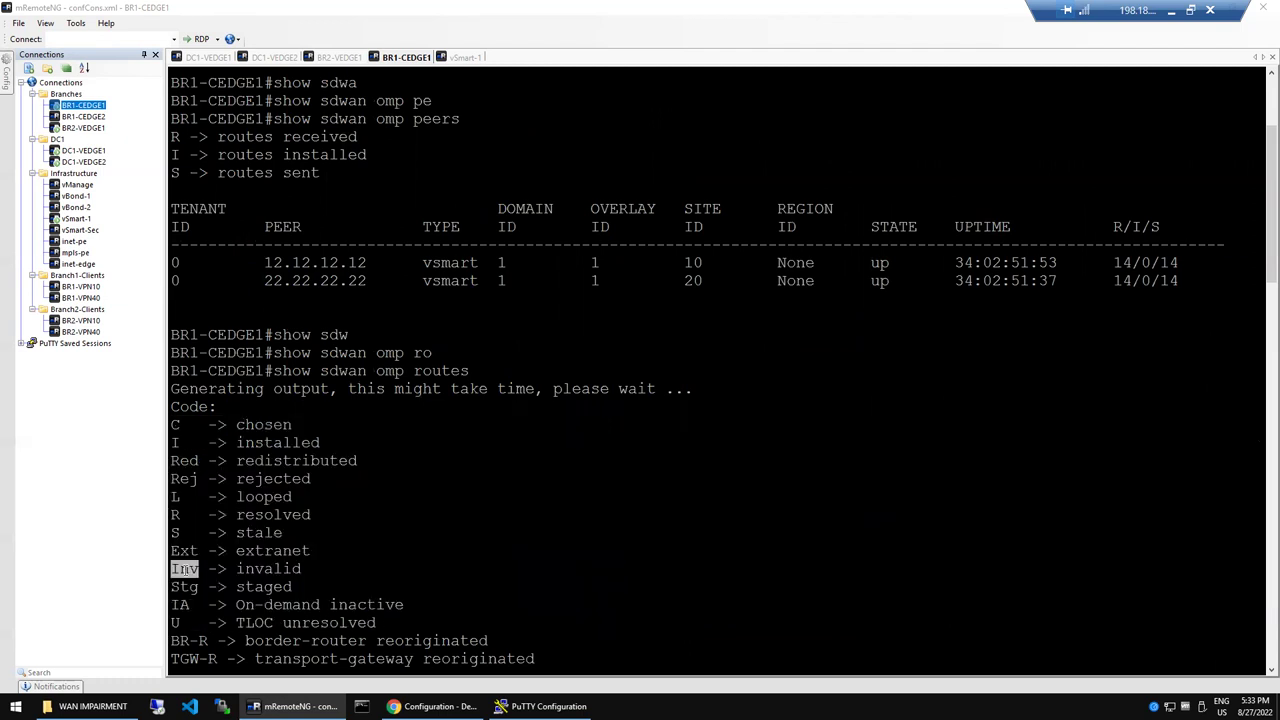
double_click(175, 622)
Step: Page through the rest of the OMP routes output and return to an empty BR1-CEDGE1 prompt
key("space")
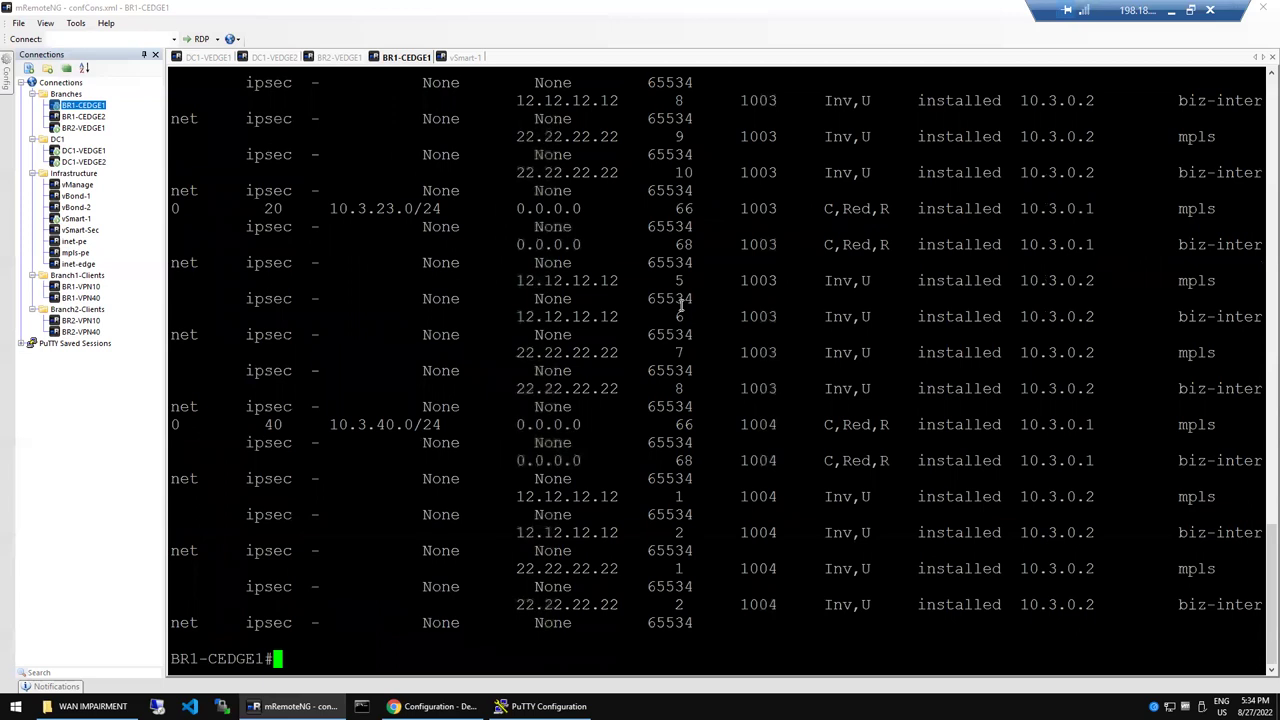
key("Return")
key("Return")
key("Return")
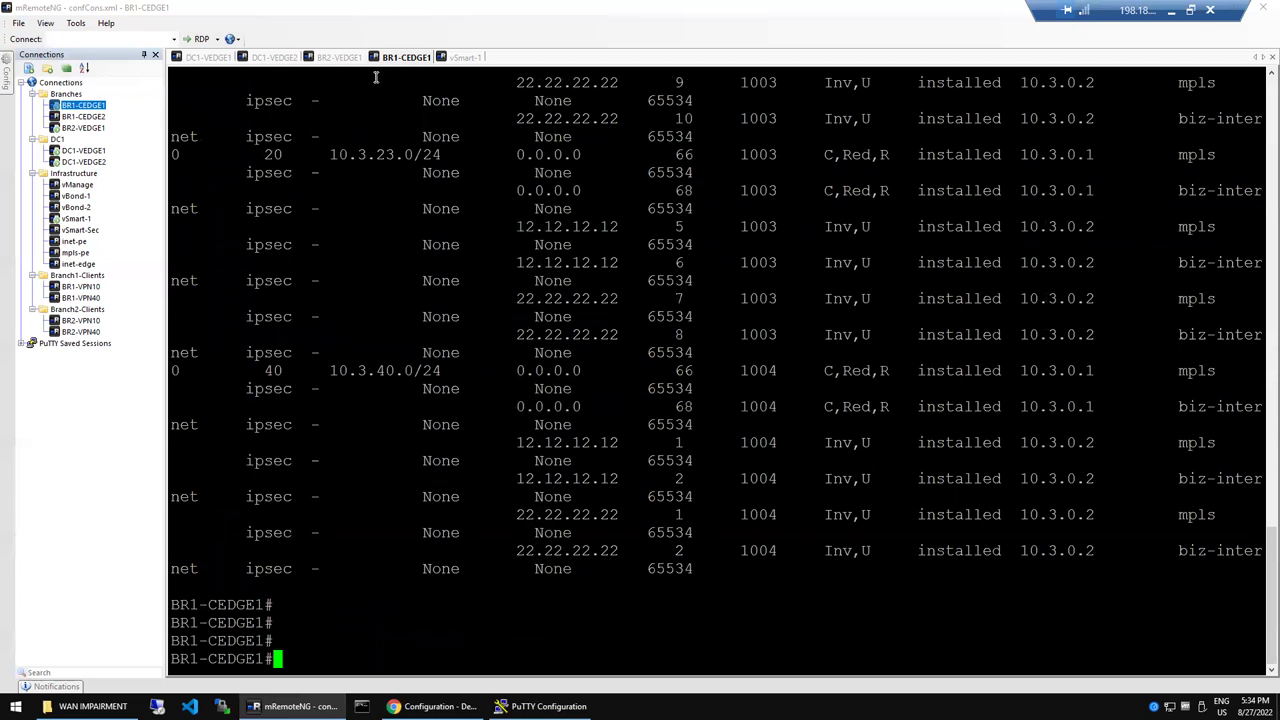
Step: Recheck the BR2-VEDGE1 session's prompt for a hostname change by requesting several fresh prompts
left_click(327, 57)
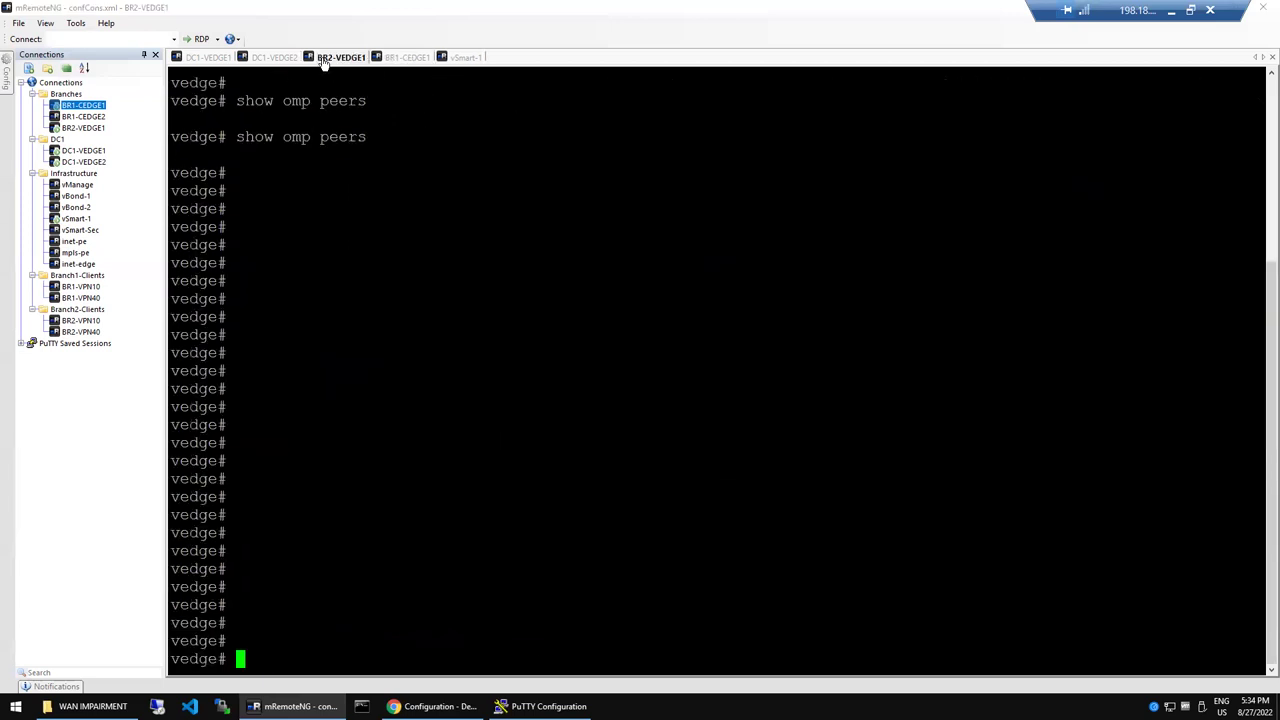
key("Return")
key("Return")
key("Return")
key("Return")
key("Return")
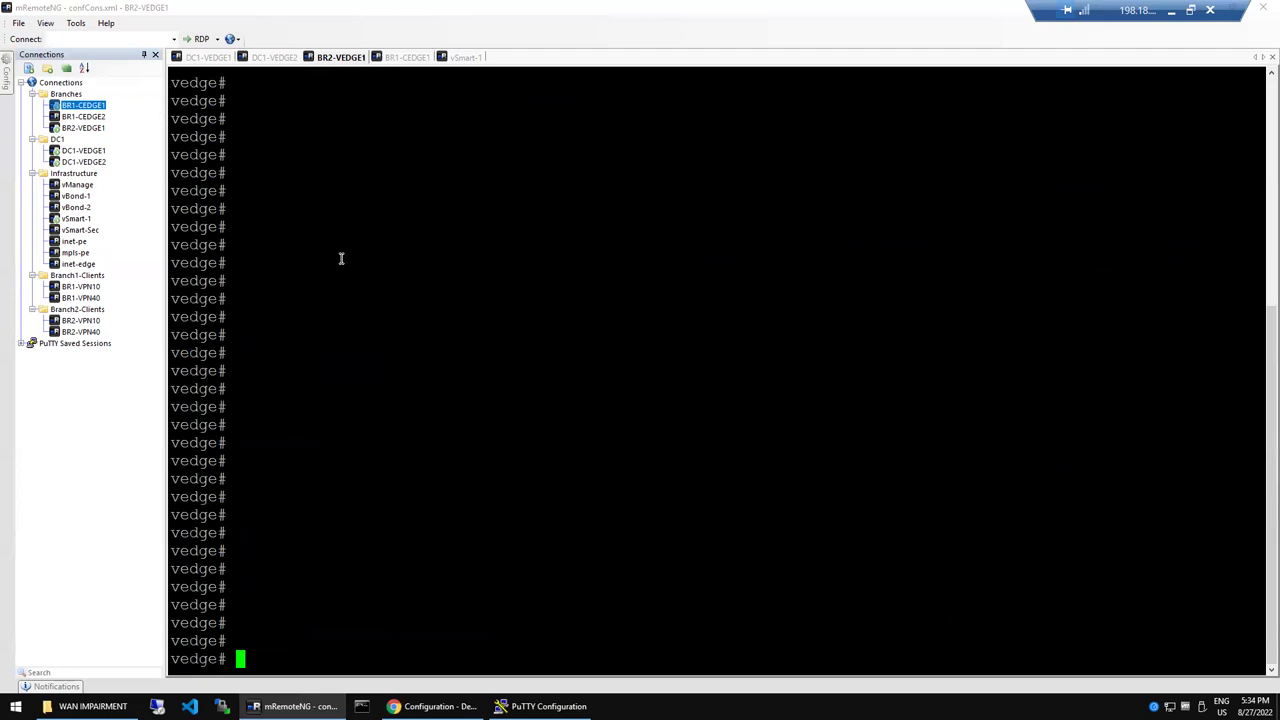
Step: Auto-hide the Connections tree to widen the terminal area and return to the BR1-CEDGE1 session
left_click(405, 64)
left_click(145, 58)
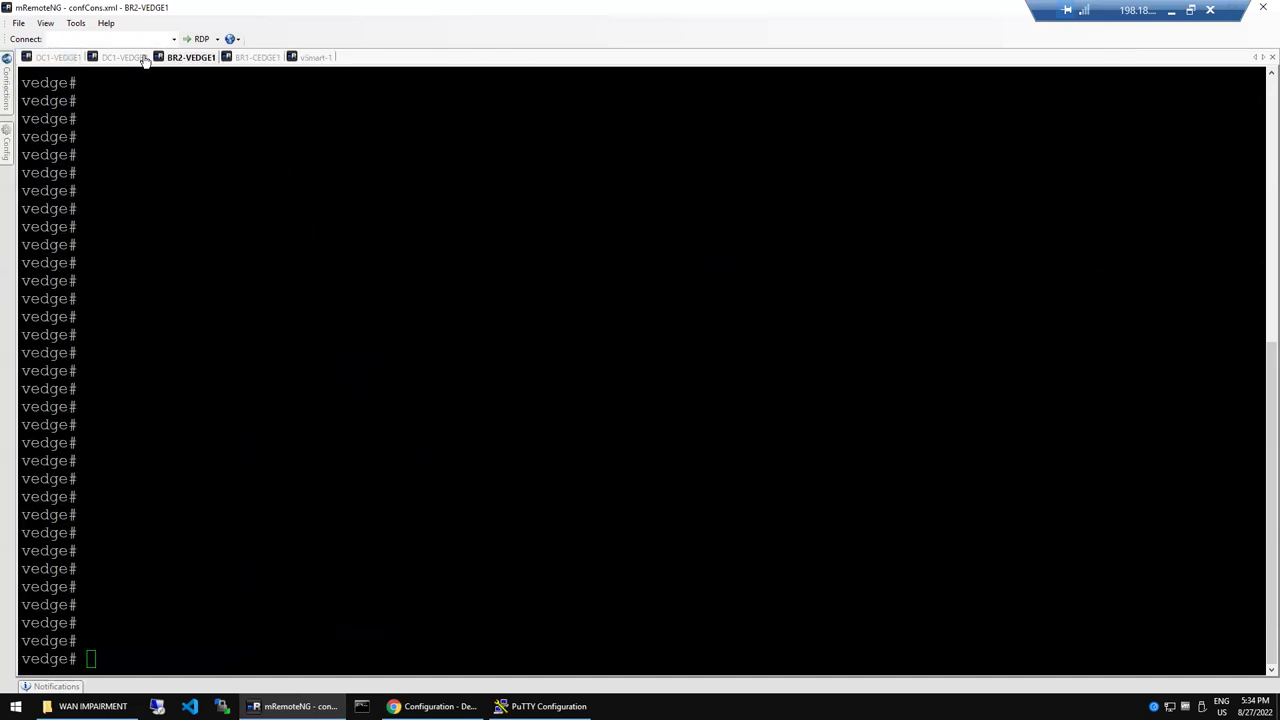
left_click(257, 58)
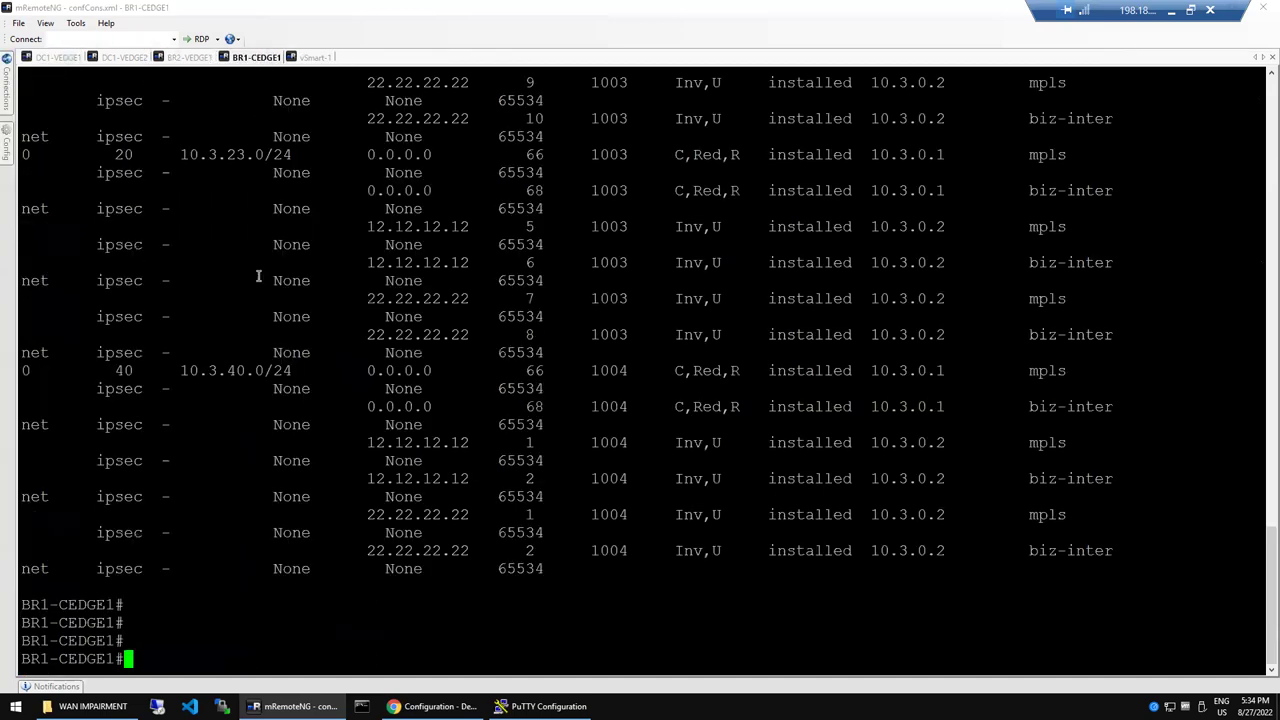
Step: List the available show sdwan omp options on BR1-CEDGE1 and examine the routes, services and tlocs entries
type("show sd?wa")
key("Tab")
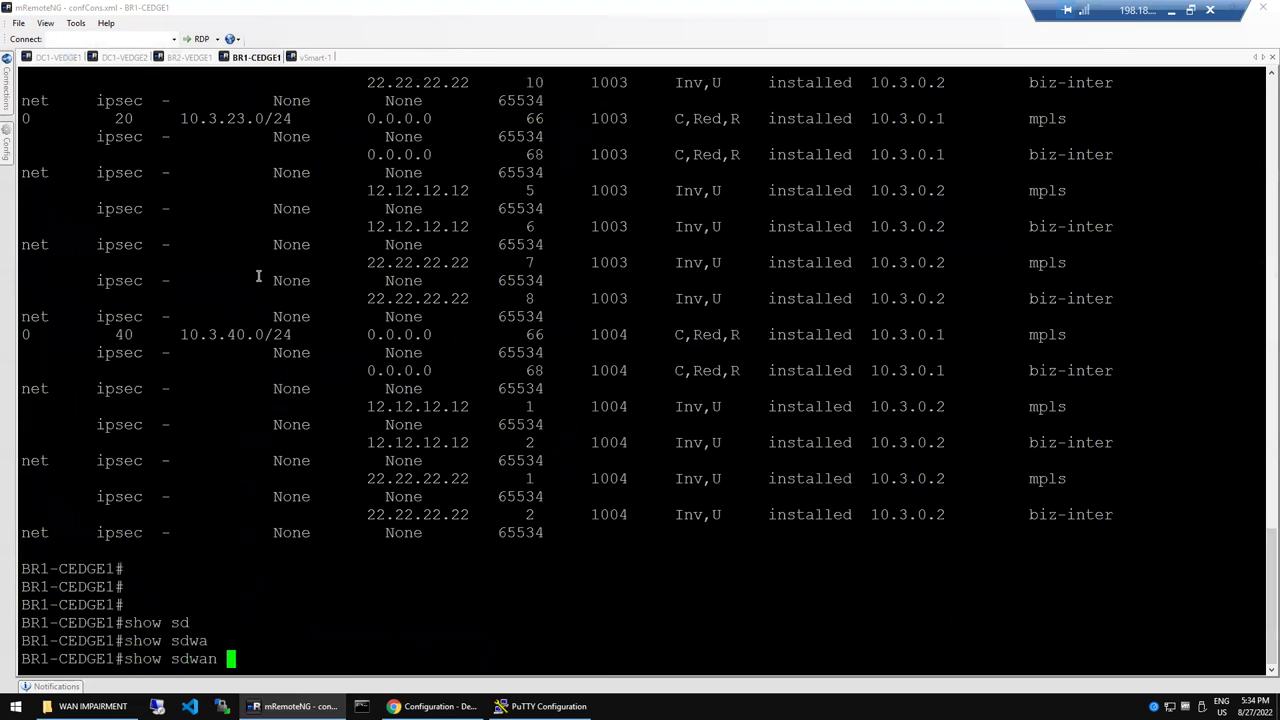
type("omp ?")
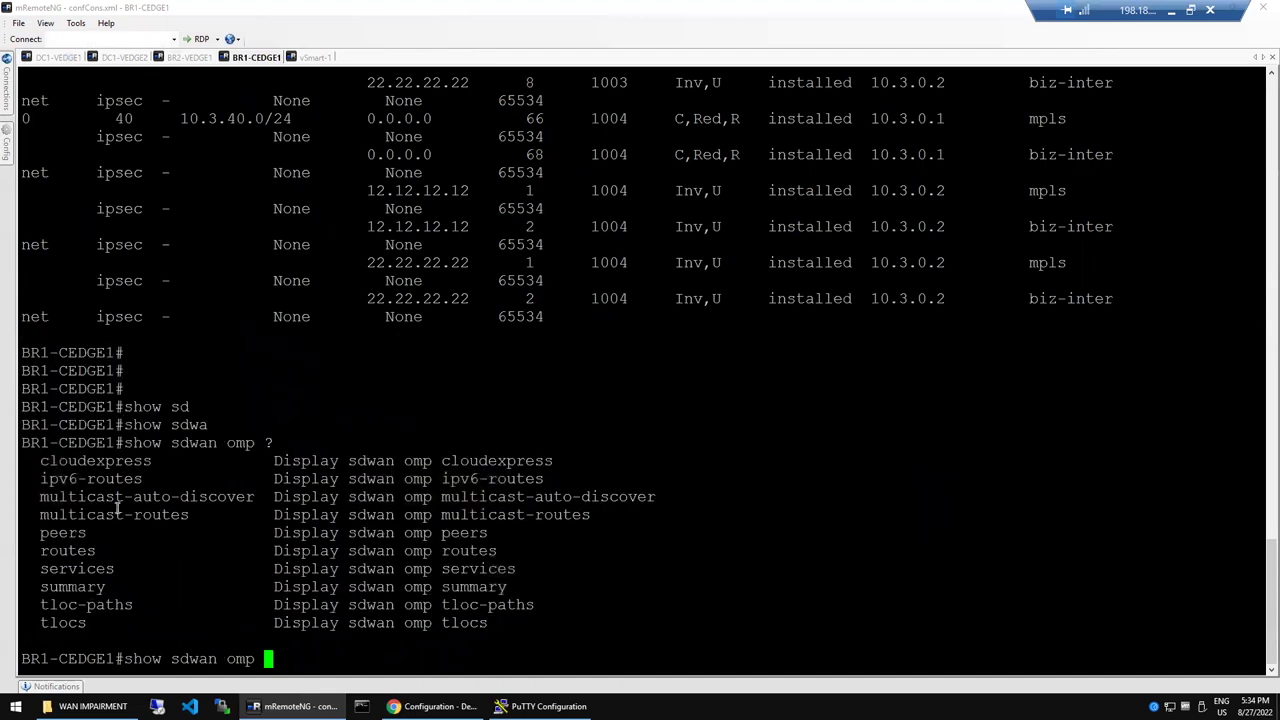
double_click(73, 551)
double_click(73, 568)
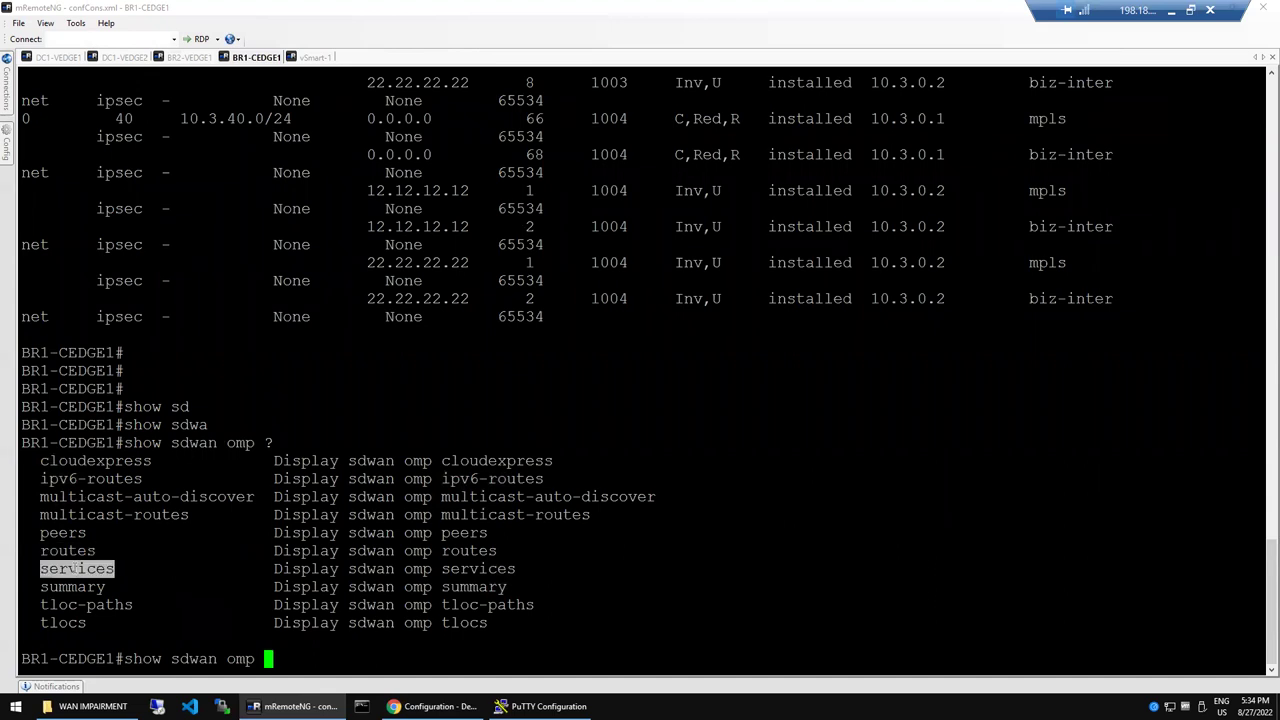
triple_click(63, 623)
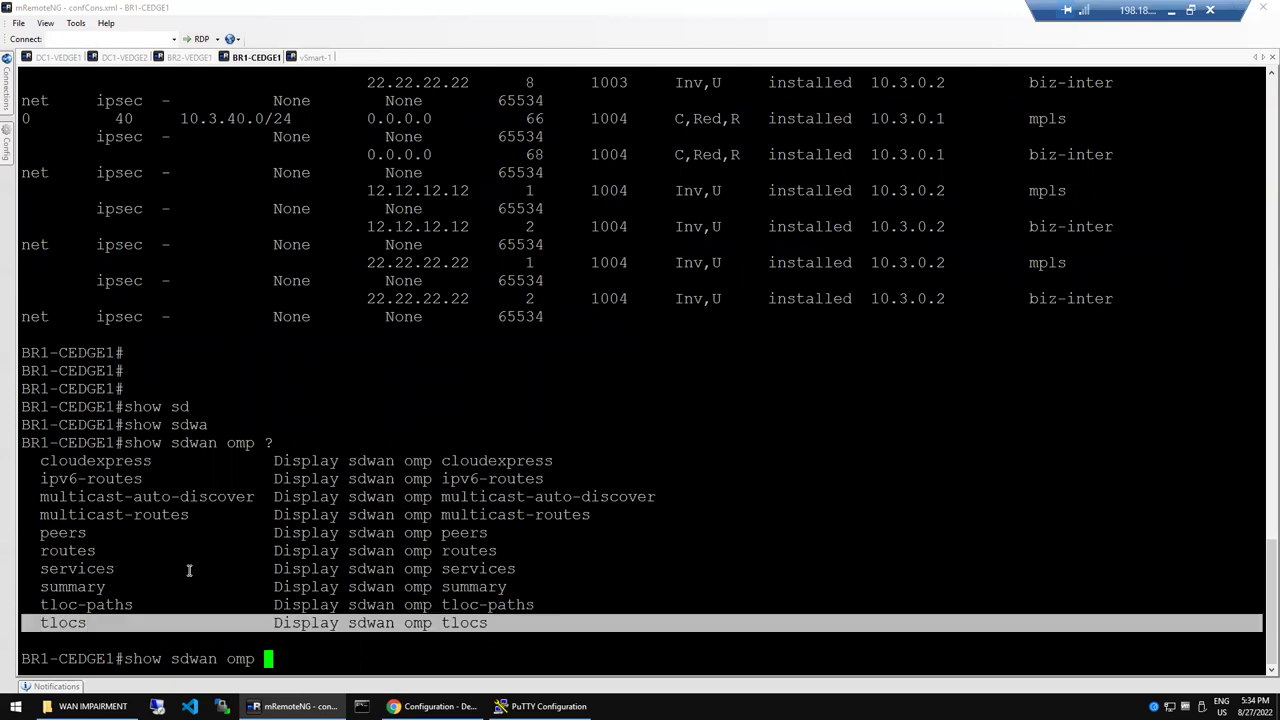
Step: Run show sdwan omp services on BR1-CEDGE1 and examine the VPN, service and originator columns of the ipv4 rows
type("se")
key("Tab")
key("Return")
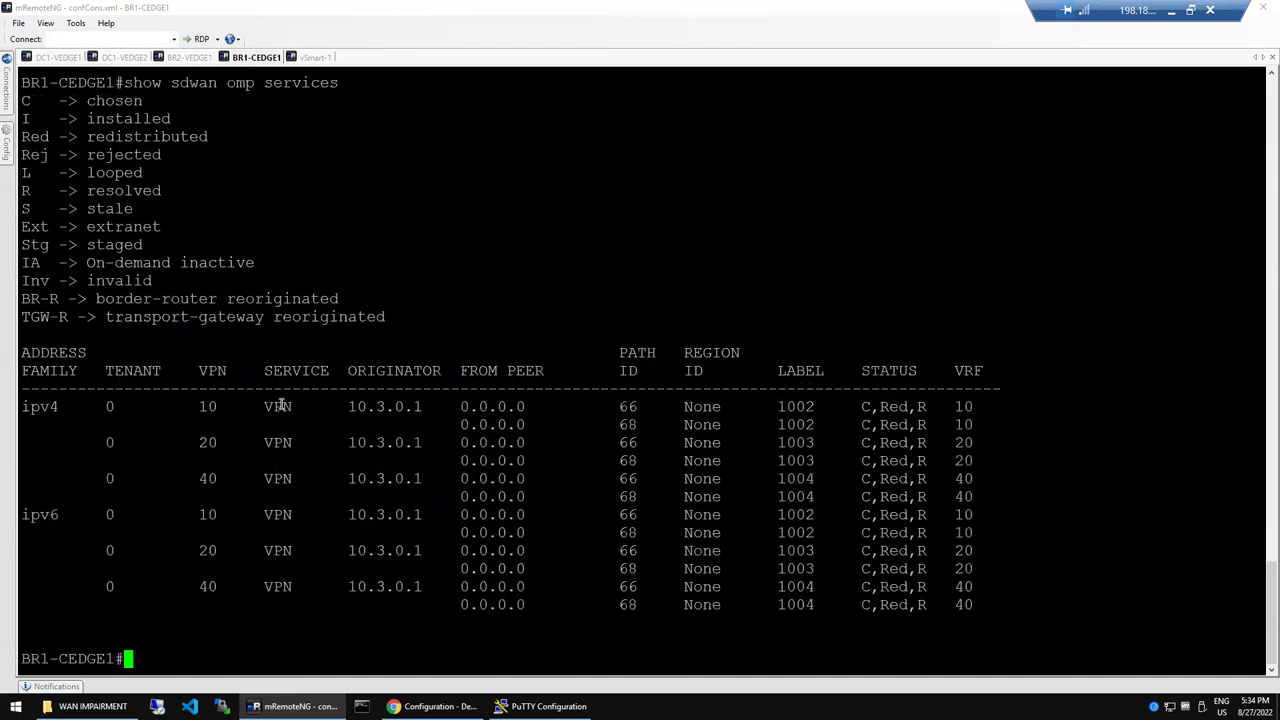
double_click(210, 406)
double_click(277, 406)
triple_click(277, 442)
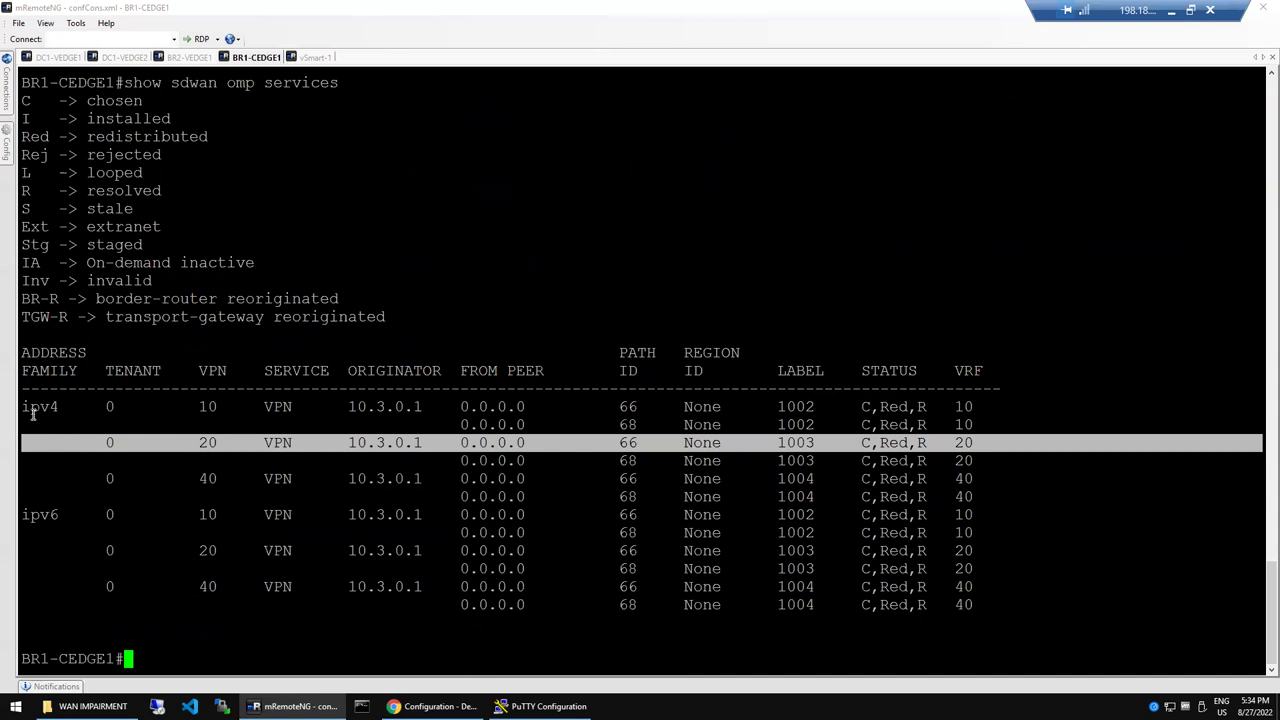
left_click_drag(24, 406, 1004, 487)
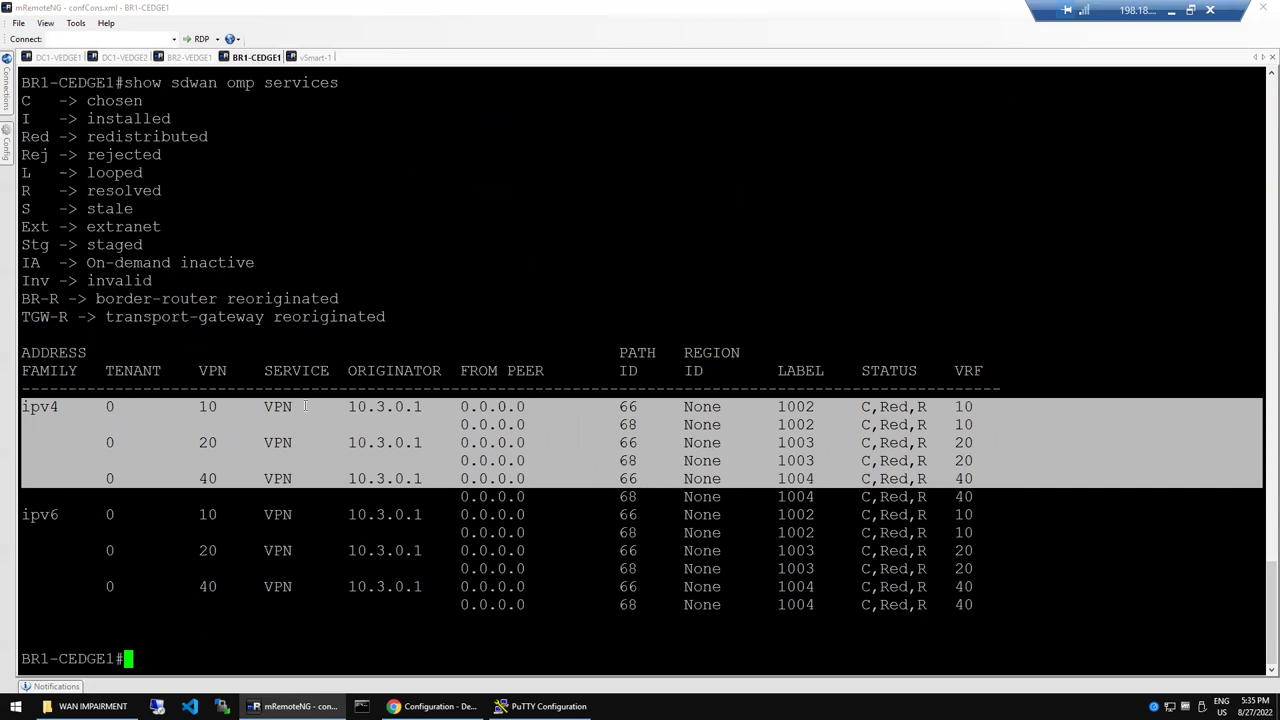
triple_click(383, 406)
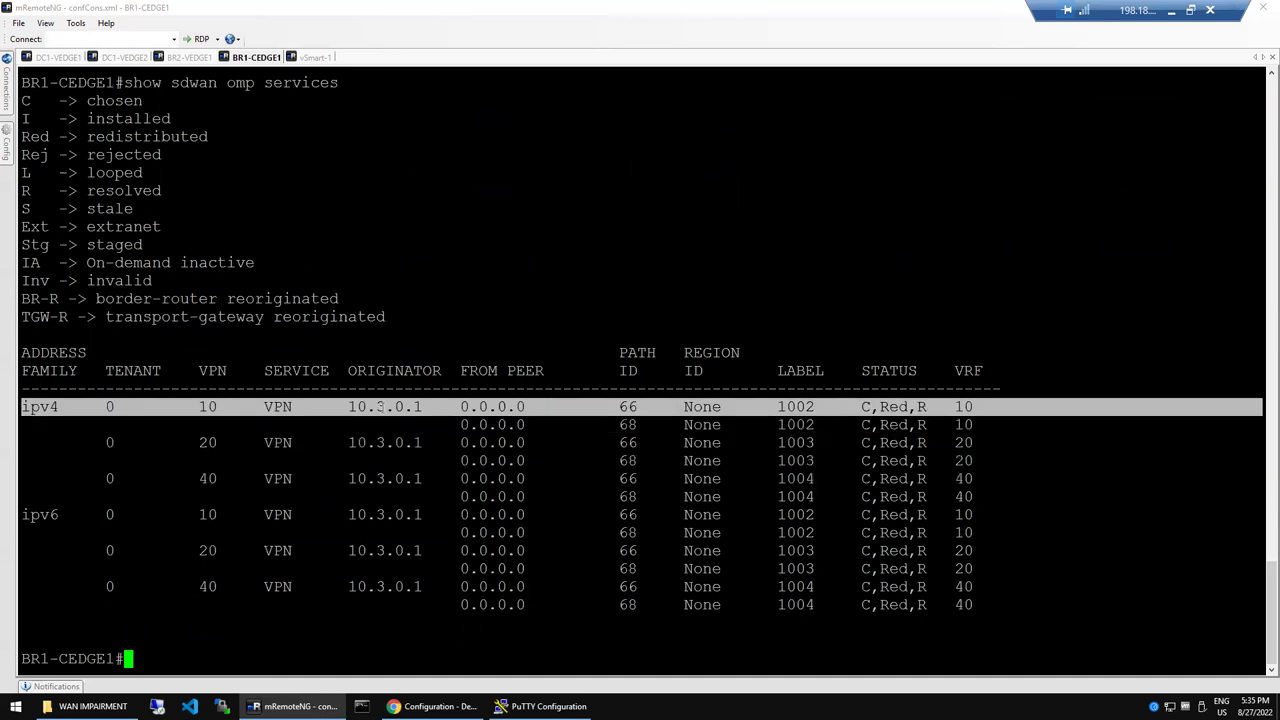
double_click(385, 442)
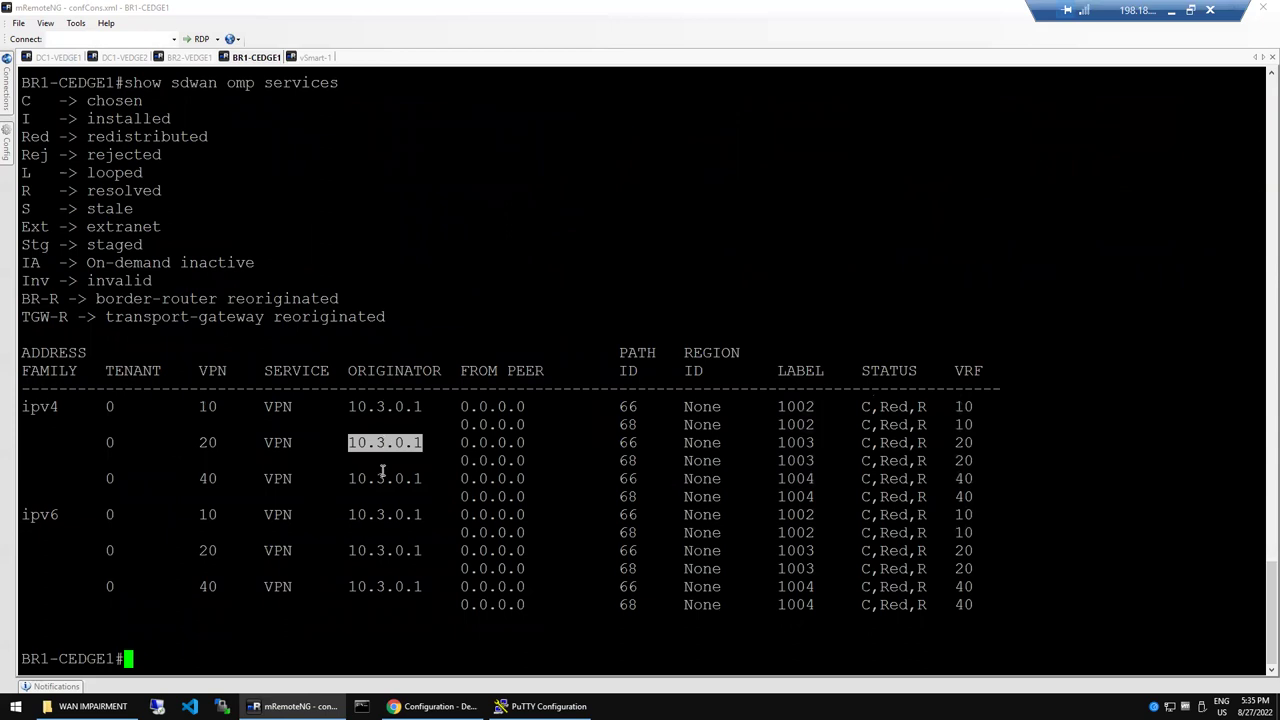
triple_click(382, 478)
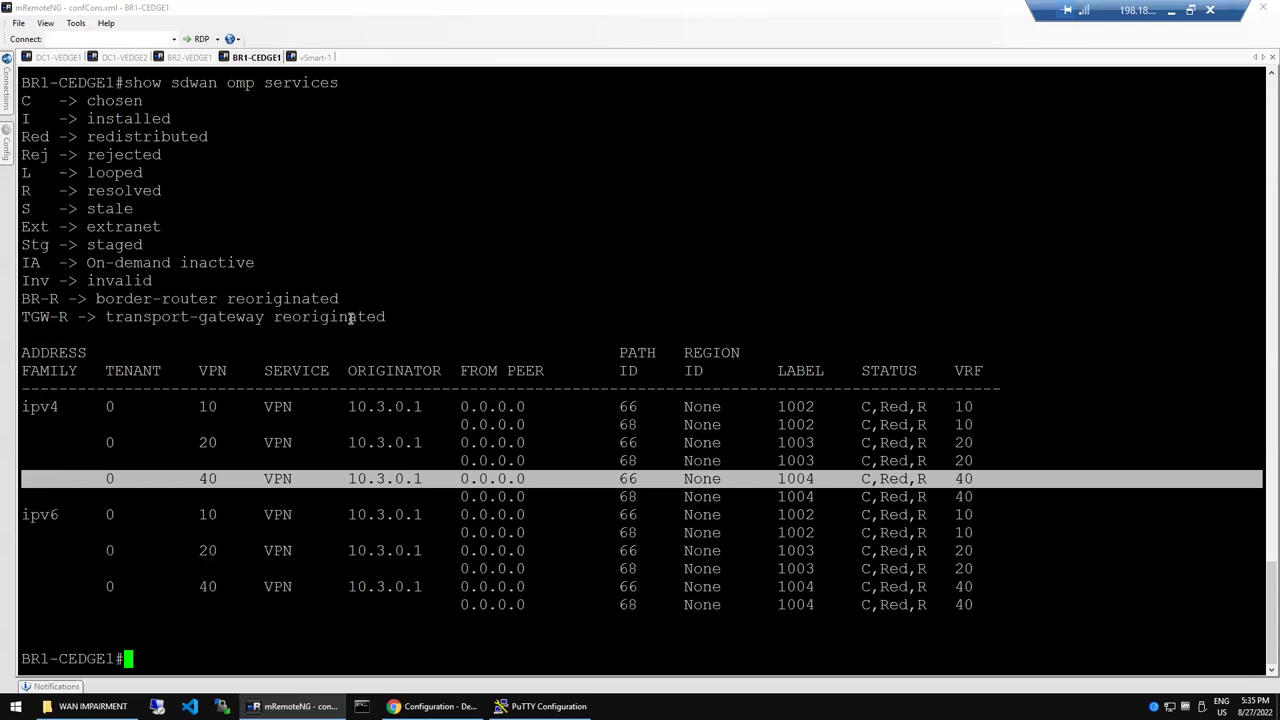
left_click(323, 377)
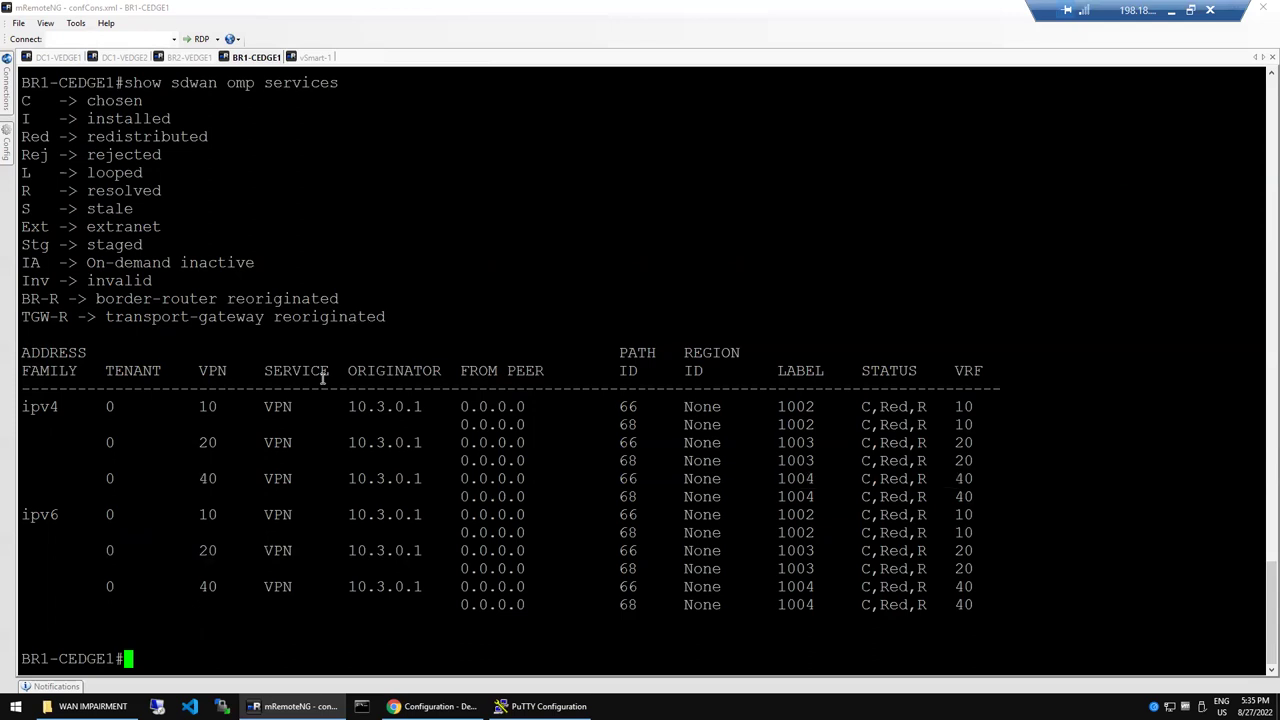
Step: Reduce the recalled command to show sdwan omp, list its options again and look at the tloc-paths entry
key("Up")
key("BackSpace")
key("BackSpace")
key("BackSpace")
key("BackSpace")
key("BackSpace")
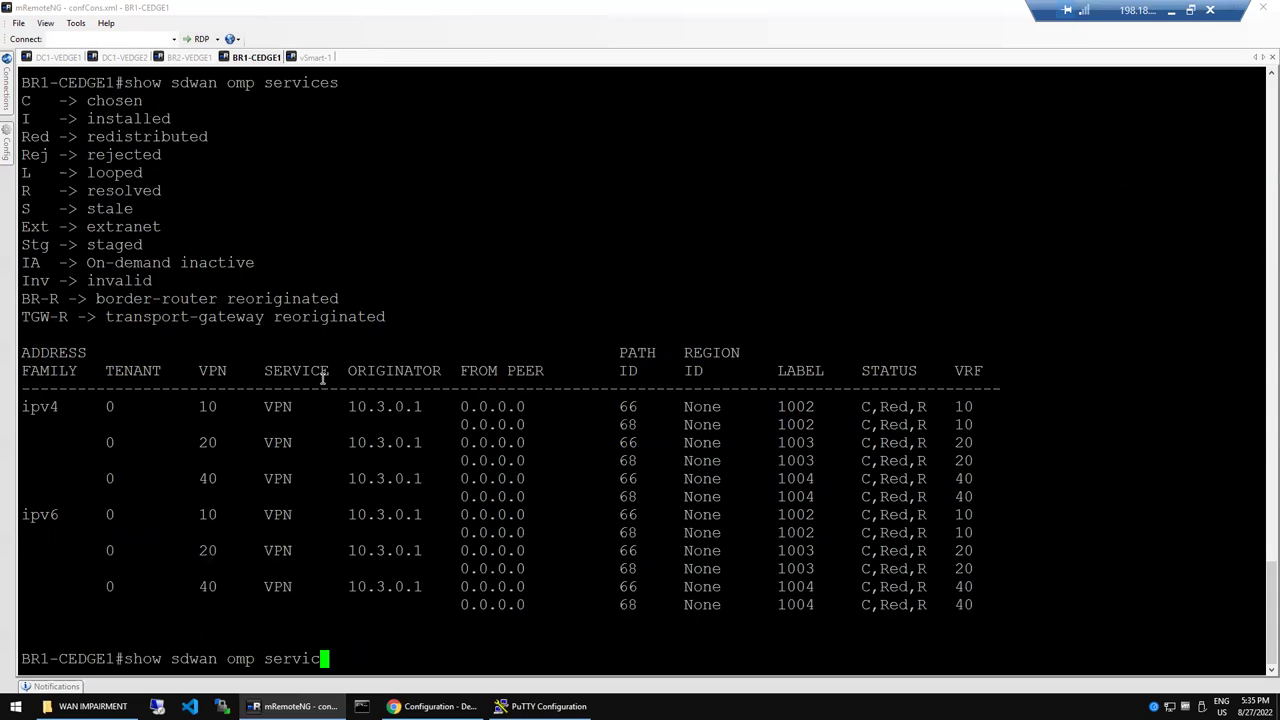
key("BackSpace")
key("BackSpace")
key("BackSpace")
type("?")
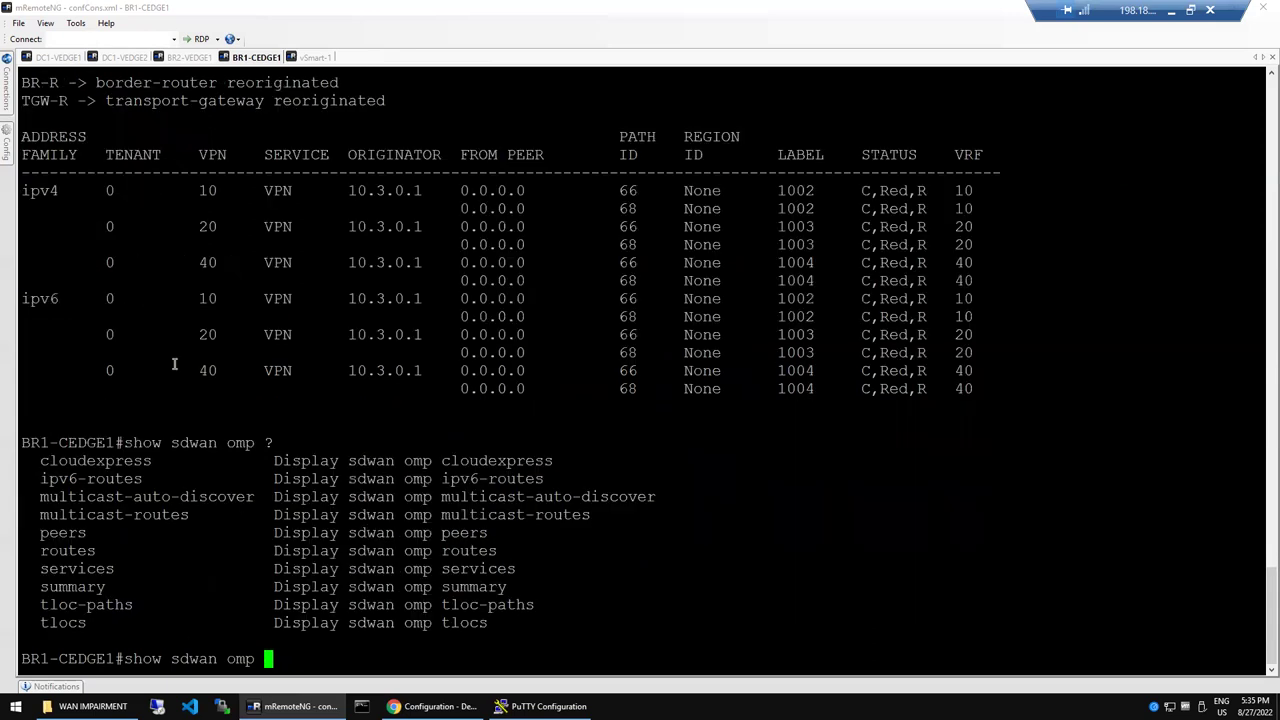
double_click(97, 604)
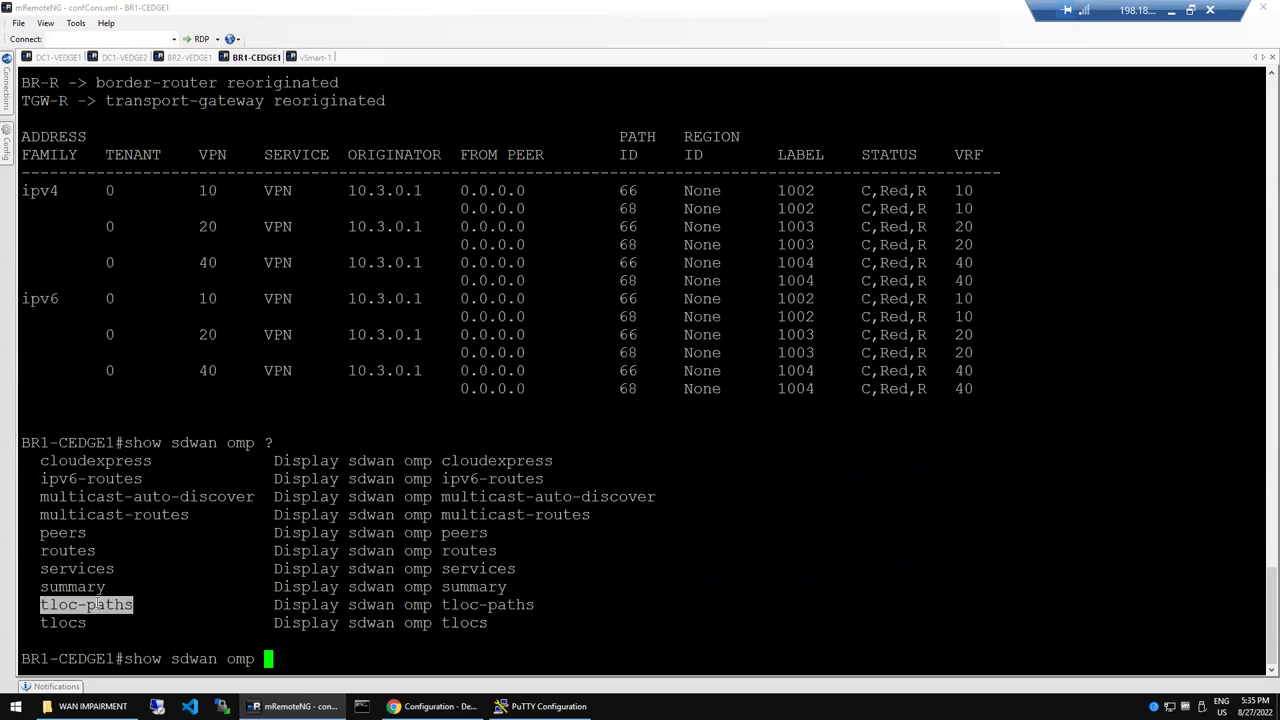
Step: Run show sdwan omp tlocs on BR1-CEDGE1 and examine the start of the output, the tloc entries for 10.1.0.1
double_click(72, 623)
right_click(74, 623)
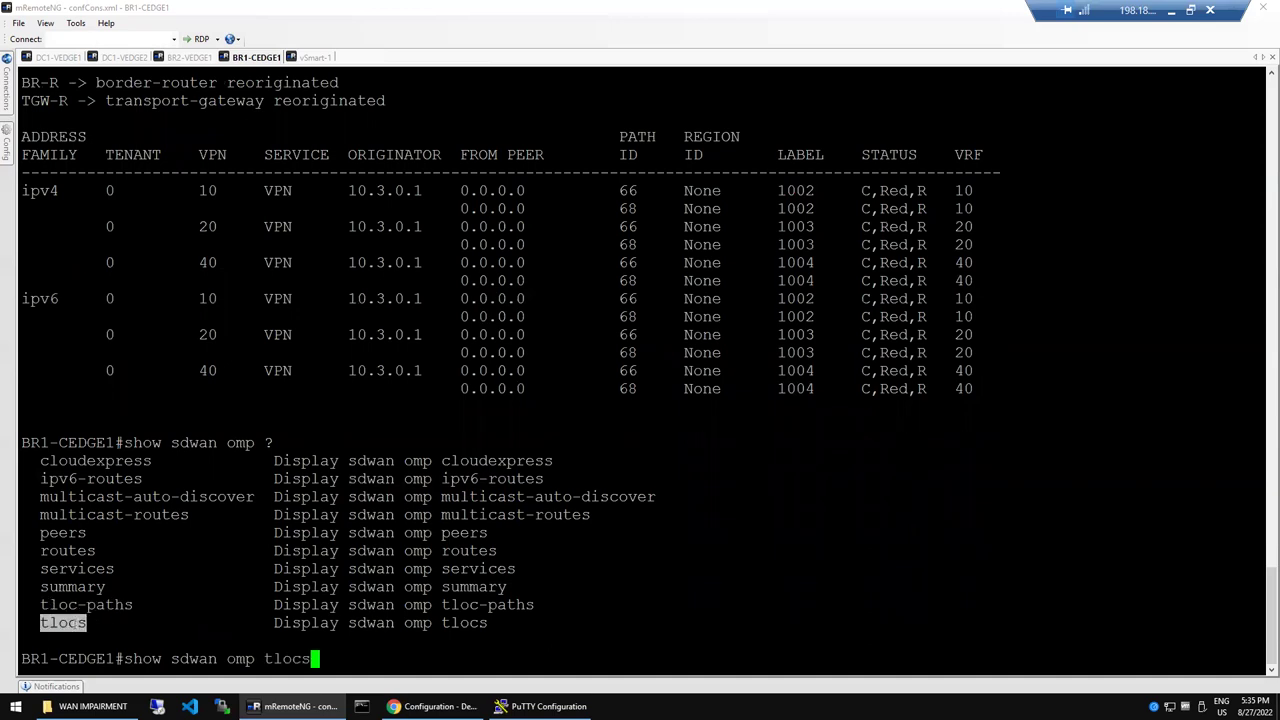
key("Return")
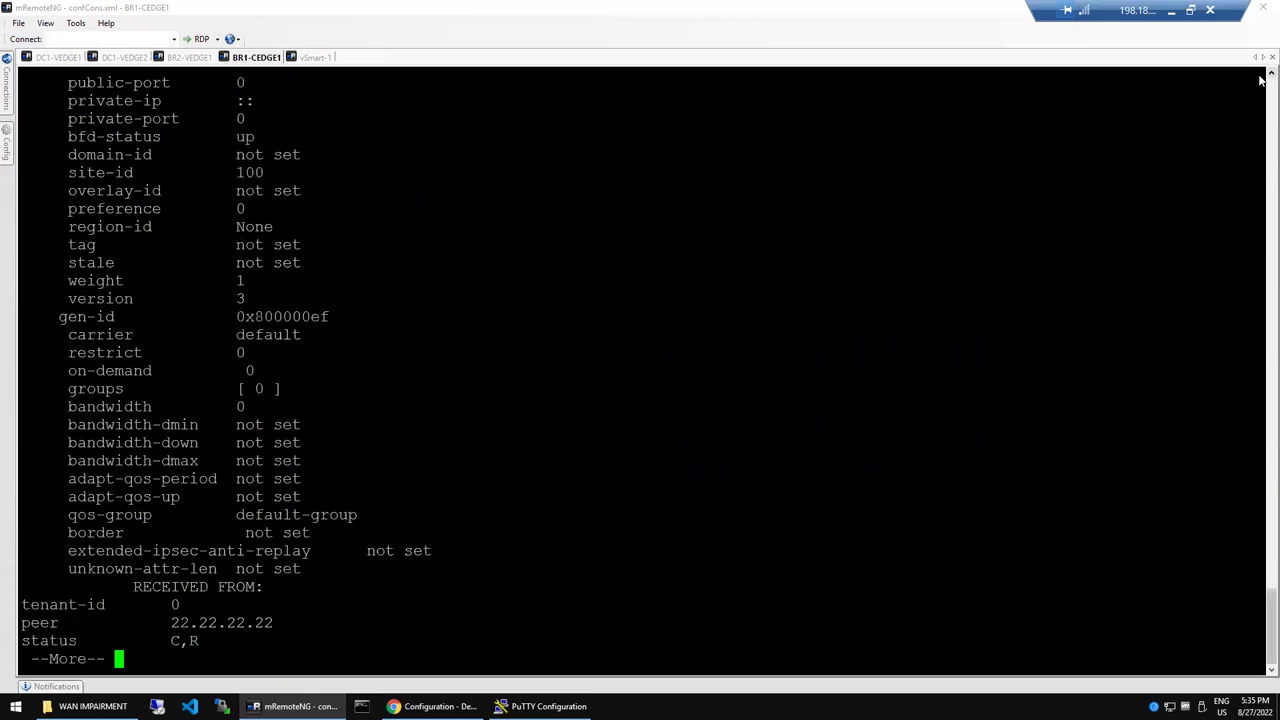
scroll(1260, 80, "up", 2)
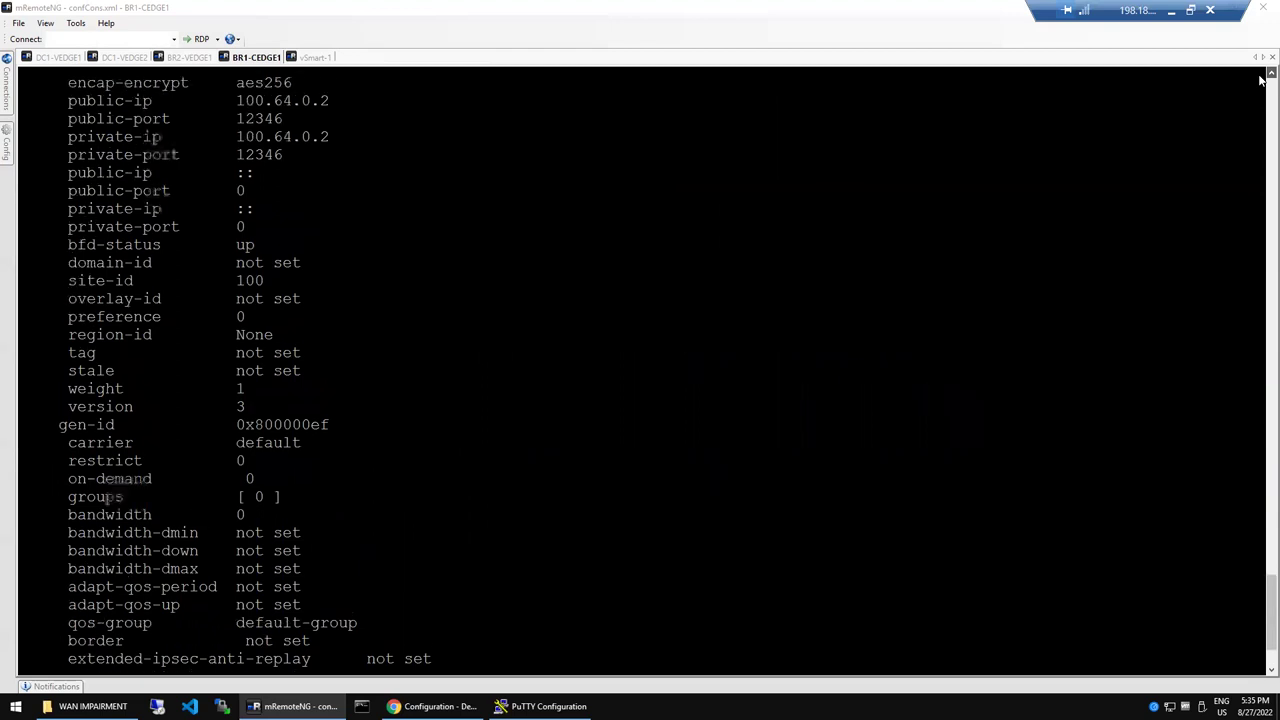
scroll(1260, 80, "up", 1)
scroll(1260, 80, "up", 3)
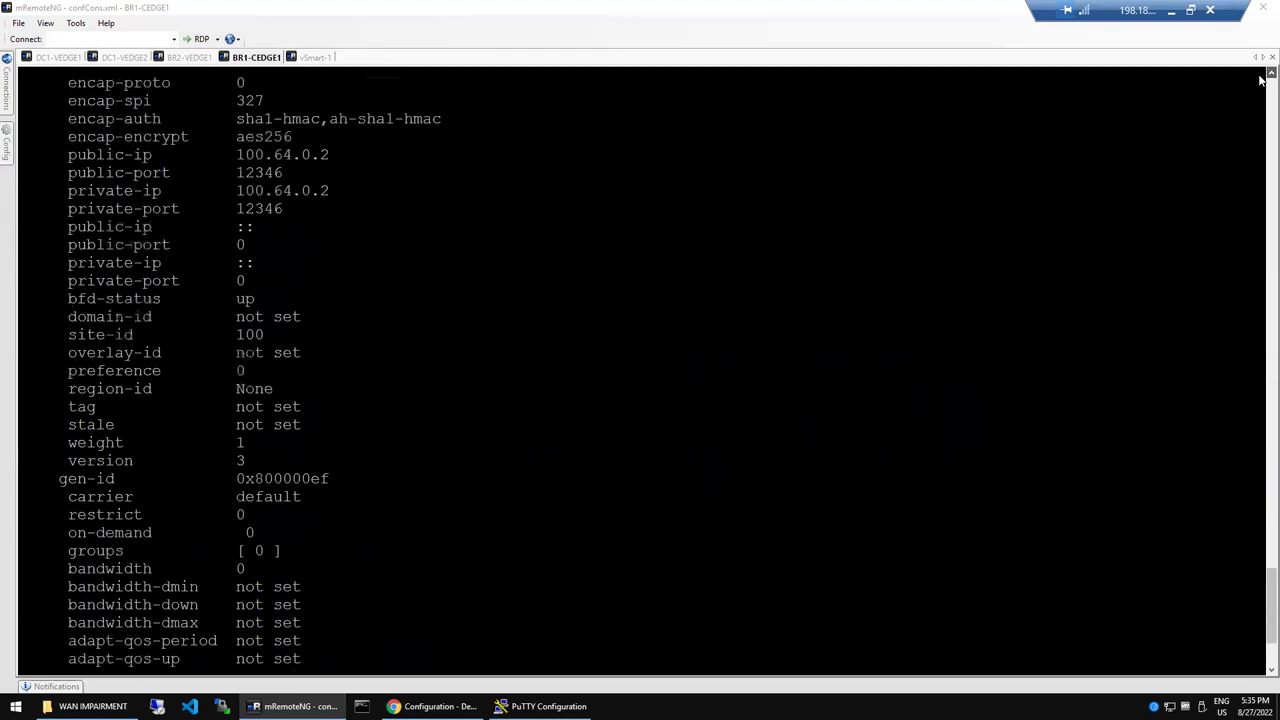
scroll(1260, 80, "up", 3)
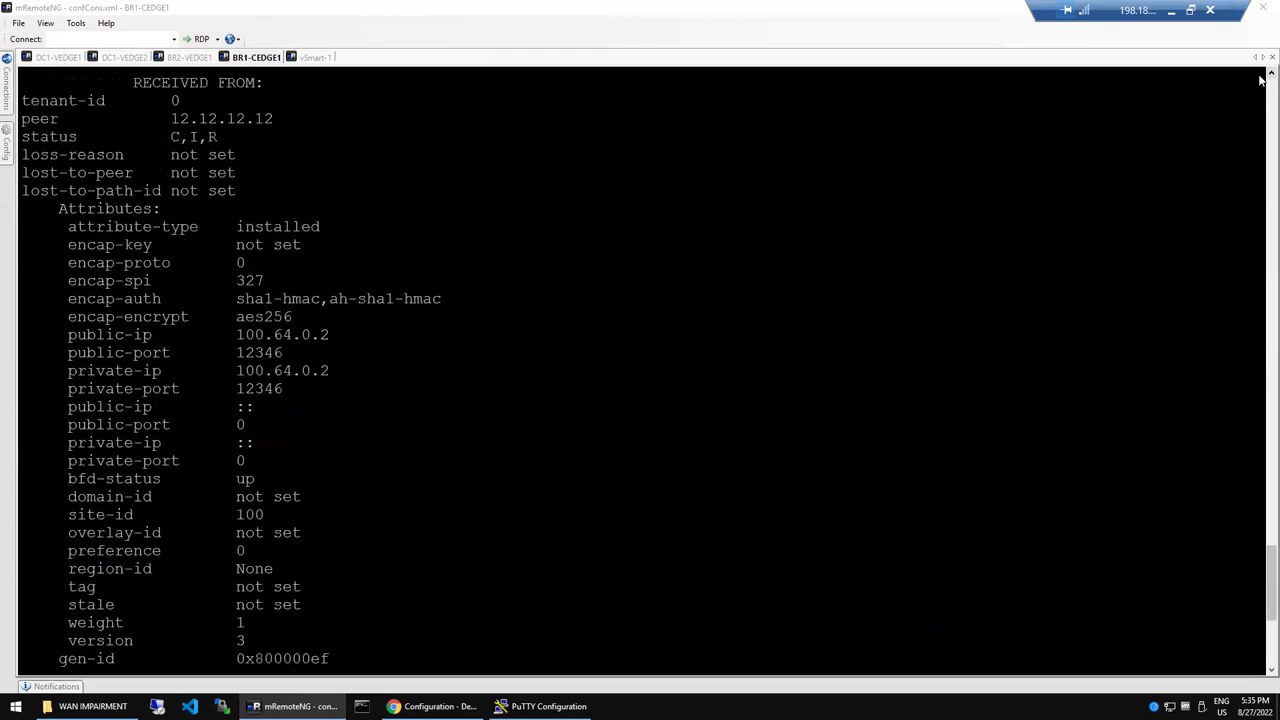
scroll(1260, 80, "up", 3)
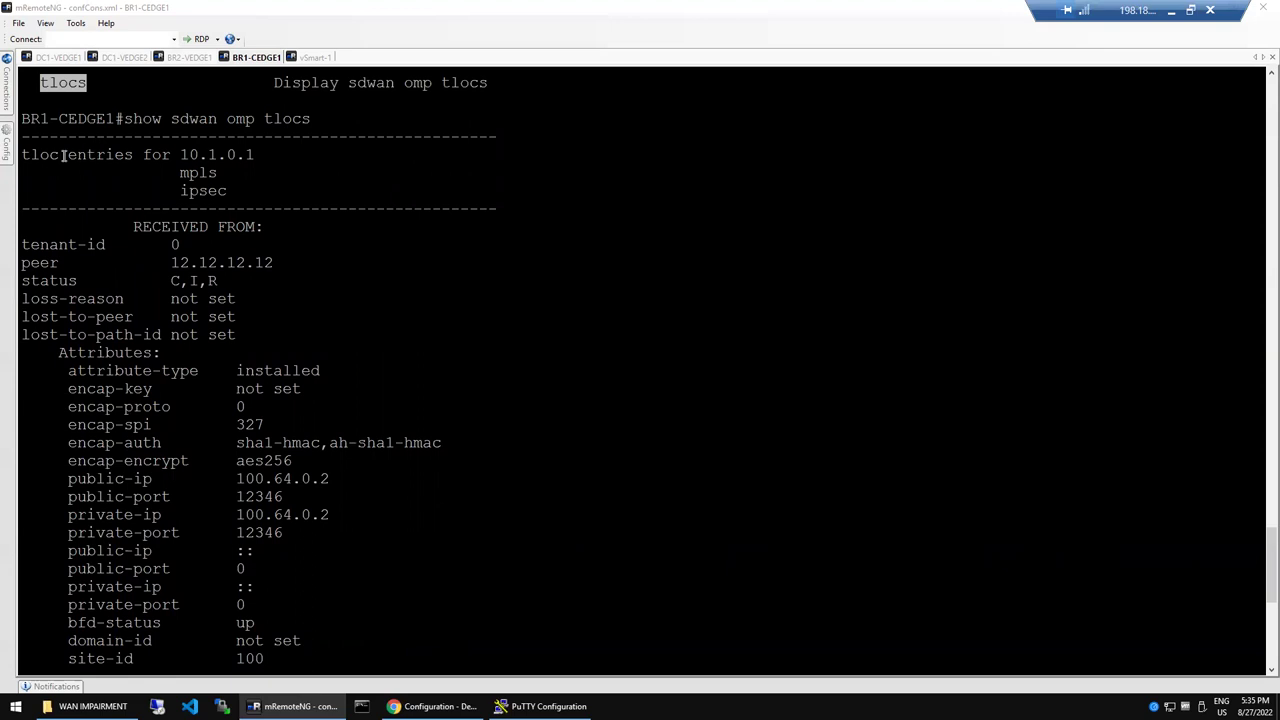
double_click(211, 157)
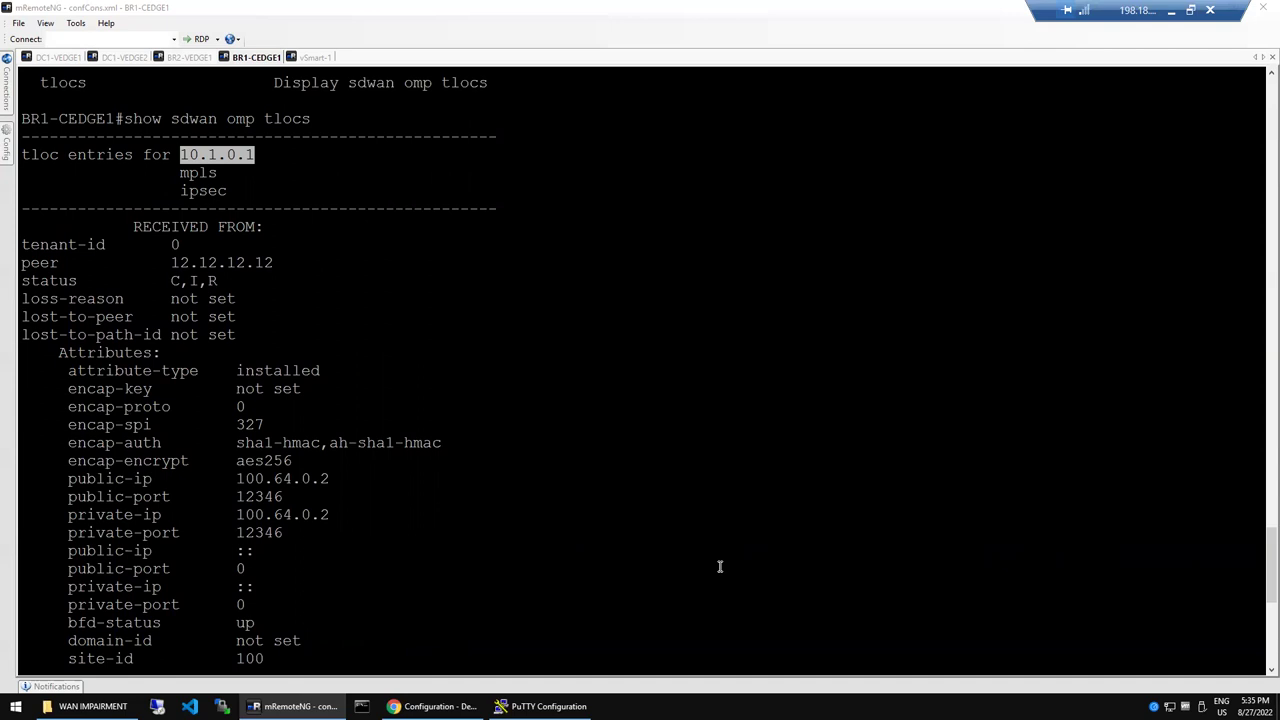
Step: Sketch two red router boxes over the terminal, labelled DC1_VE1 with 10.1.0.1 and DC1_VE2 with 10.1.0.2
key("ctrl+2")
mouse_move(720, 100)
left_mouse_down()
mouse_move(727, 148)
mouse_move(872, 162)
mouse_move(872, 176)
left_mouse_up()
mouse_move(1070, 98)
left_mouse_down()
mouse_move(1072, 130)
mouse_move(1120, 120)
mouse_move(1076, 146)
left_mouse_up()
mouse_move(1066, 170)
left_mouse_down()
mouse_move(1068, 186)
mouse_move(1110, 186)
mouse_move(1196, 160)
left_mouse_up()
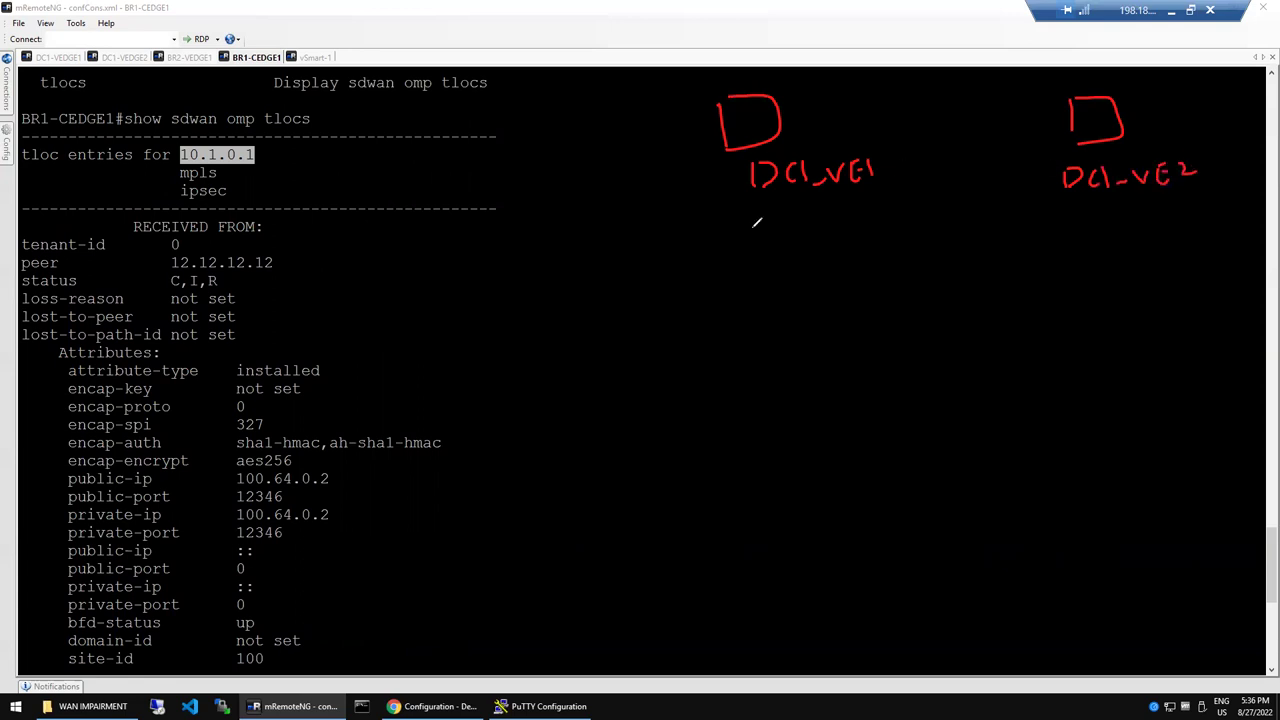
left_click_drag(724, 214, 722, 246)
mouse_move(748, 222)
left_mouse_down()
mouse_move(740, 238)
mouse_move(748, 222)
mouse_move(781, 242)
mouse_move(812, 224)
mouse_move(840, 240)
left_mouse_up()
left_click(774, 231)
left_click(828, 228)
mouse_move(1046, 226)
left_mouse_down()
mouse_move(1046, 248)
mouse_move(1076, 230)
mouse_move(1184, 240)
left_mouse_up()
left_click(1098, 236)
left_click(1134, 236)
left_click(1160, 236)
Step: Mark the first TLOC's address, mpls and ipsec with arrows and sketch two clouds labelled m and I below the routers
left_click_drag(302, 156, 315, 156)
left_click_drag(643, 116, 683, 116)
left_click_drag(672, 108, 674, 123)
mouse_move(315, 156)
left_mouse_down()
mouse_move(522, 128)
mouse_move(512, 140)
left_mouse_up()
left_click_drag(238, 178, 290, 172)
mouse_move(790, 262)
left_mouse_down()
mouse_move(768, 296)
mouse_move(862, 280)
mouse_move(850, 296)
left_mouse_up()
mouse_move(966, 274)
left_mouse_down()
mouse_move(1036, 282)
mouse_move(952, 279)
left_mouse_up()
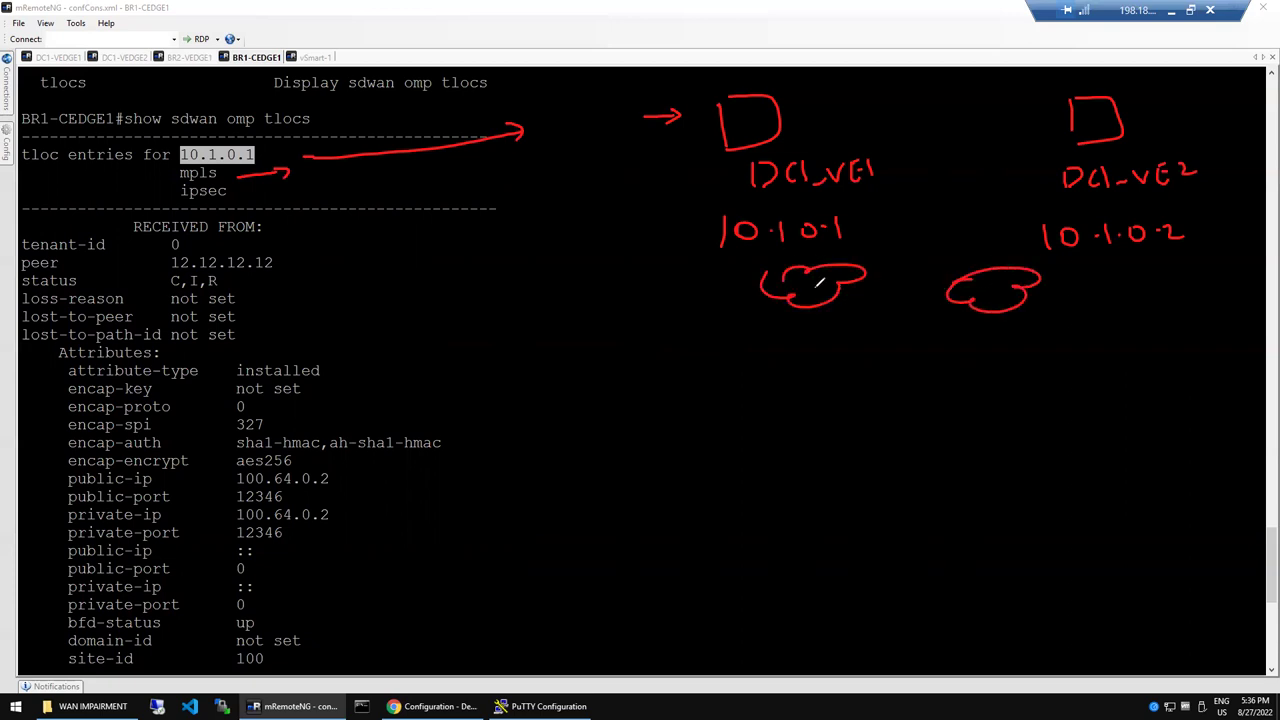
left_click_drag(812, 290, 840, 286)
left_click_drag(996, 286, 999, 268)
mouse_move(244, 204)
left_mouse_down()
mouse_move(296, 188)
mouse_move(296, 204)
left_mouse_up()
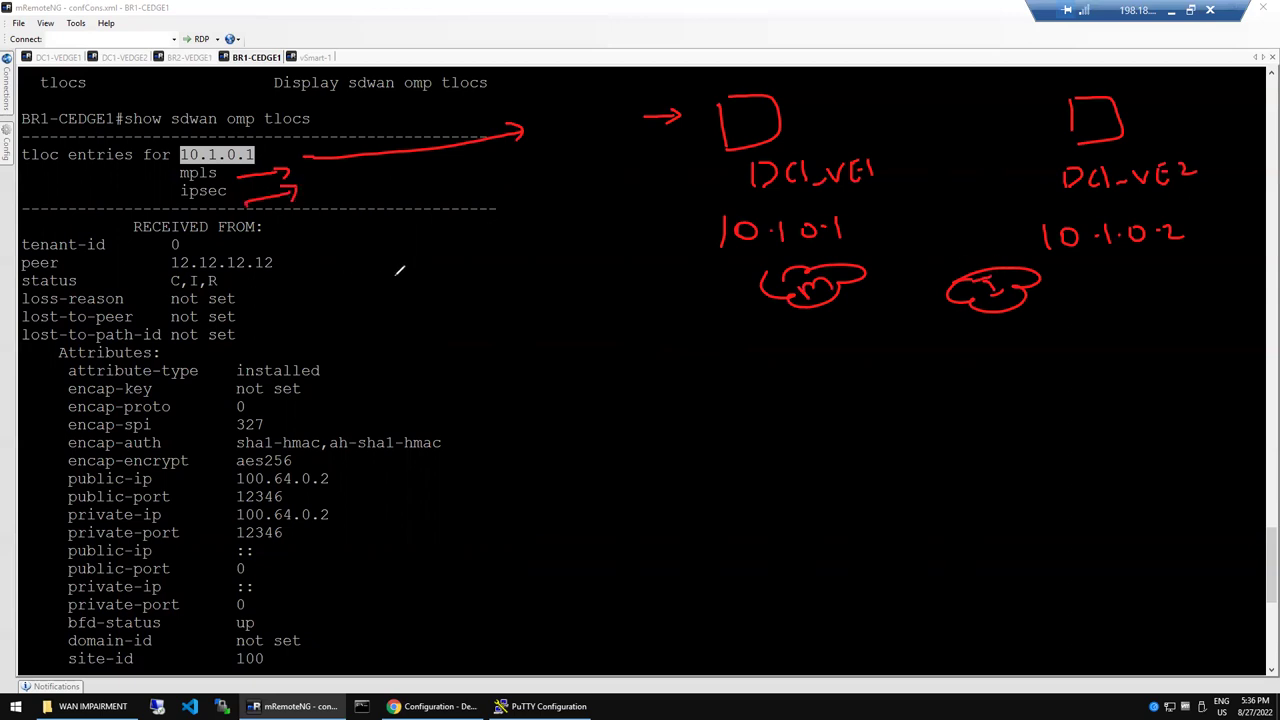
Step: Annotate the peer with an arrow and VS, mark the status, and bracket the Attributes block, ticking the installed attribute type
mouse_move(288, 264)
left_mouse_down()
mouse_move(366, 256)
mouse_move(387, 230)
mouse_move(383, 258)
left_mouse_up()
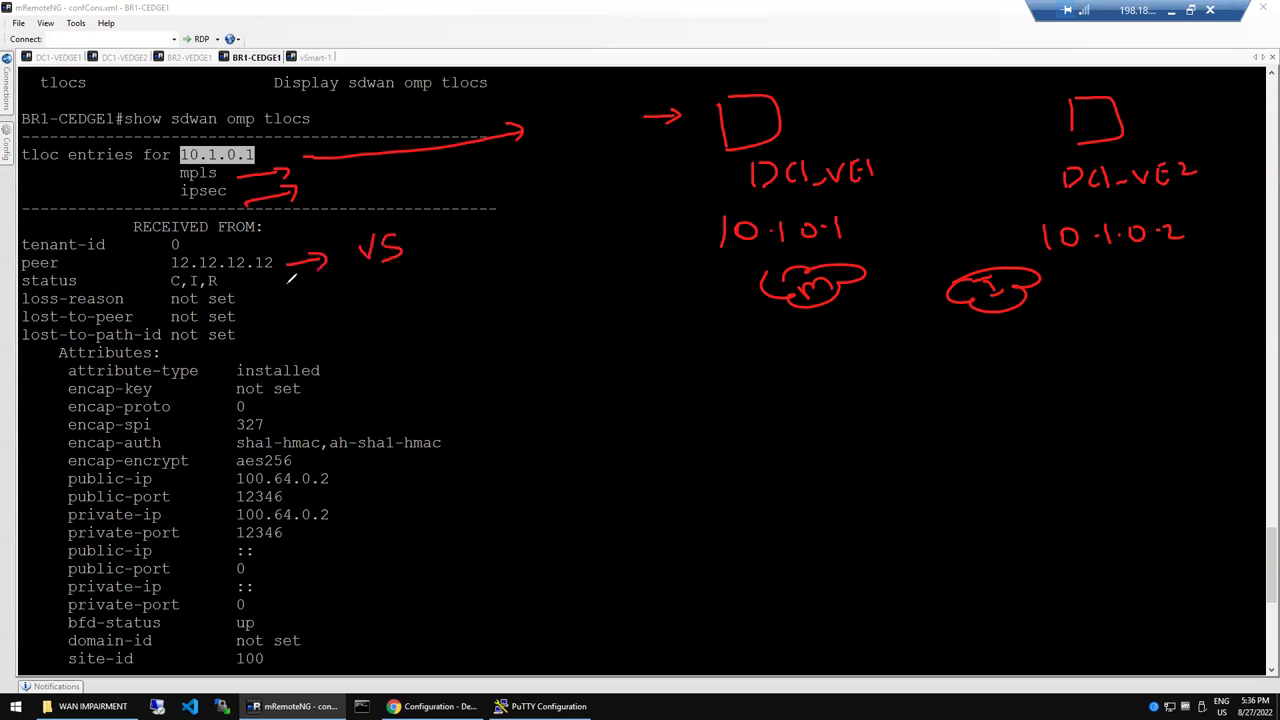
left_click_drag(245, 280, 282, 284)
mouse_move(306, 288)
left_mouse_down()
mouse_move(376, 280)
mouse_move(364, 290)
left_mouse_up()
mouse_move(482, 353)
left_mouse_down()
mouse_move(526, 509)
mouse_move(463, 583)
left_mouse_up()
left_click_drag(356, 362, 397, 351)
left_click_drag(322, 384, 318, 428)
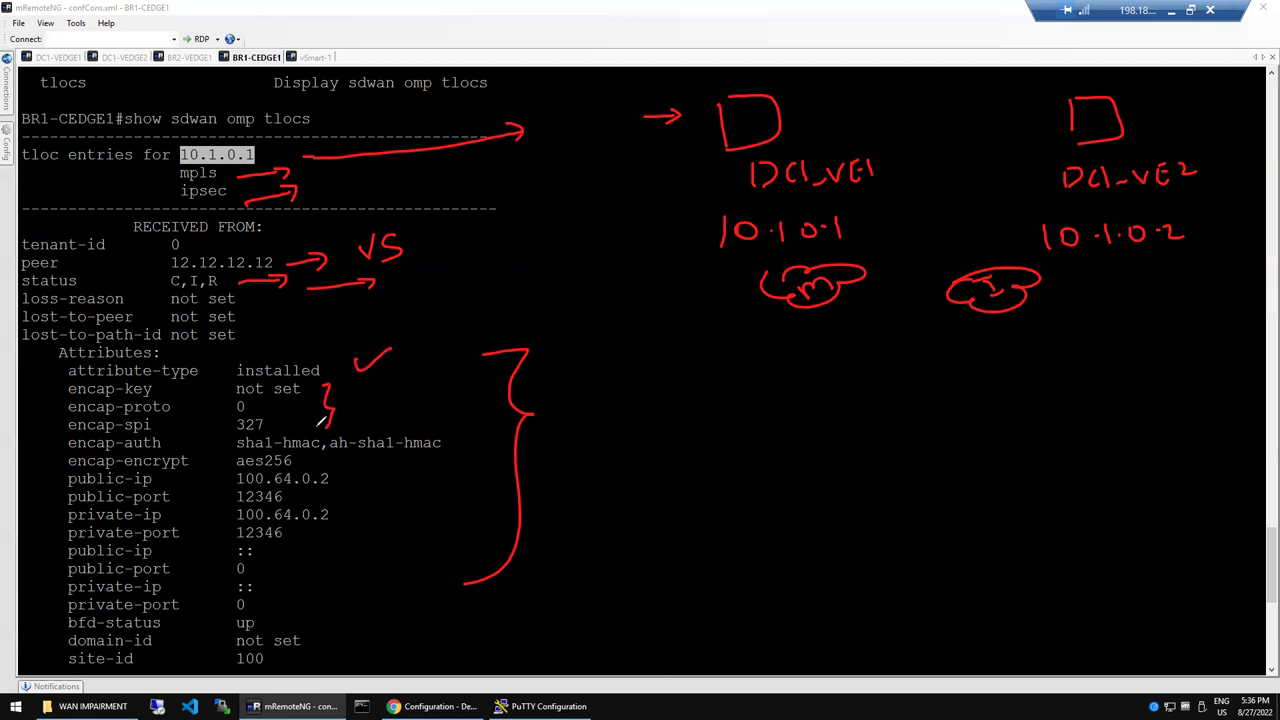
Step: Write OMP with branches Key (ipsec), VR / SR / TLOCs and Policy, and mark the five encap attribute lines
mouse_move(622, 340)
left_mouse_down()
mouse_move(660, 372)
mouse_move(704, 372)
mouse_move(712, 352)
left_mouse_up()
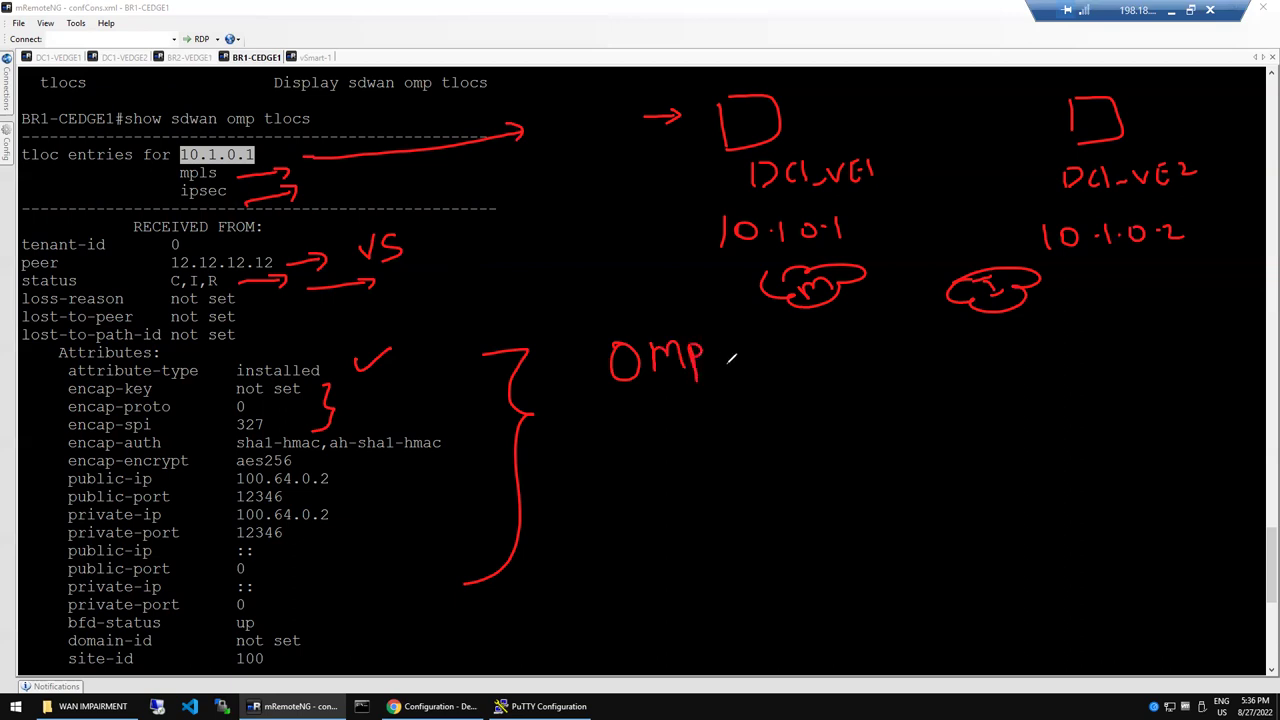
mouse_move(716, 416)
left_mouse_down()
mouse_move(786, 410)
mouse_move(805, 480)
left_mouse_up()
mouse_move(778, 378)
left_mouse_down()
mouse_move(858, 372)
mouse_move(882, 356)
mouse_move(902, 364)
mouse_move(888, 388)
left_mouse_up()
mouse_move(933, 342)
left_mouse_down()
mouse_move(974, 340)
mouse_move(1017, 352)
mouse_move(1014, 364)
left_mouse_up()
left_click_drag(1026, 340, 1024, 368)
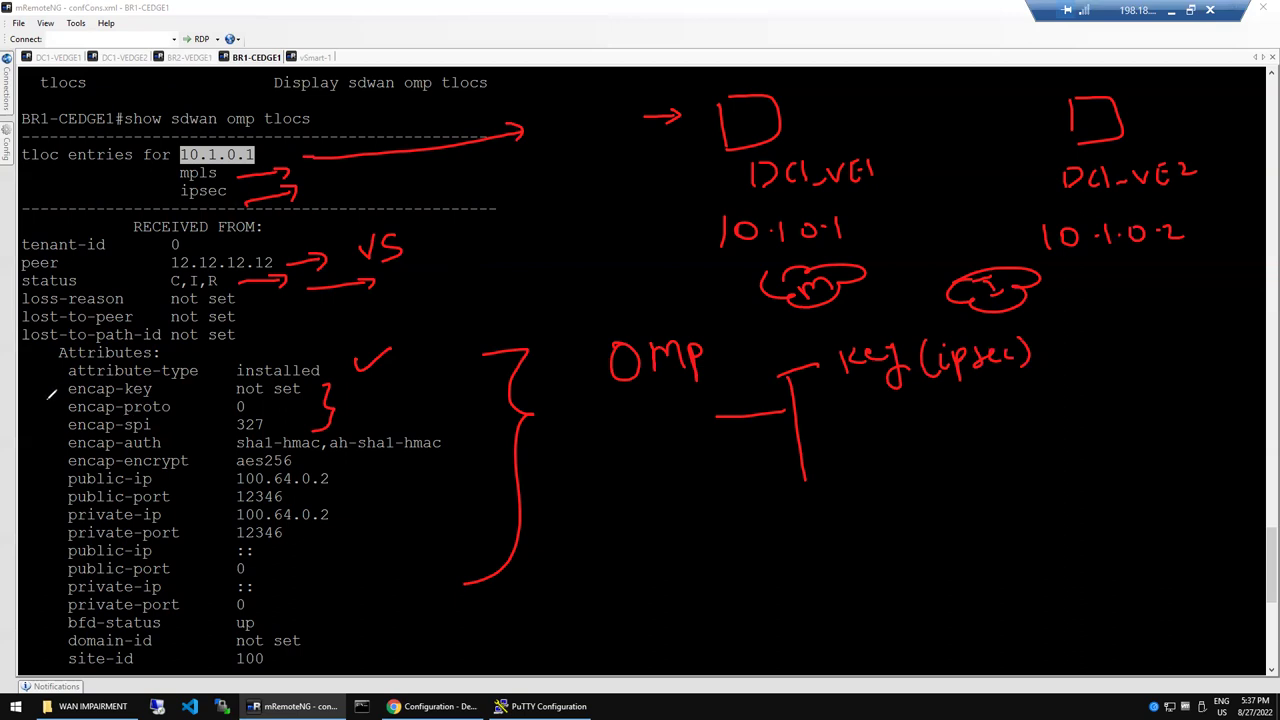
mouse_move(92, 398)
left_mouse_down()
mouse_move(44, 406)
mouse_move(50, 476)
left_mouse_up()
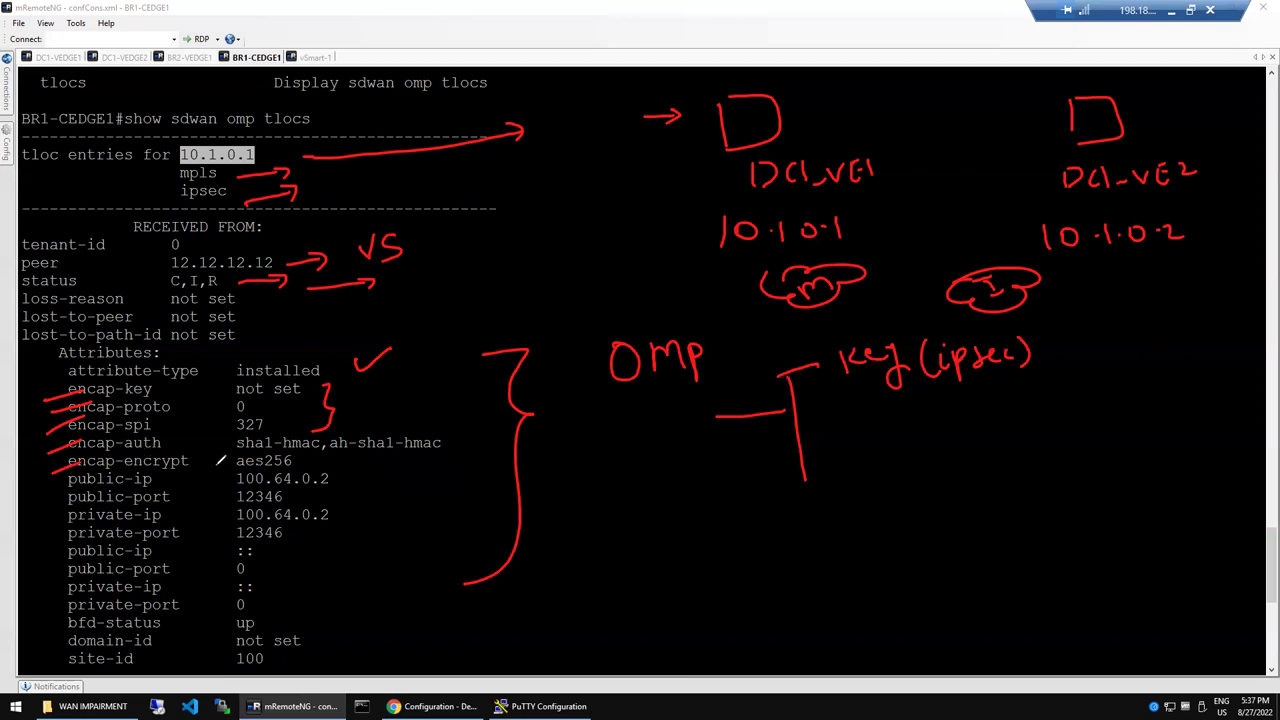
left_click_drag(796, 428, 826, 422)
mouse_move(851, 413)
left_mouse_down()
mouse_move(877, 436)
mouse_move(922, 400)
mouse_move(940, 400)
mouse_move(956, 430)
mouse_move(1012, 428)
mouse_move(1044, 400)
mouse_move(1096, 402)
mouse_move(1108, 420)
left_mouse_up()
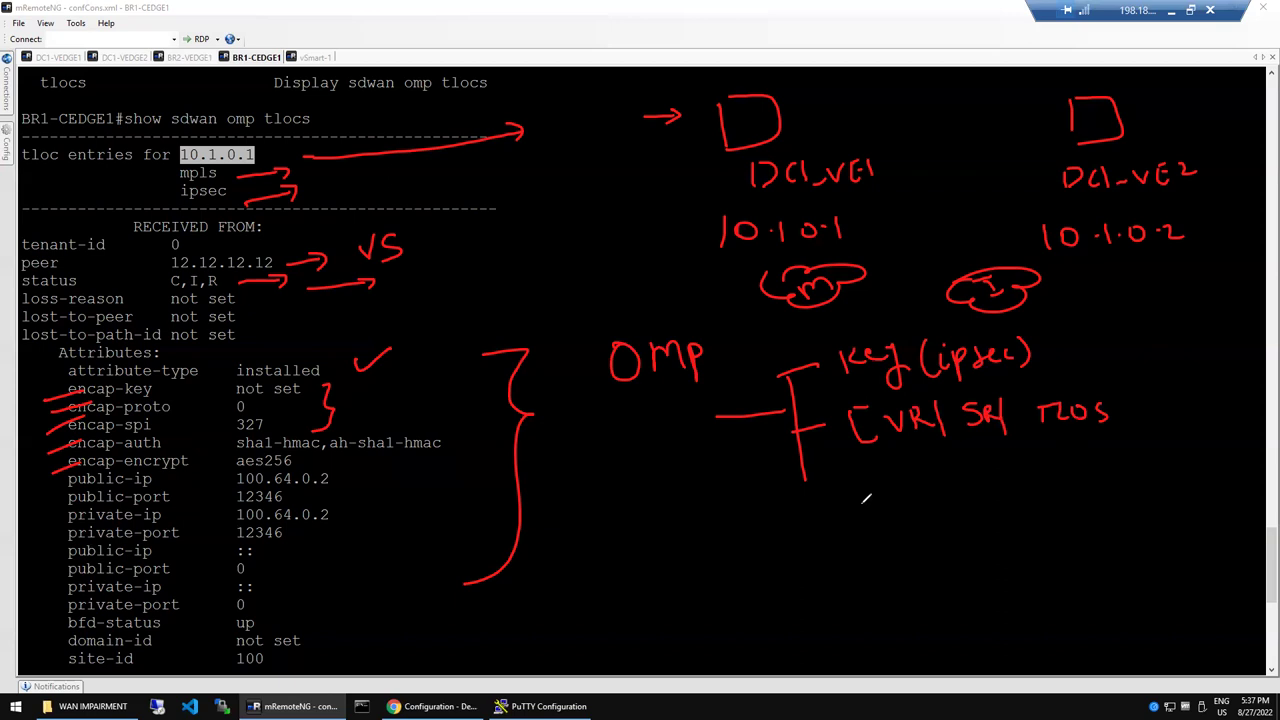
mouse_move(806, 477)
left_mouse_down()
mouse_move(878, 490)
mouse_move(924, 450)
mouse_move(962, 466)
mouse_move(968, 492)
left_mouse_up()
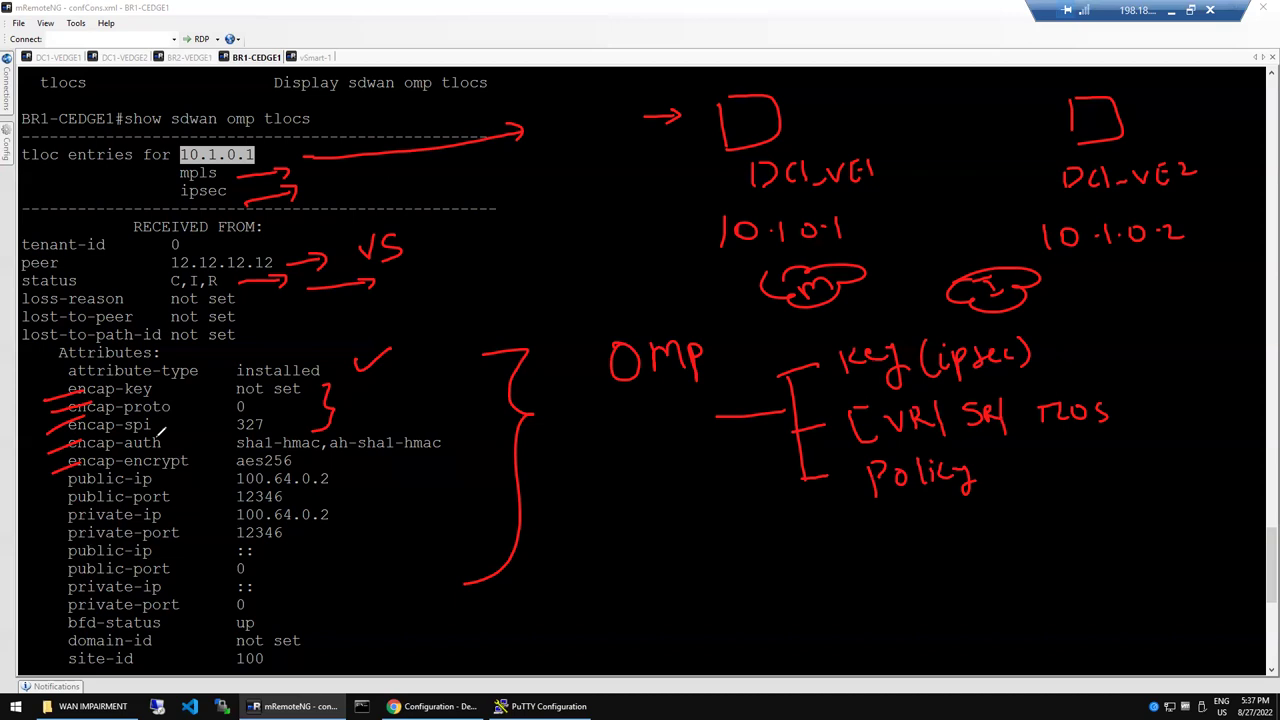
Step: Bracket the public and private IP and port lines, circle the bfd-status value, tick site-id and finish drawing
left_click_drag(66, 468, 68, 550)
left_click_drag(255, 609, 264, 613)
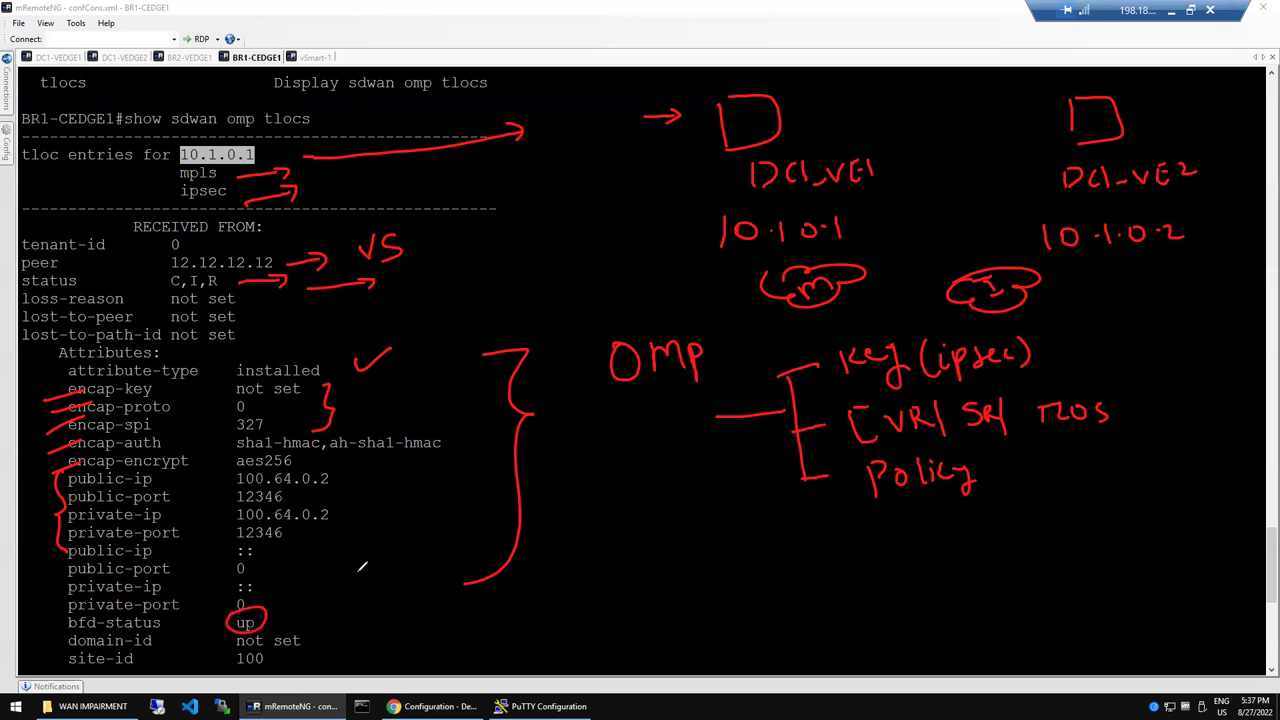
left_click_drag(151, 652, 170, 647)
left_click(510, 569)
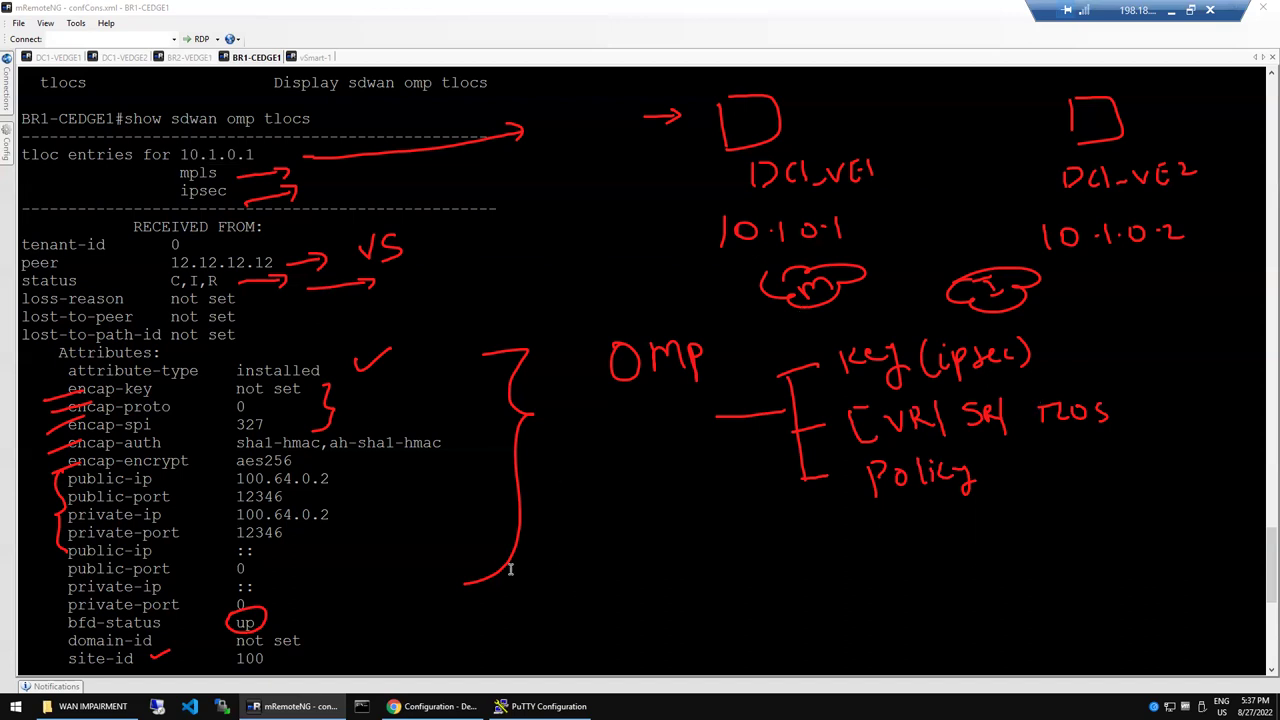
Step: Page forward in the TLOC output and examine the attributes from site-id and preference through region-id, tag and stale
key("space")
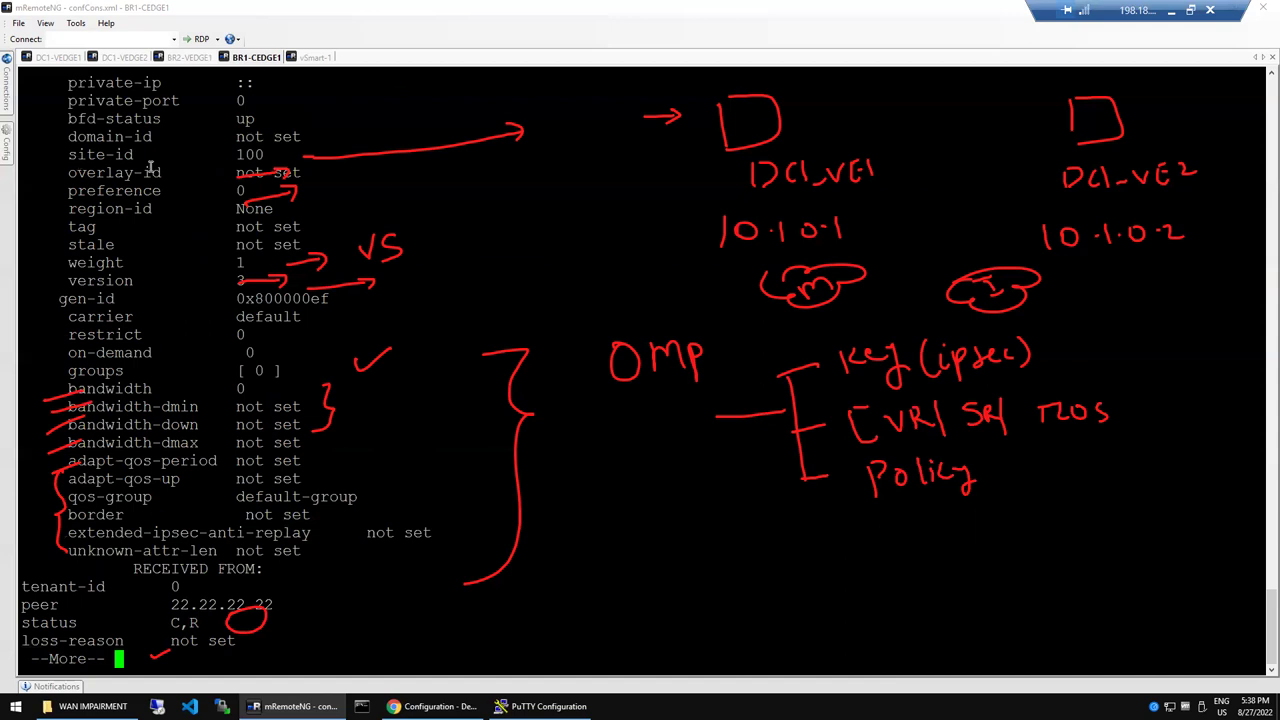
left_click_drag(76, 155, 176, 174)
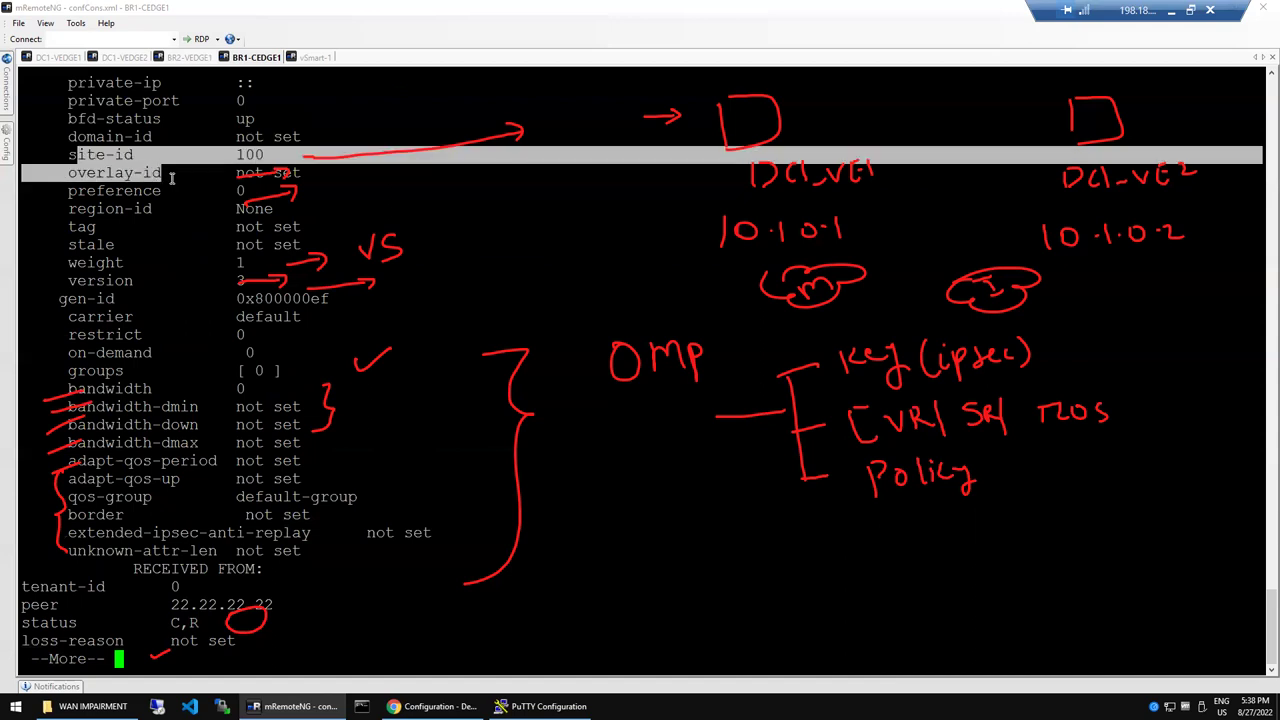
double_click(98, 190)
triple_click(93, 210)
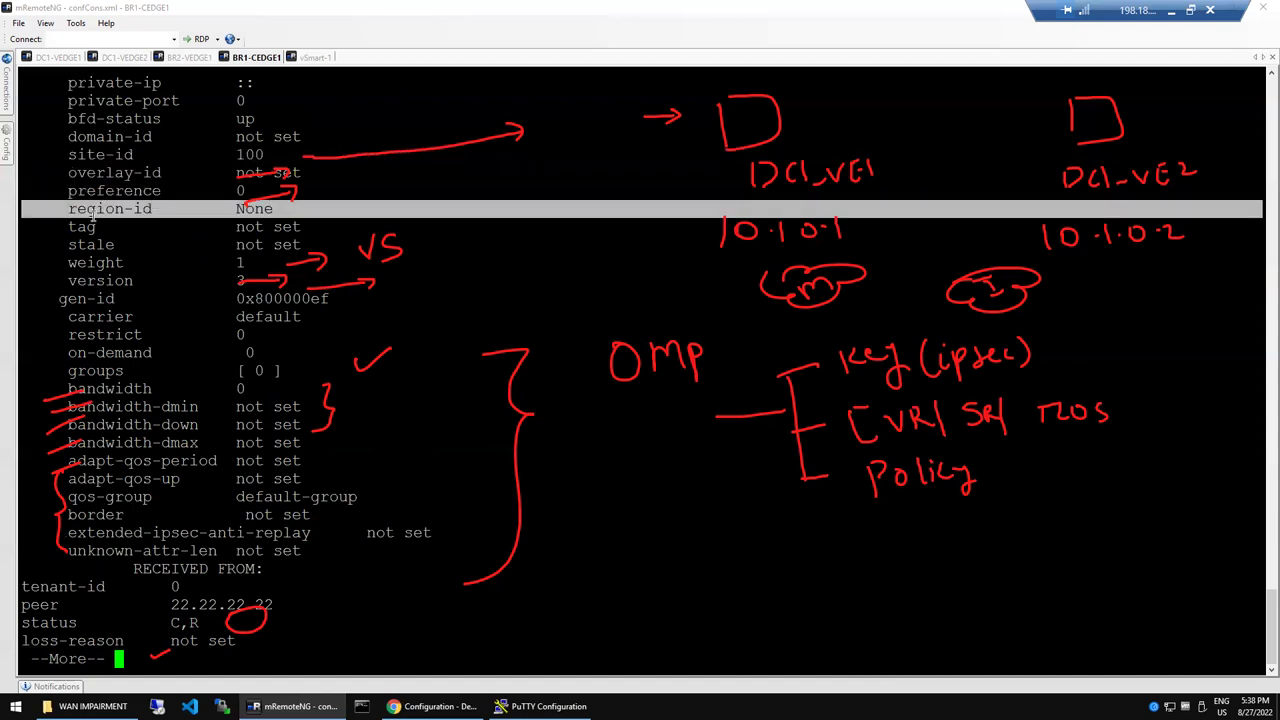
triple_click(88, 227)
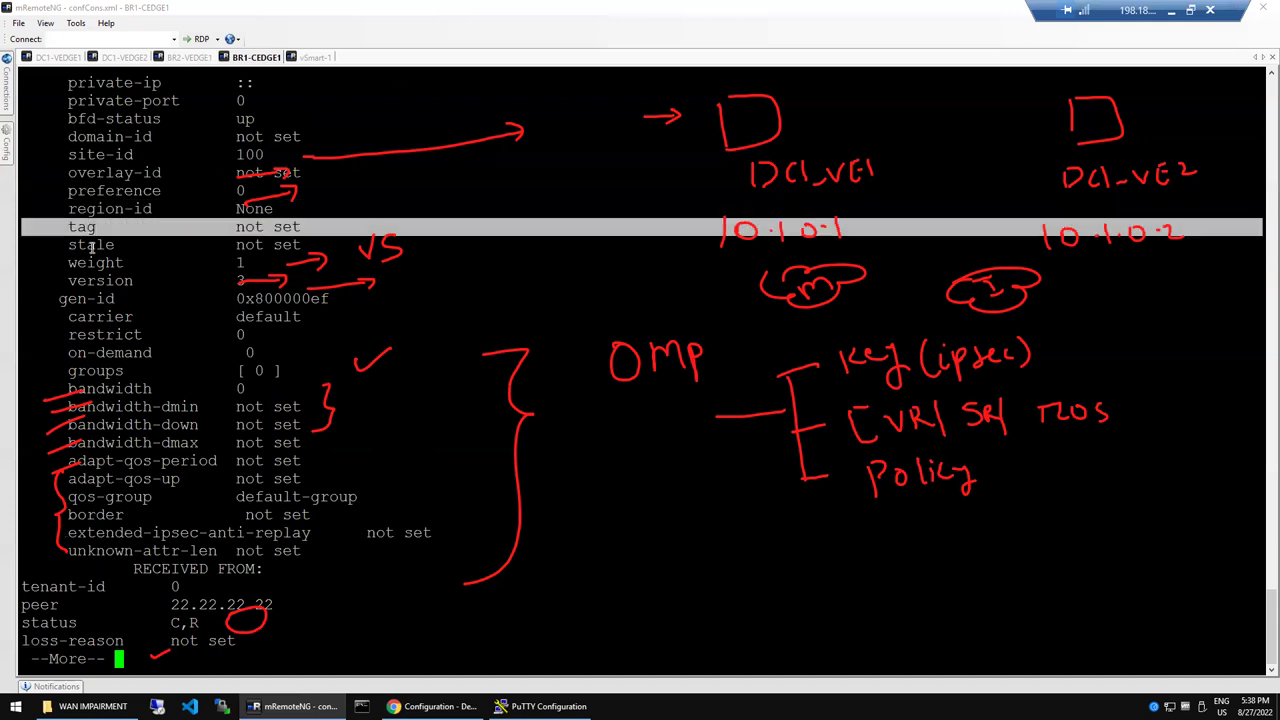
double_click(91, 245)
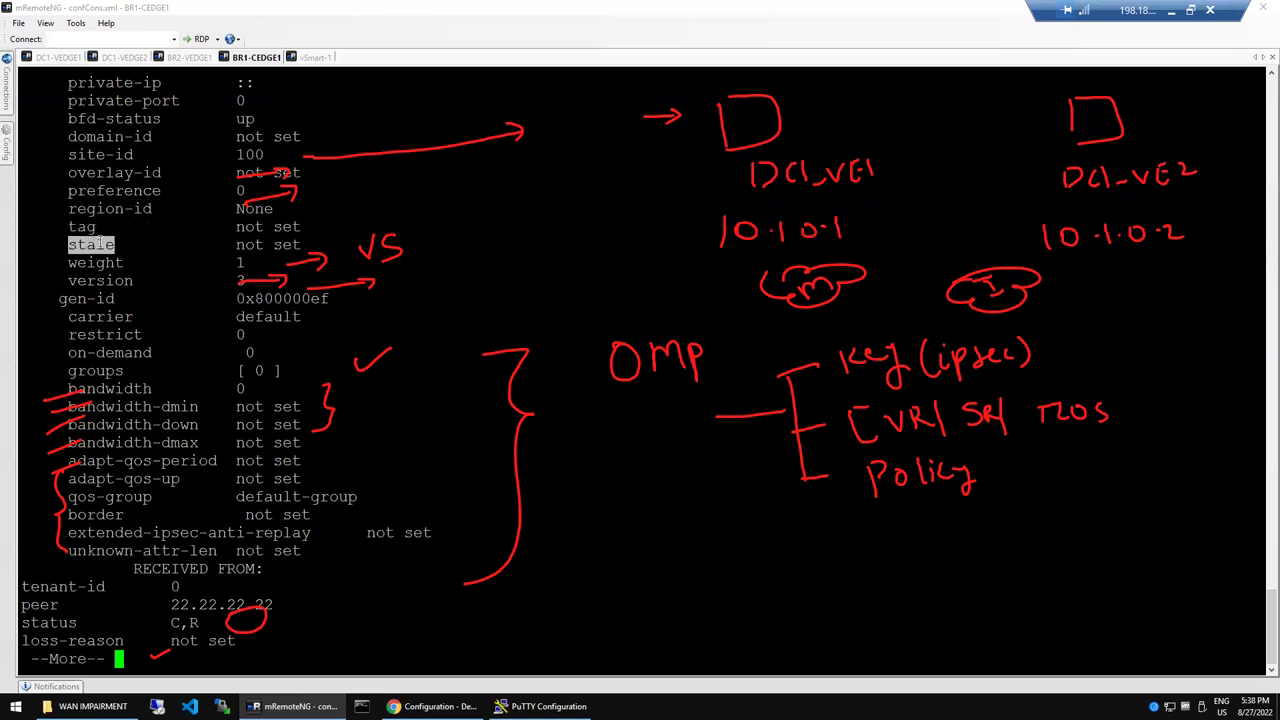
triple_click(100, 244)
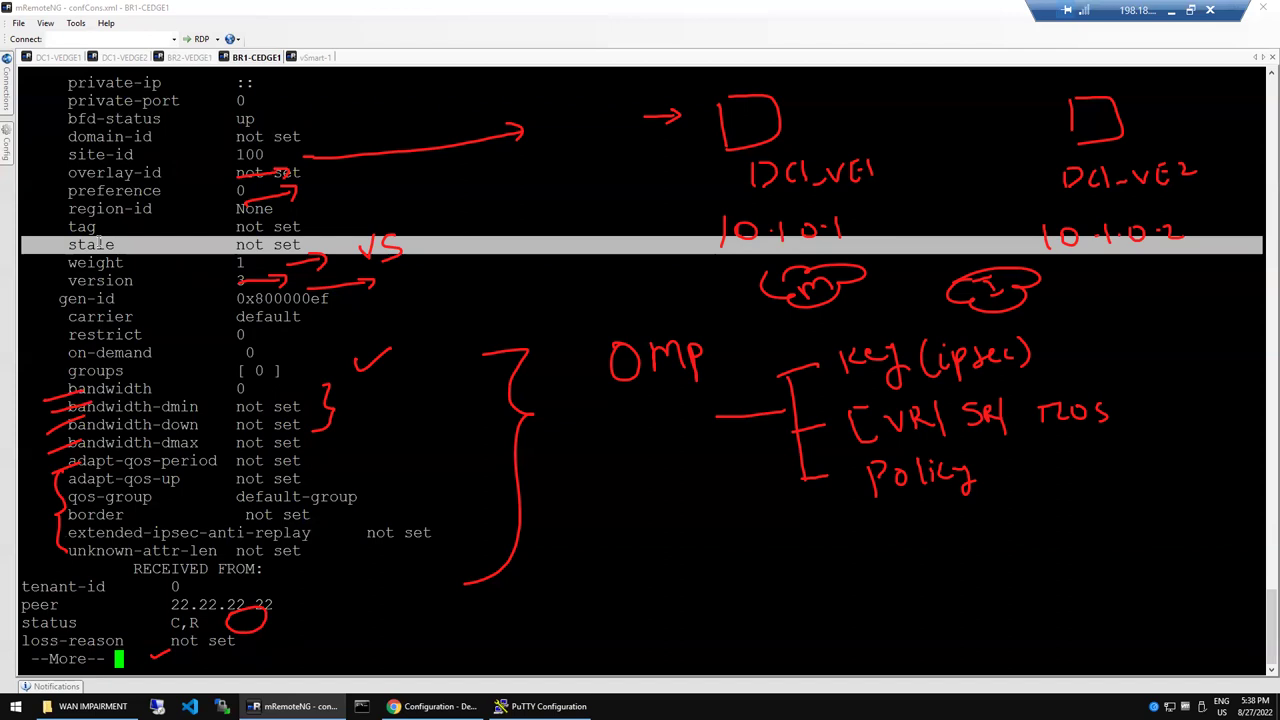
Step: Examine the weight, version, gen-id, restrict, on-demand and groups attributes, and clear the red annotations from the screen
double_click(100, 263)
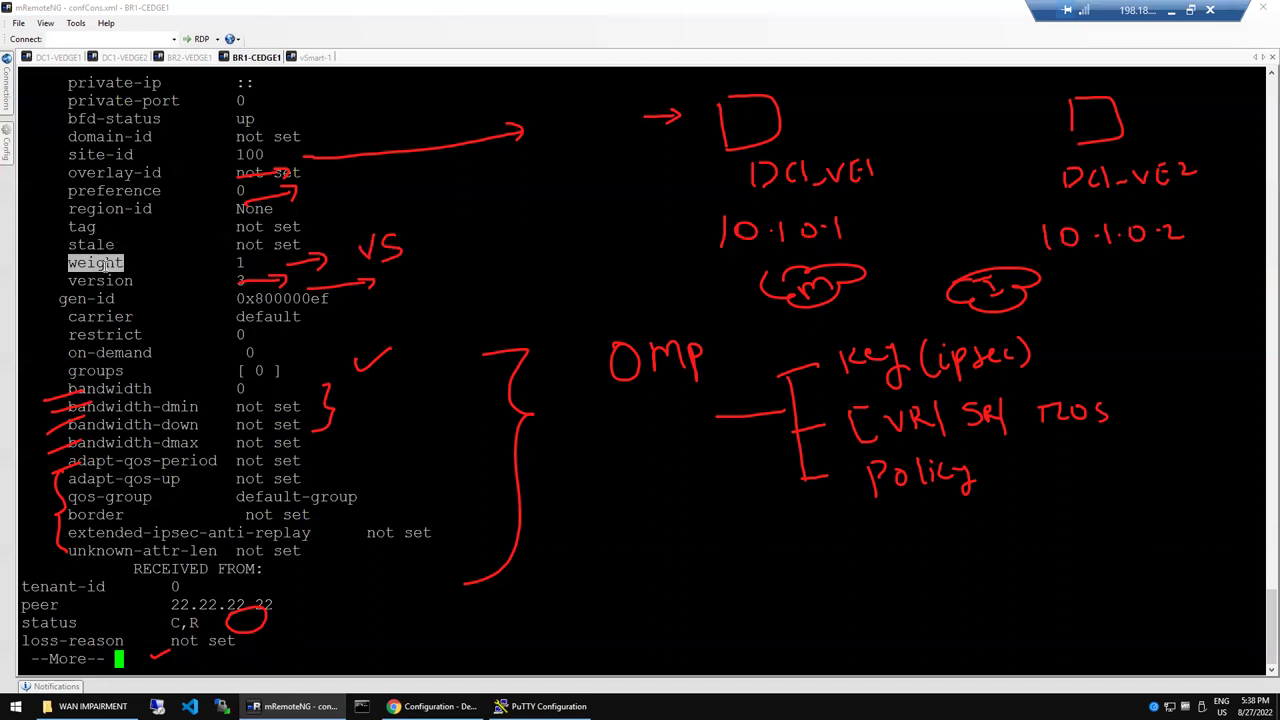
triple_click(106, 279)
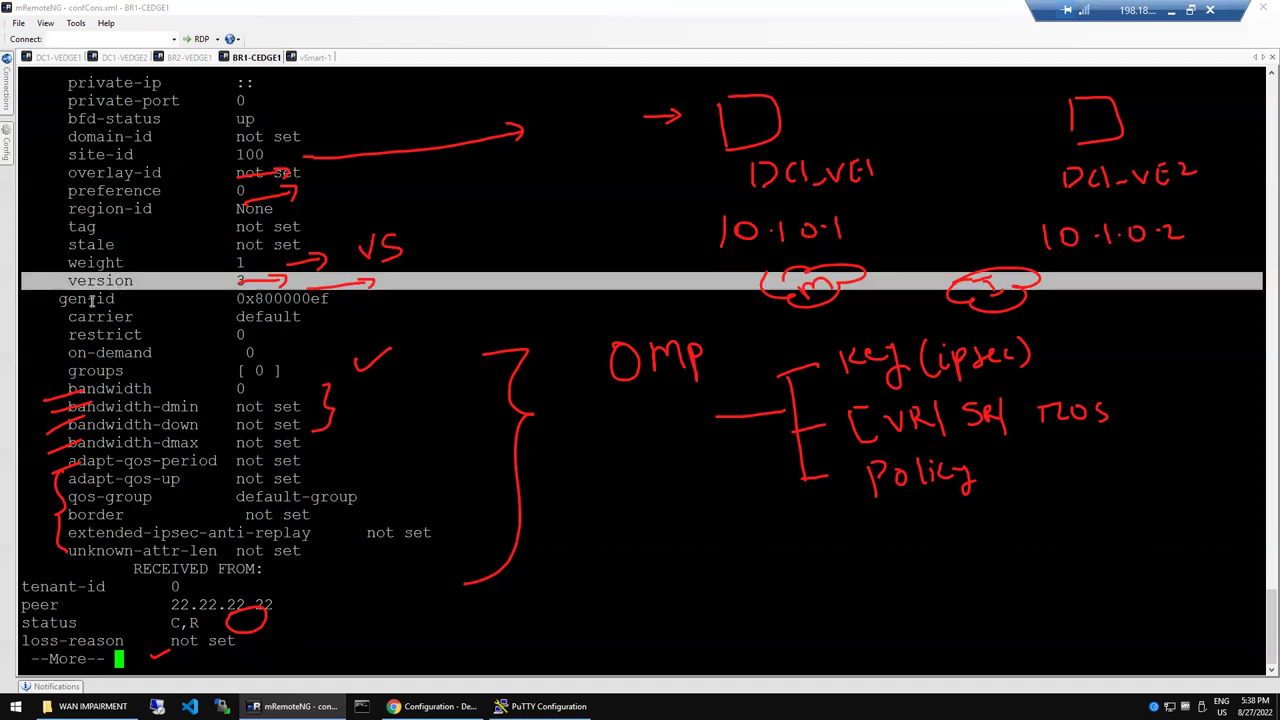
double_click(91, 299)
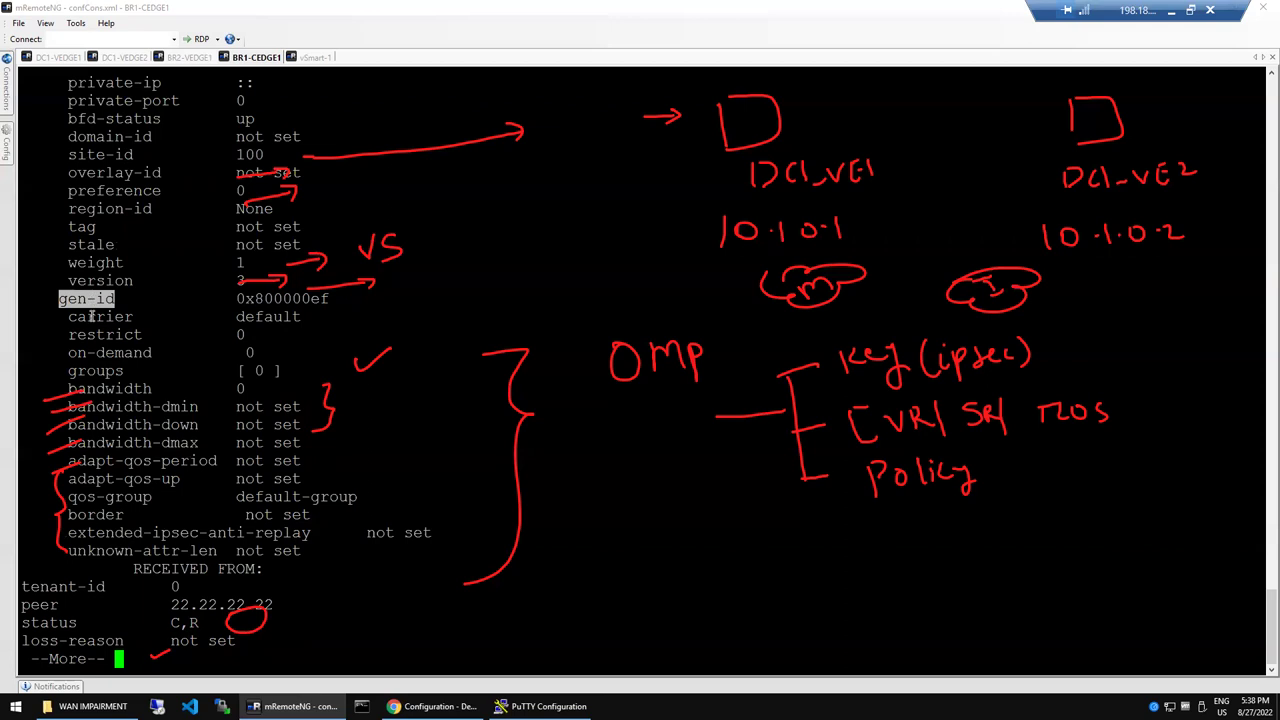
triple_click(106, 335)
triple_click(112, 350)
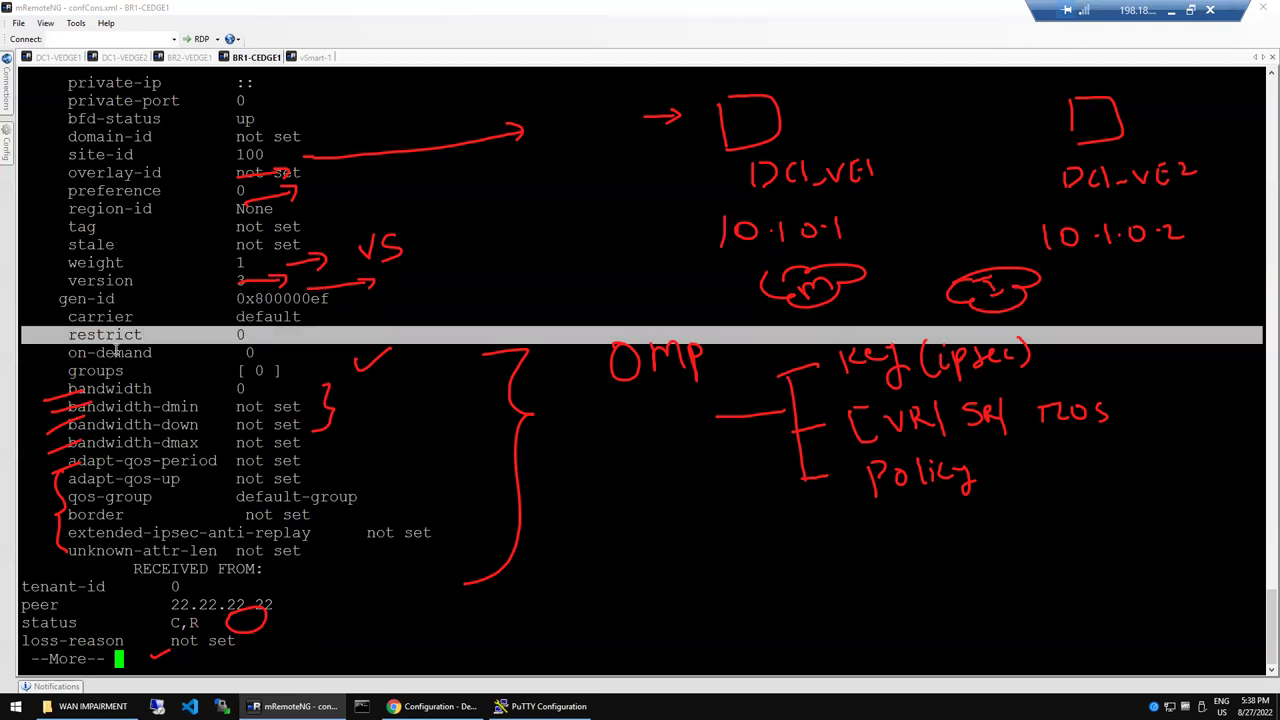
double_click(112, 352)
double_click(109, 370)
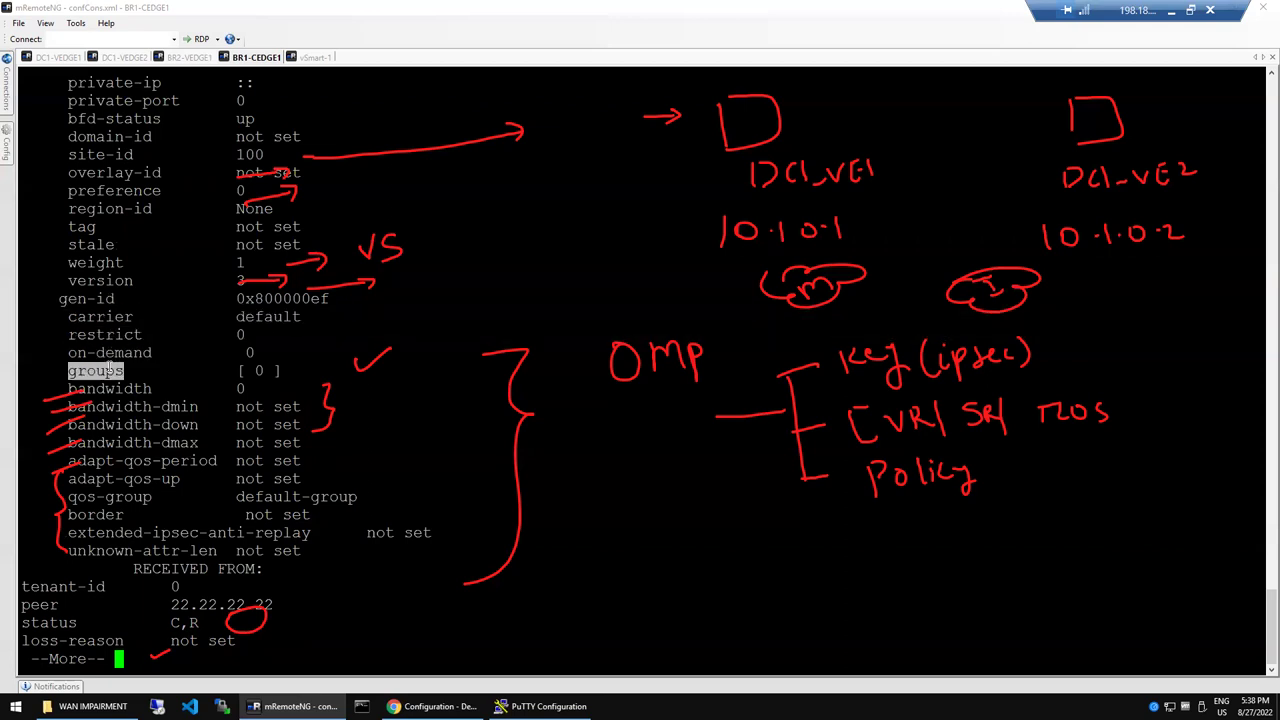
triple_click(109, 370)
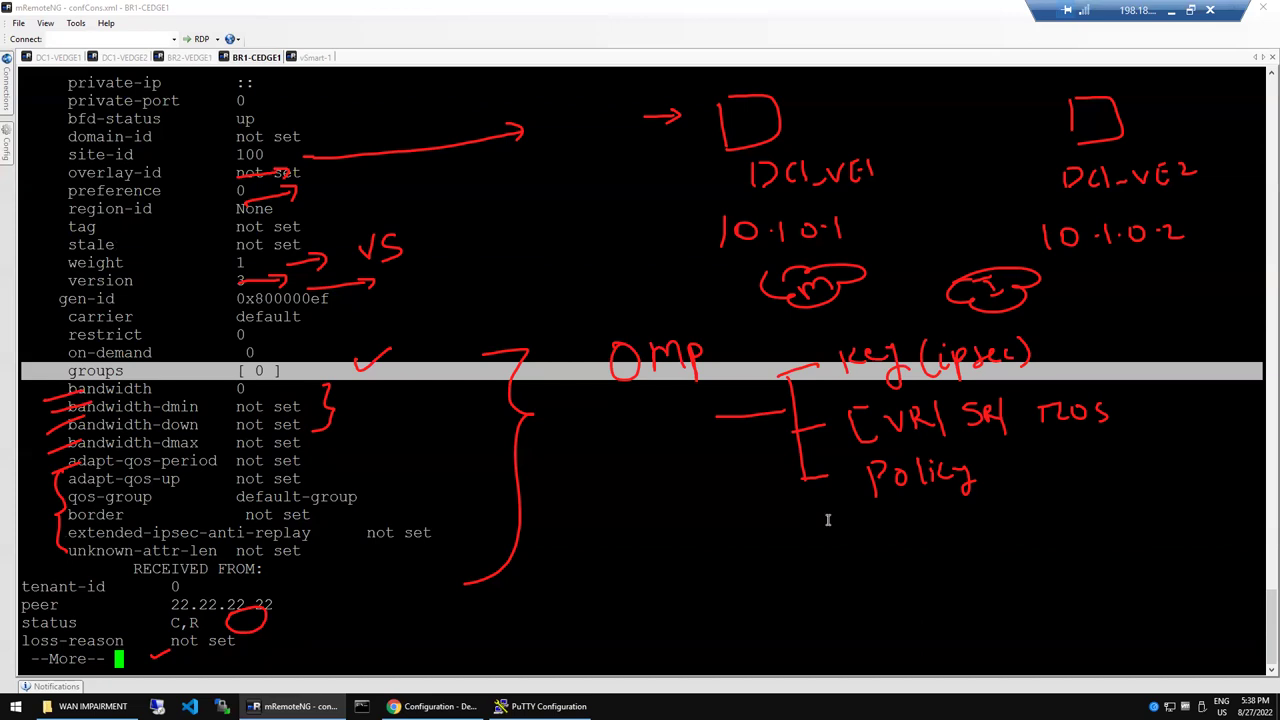
key("Escape")
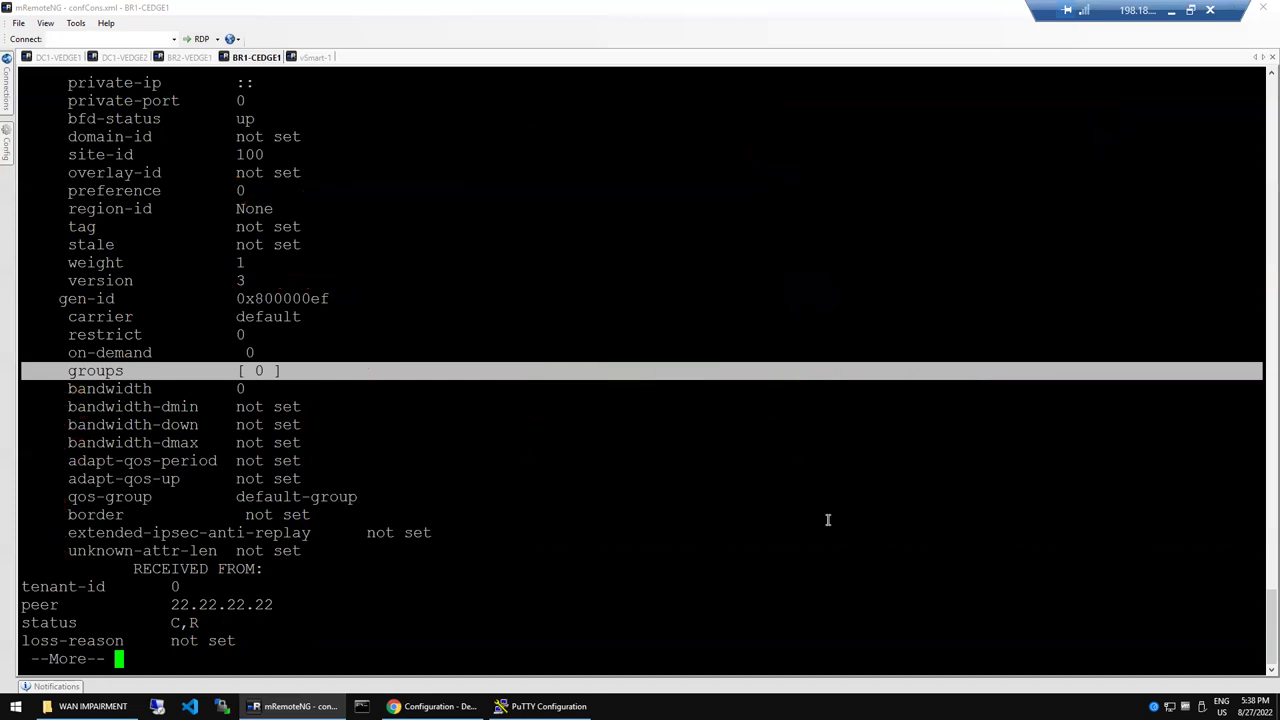
Step: Switch to the BR2-VEDGE1 session and refresh its prompt repeatedly to check the device's hostname
left_click(183, 59)
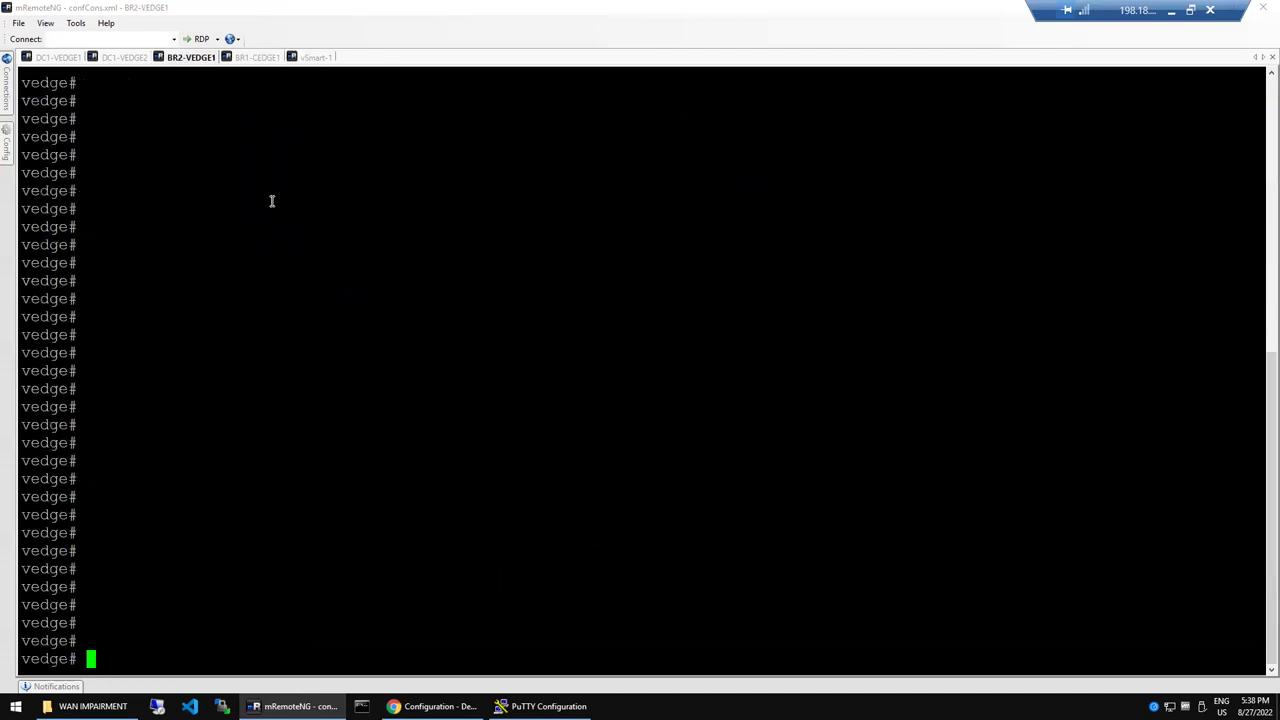
double_click(238, 257)
key("Return")
key("Return")
key("Return")
key("Return")
key("Return")
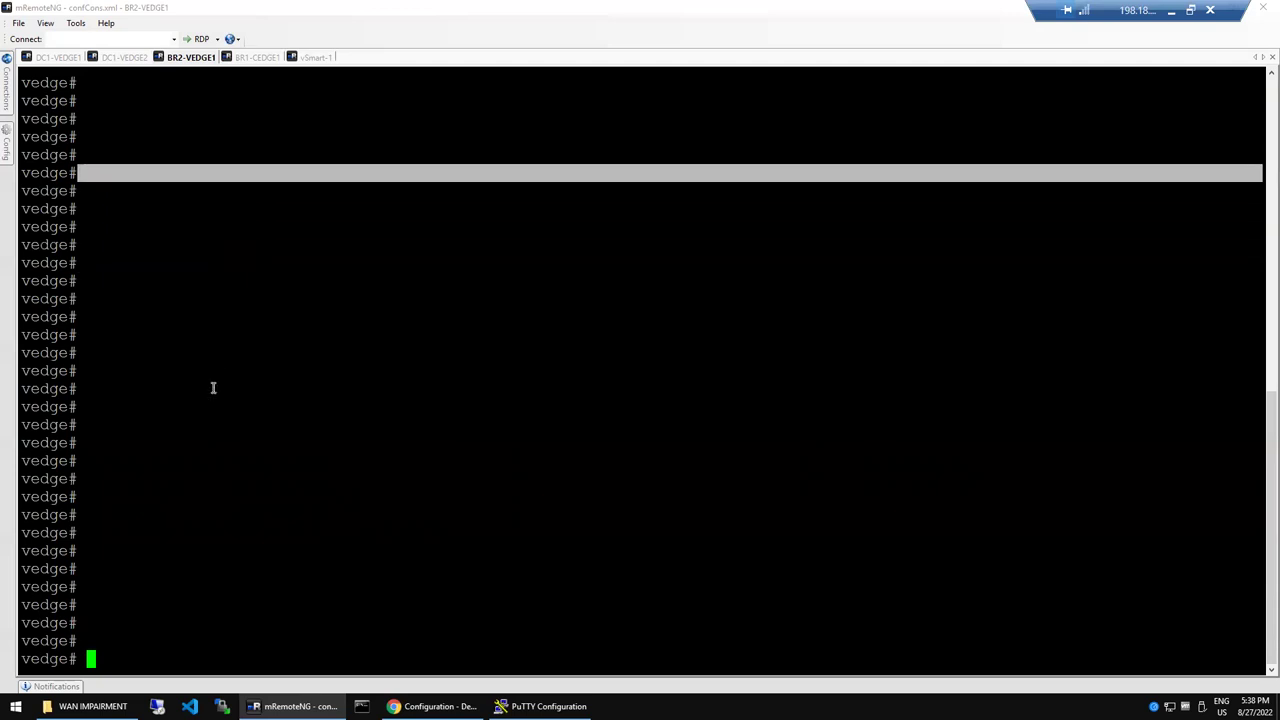
double_click(213, 388)
key("Return")
key("Return")
key("Return")
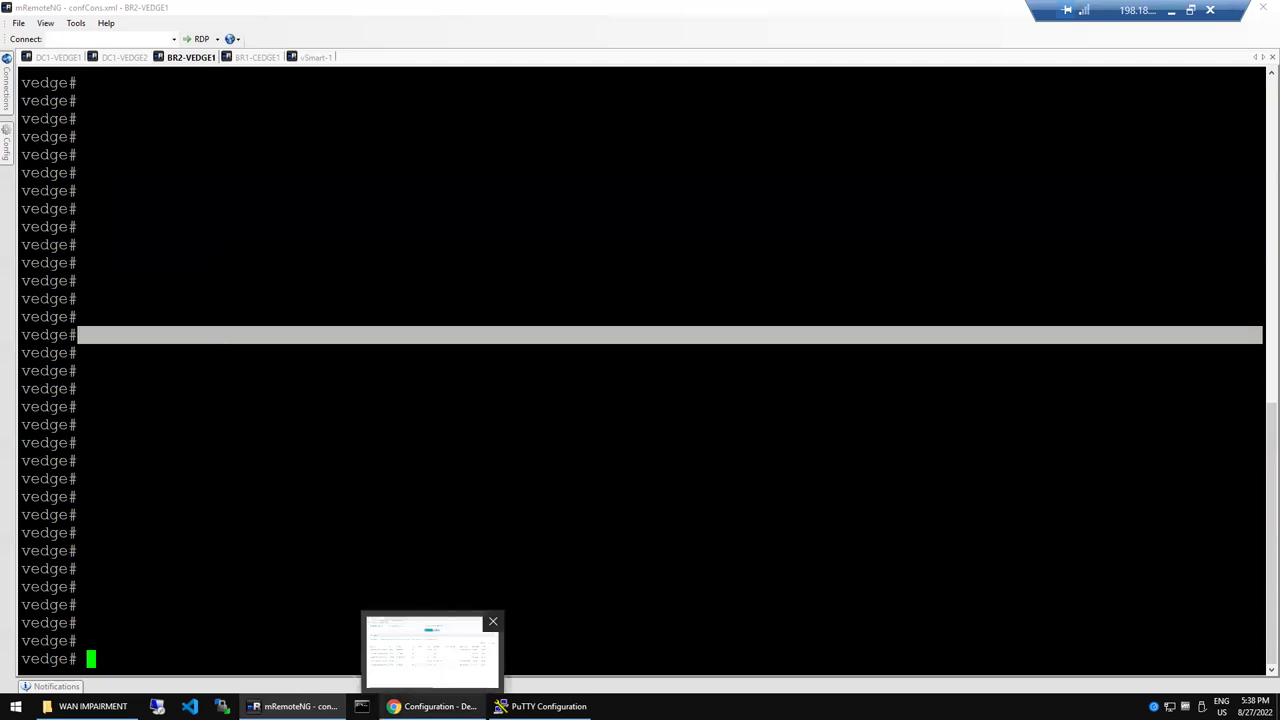
Step: Switch to vManage in Chrome and refresh the WAN Edge List to check the device status of the BranchType2Template-vEdge device
left_click(432, 706)
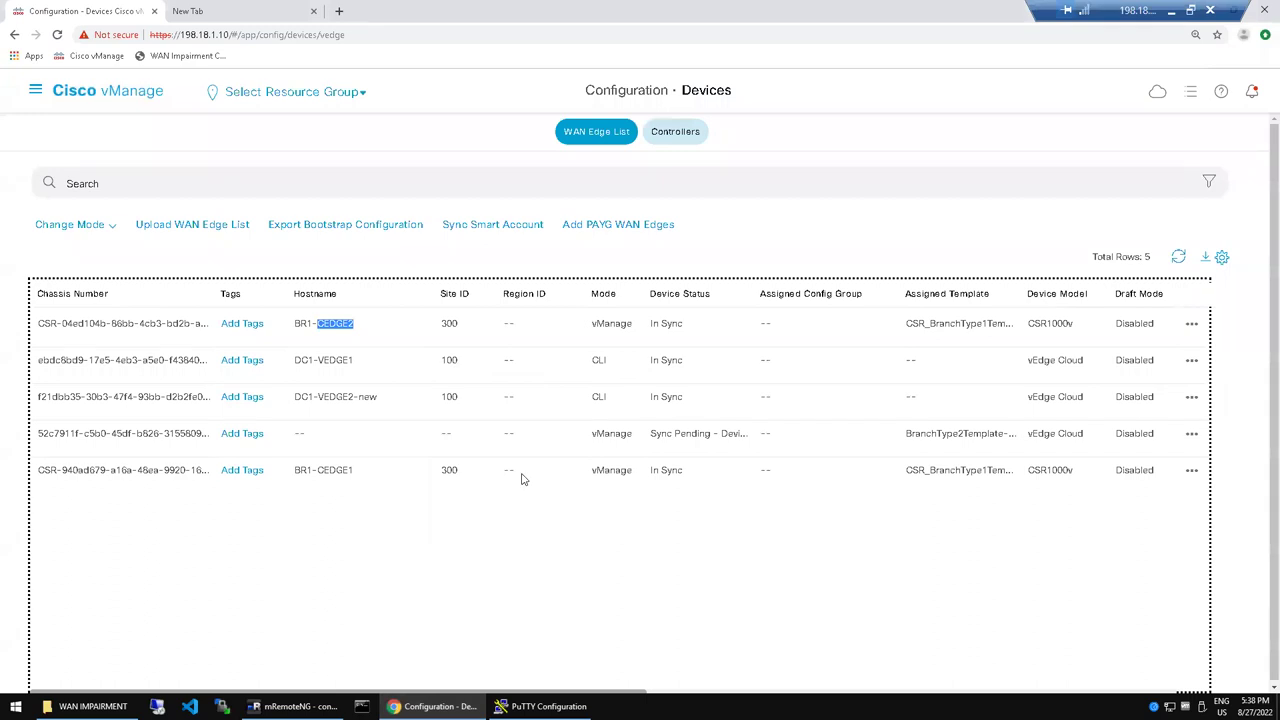
left_click(1178, 258)
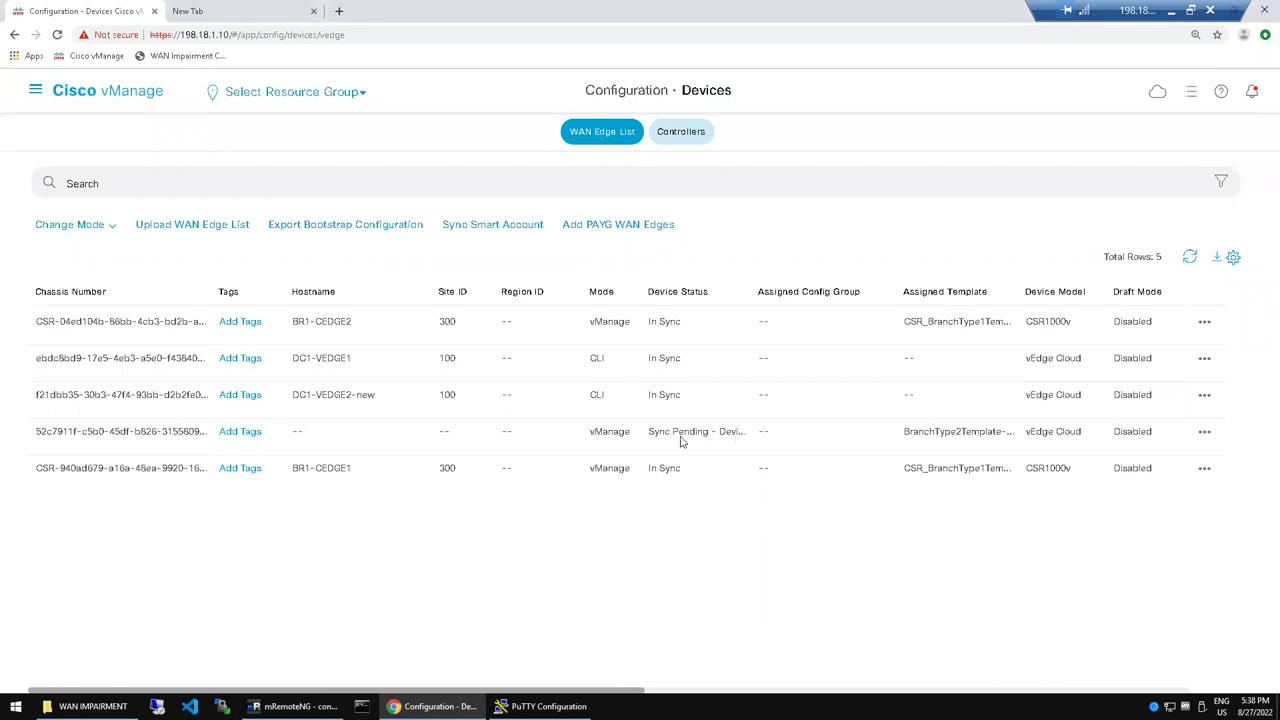
left_click(1190, 258)
Step: Open the Device Templates list under Configuration and check the attached devices and template status of BranchType2Template-vEdge
left_click(36, 90)
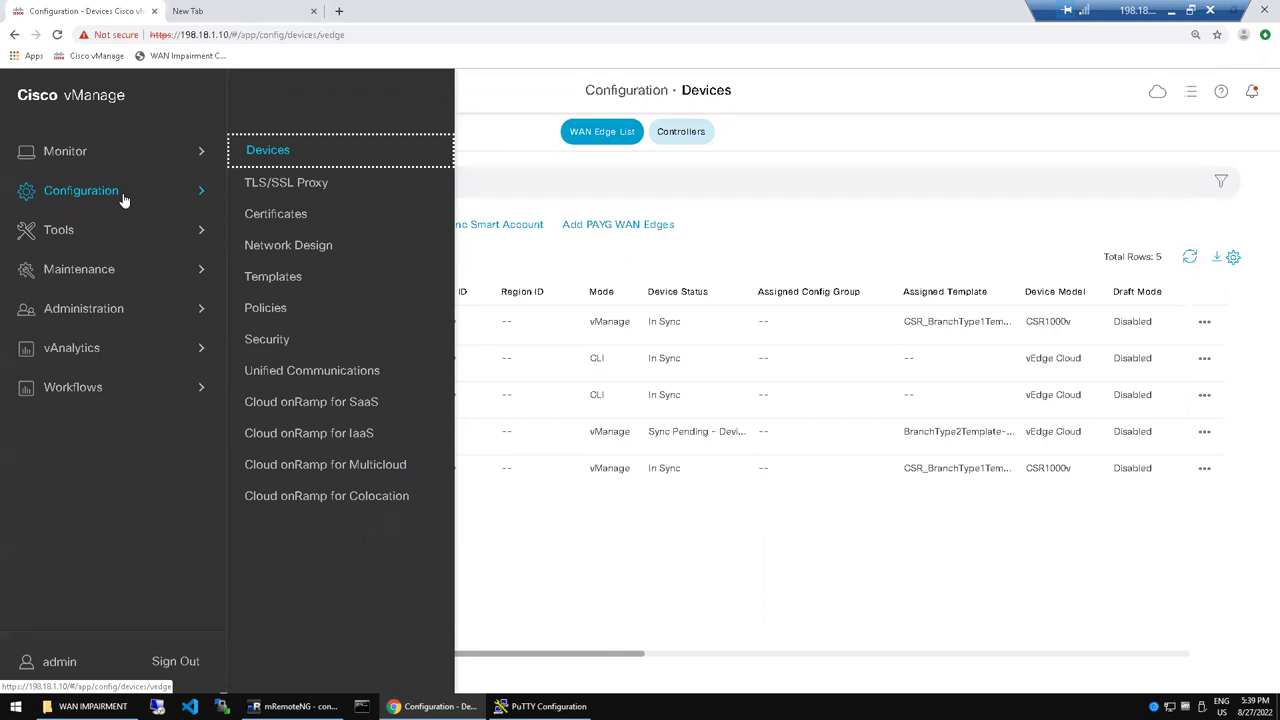
left_click(272, 280)
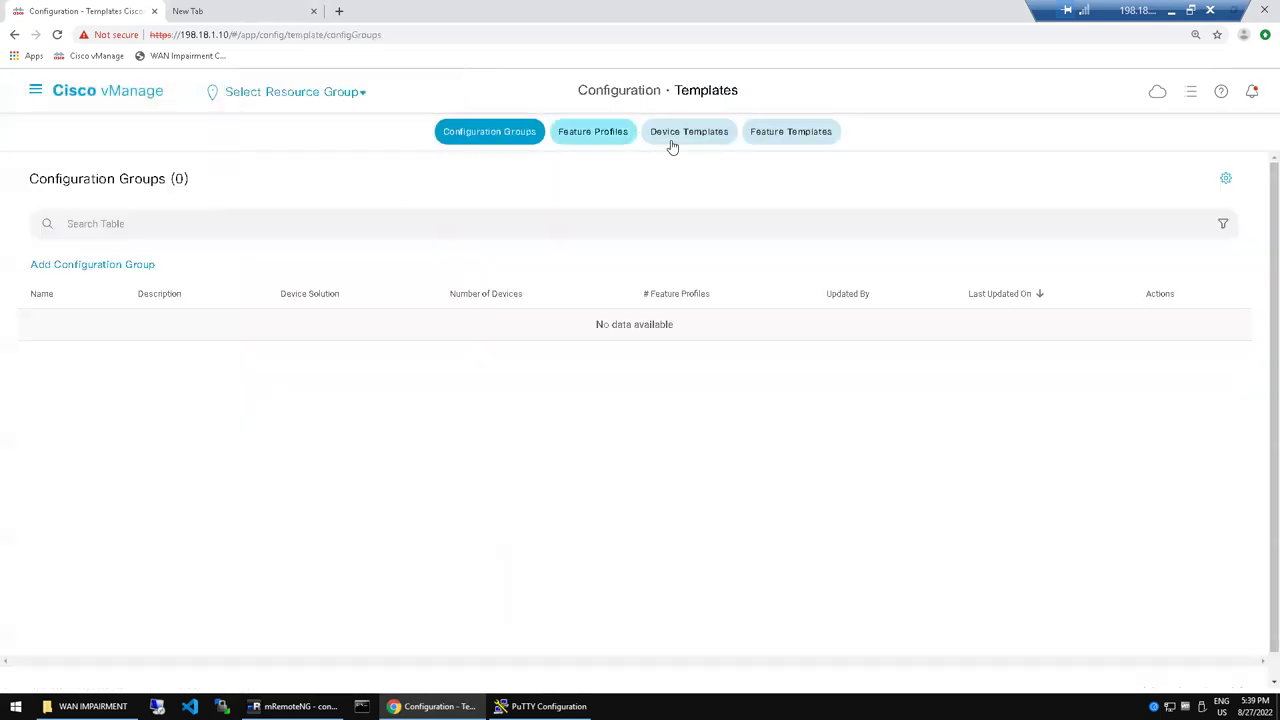
left_click(672, 144)
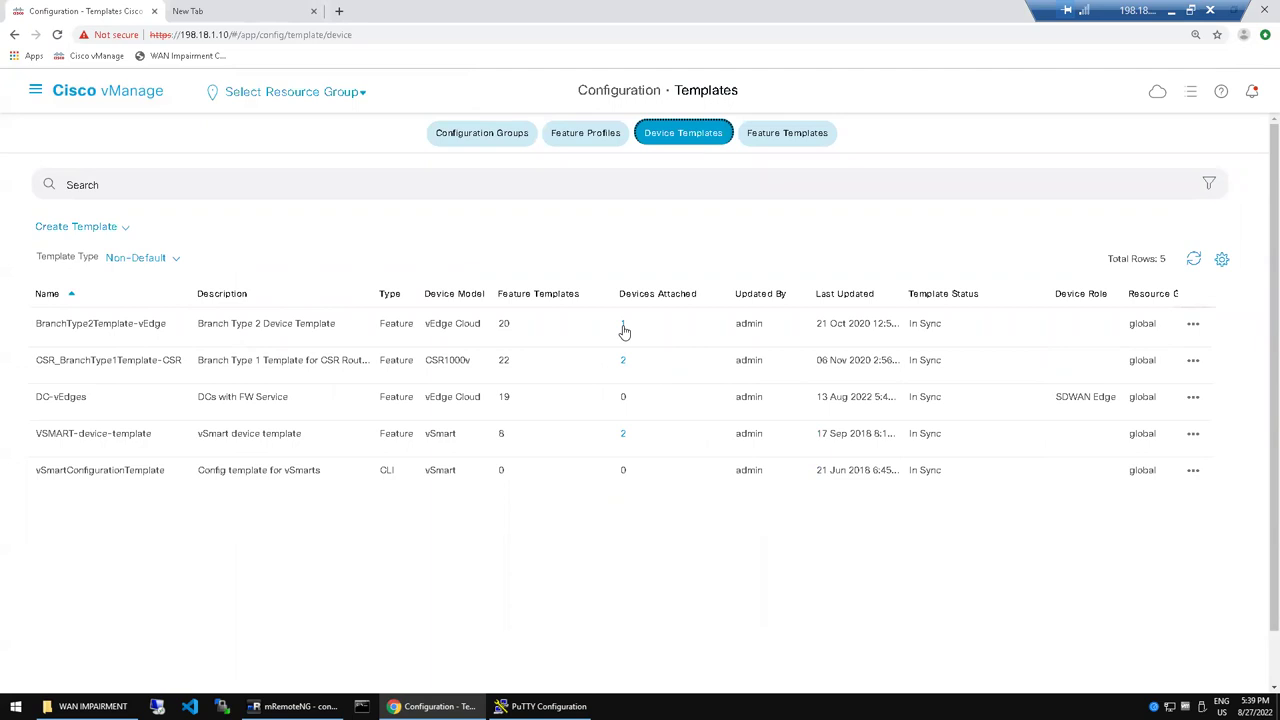
triple_click(925, 333)
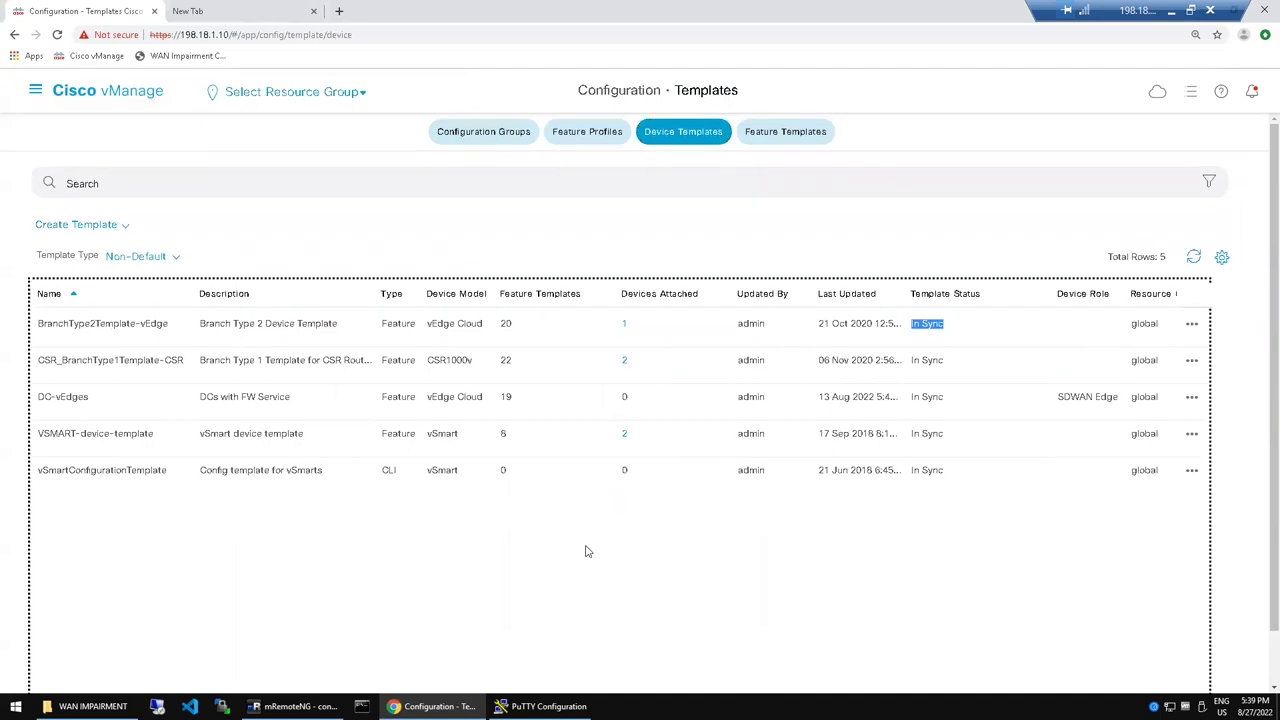
Step: Switch back to mRemoteNG, locate BR2-VEDGE1 among the Branches connections and return to its open session
left_click(545, 706)
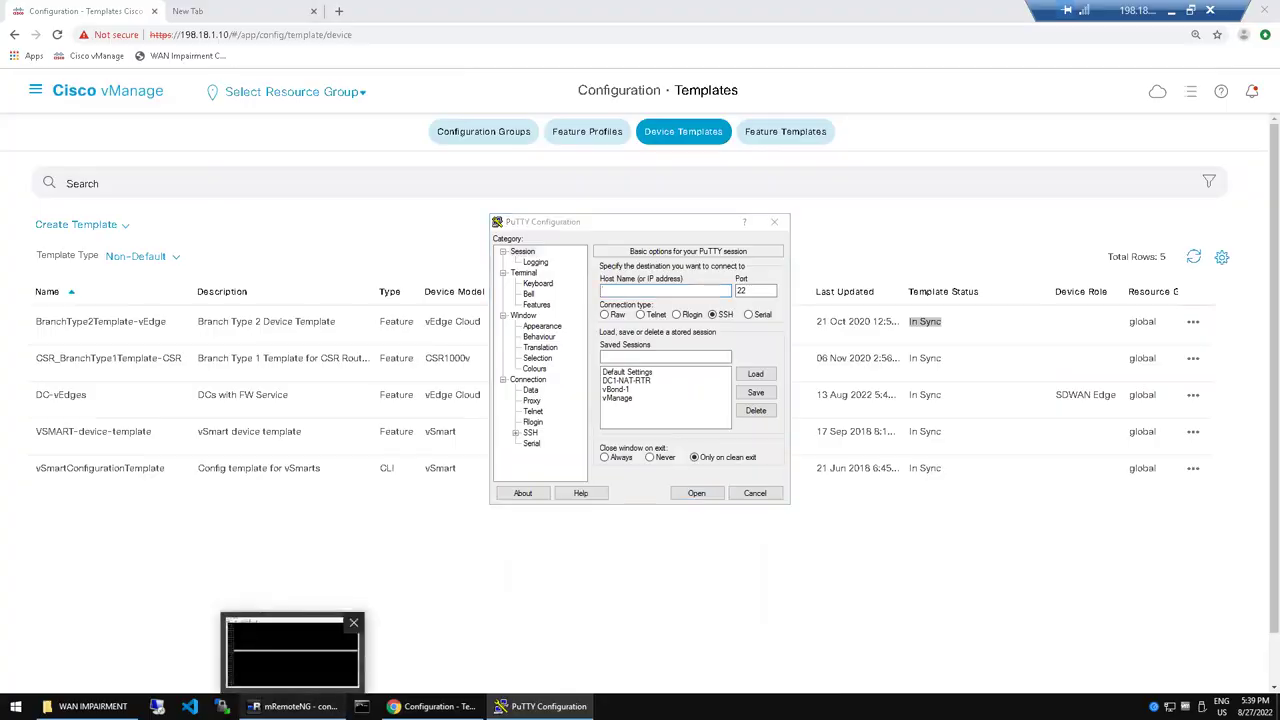
left_click(295, 706)
left_click(334, 415)
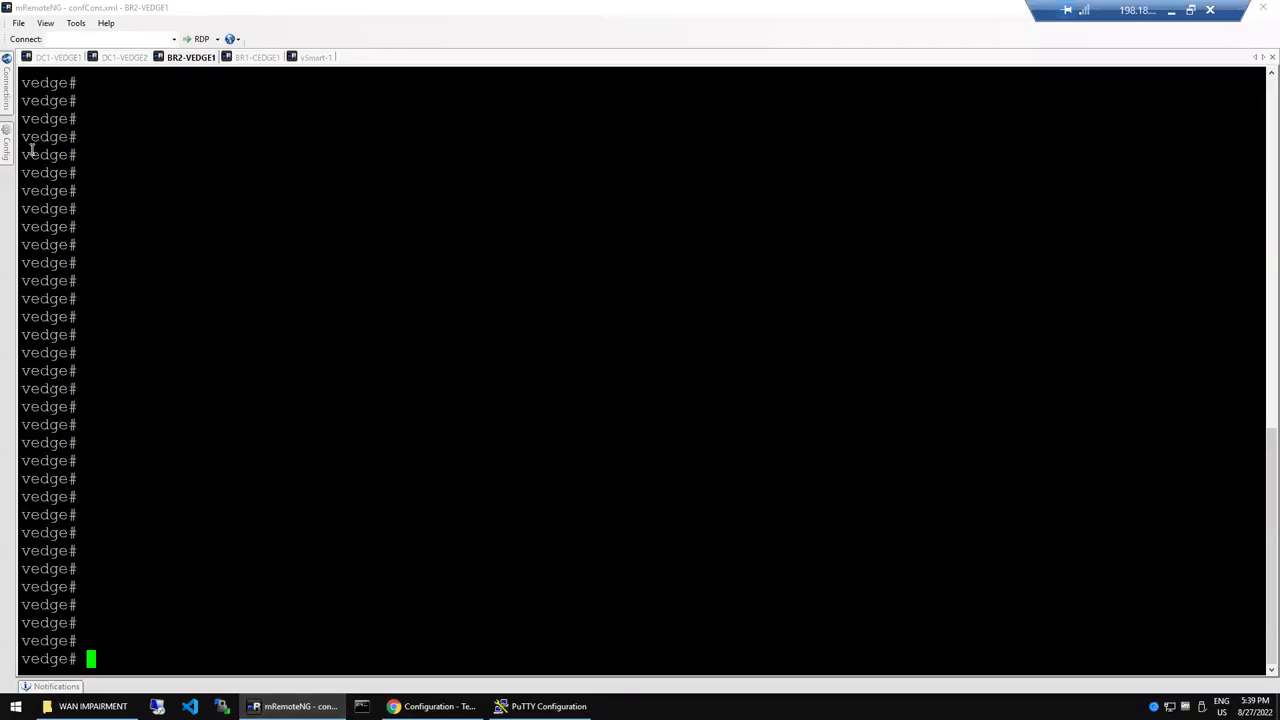
mouse_move(5, 100)
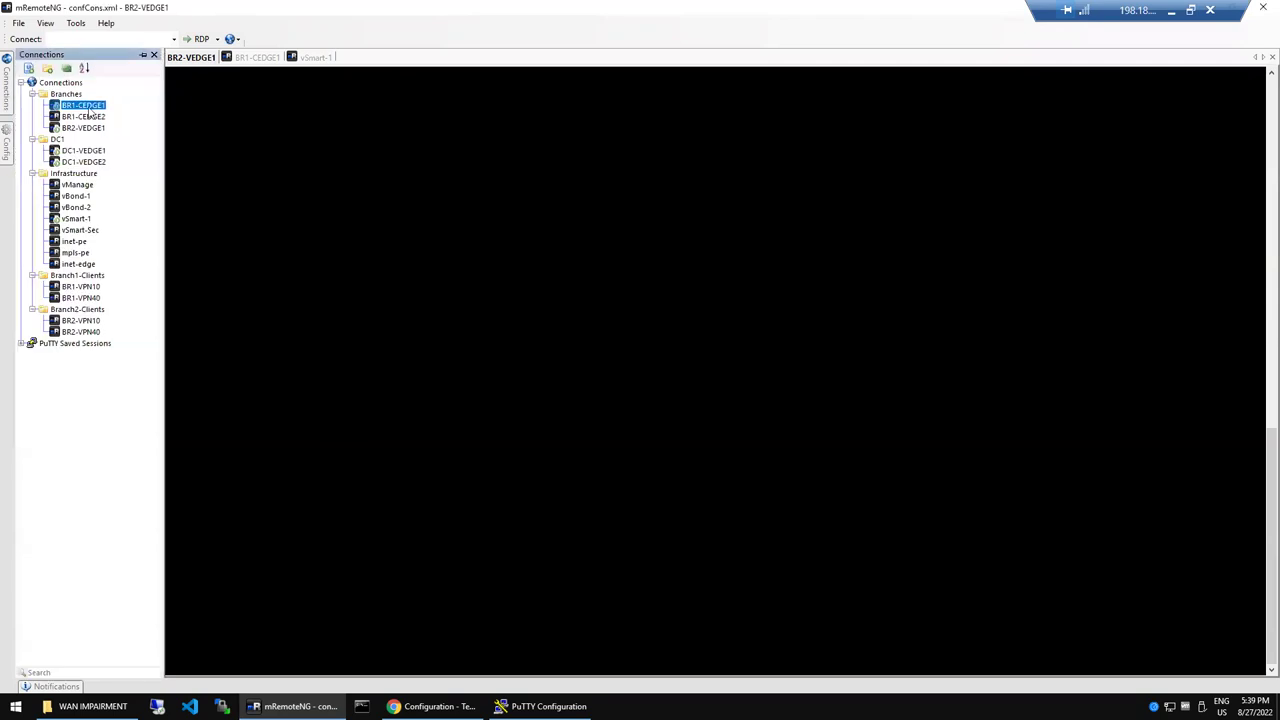
left_click(84, 128)
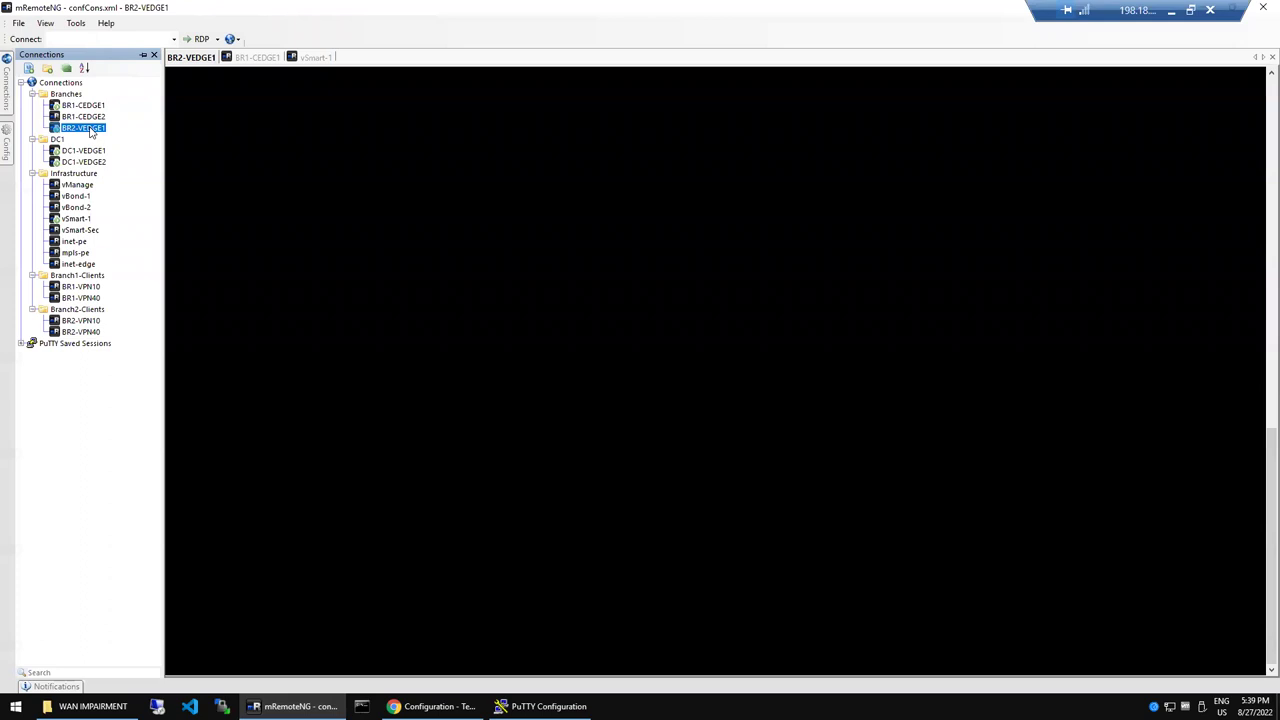
left_click(320, 171)
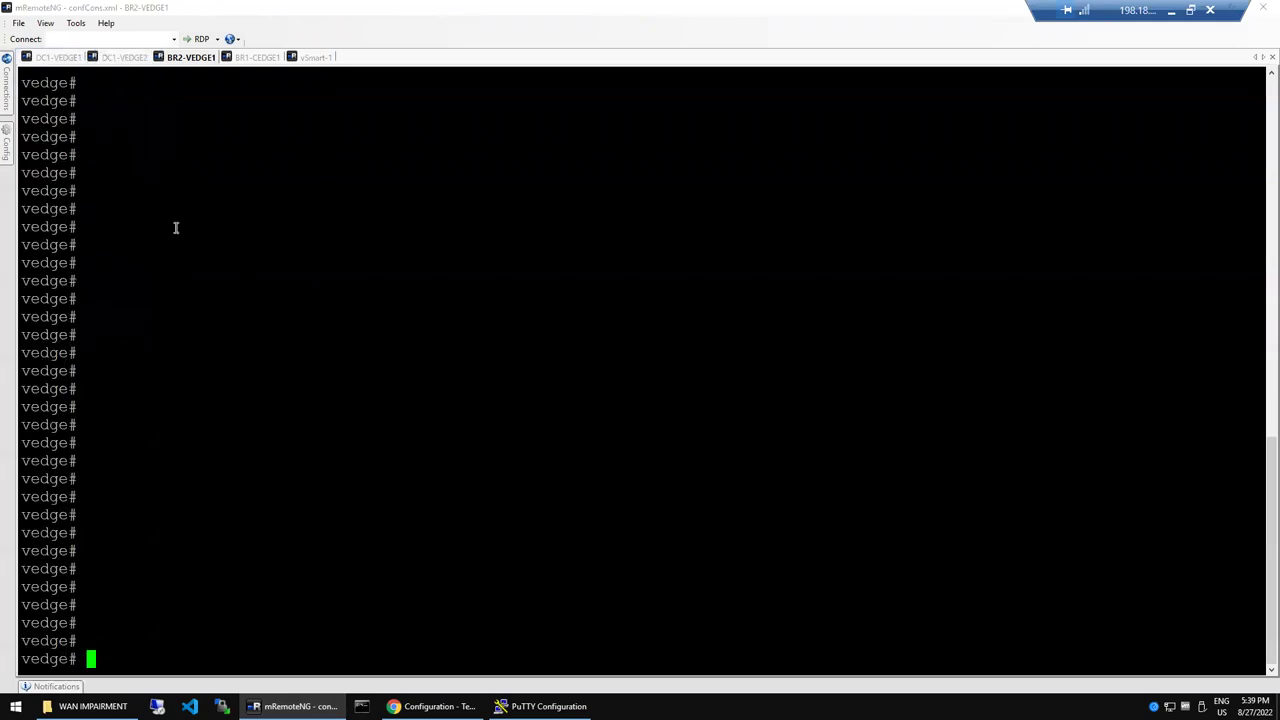
Step: Run show omp peers on BR2-VEDGE1 and refresh the prompt several times
type("show omp peers")
key("Return")
key("Return")
key("Return")
key("Return")
key("Return")
key("Return")
key("Return")
key("Return")
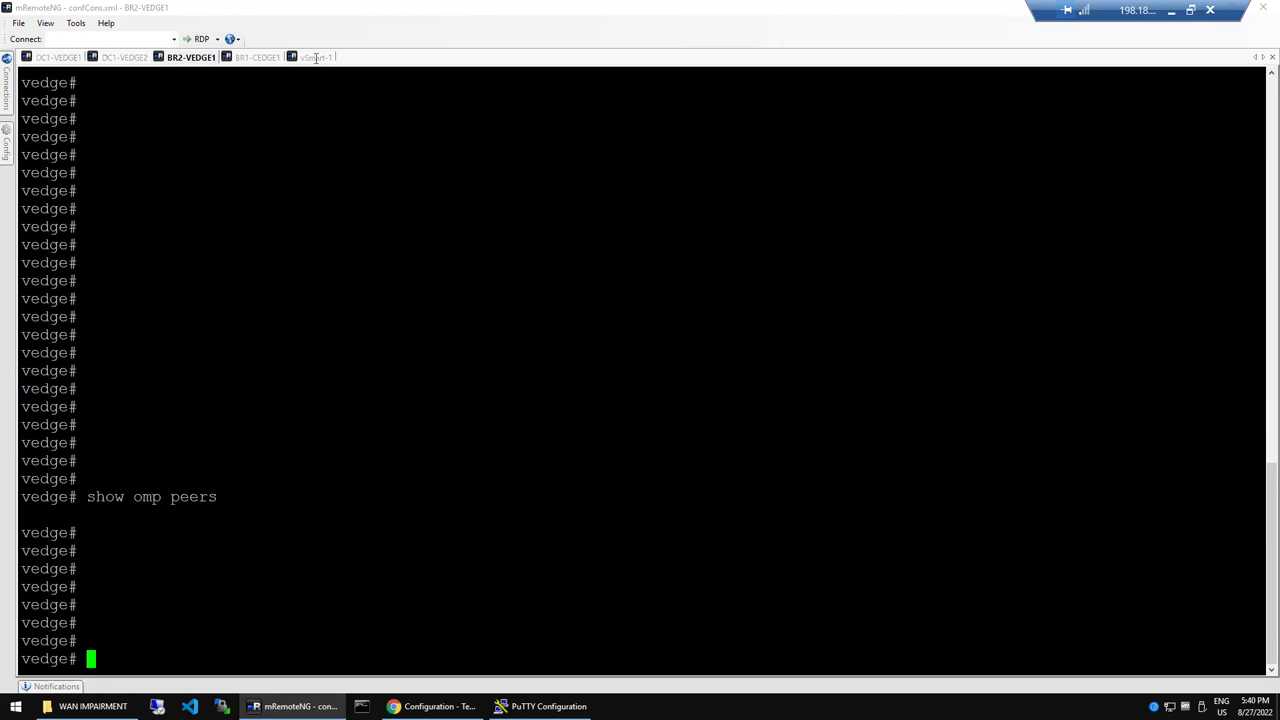
Step: Switch to the BR1-CEDGE1 session, page to the end of the TLOC output and prepare the show sdwan omp command
left_click(257, 58)
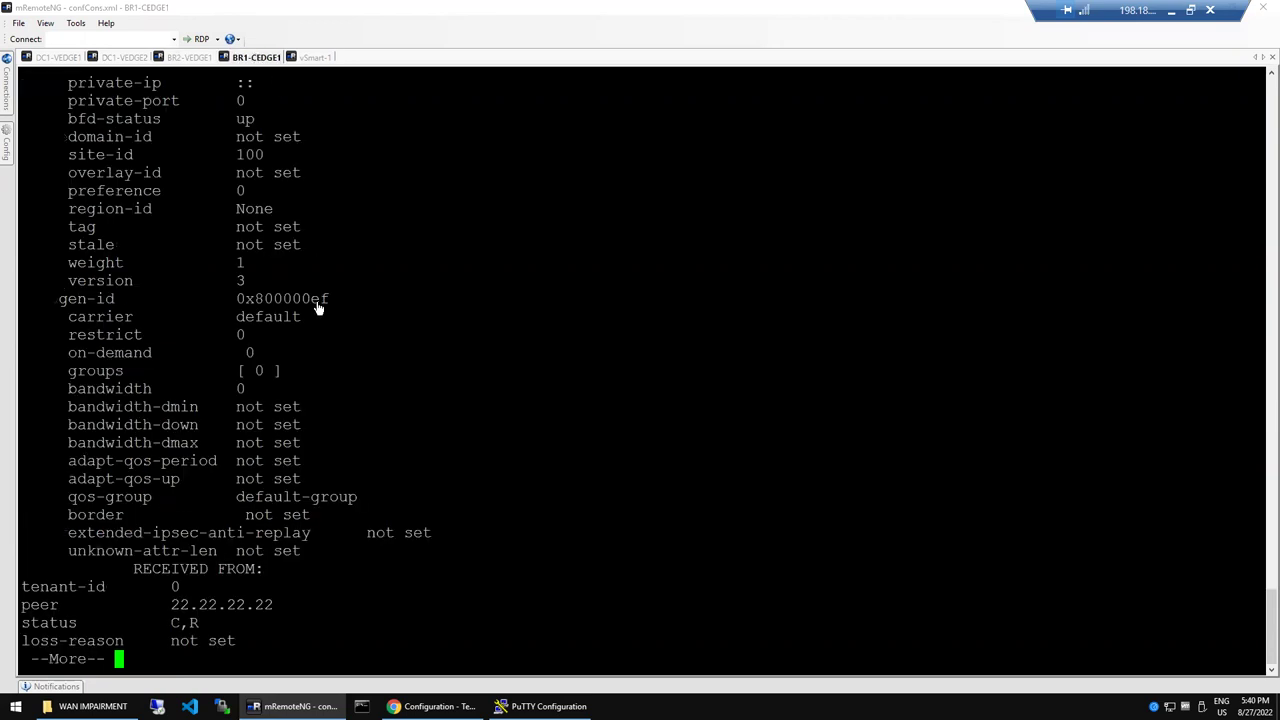
key("space")
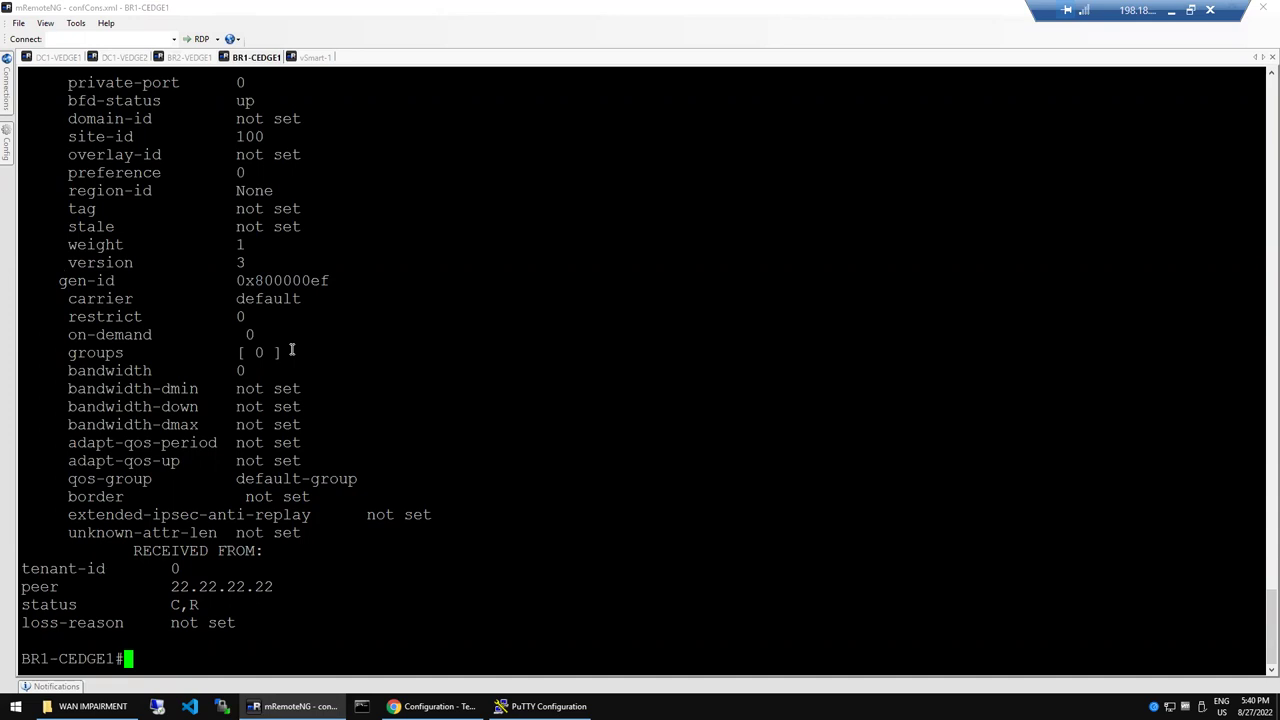
type("show sdwan ?omp ")
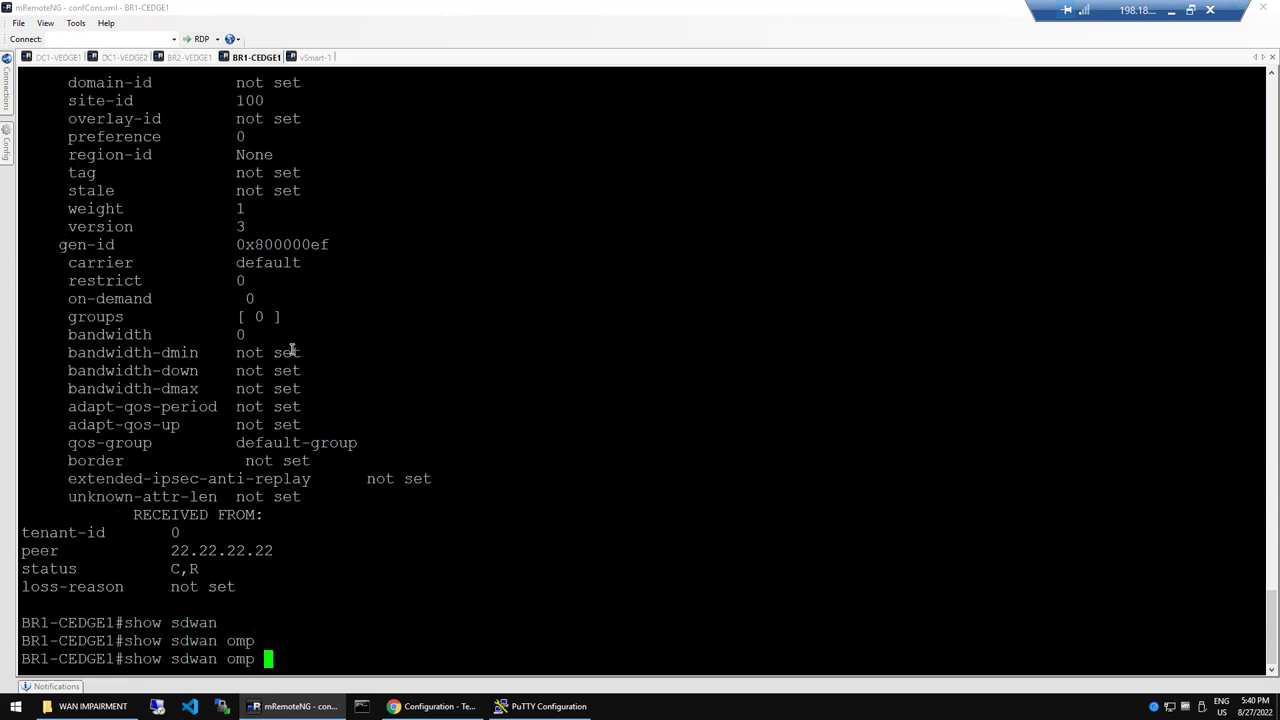
type("?pe")
key("Tab")
key("BackSpace")
key("BackSpace")
key("BackSpace")
key("BackSpace")
key("BackSpace")
key("BackSpace")
key("BackSpace")
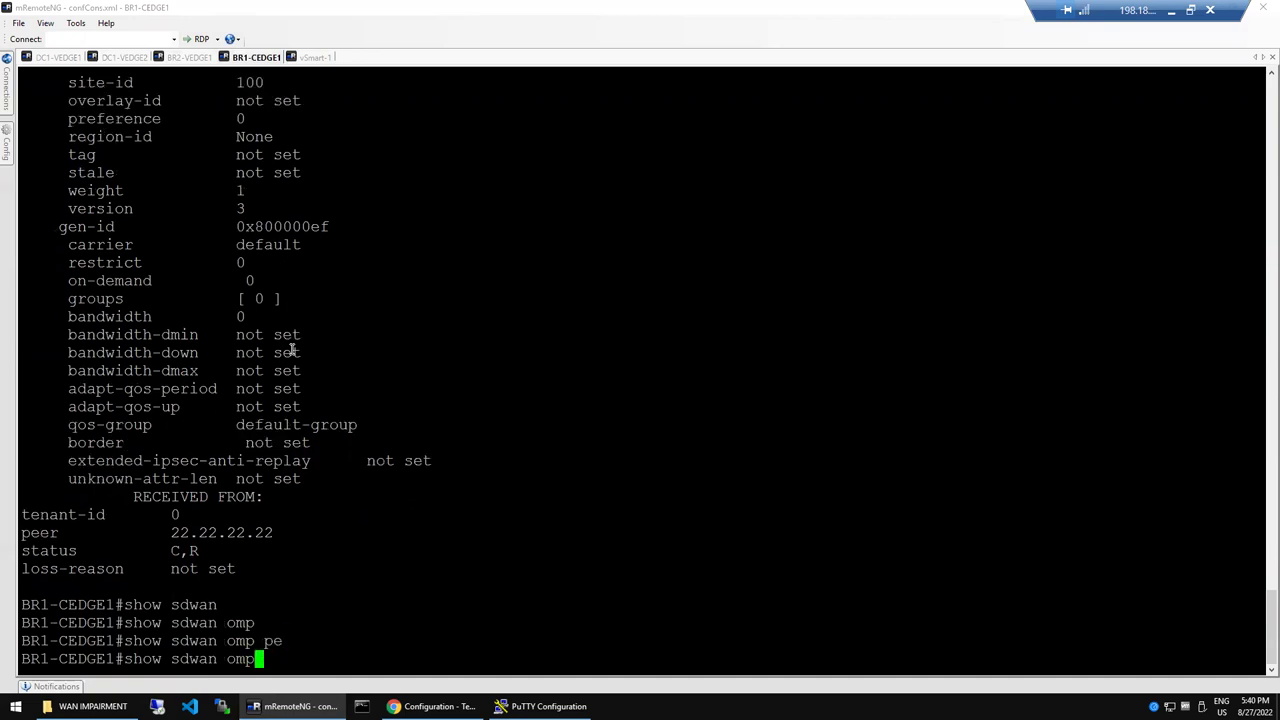
Step: List the options for show sdwan omp routes, highlight the A.B.C.D/nn prefix option, and run the command without options
type("ro")
key("Tab")
type("?")
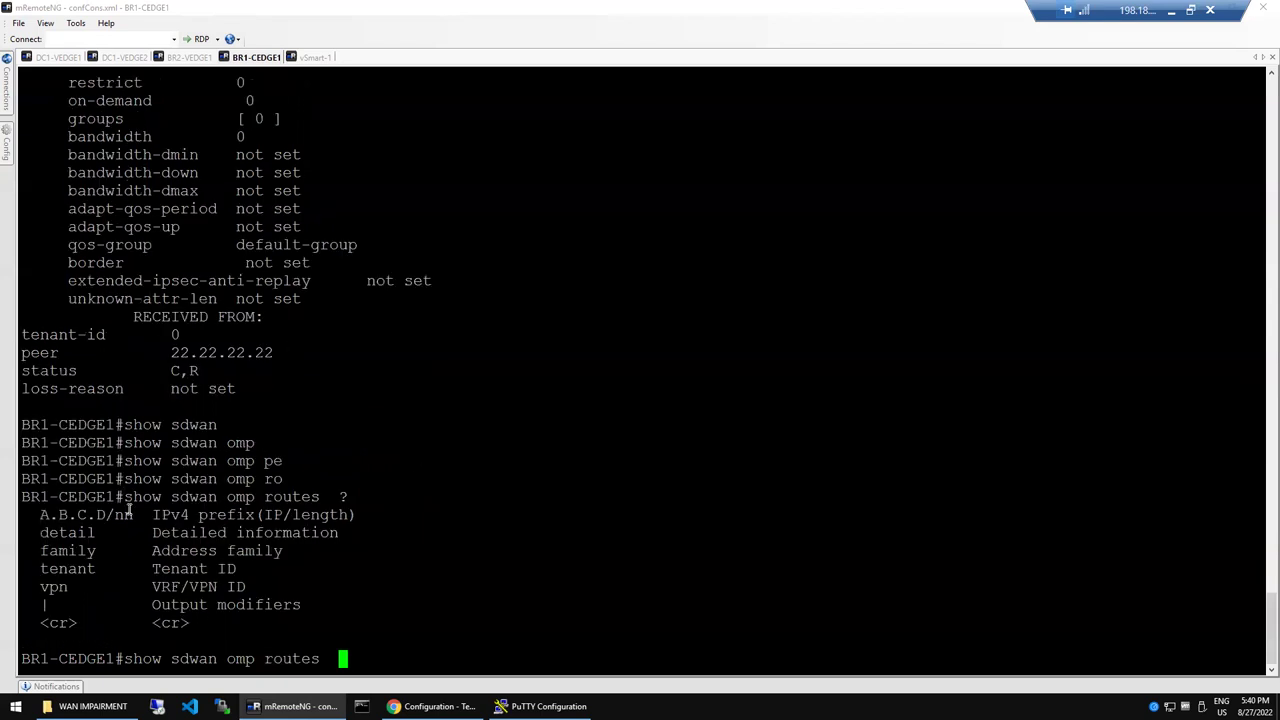
double_click(57, 514)
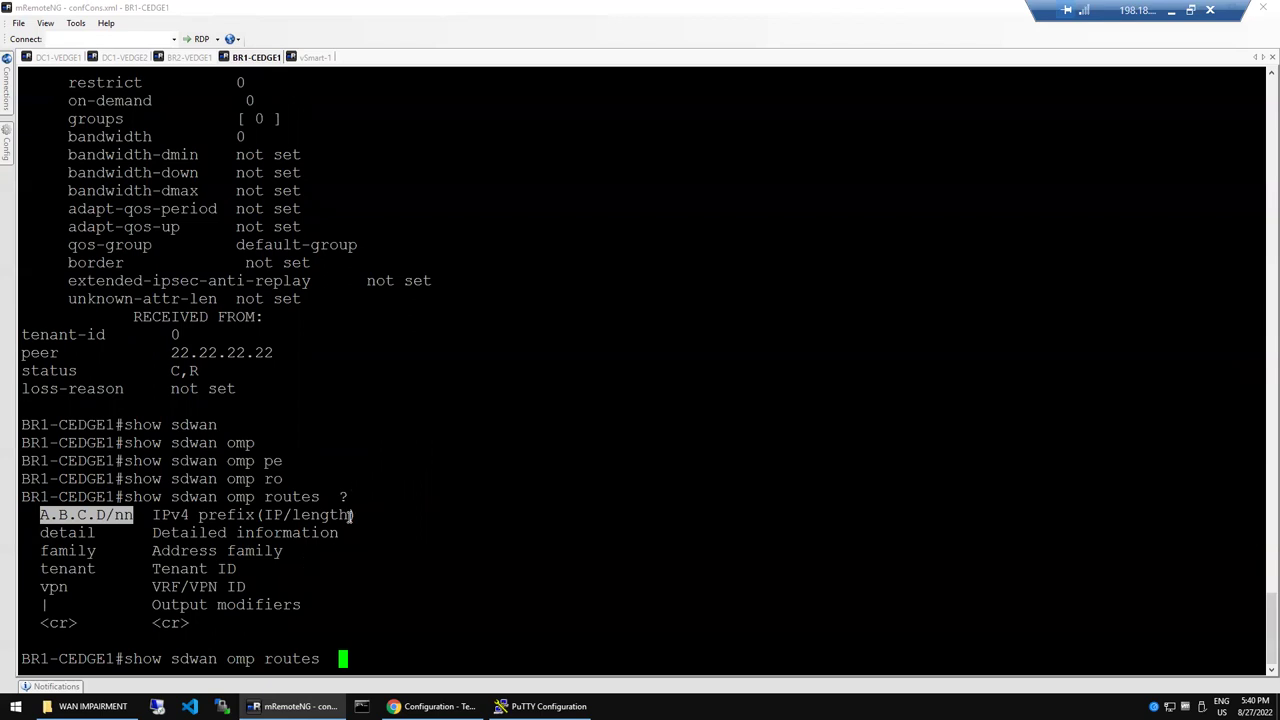
key("Return")
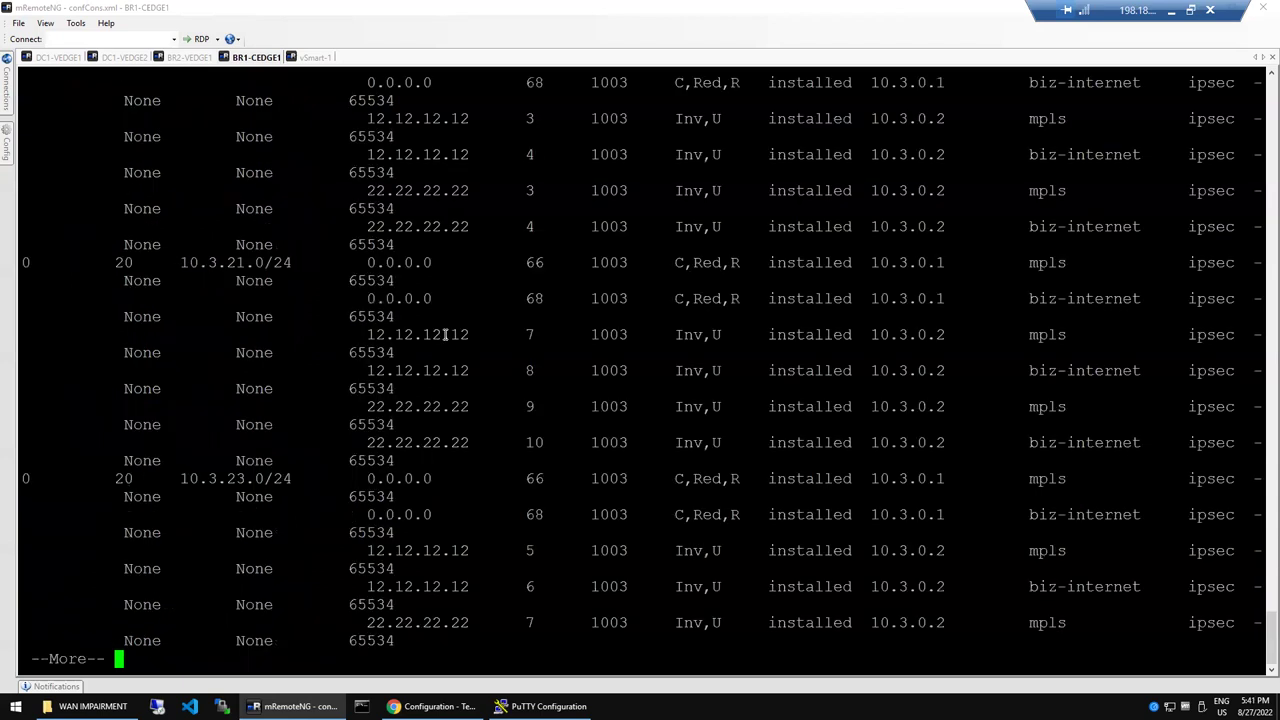
Step: Examine the 10.3.21.0/24 route entry, the status code legend and the column headers in the OMP routes output
triple_click(242, 264)
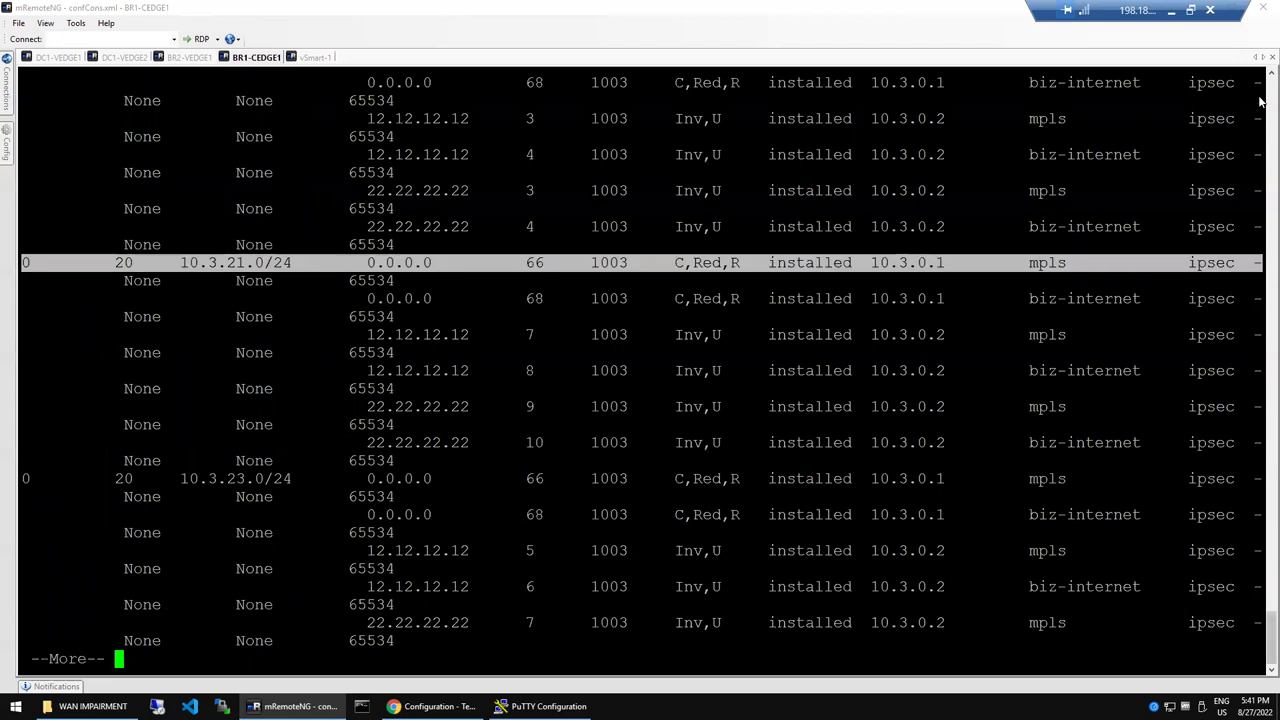
scroll(1260, 100, "up", 5)
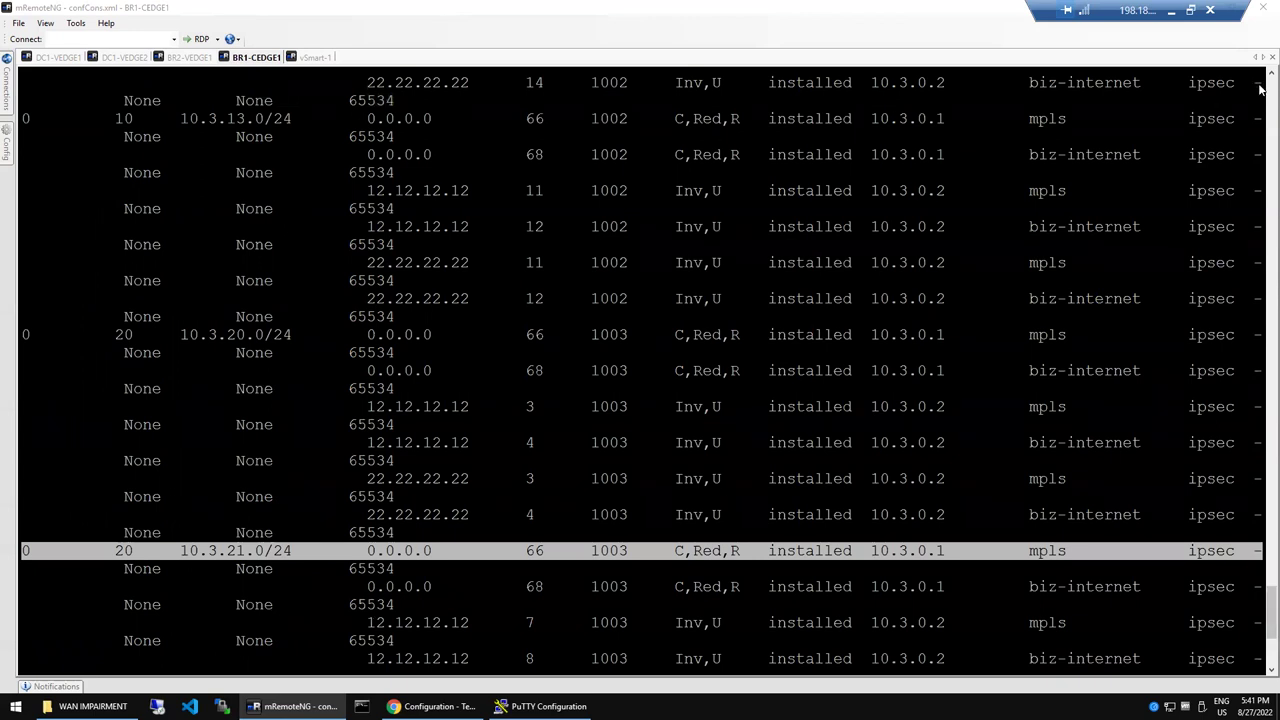
scroll(1200, 90, "up", 15)
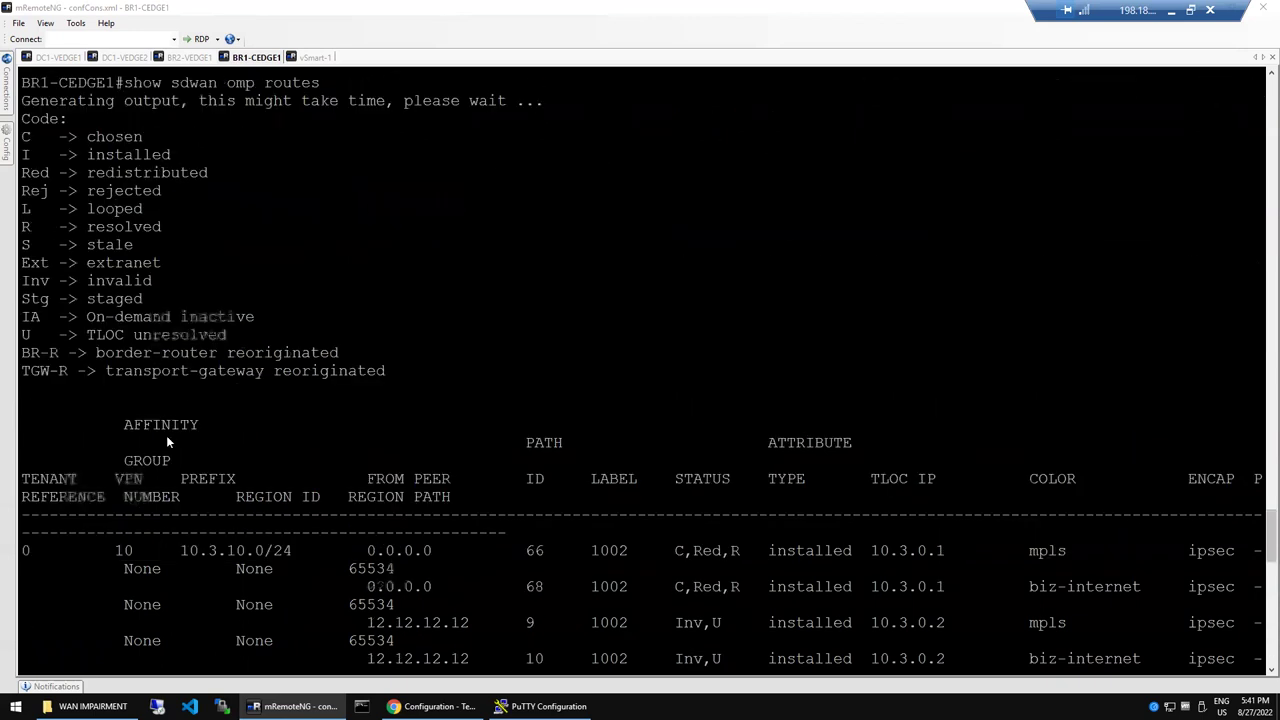
scroll(98, 448, "up", 5)
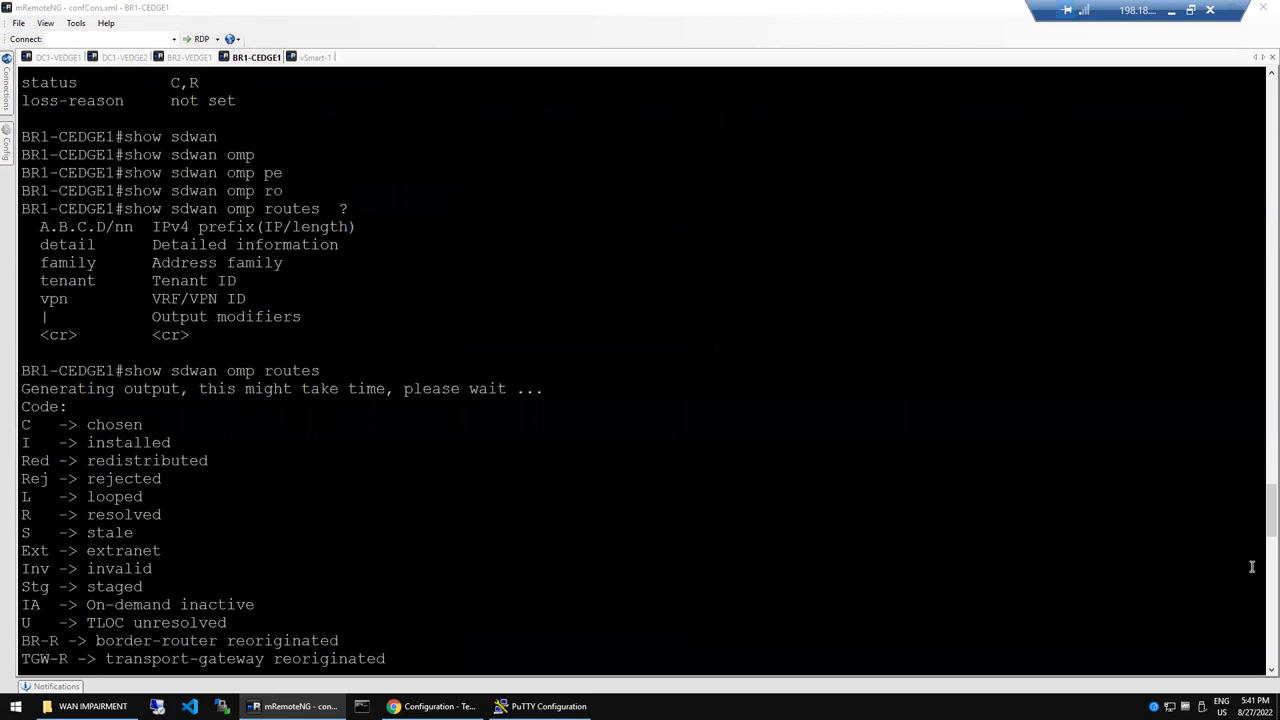
left_click(1268, 671)
left_click_drag(1262, 676, 1262, 676)
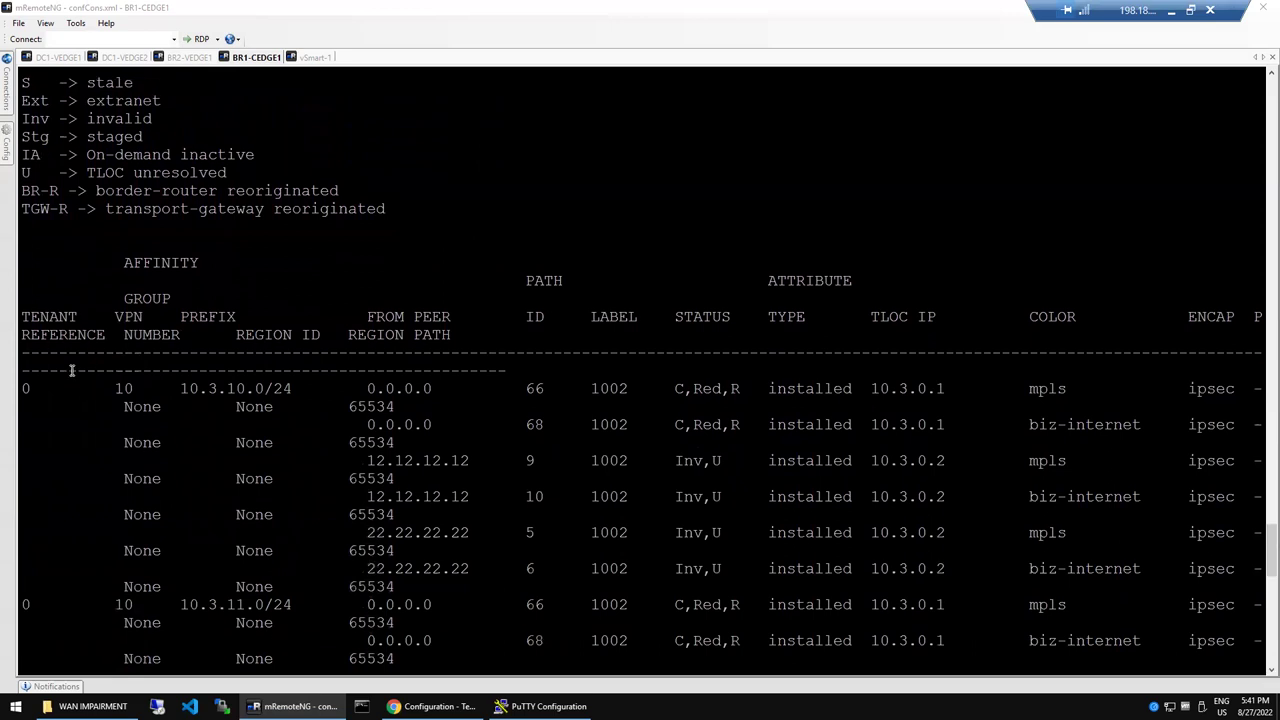
Step: Copy the OMP routes table from the BR1-CEDGE1 terminal and paste it into a new Notepad document
triple_click(28, 275)
left_click_drag(600, 475, 1232, 664)
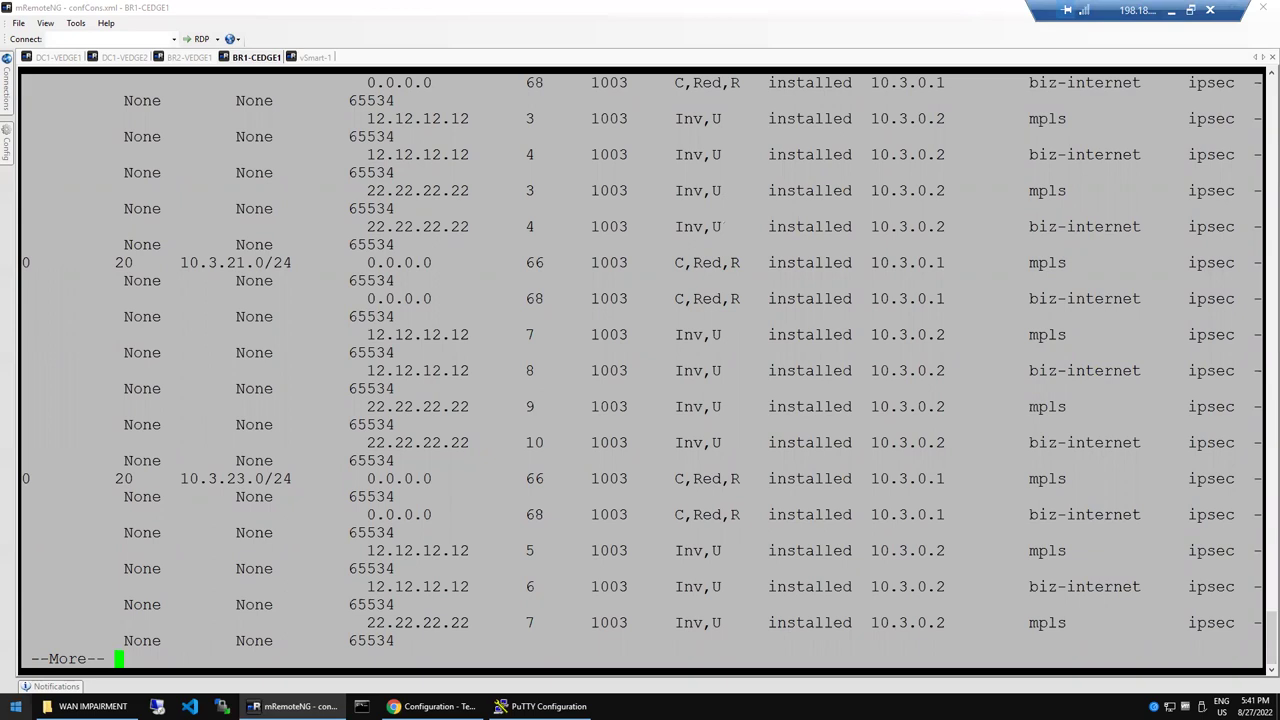
left_click(16, 706)
mouse_move(72, 700)
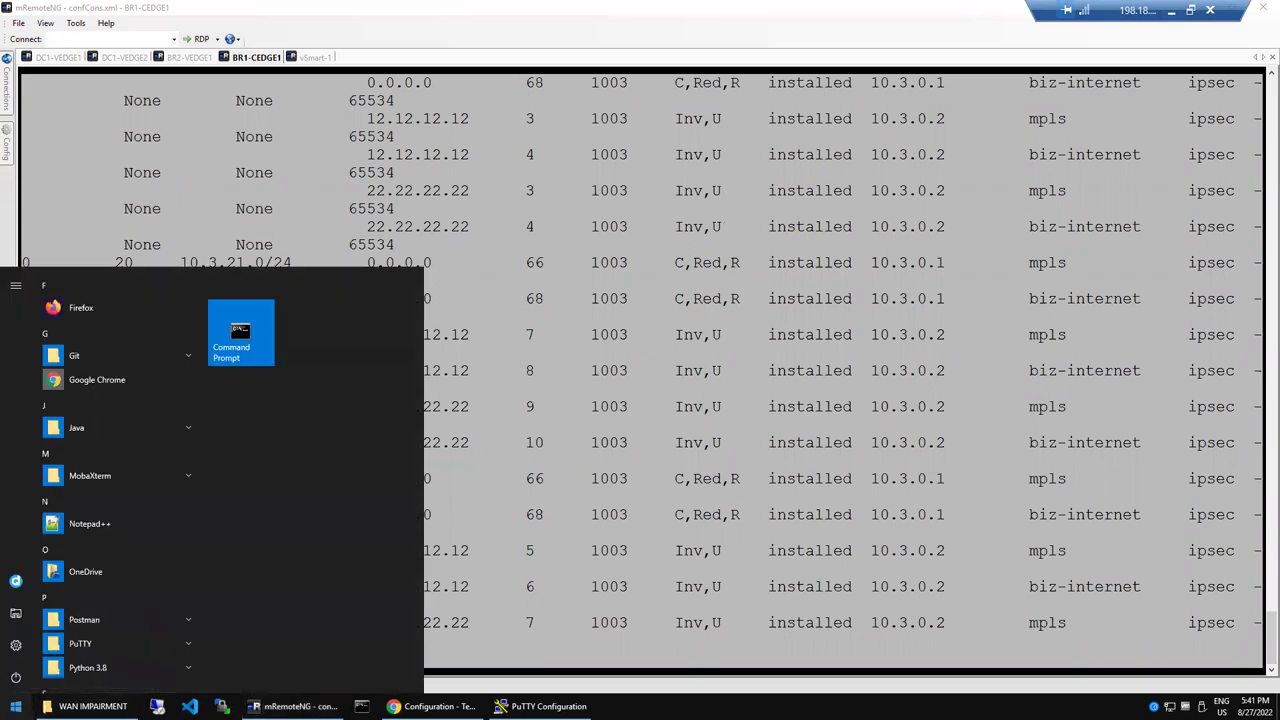
left_click(16, 706)
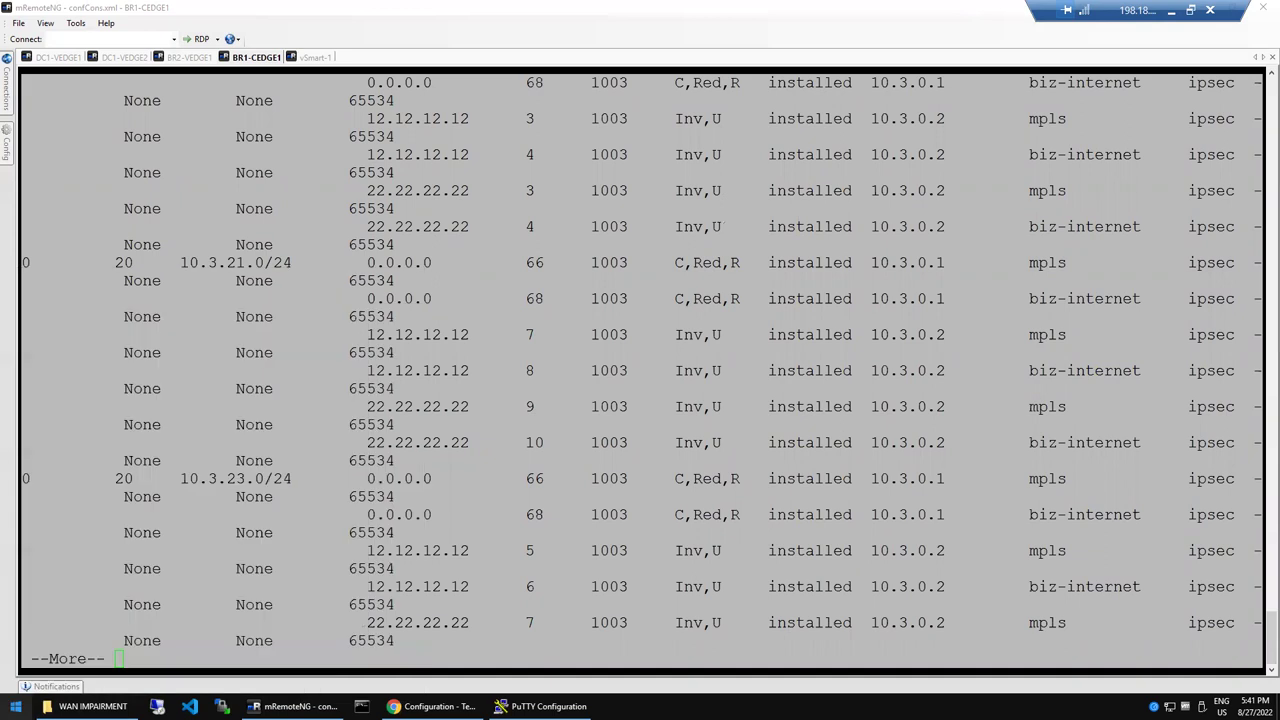
key("super")
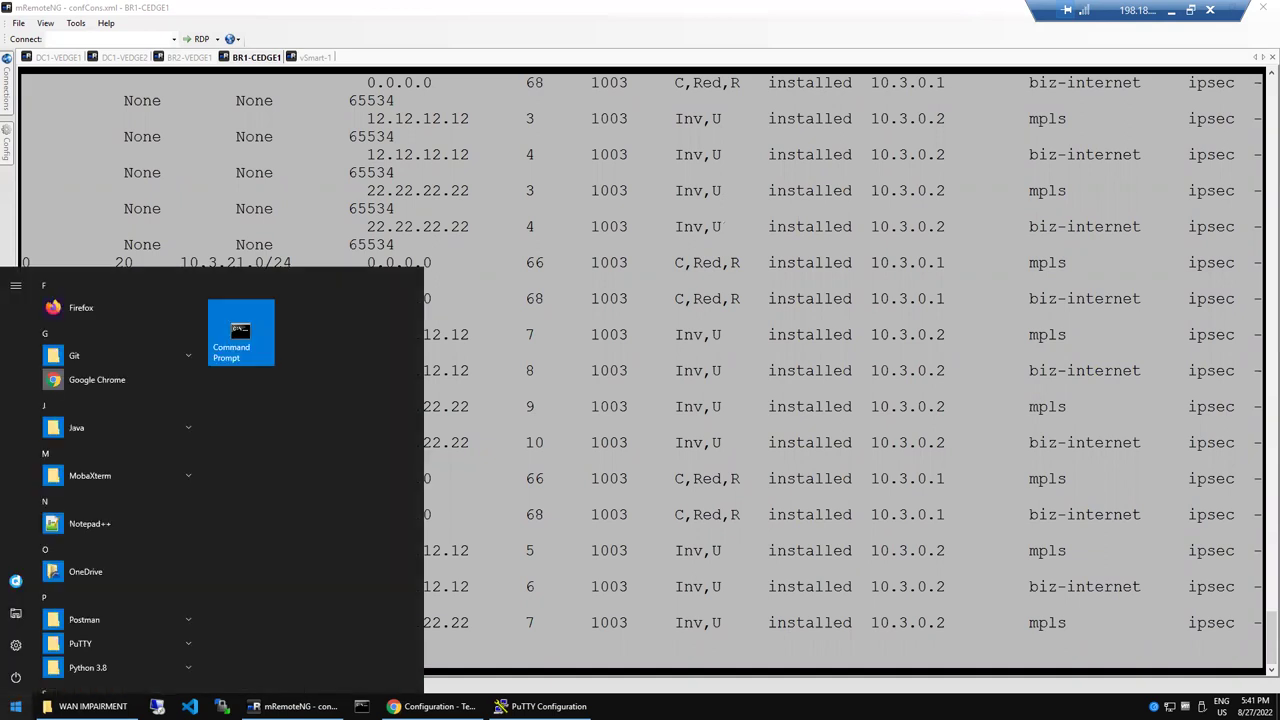
type("notepa")
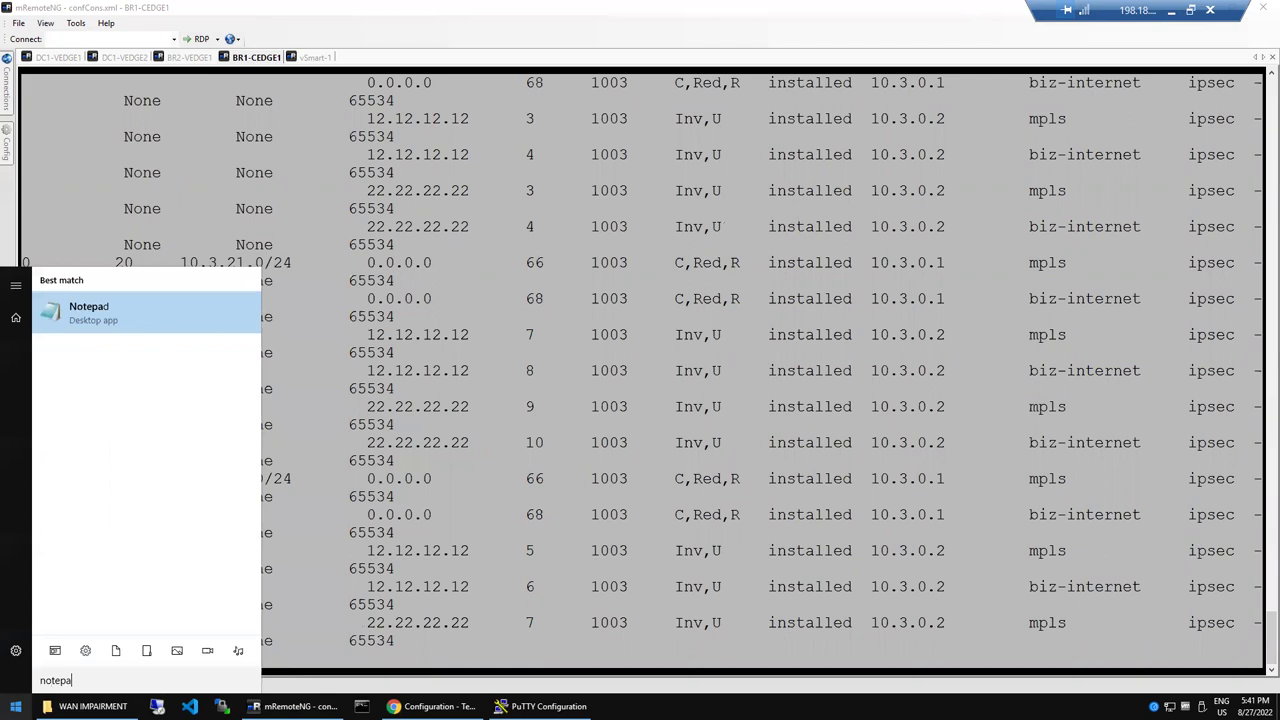
type("d")
key("Return")
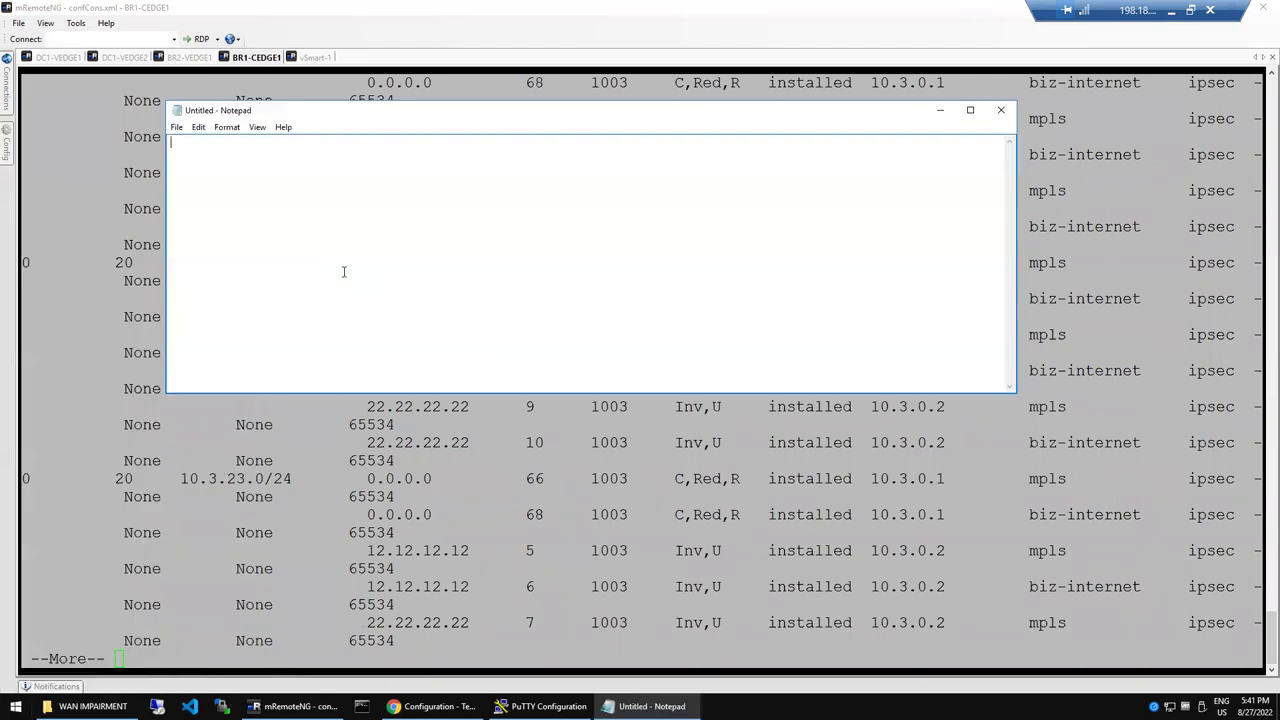
key("ctrl+v")
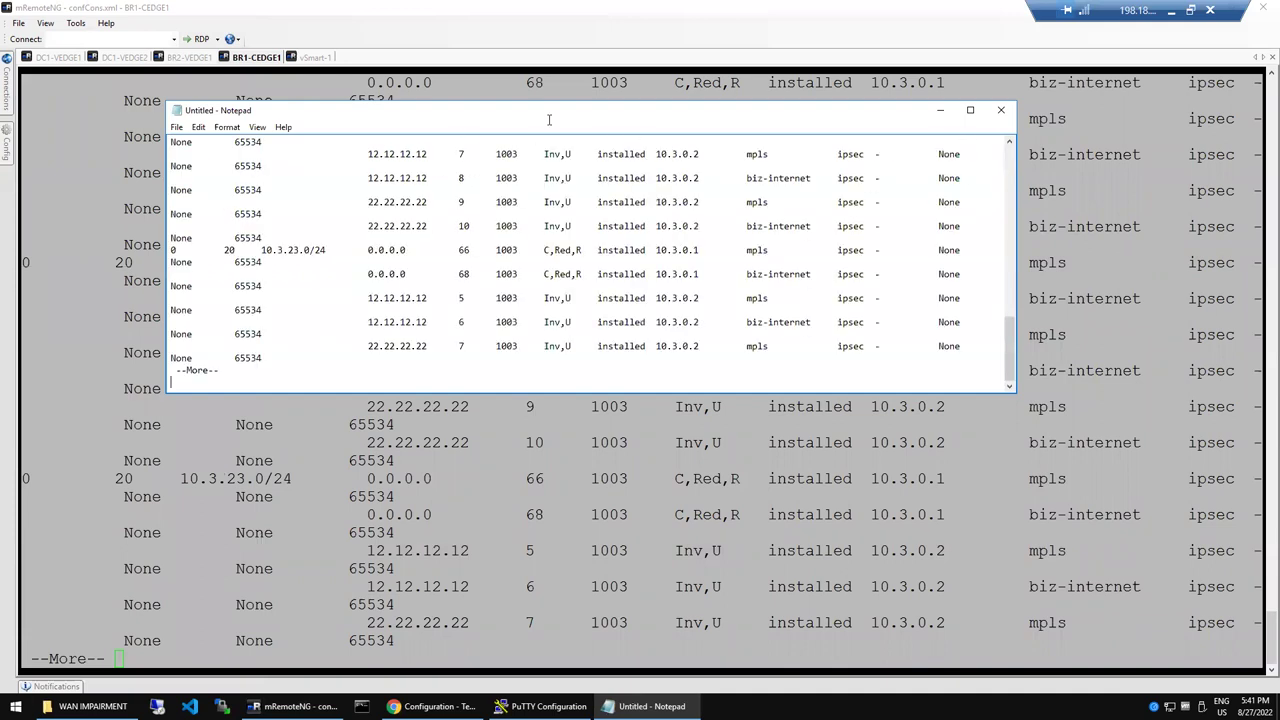
Step: Maximize the Notepad window and set its font size to 16 for the pasted OMP routes table
left_click_drag(551, 116, 385, 10)
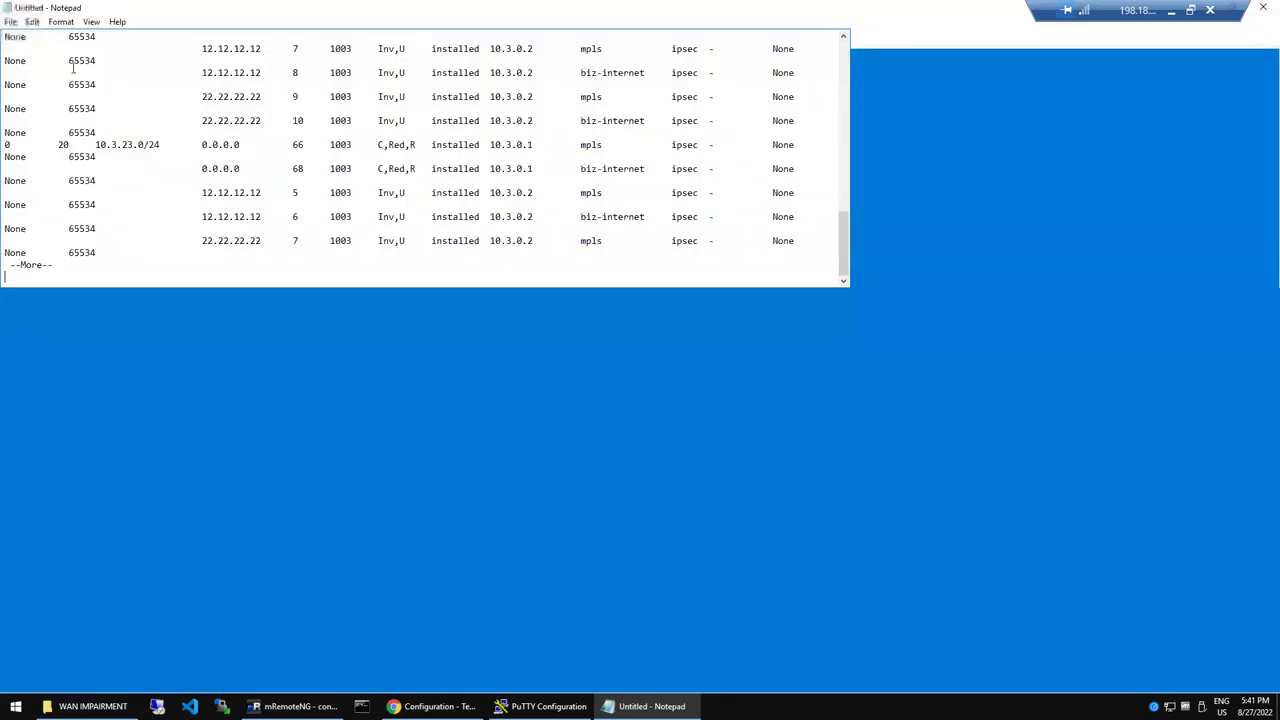
left_click(33, 22)
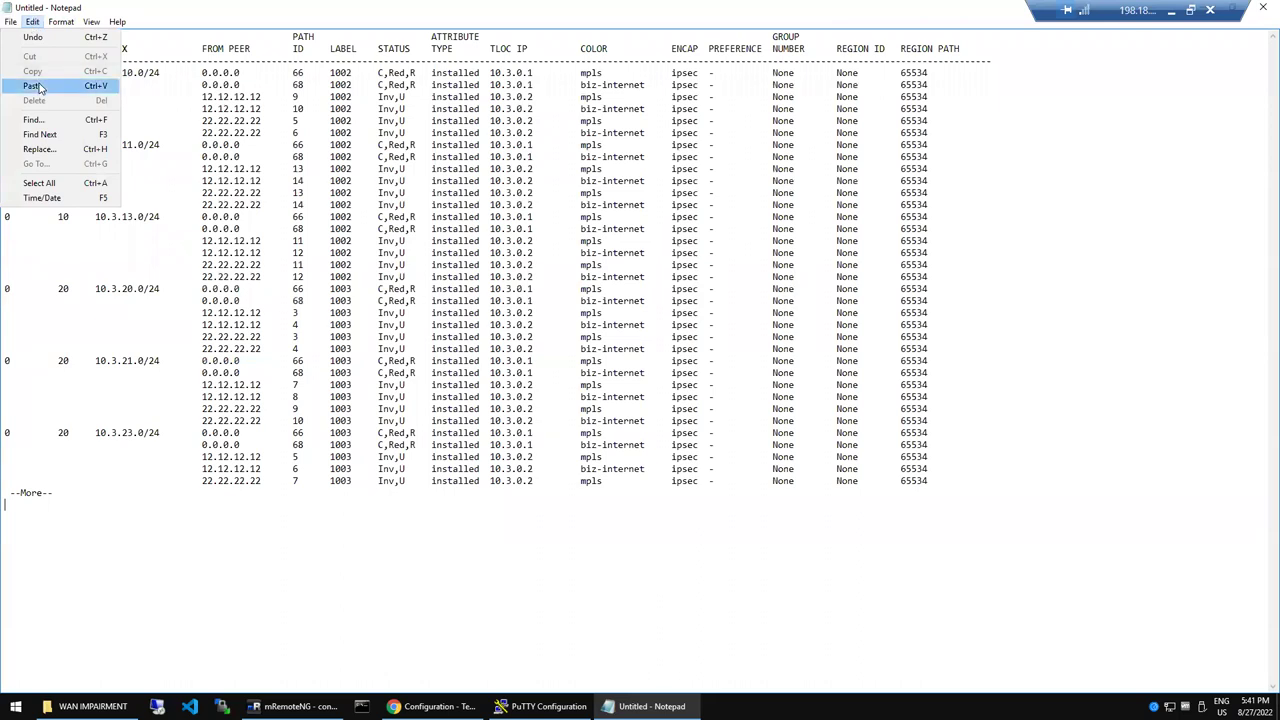
mouse_move(62, 26)
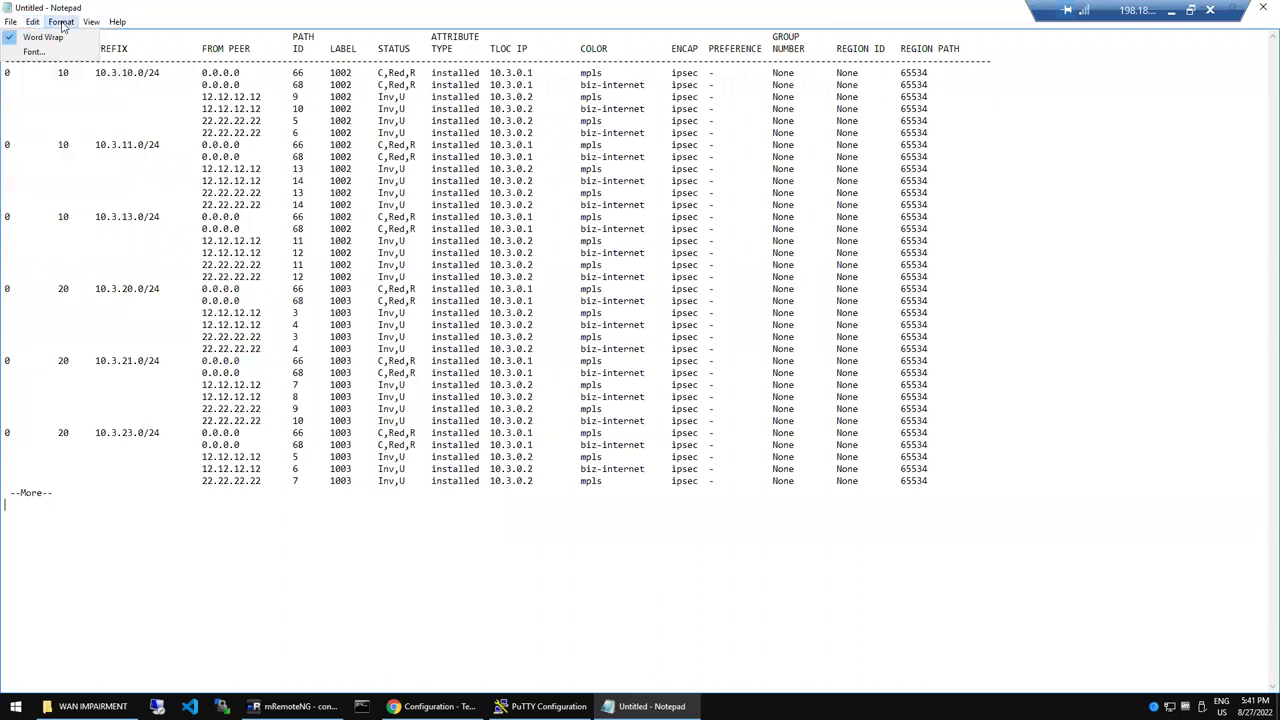
left_click(35, 52)
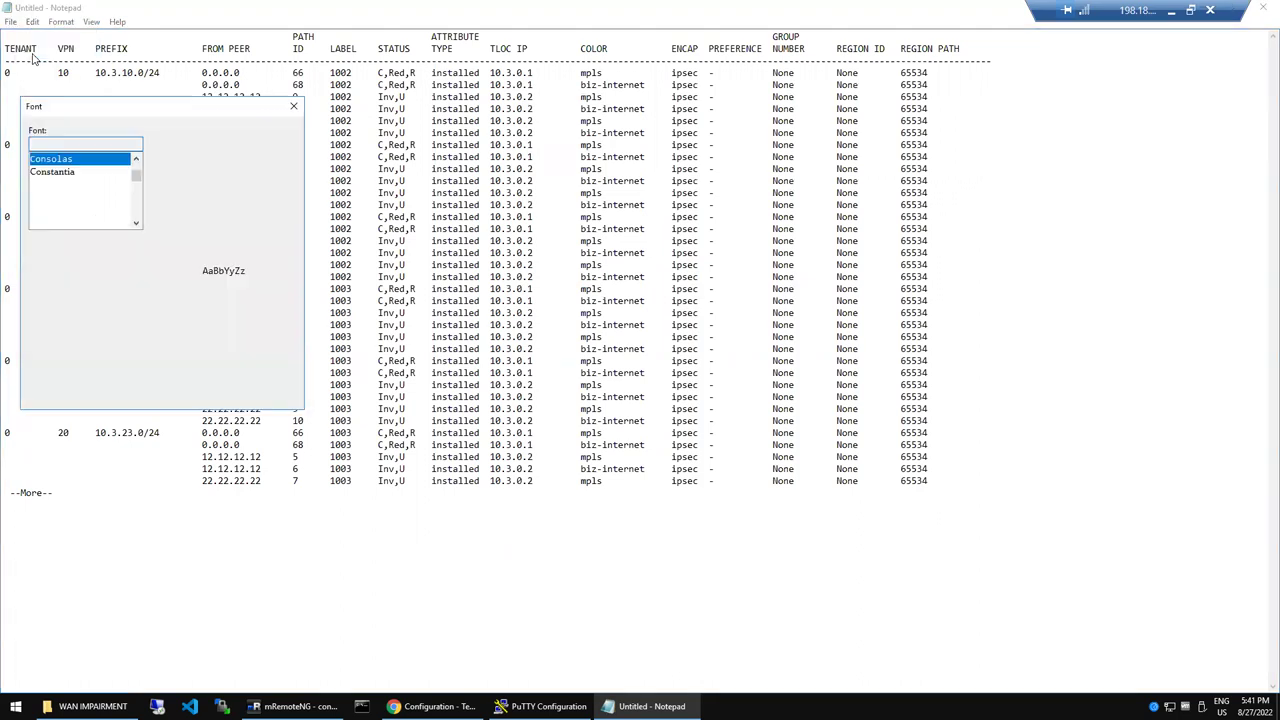
left_click(259, 189)
left_click(209, 394)
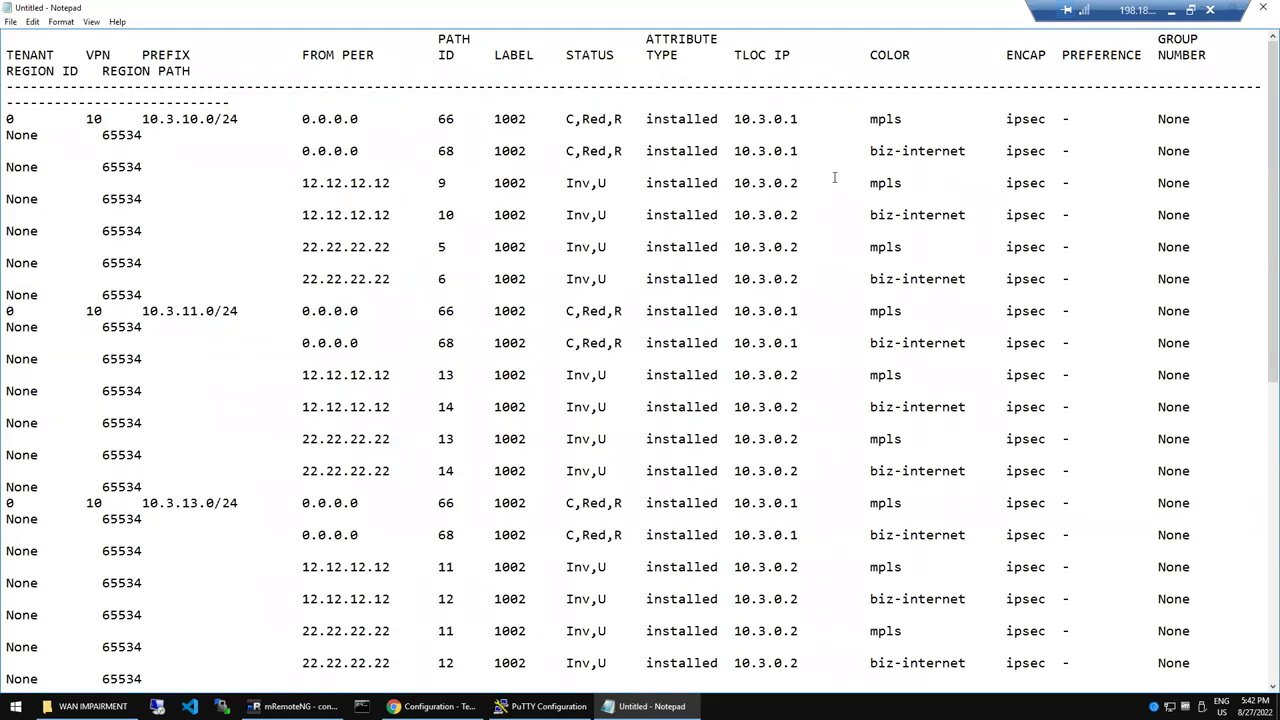
Step: Set the Notepad font size to 12, keeping the Consolas Regular font
left_click(61, 21)
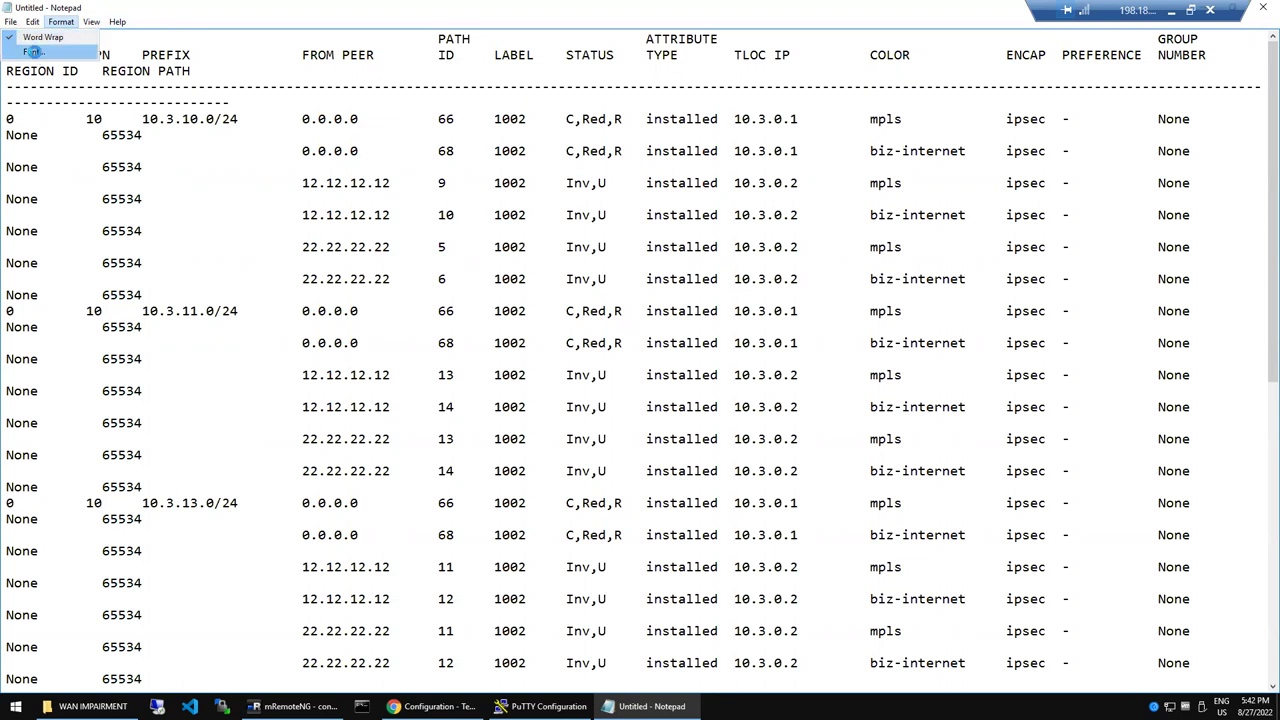
left_click(33, 51)
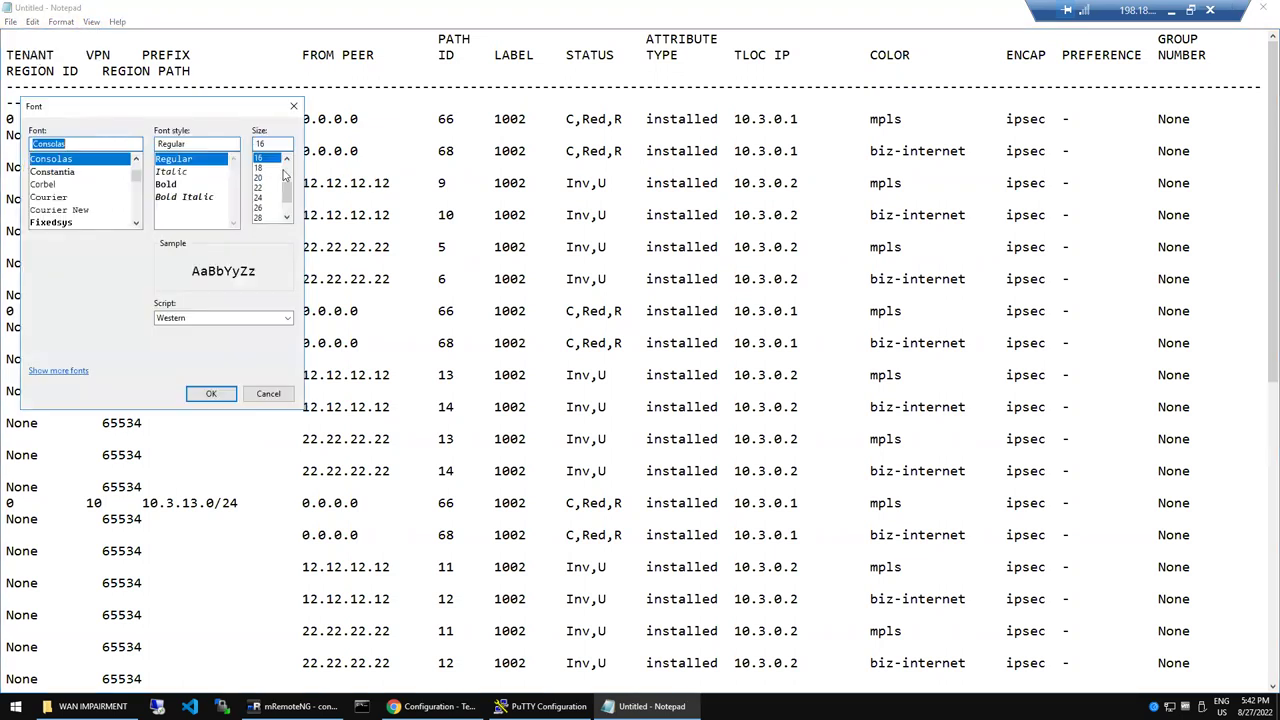
scroll(287, 175, "up", 2)
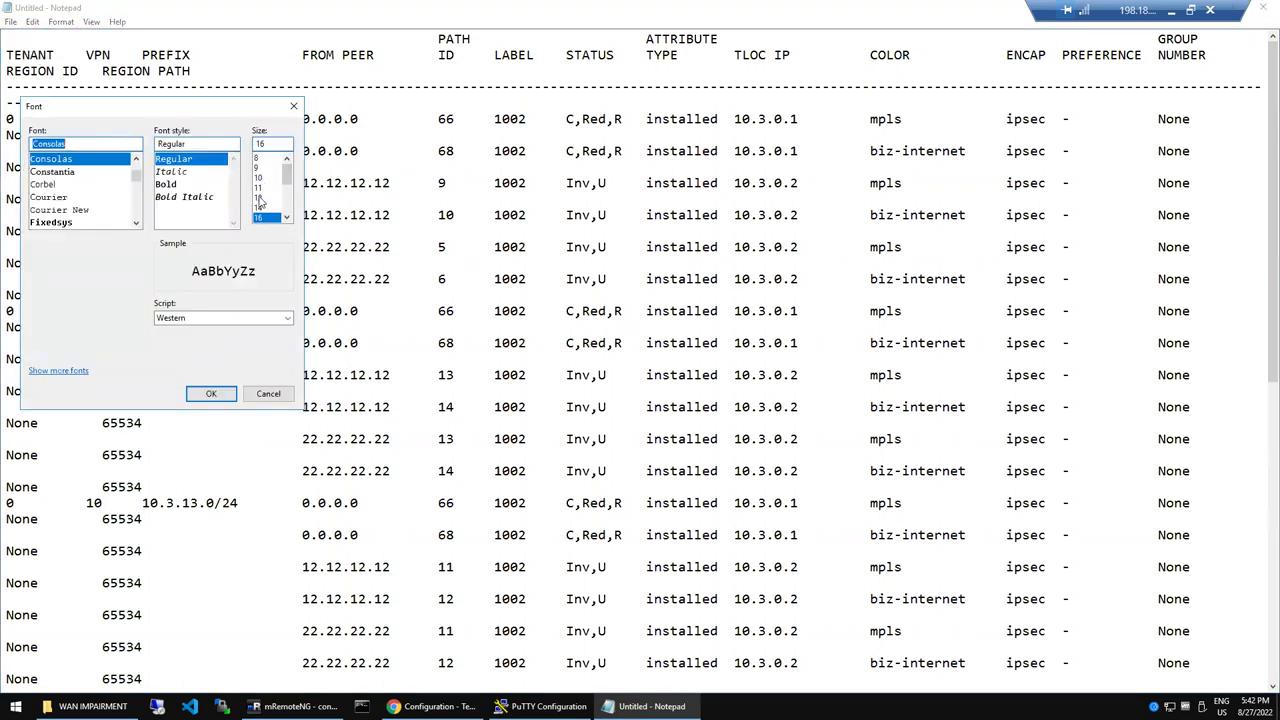
left_click(259, 198)
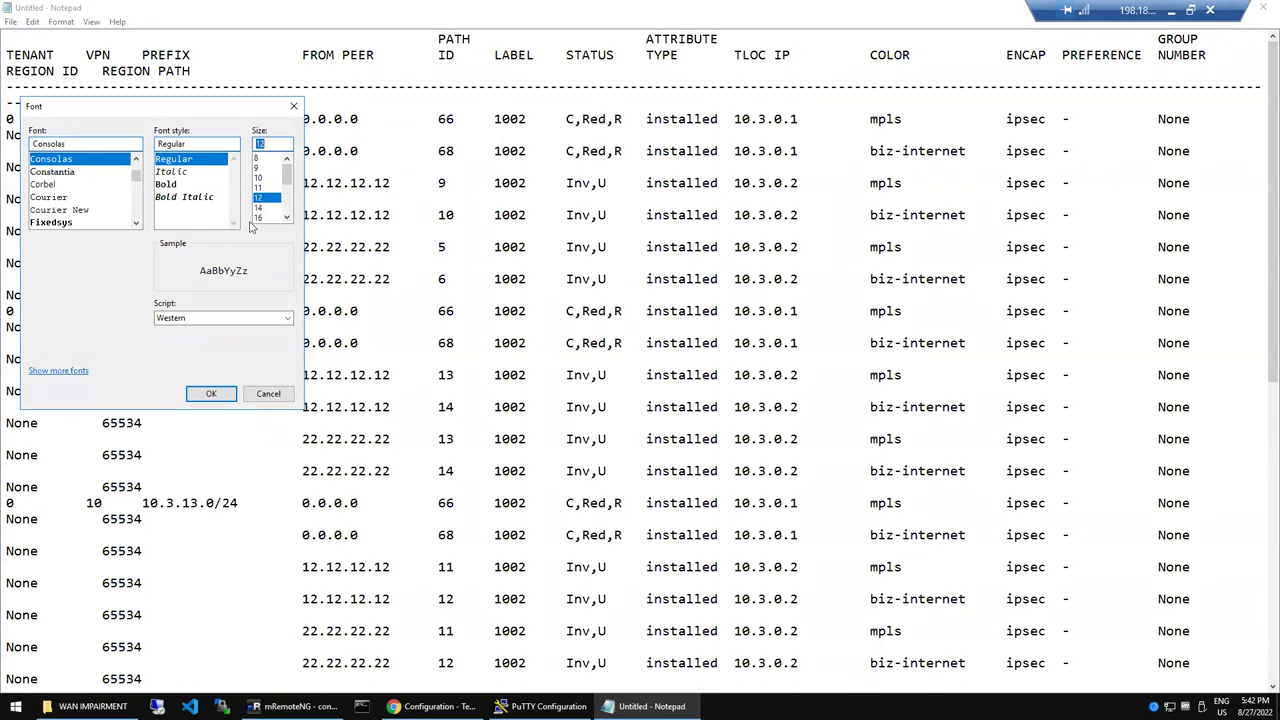
left_click(213, 394)
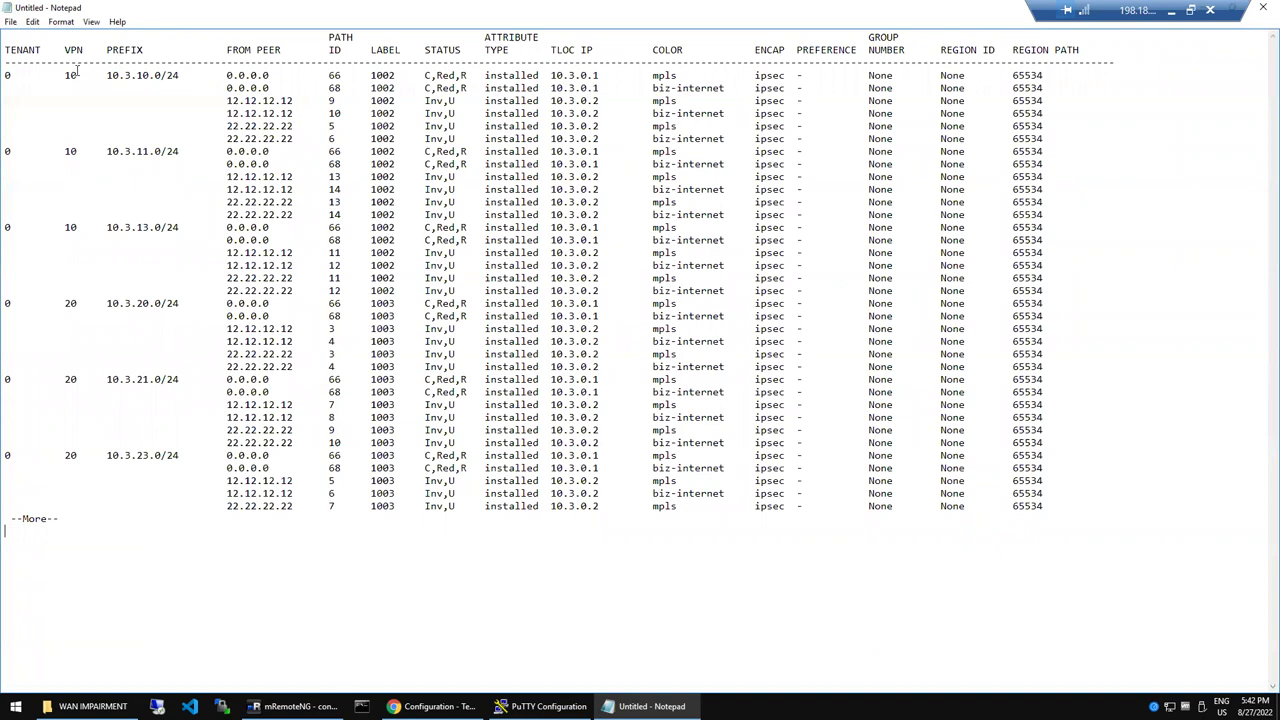
Step: Examine the 10.3.10.0/24 prefix in VPN 10 and its route entries from peer 0.0.0.0
double_click(129, 79)
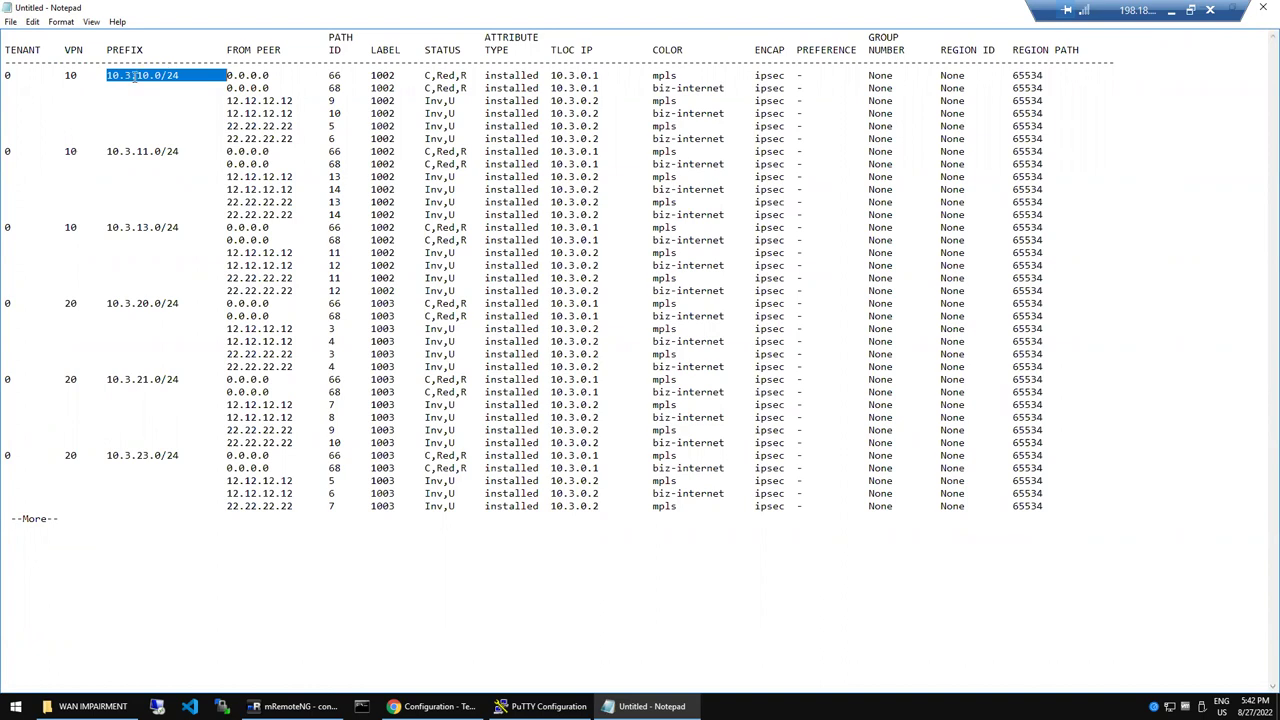
left_click(134, 75)
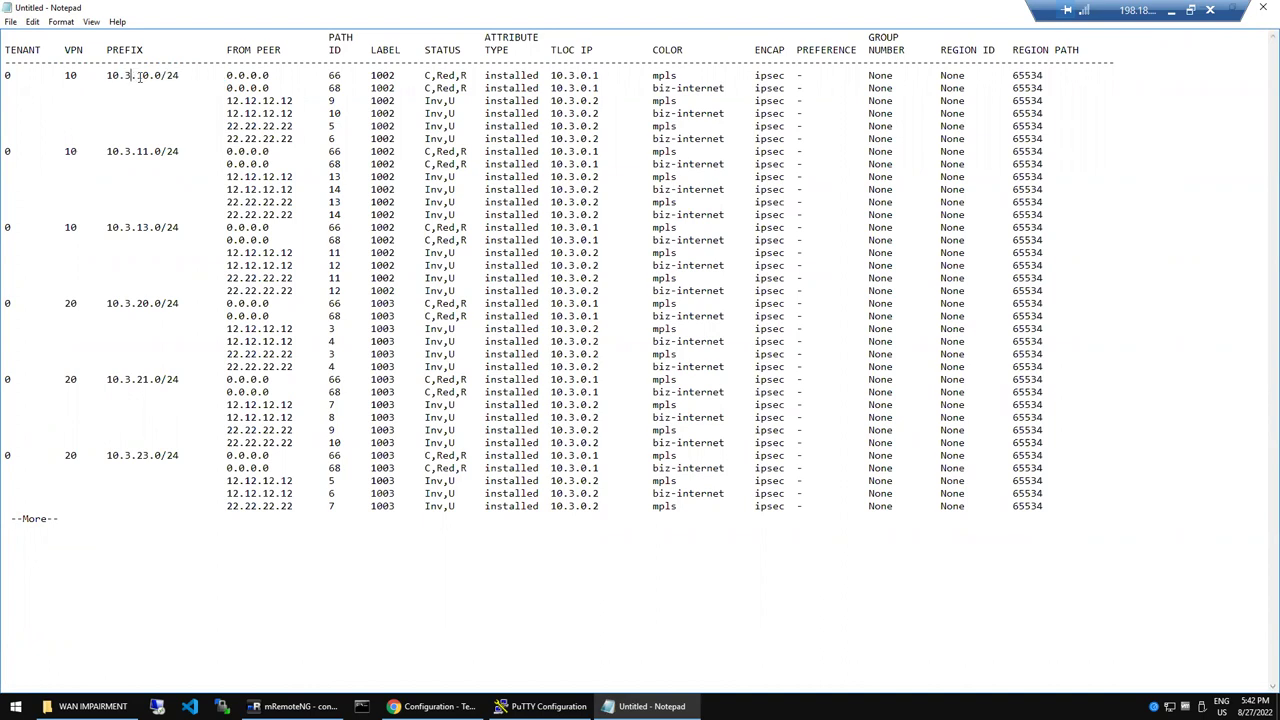
double_click(141, 77)
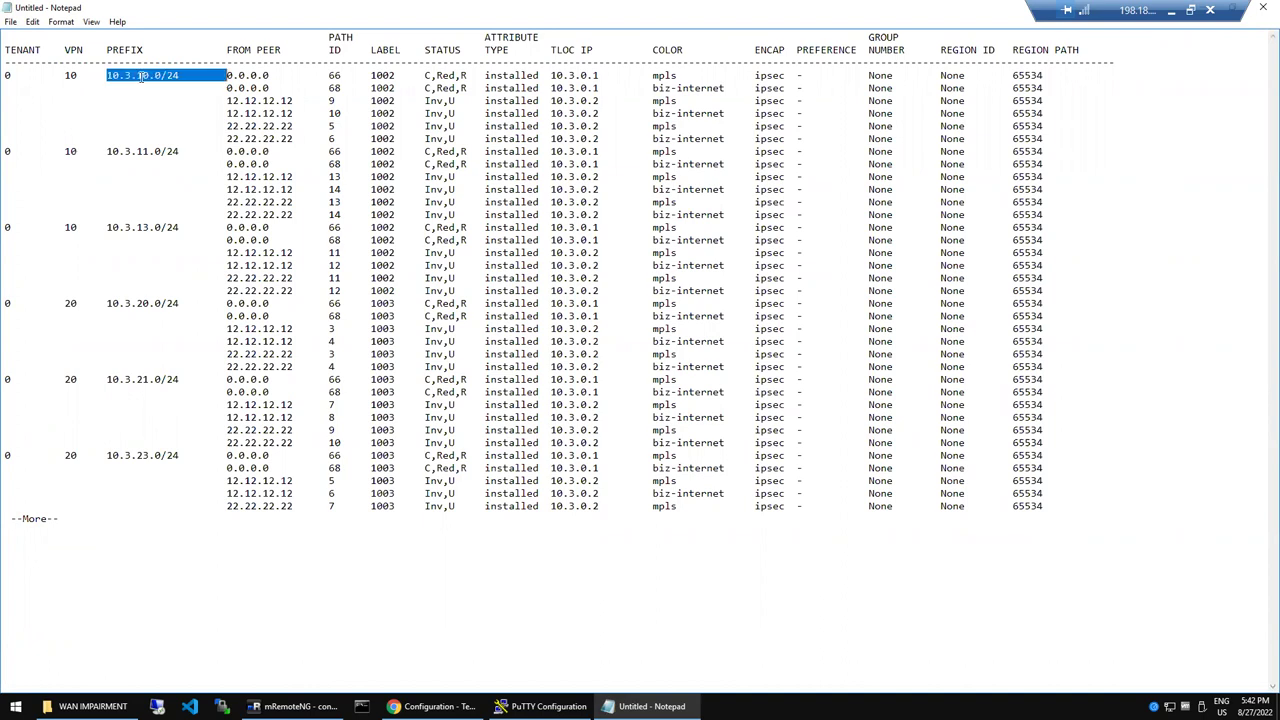
left_click(231, 77)
double_click(248, 88)
left_click(249, 88)
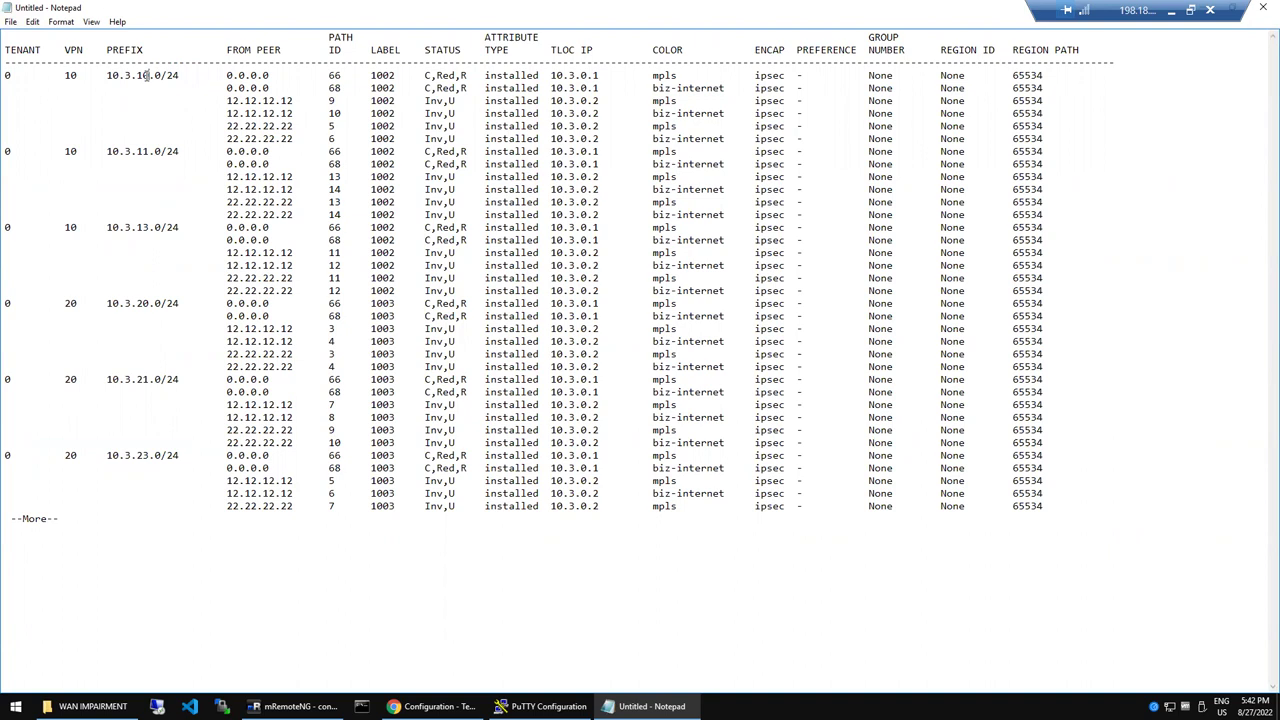
Step: Compare the 10.3.10.0/24 entries from peers 0.0.0.0, 12.12.12.12 and 22.22.22.22, including the status of the vSmart-learned routes
double_click(262, 113)
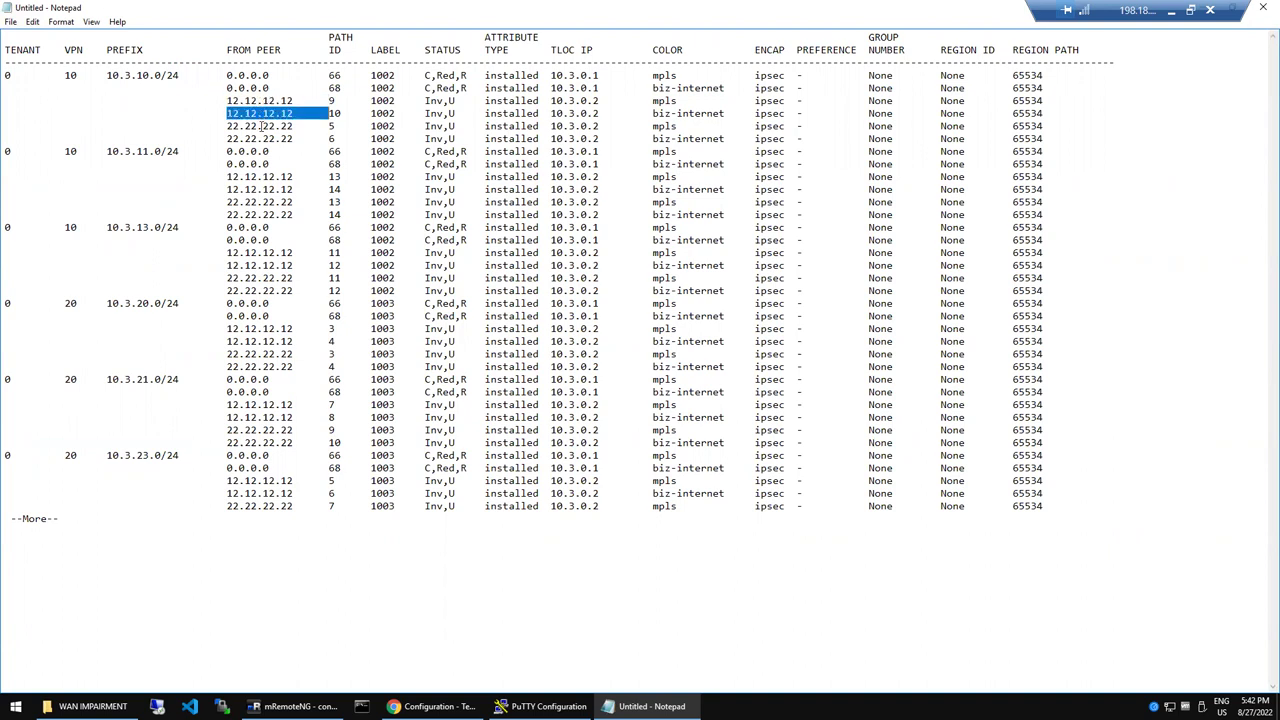
double_click(262, 126)
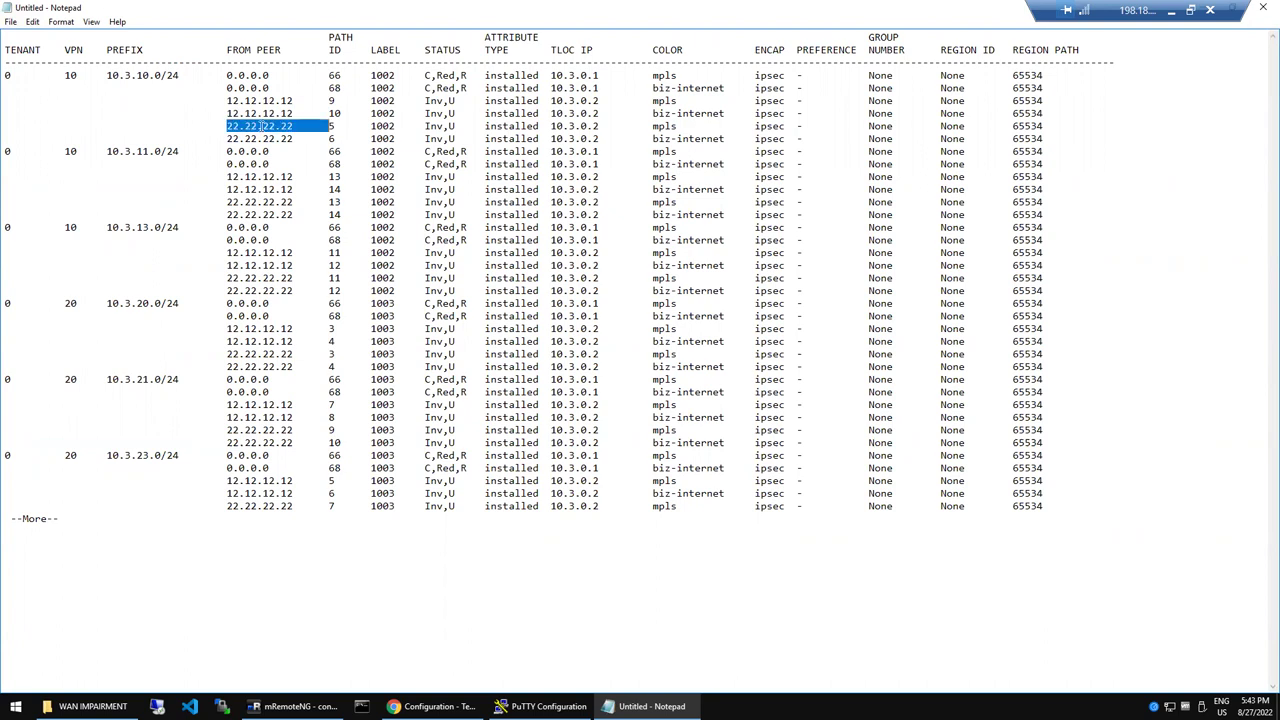
double_click(244, 75)
left_click(243, 75)
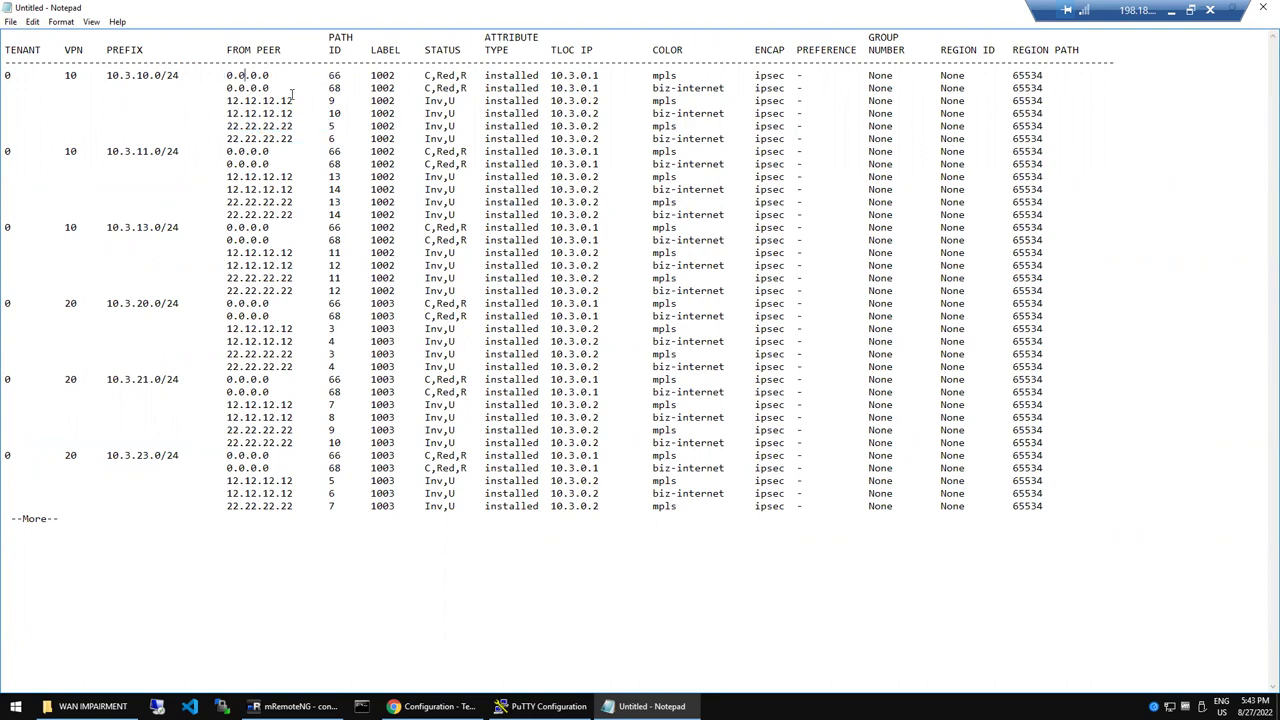
double_click(265, 101)
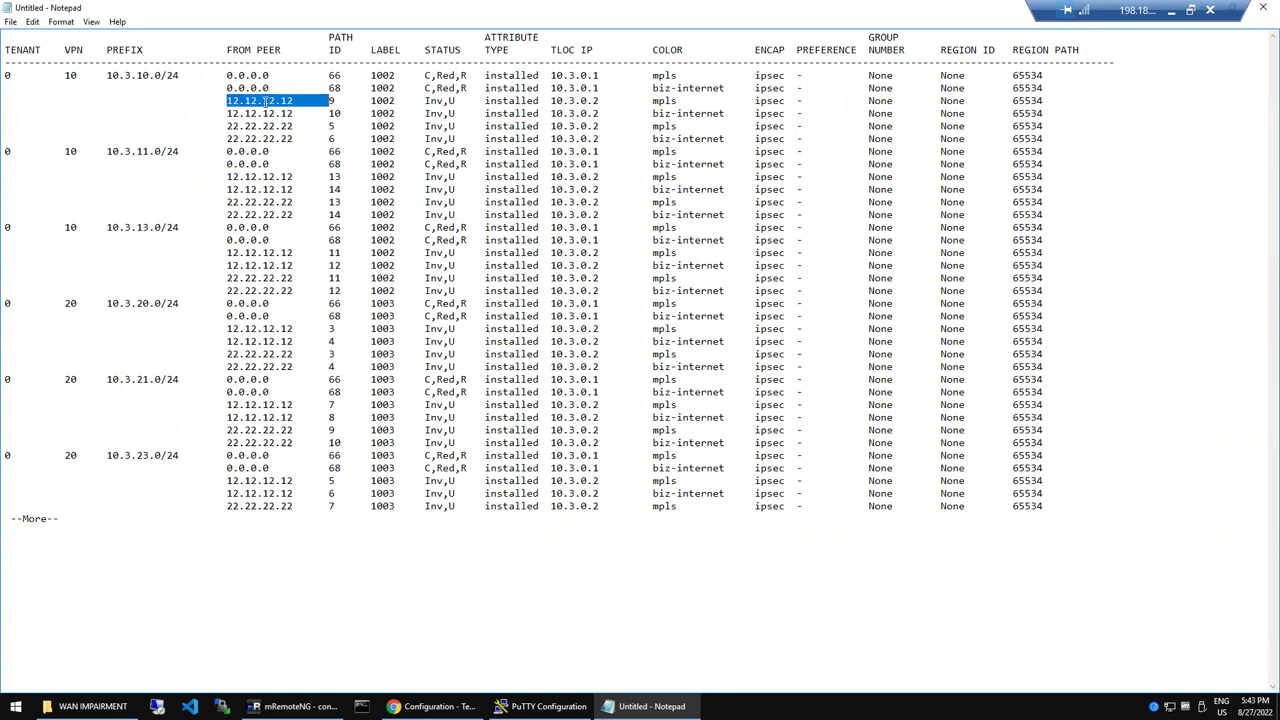
left_click(431, 101)
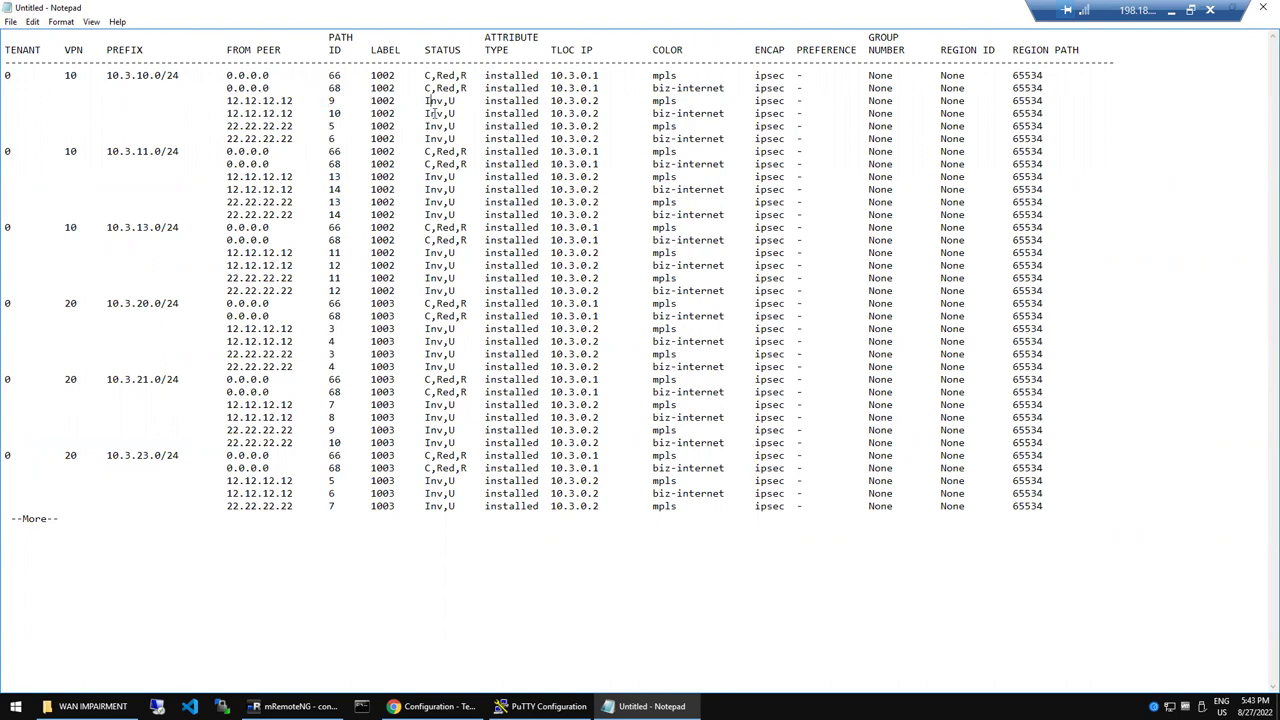
double_click(437, 124)
left_click(437, 123)
double_click(249, 75)
left_click(249, 75)
Step: Examine the TLOC IP, color and encapsulation of the first 10.3.10.0/24 route entry
left_click_drag(551, 75, 596, 75)
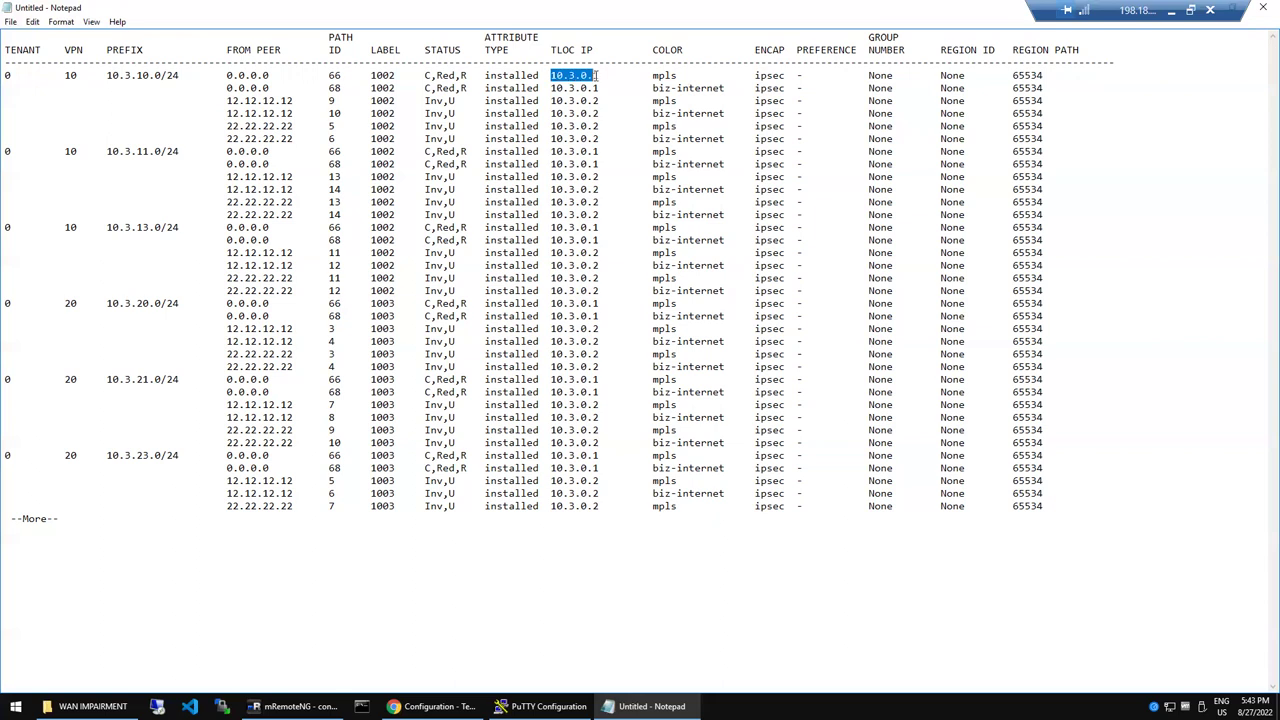
left_click(656, 75)
left_click(764, 76)
left_click(551, 75)
left_click_drag(722, 75, 787, 76)
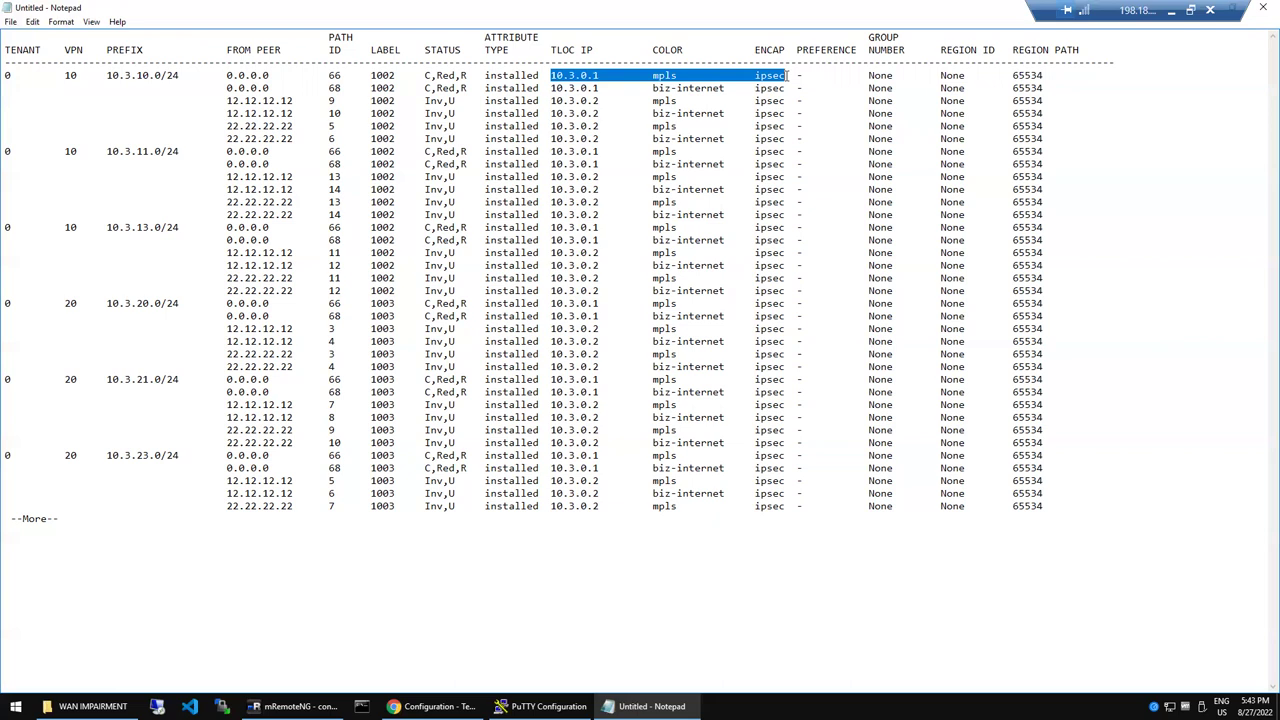
left_click(129, 76)
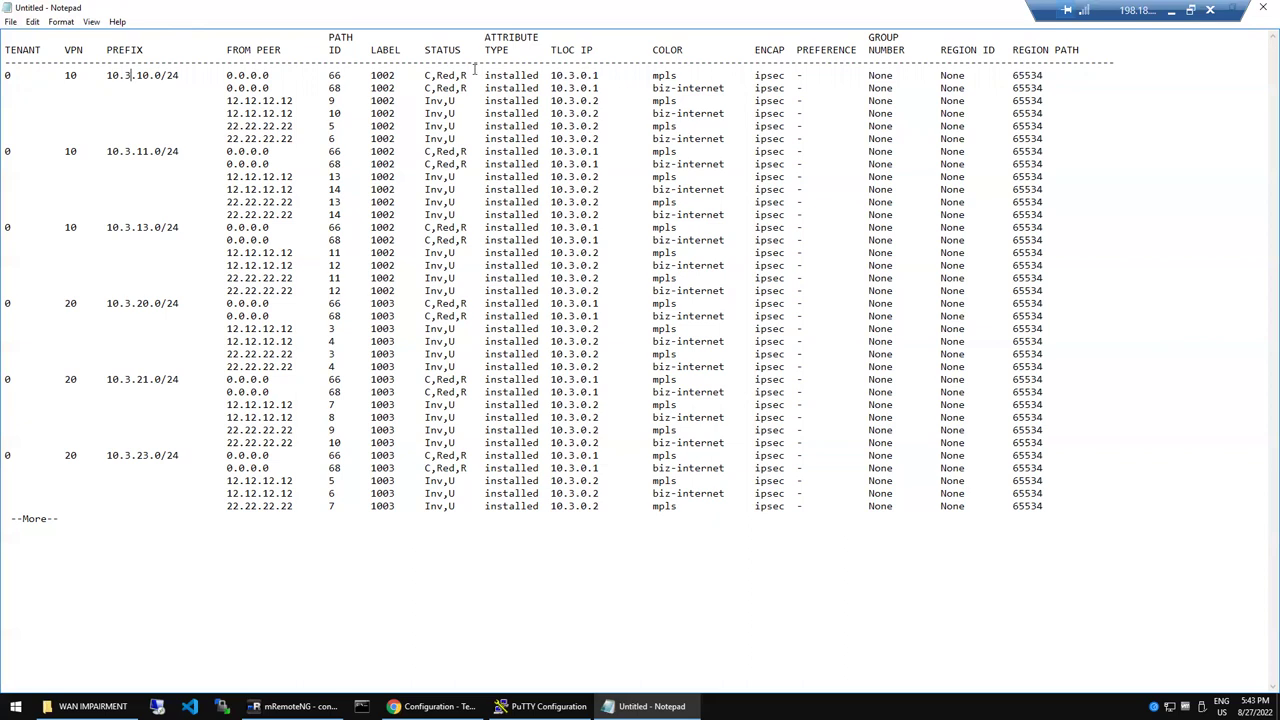
left_click_drag(551, 75, 782, 78)
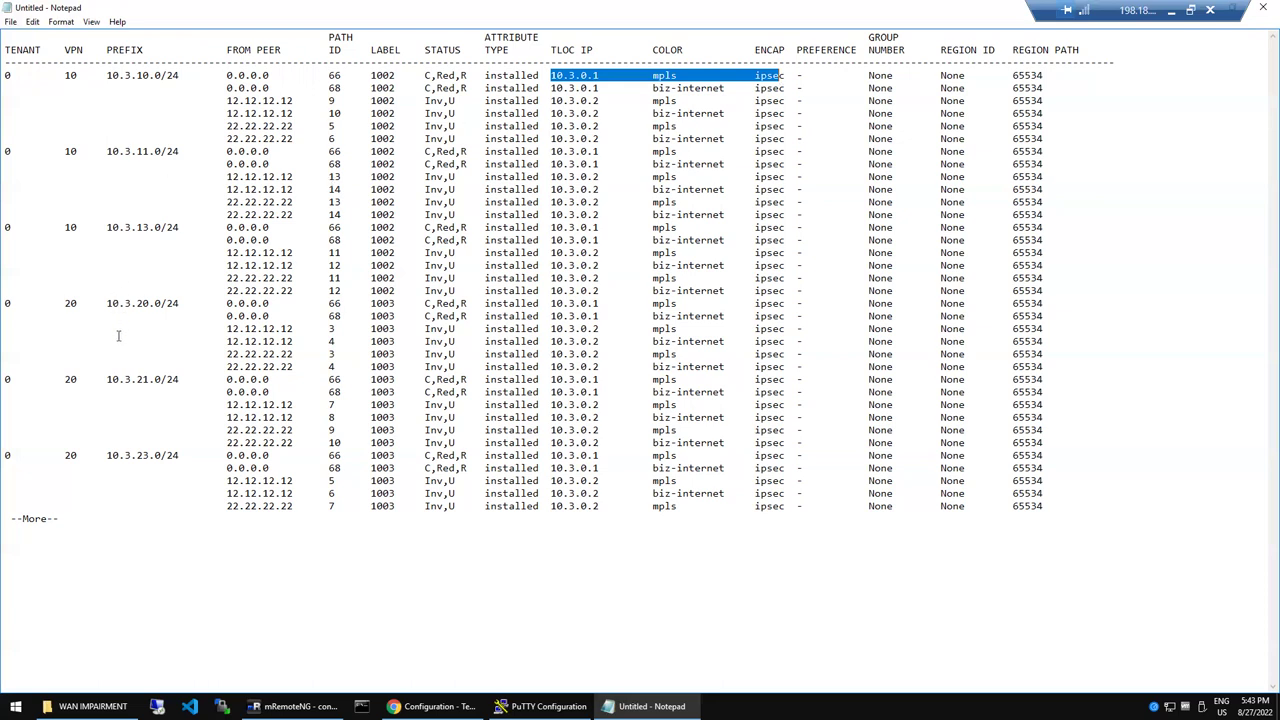
left_click(240, 467)
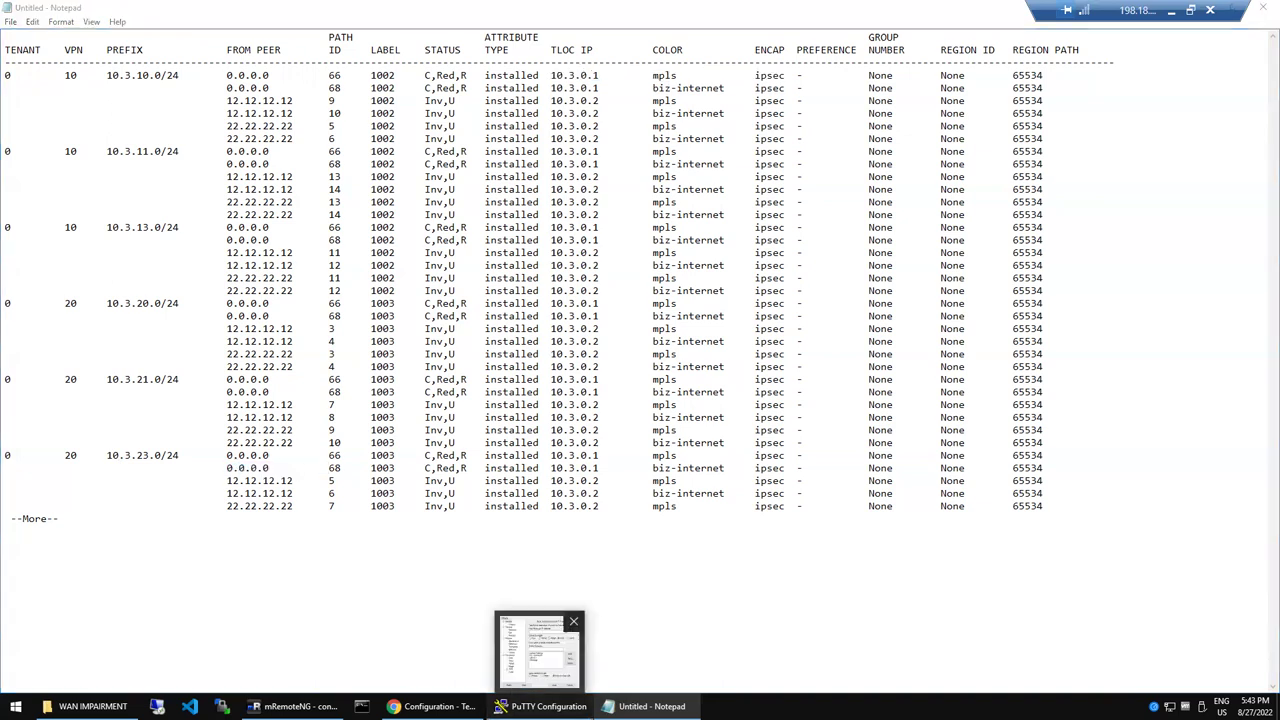
left_click(548, 706)
left_click(295, 706)
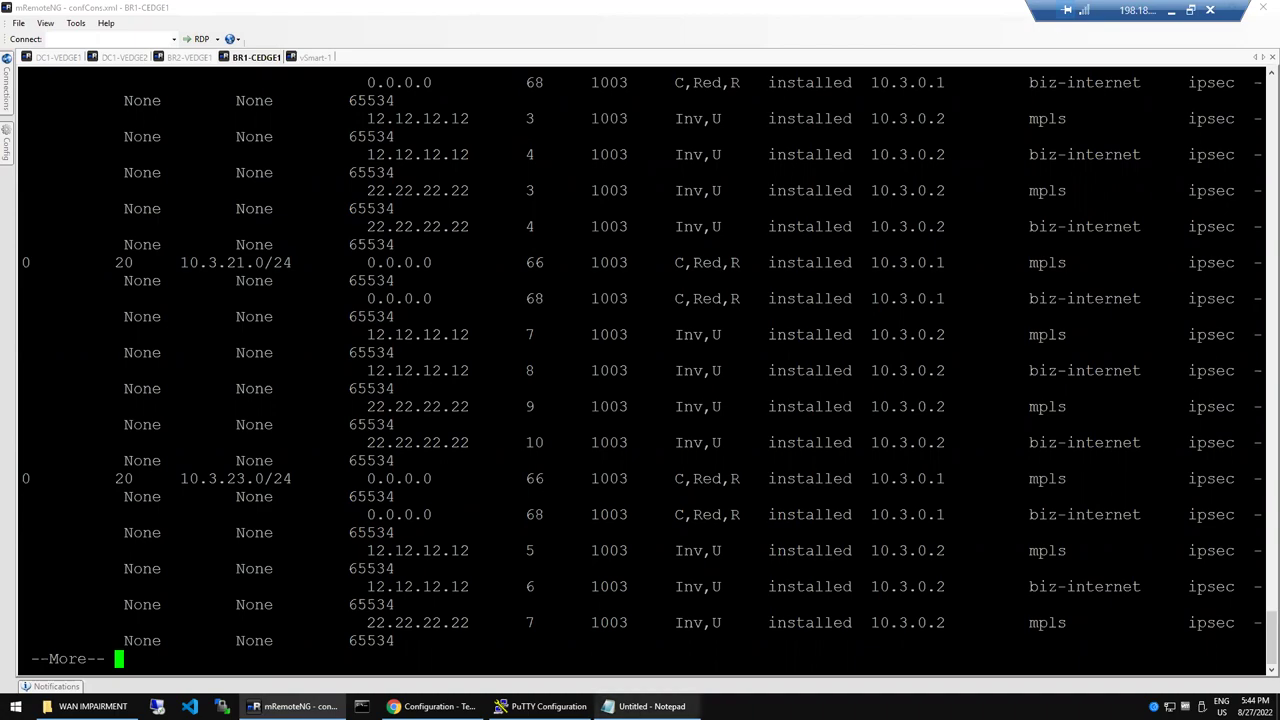
left_click(645, 706)
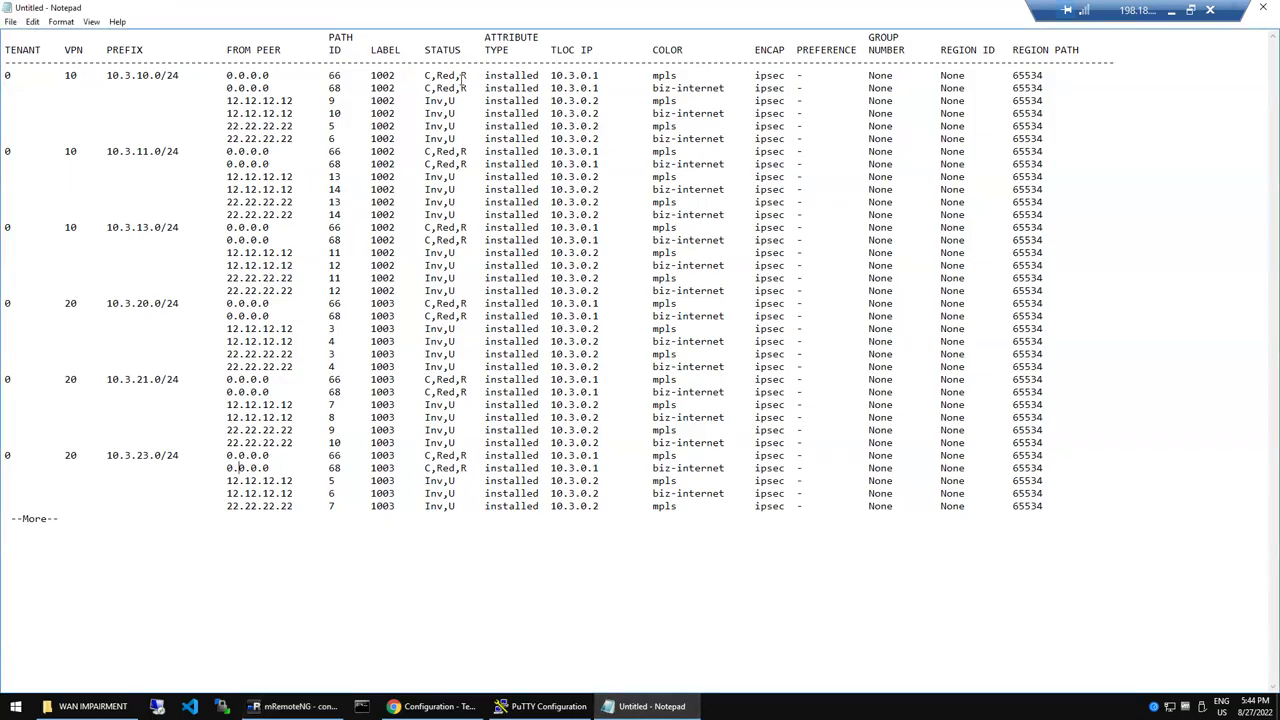
Step: Compare the Inv,U and C,Red,R status codes of the 10.3.10.0/24 entries with the peers they come from
double_click(437, 101)
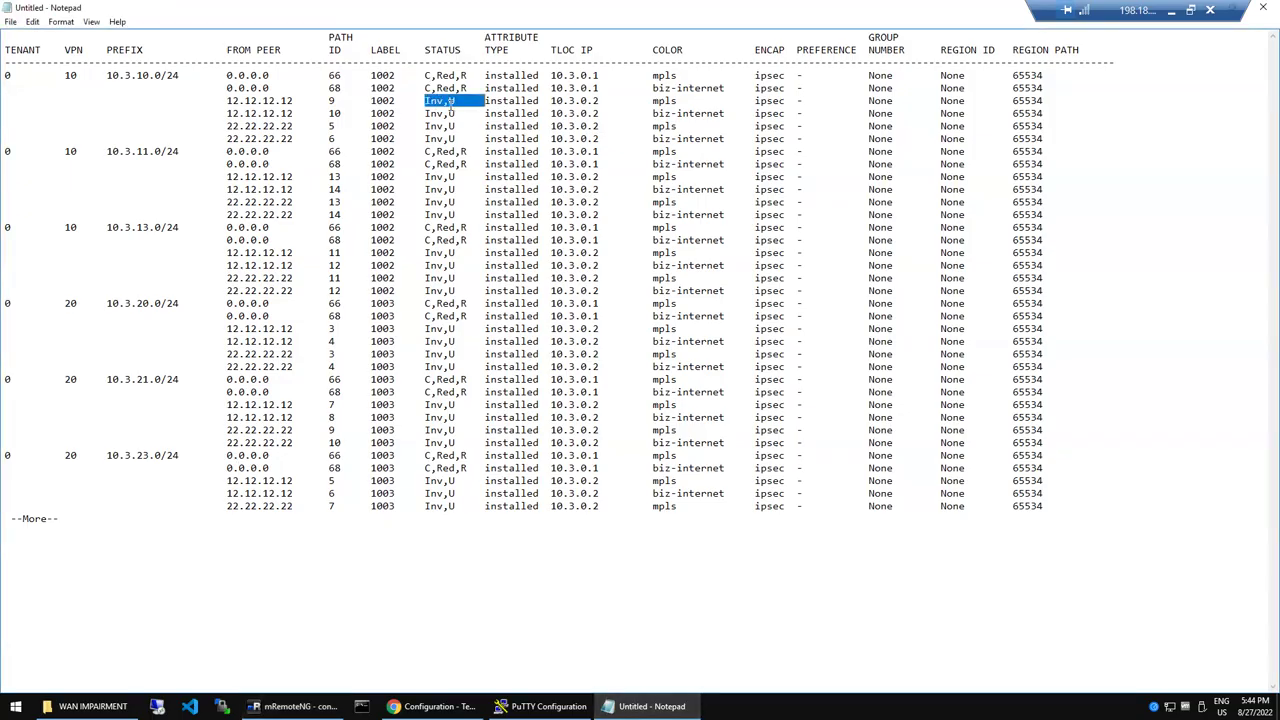
left_click(450, 101)
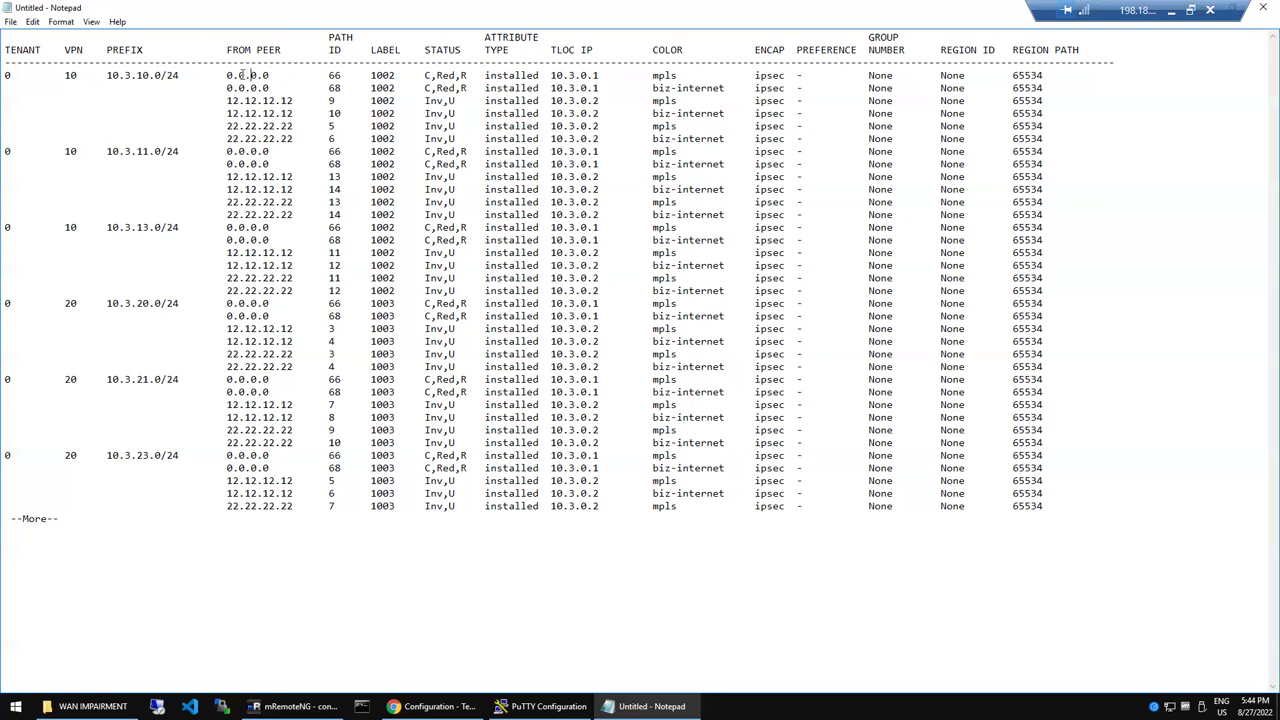
left_click(250, 74)
double_click(428, 101)
left_click(239, 76)
double_click(241, 88)
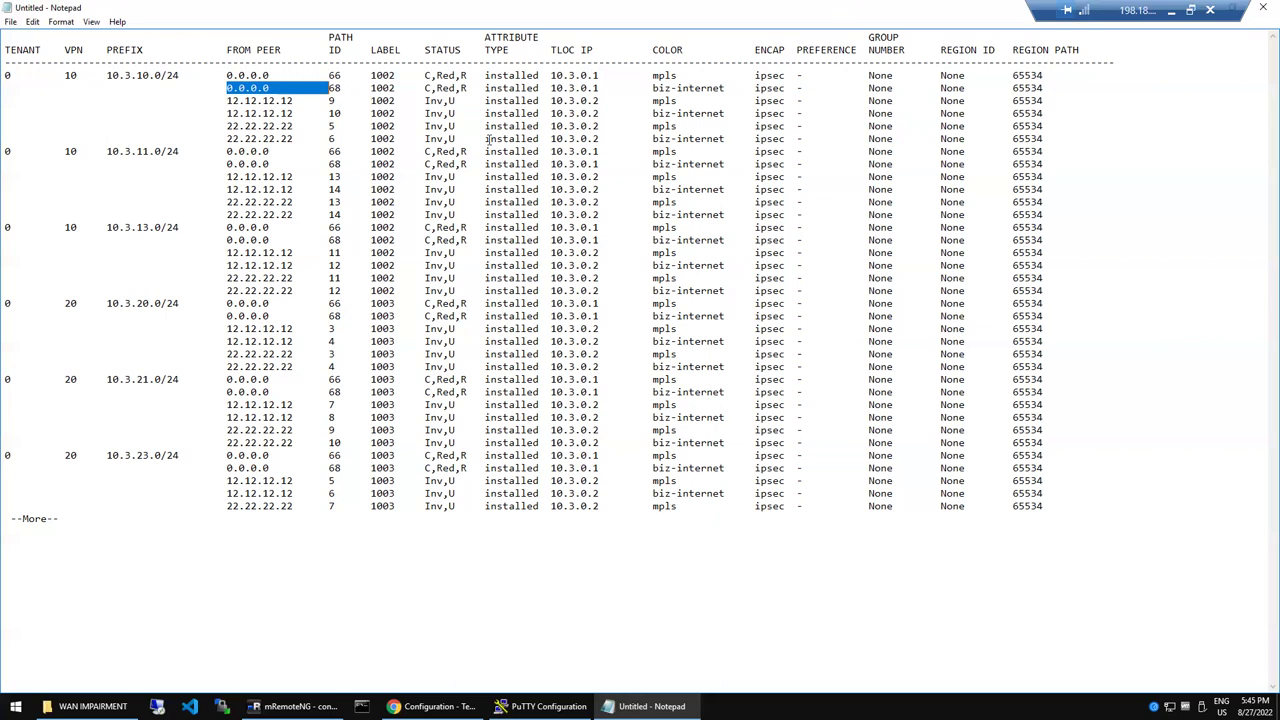
double_click(447, 76)
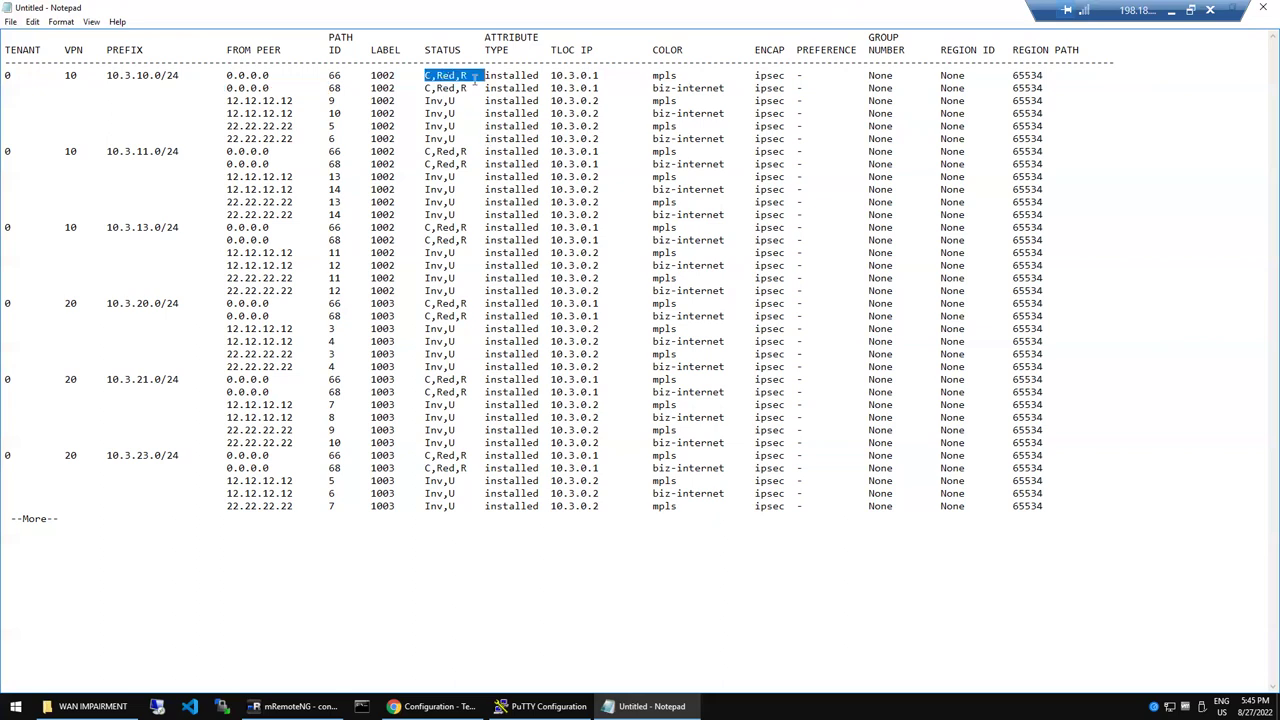
left_click(474, 76)
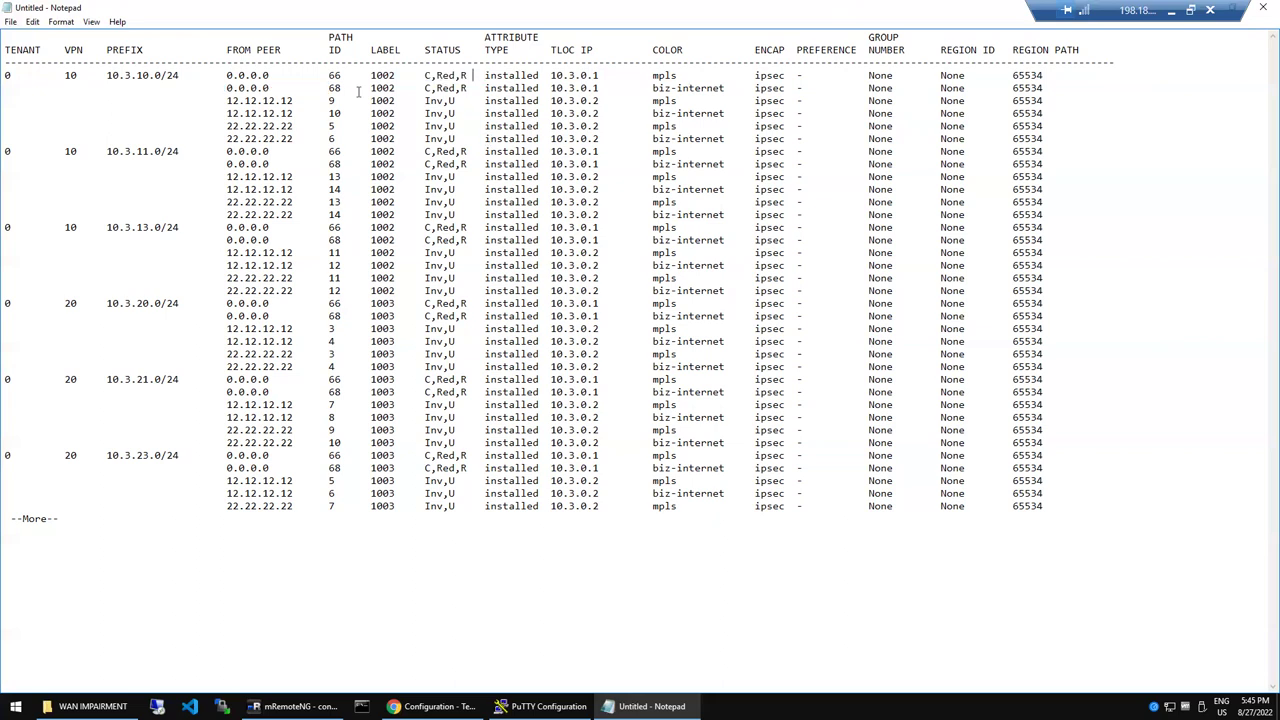
double_click(438, 76)
left_click(440, 76)
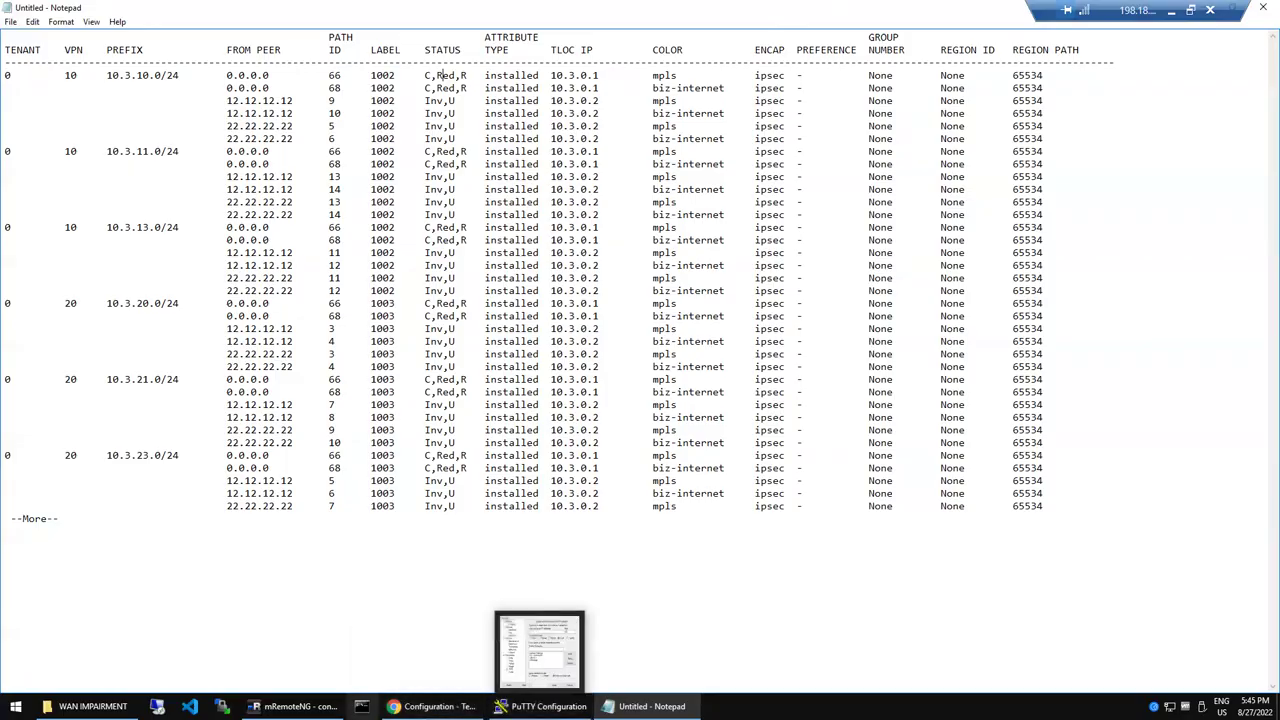
Step: Switch to mRemoteNG and examine the Red and Rej definitions in the status code legend of the OMP routes output
left_click(295, 706)
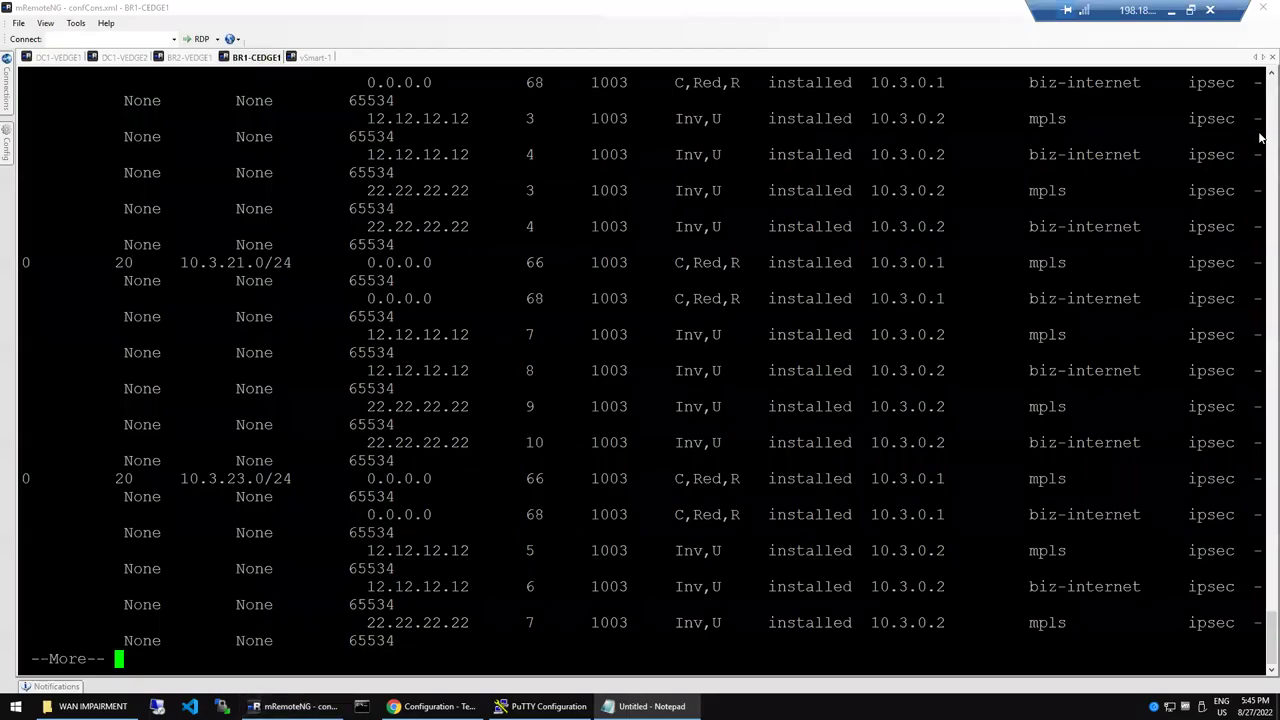
scroll(1260, 130, "up", 10)
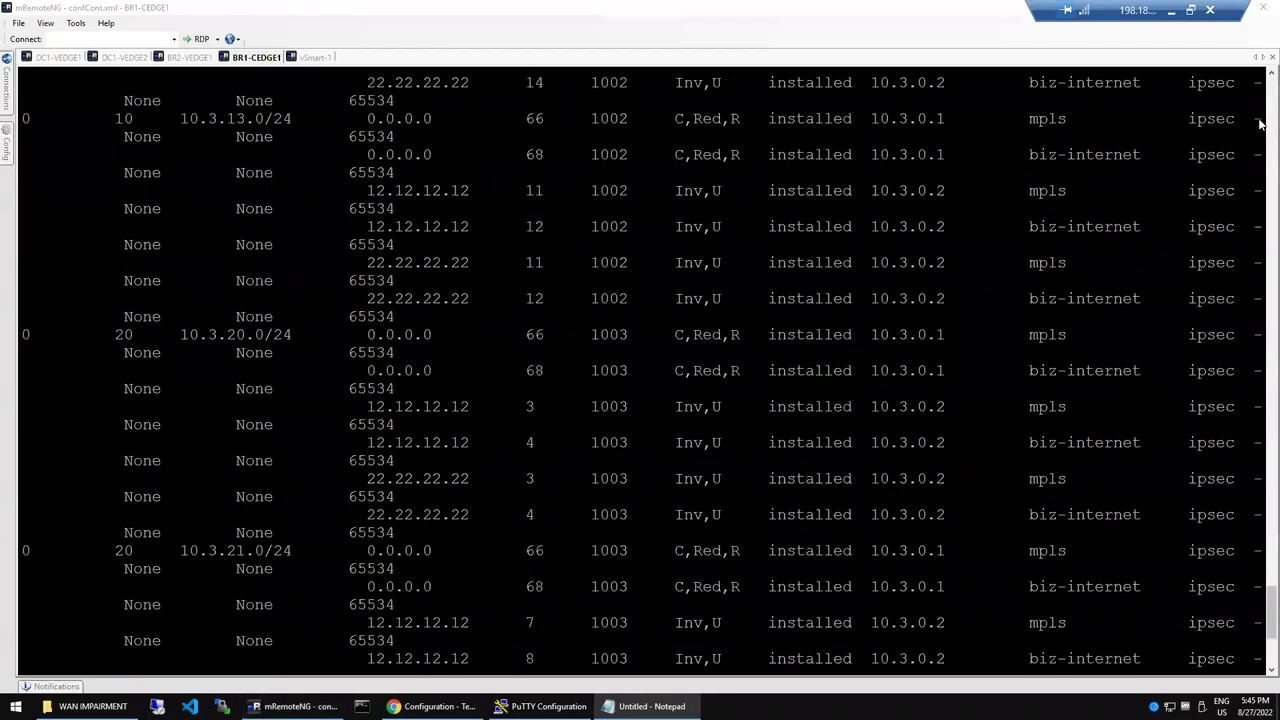
scroll(1260, 107, "up", 3)
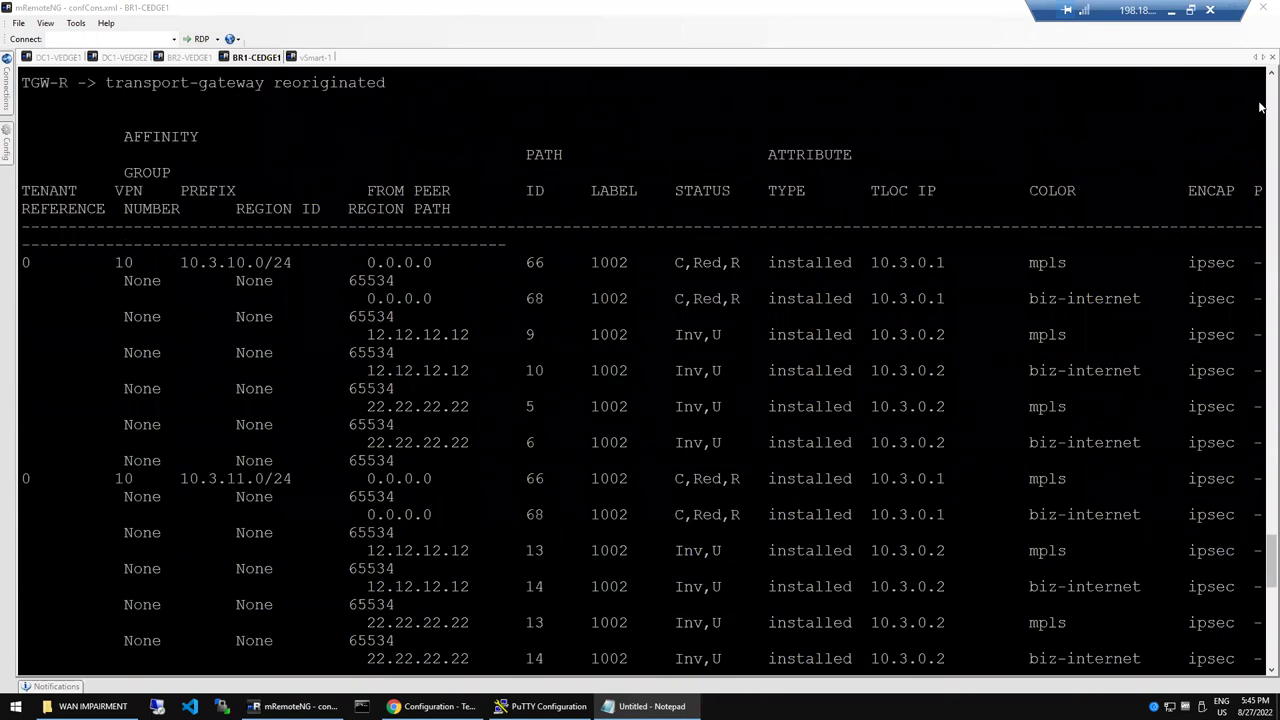
scroll(1260, 107, "up", 5)
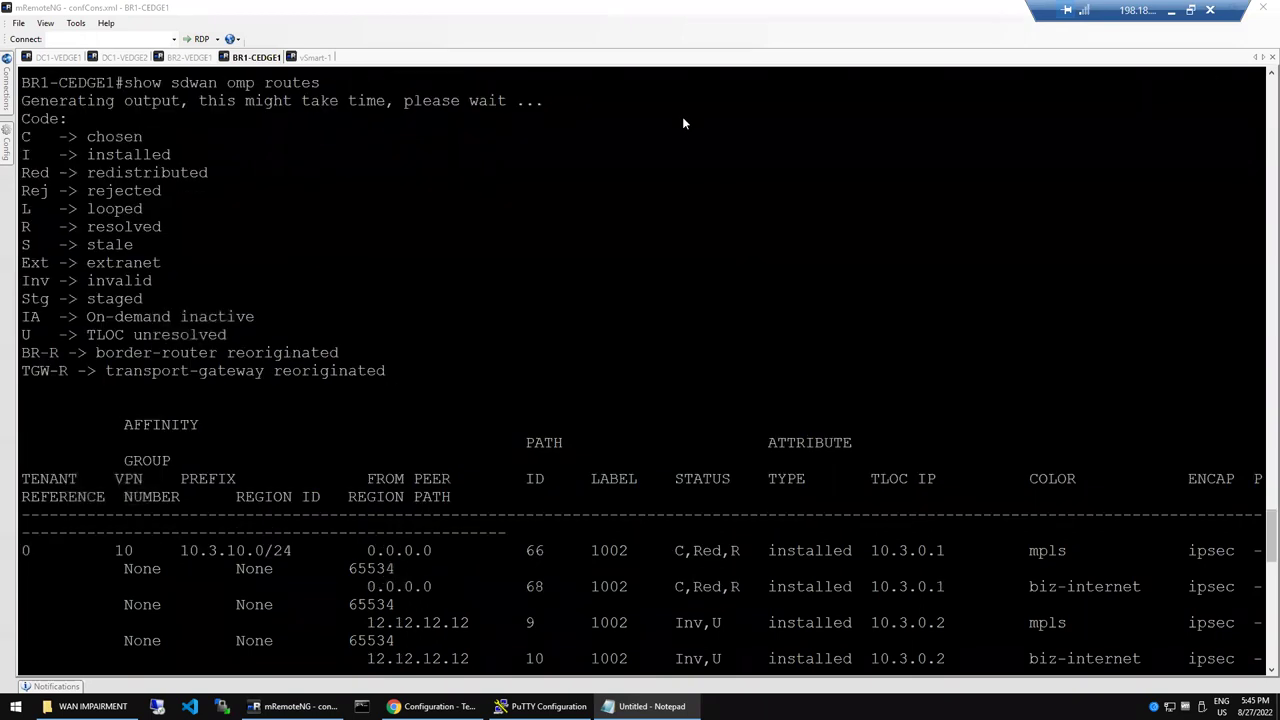
triple_click(36, 172)
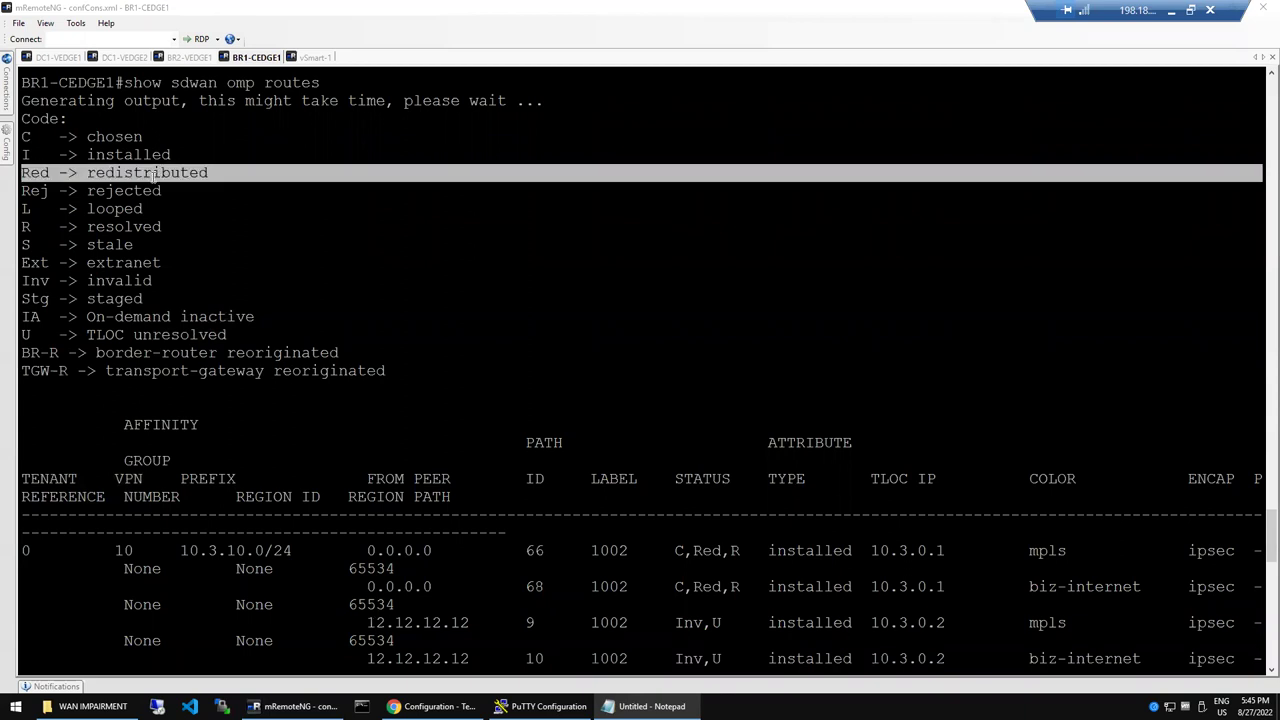
triple_click(107, 190)
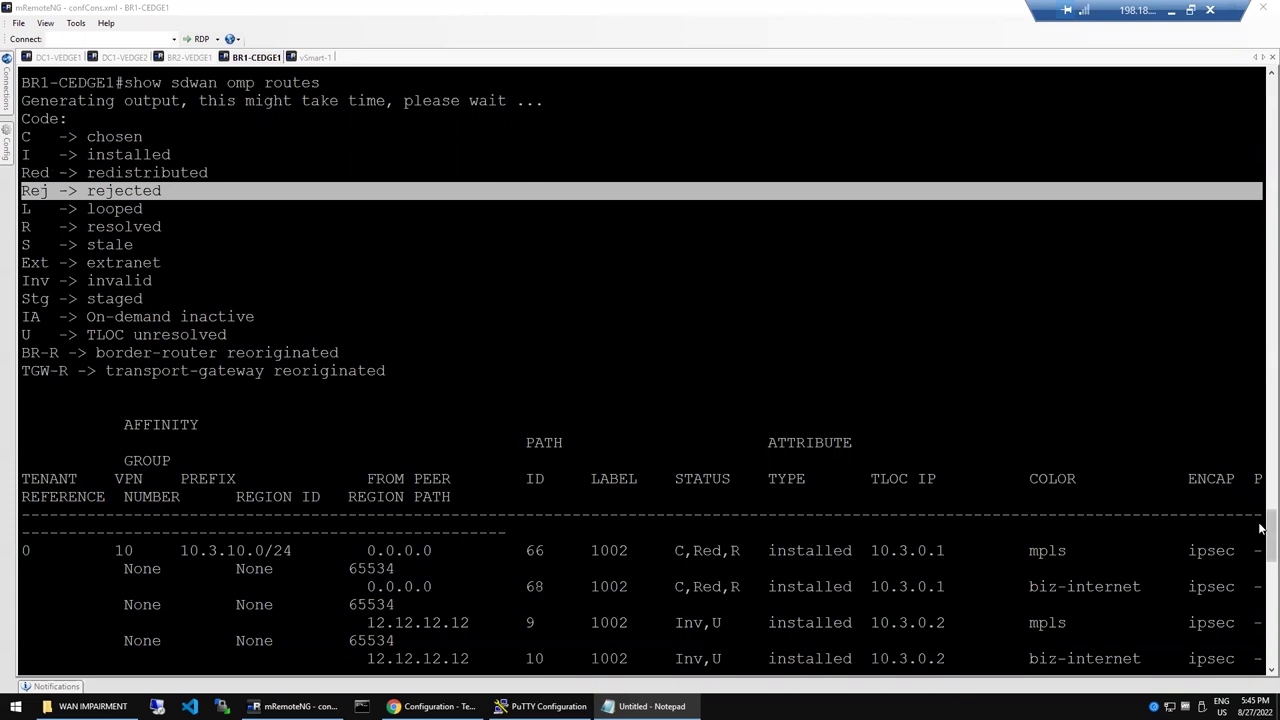
Step: Display the rest of the OMP routes output on BR1-CEDGE1 and review the route entries back to 10.3.10.0/24
scroll(1260, 601, "down", 10)
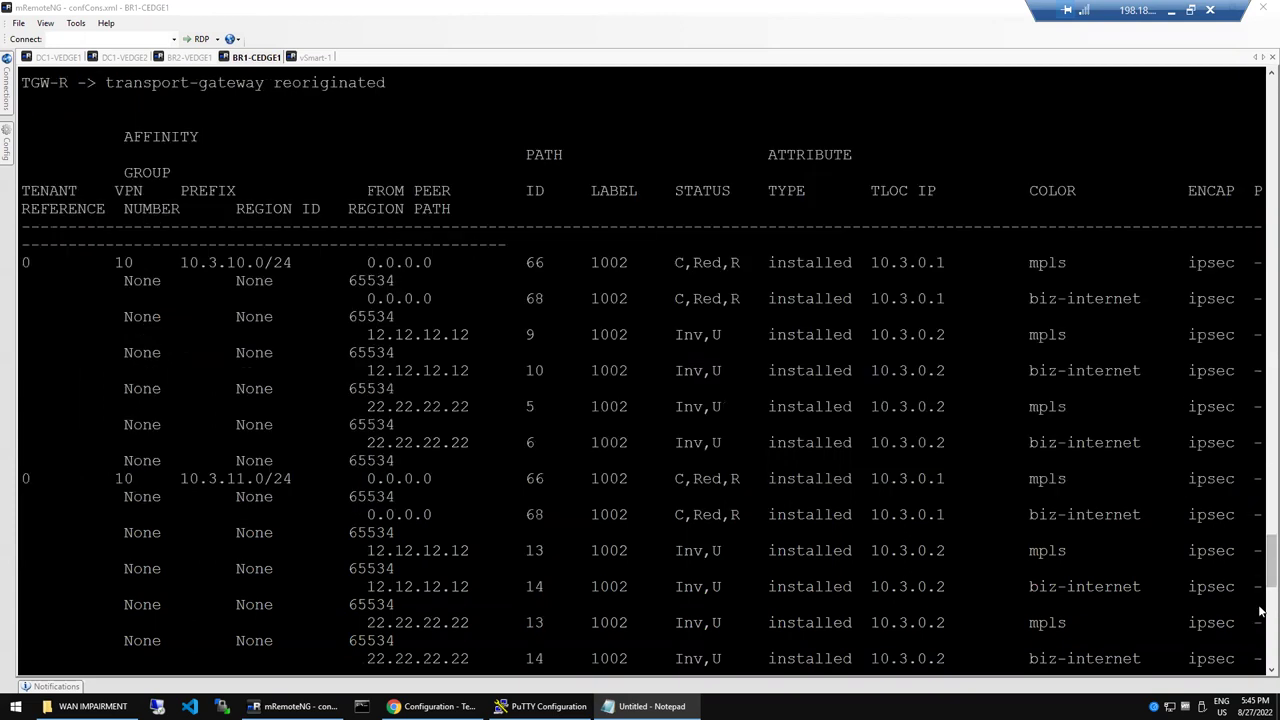
scroll(1260, 621, "down", 5)
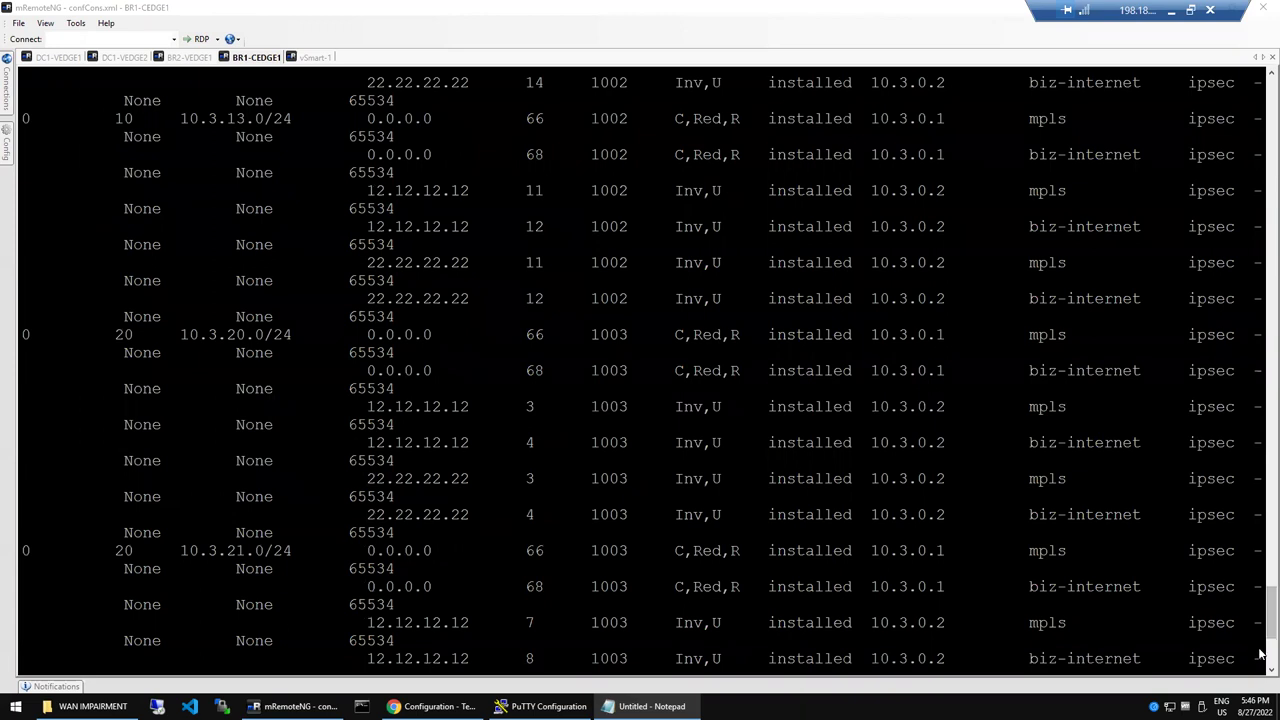
scroll(1260, 654, "down", 5)
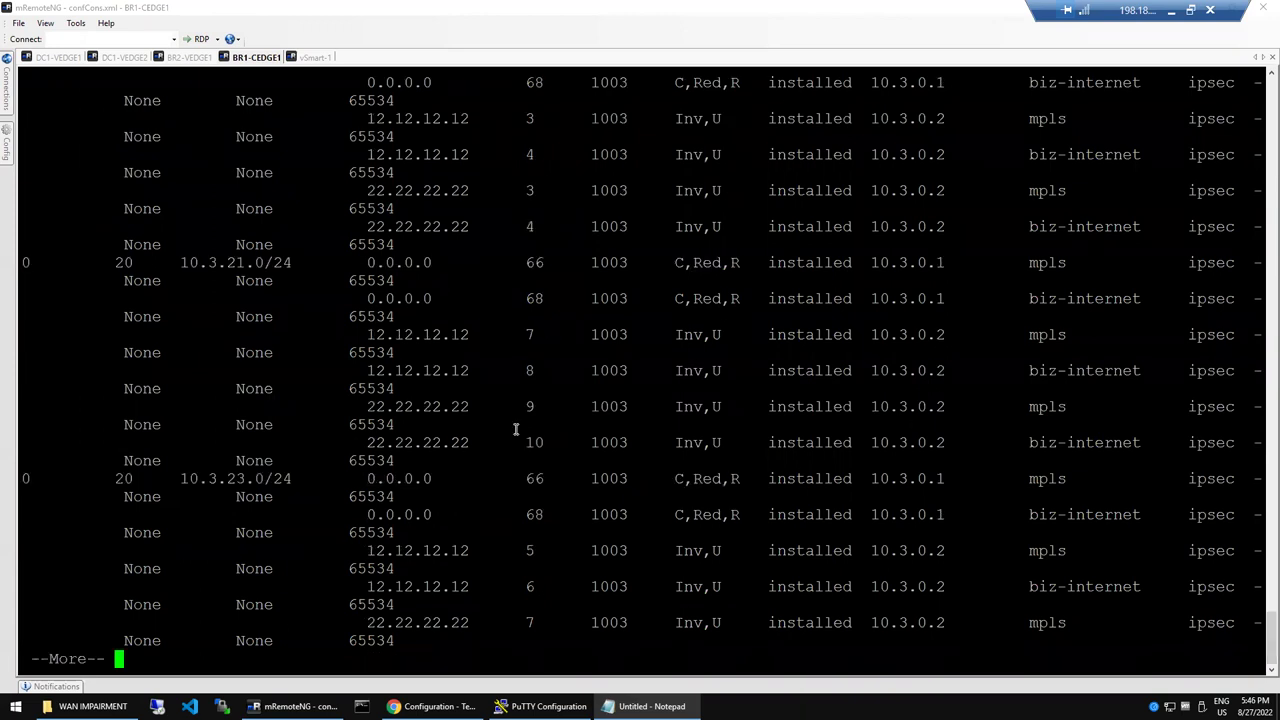
key("space")
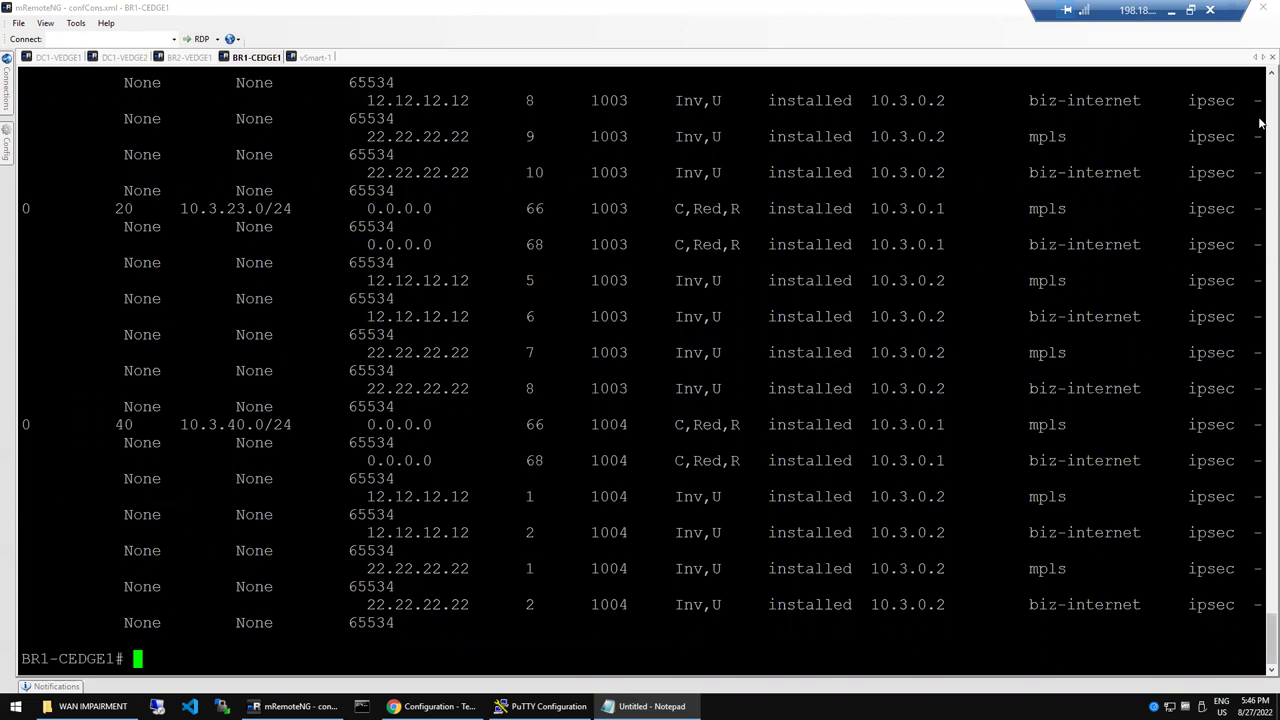
scroll(1260, 122, "up", 5)
scroll(1260, 122, "up", 5)
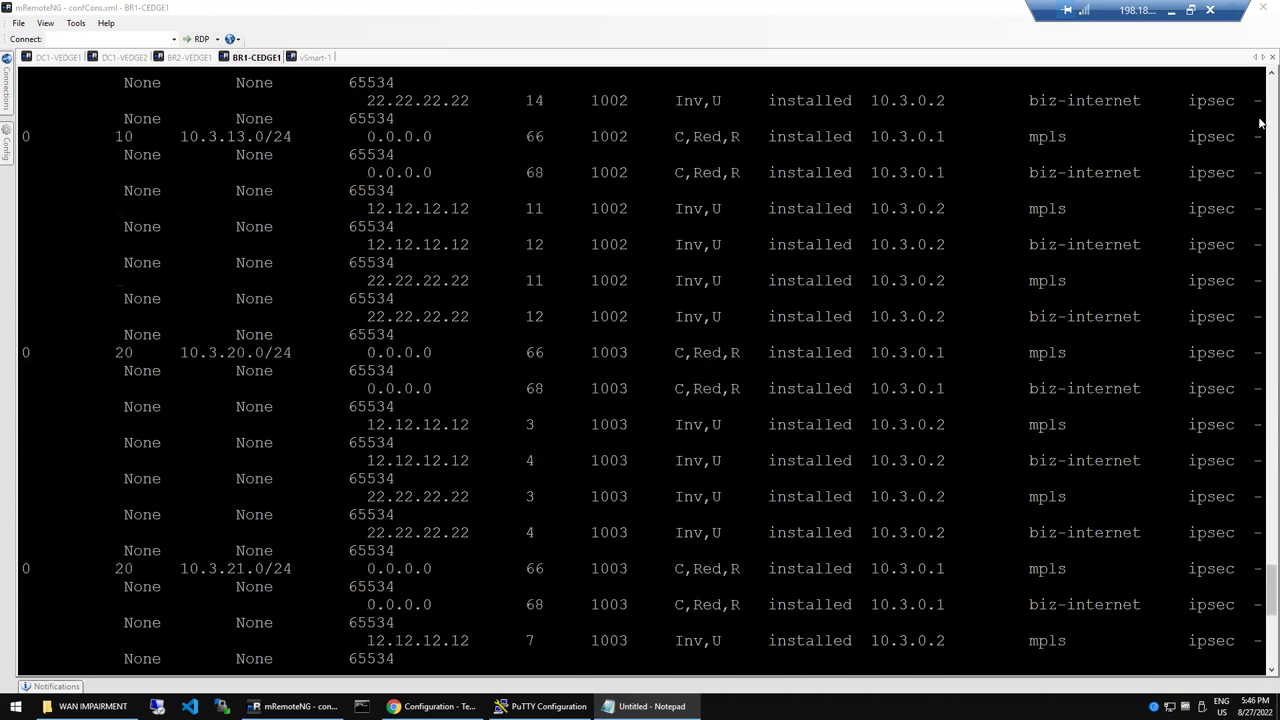
scroll(1260, 122, "up", 5)
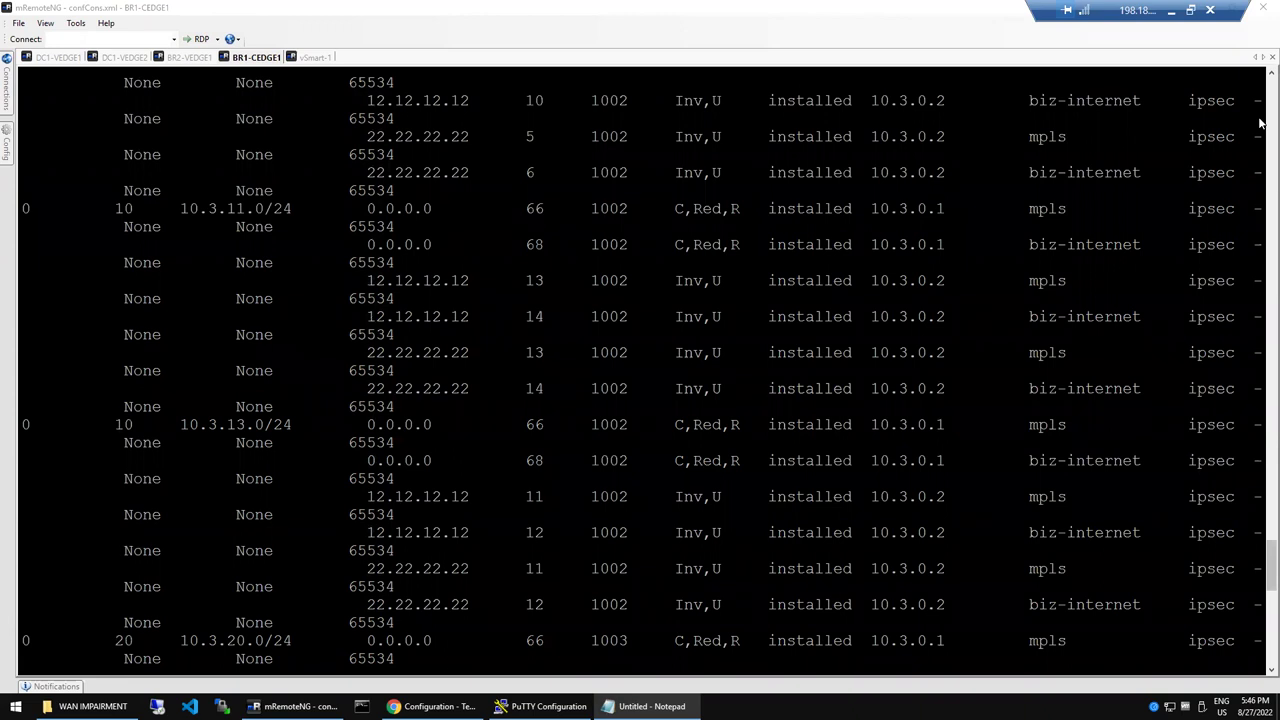
scroll(1260, 122, "up", 5)
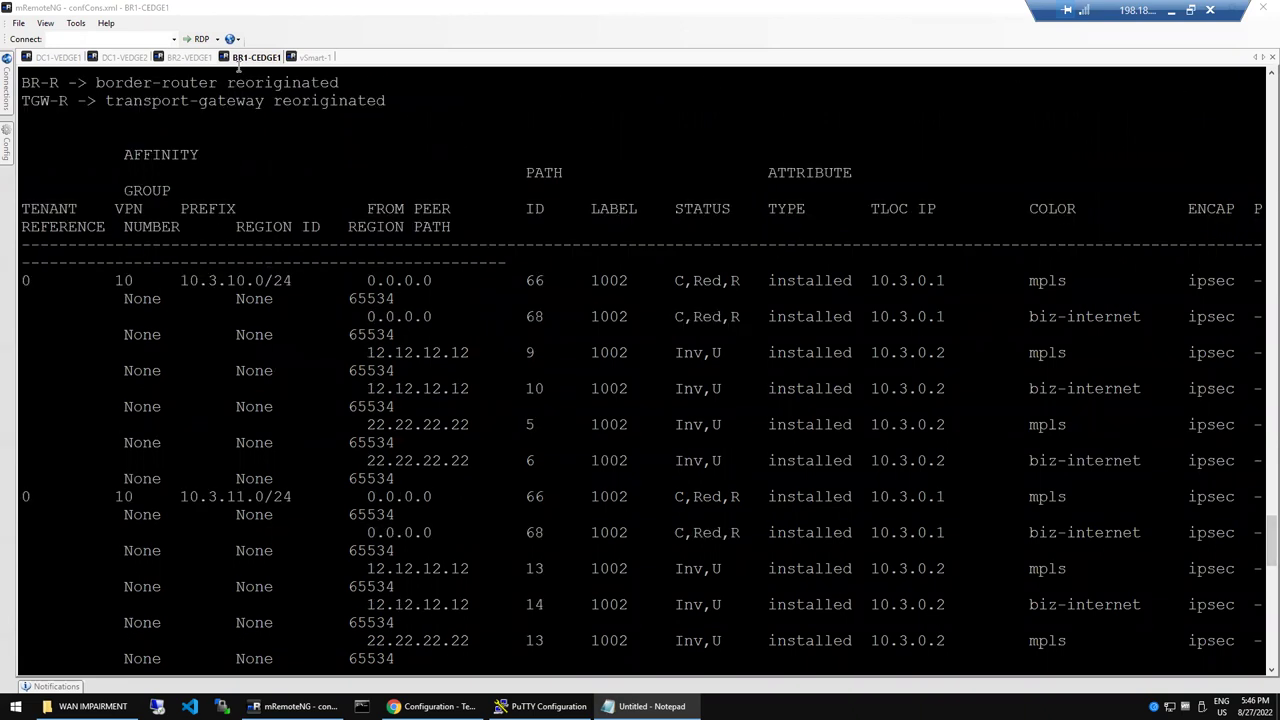
Step: Check the BR2-VEDGE1 session for its show omp peers output and bring up fresh prompts
left_click(190, 57)
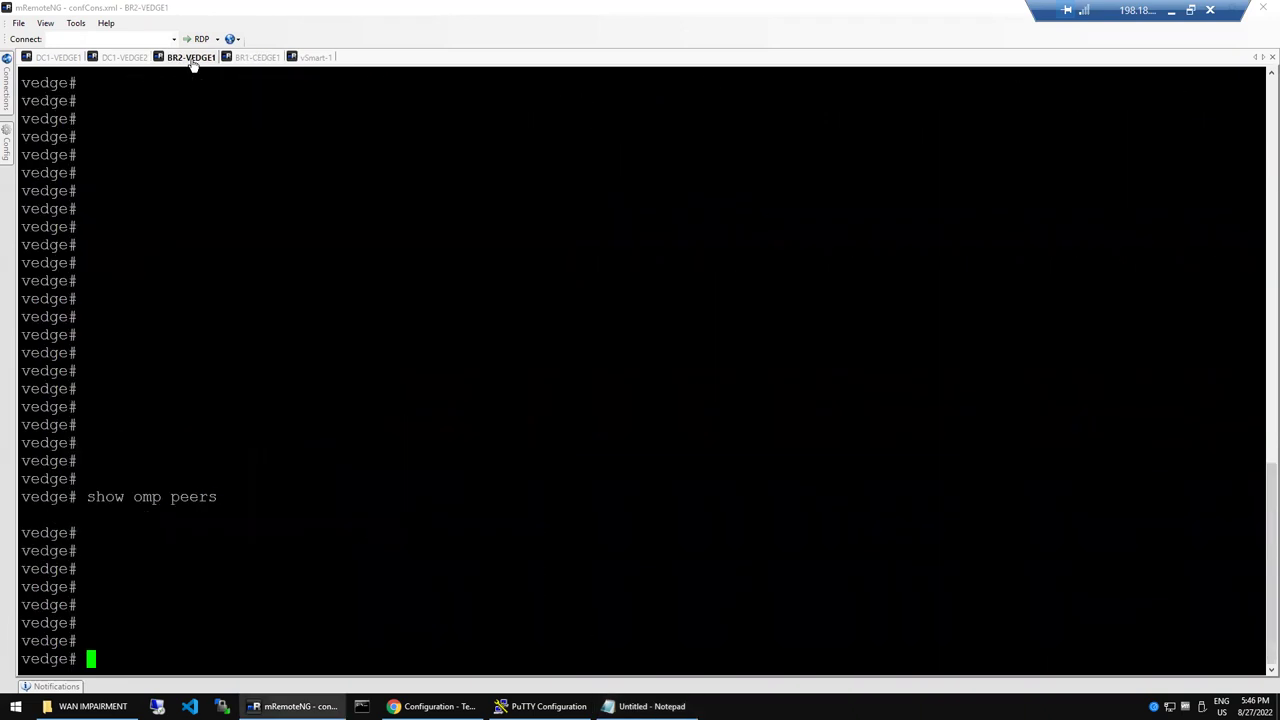
key("Return")
key("Return")
key("Return")
key("Return")
key("Return")
key("Return")
key("Return")
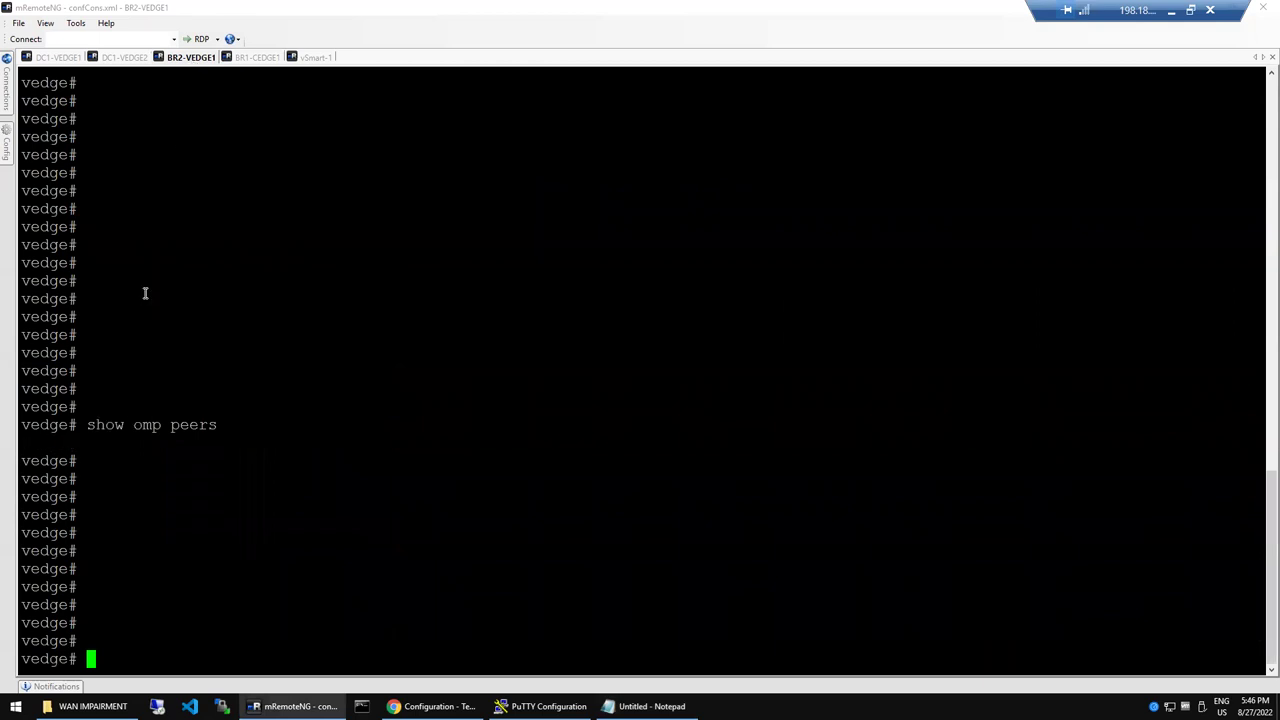
Step: Run show omp peers in the DC1-VEDGE2 session
left_click(106, 58)
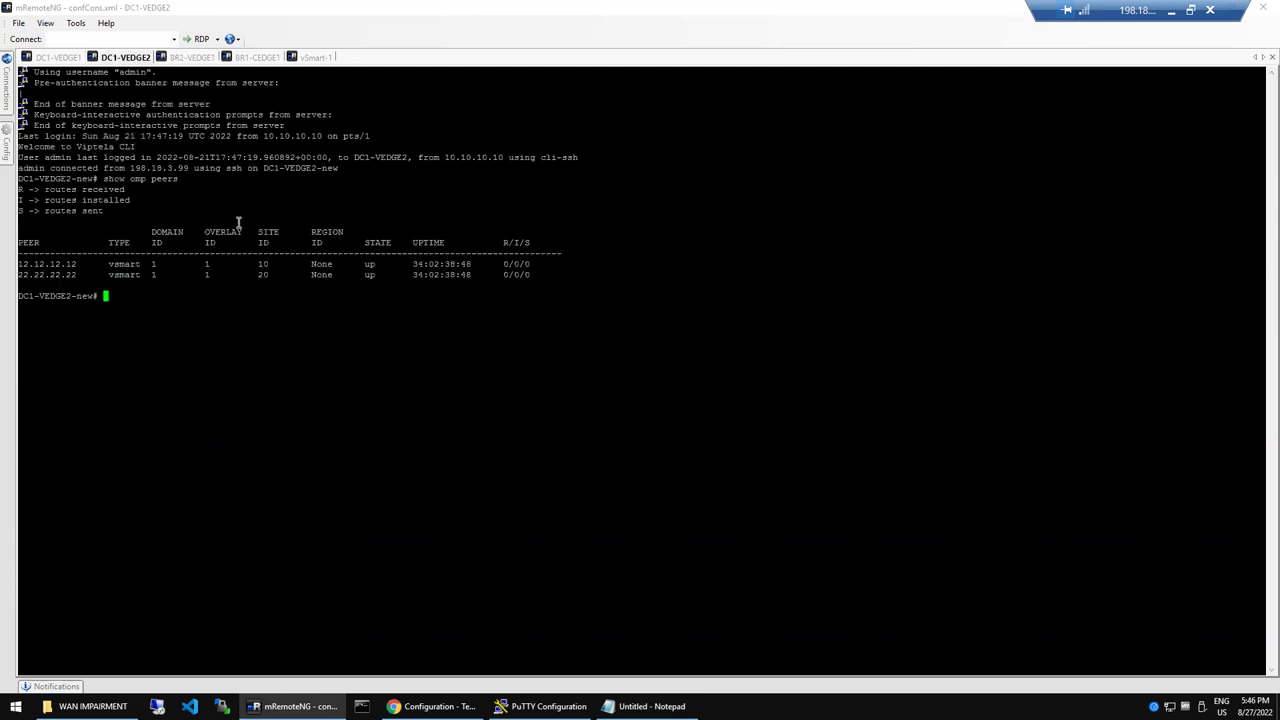
type("show omp peers")
key("Return")
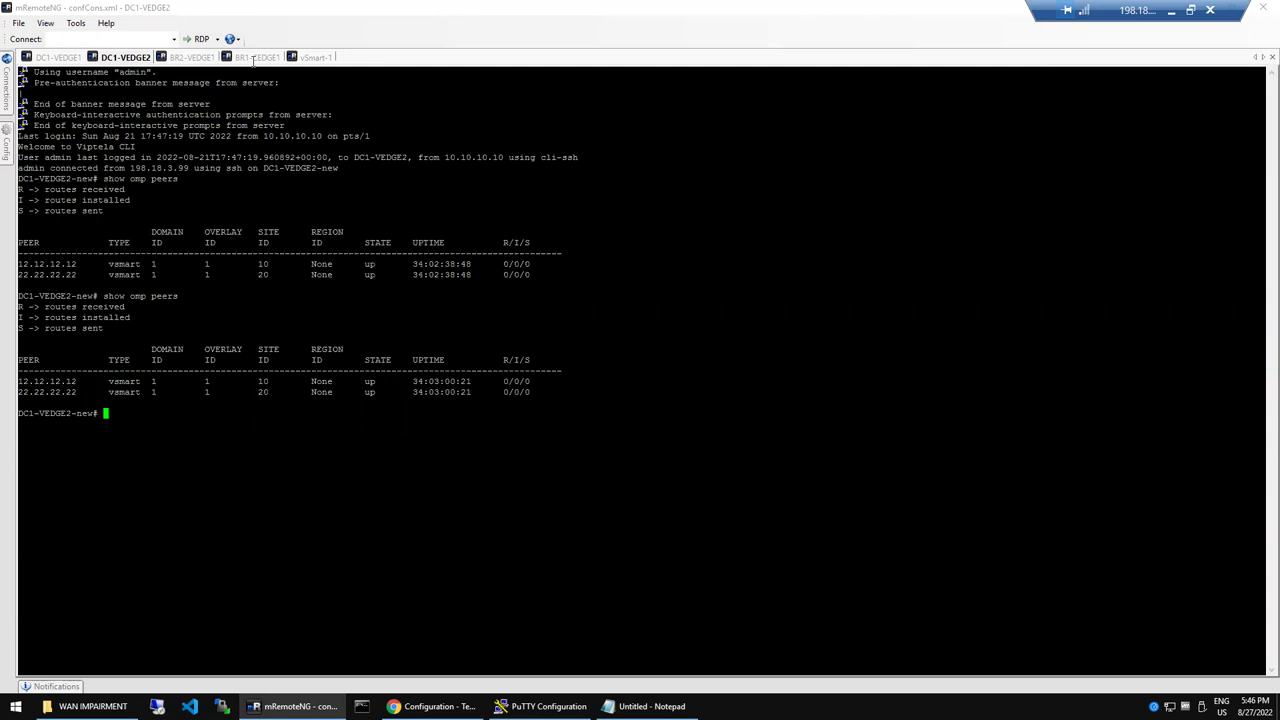
Step: Return to the BR1-CEDGE1 session and run show sdwan omp peers
left_click(253, 58)
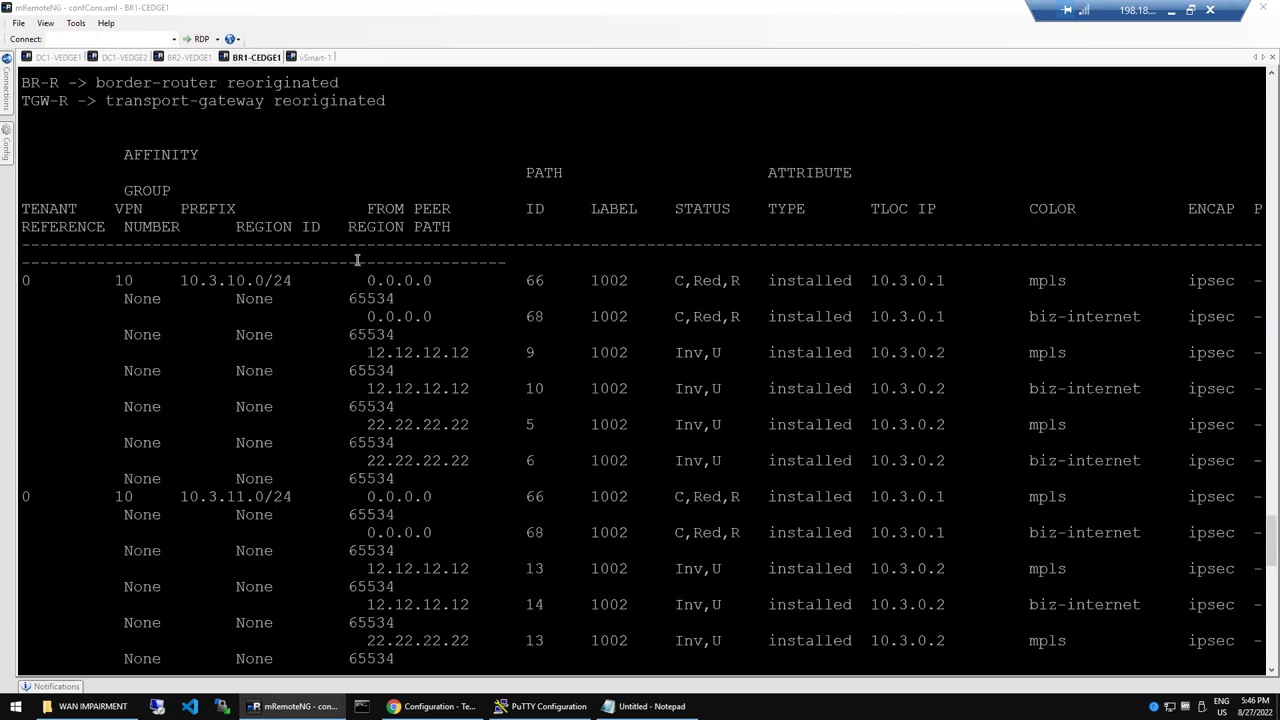
key("Return")
key("Return")
key("Return")
key("Return")
key("Return")
type("show omp")
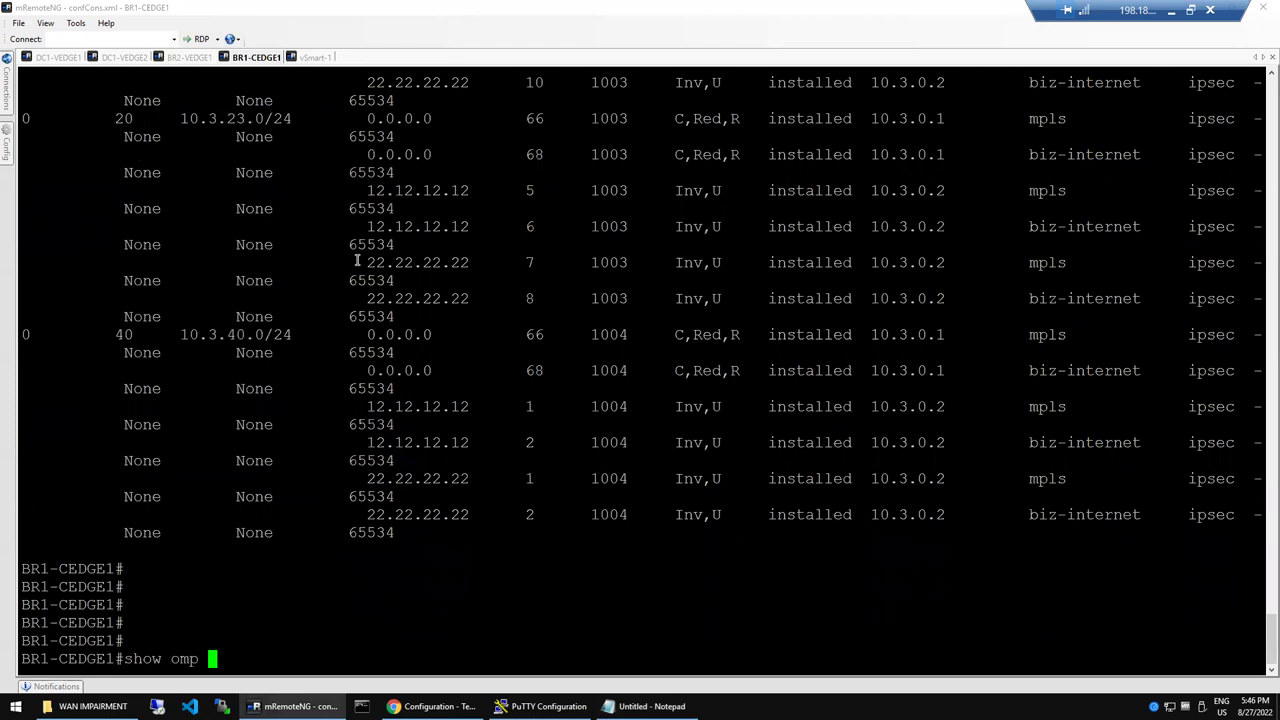
key("BackSpace")
key("BackSpace")
key("BackSpace")
key("BackSpace")
key("BackSpace")
type("sdwa")
key("Tab")
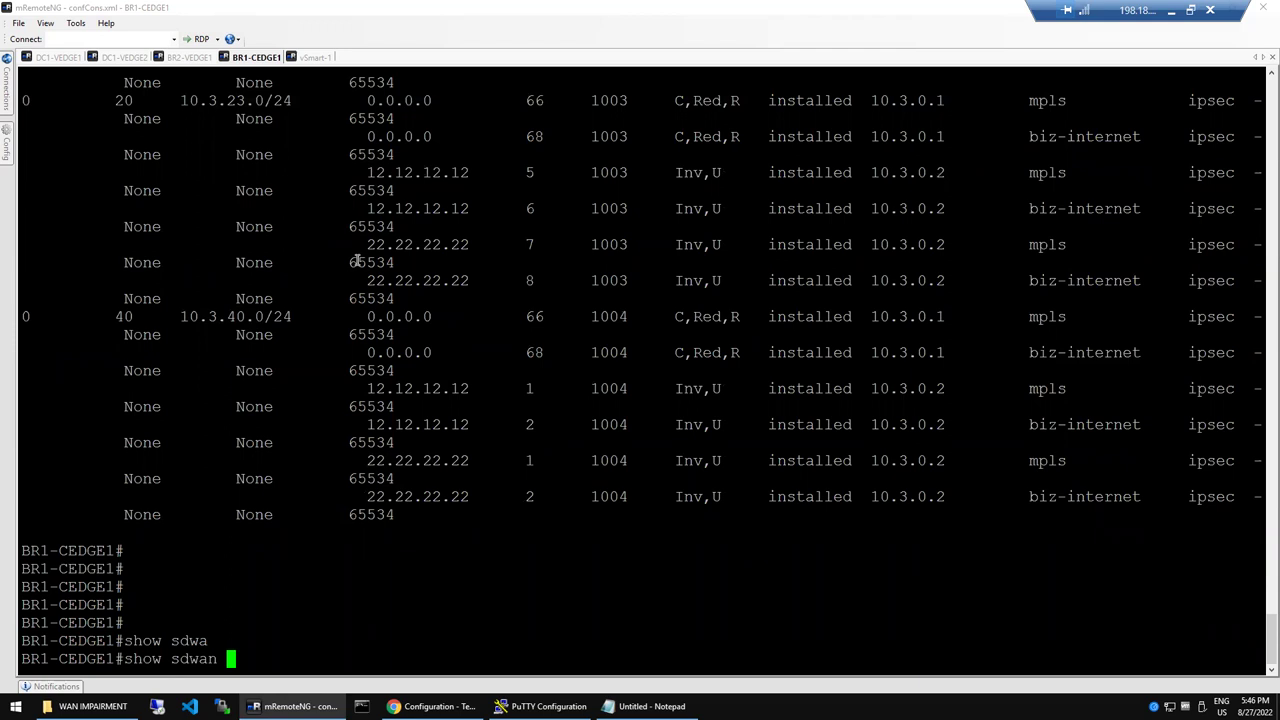
type("omp")
type("pe")
key("Tab")
key("Return")
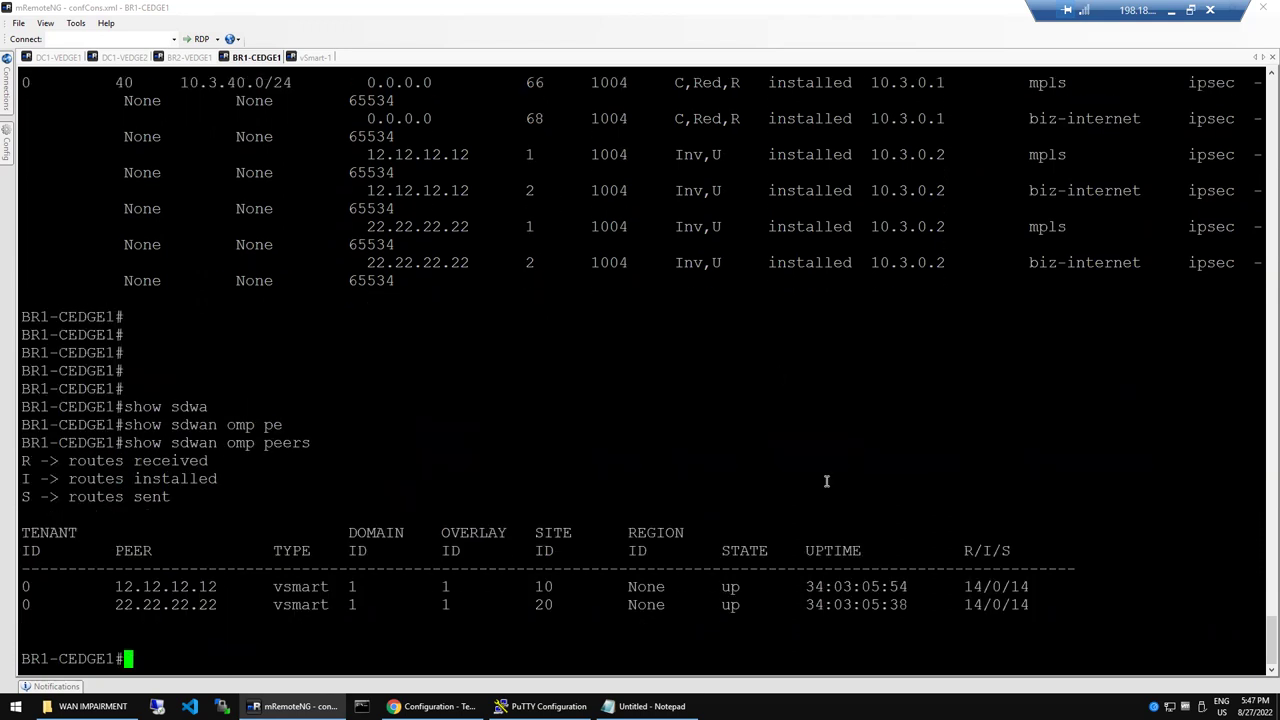
Step: Separate the peers output with blank prompts and examine the vSmart peers 12.12.12.12 and 22.22.22.22 of BR1-CEDGE1
key("Return")
key("Return")
key("Return")
key("Return")
key("Return")
key("Return")
key("Return")
key("Return")
key("Return")
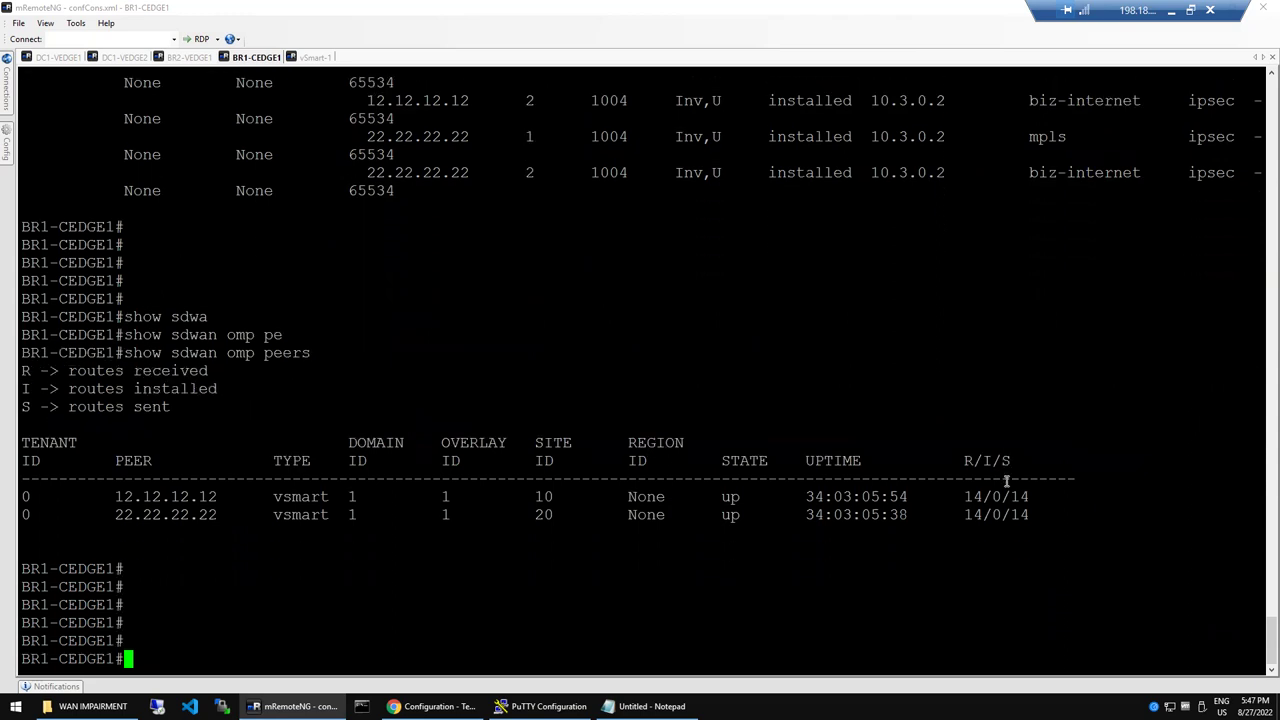
key("Return")
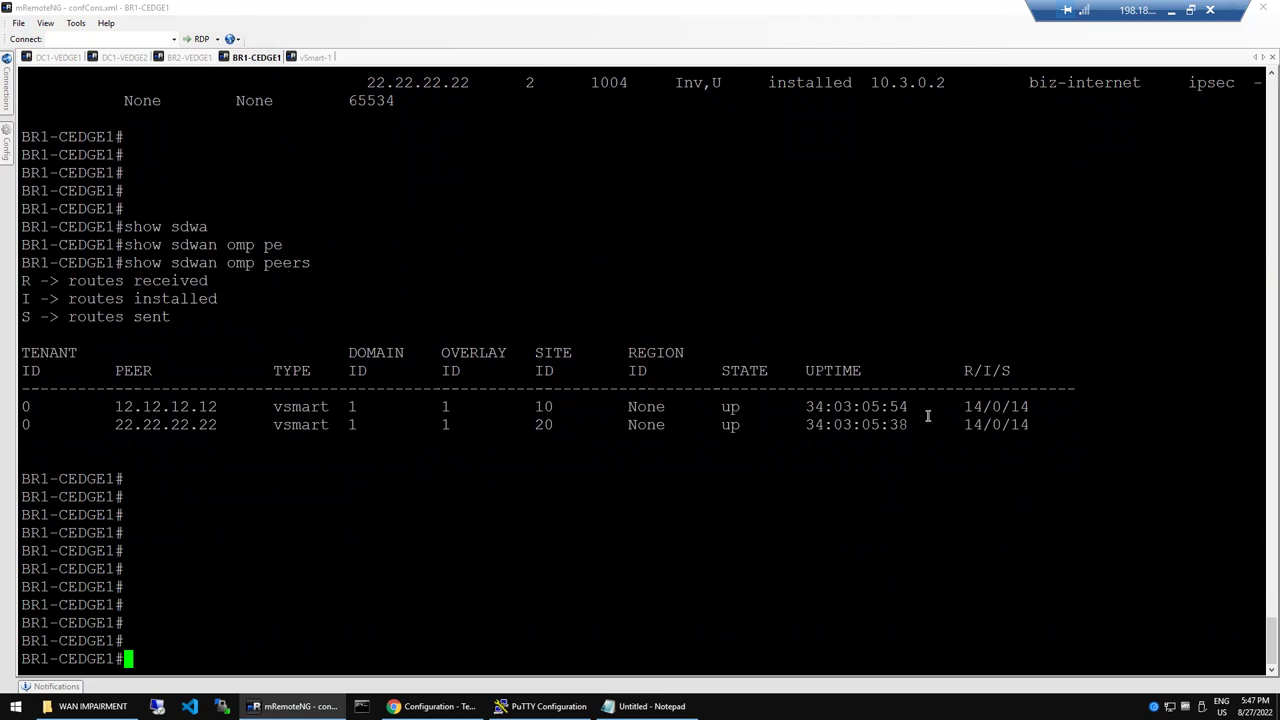
triple_click(84, 479)
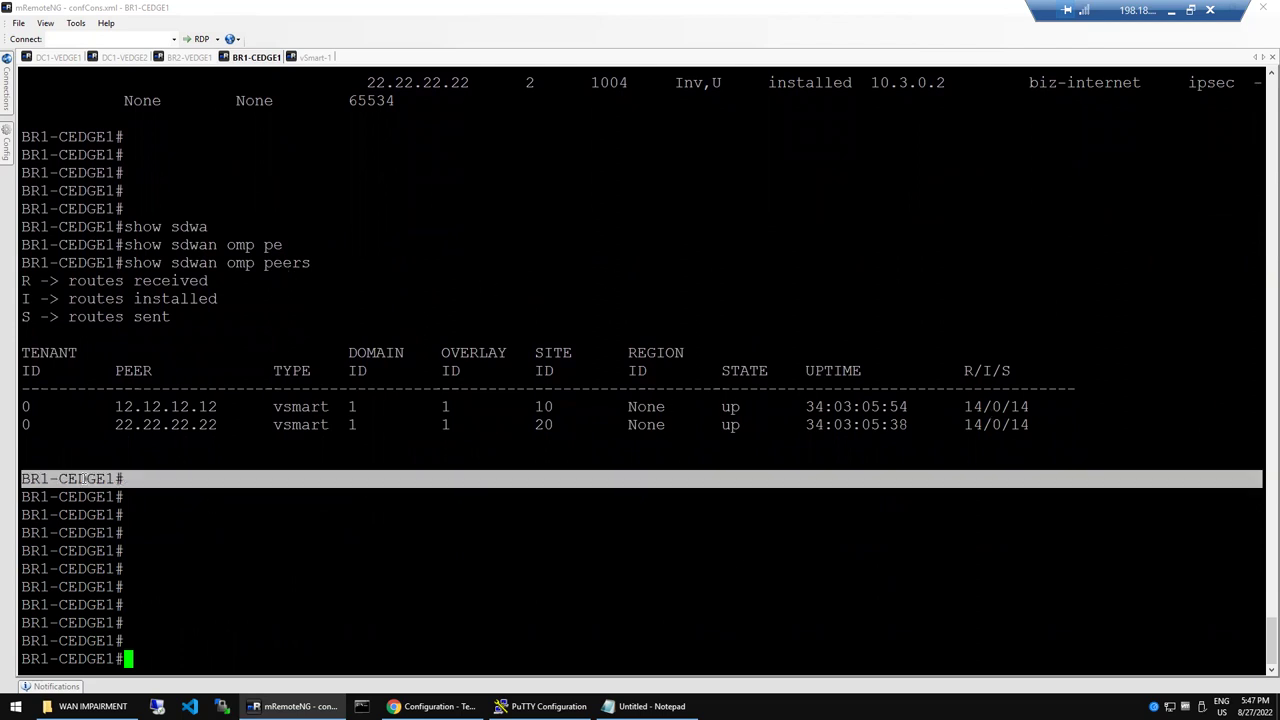
double_click(160, 406)
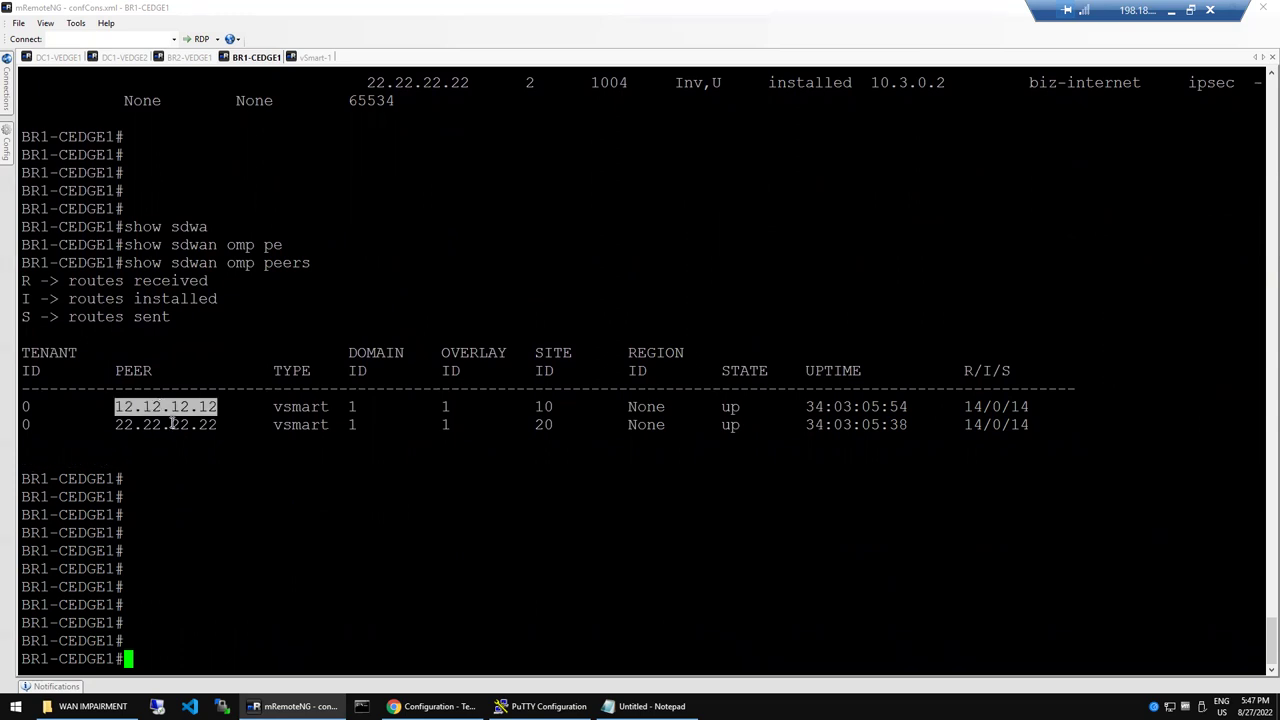
double_click(172, 424)
triple_click(172, 407)
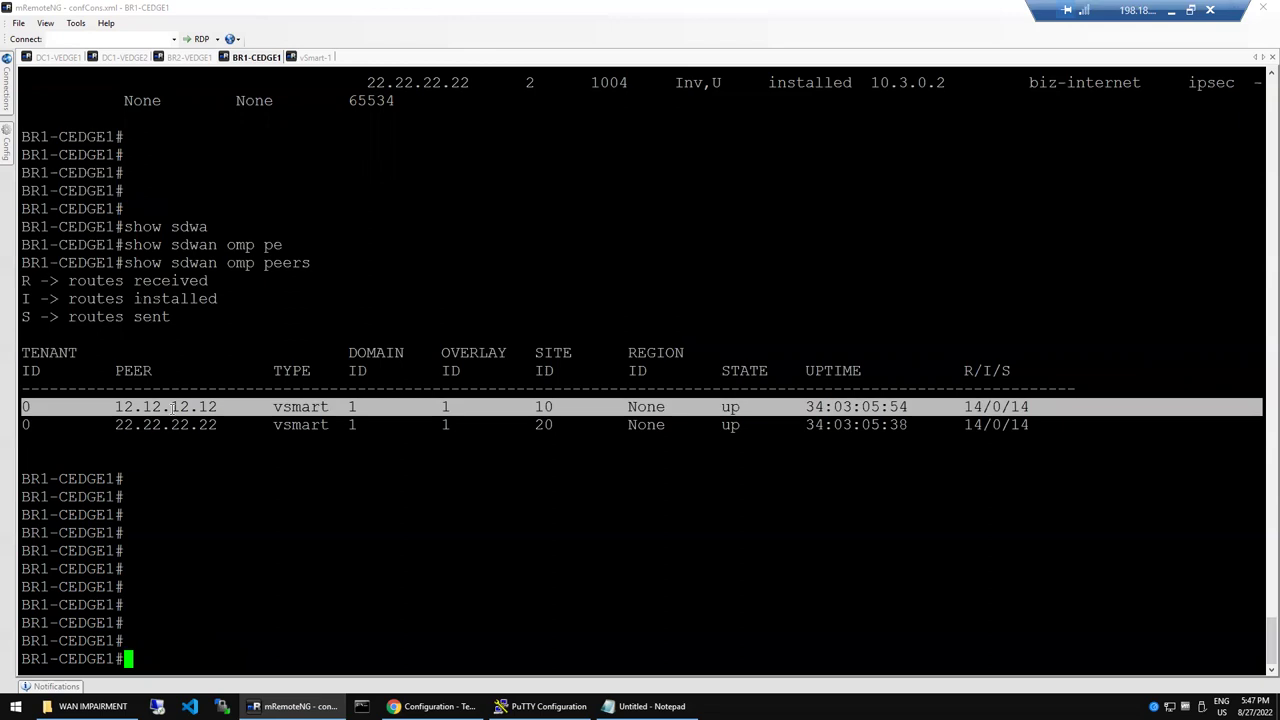
double_click(173, 425)
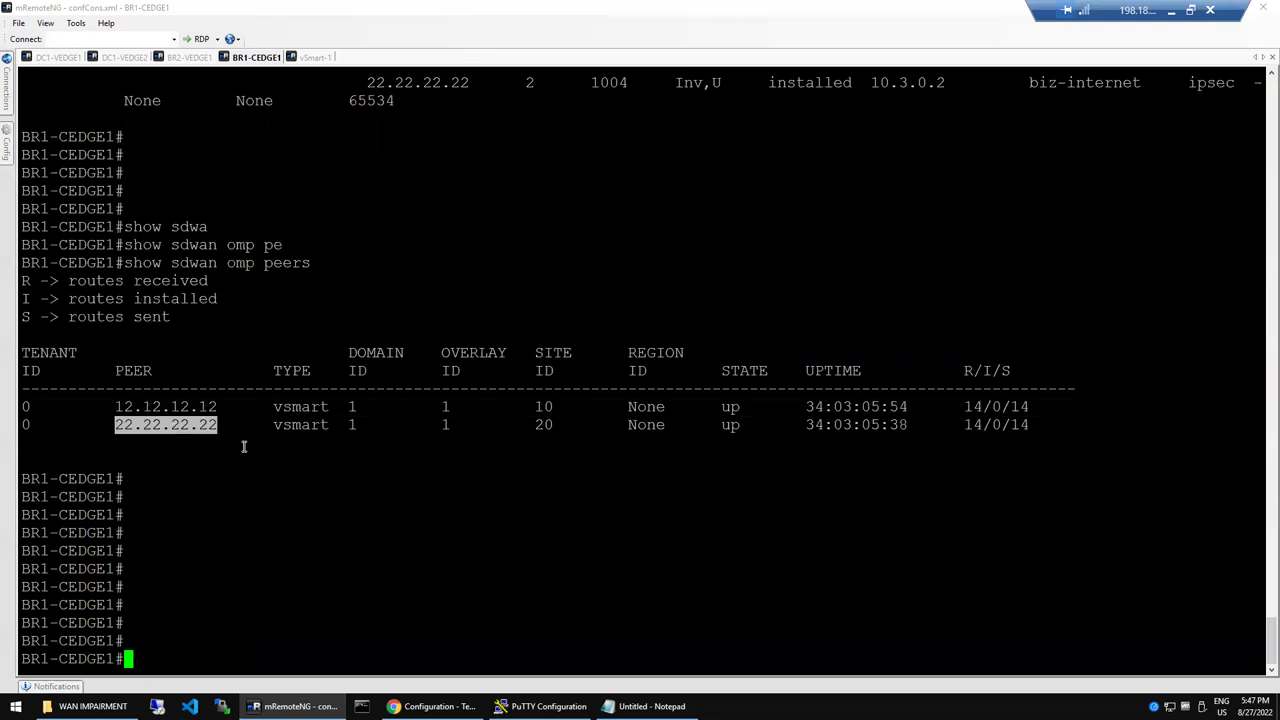
Step: Examine the R/I/S counters of peer 12.12.12.12 against the received, installed and sent definitions
double_click(973, 406)
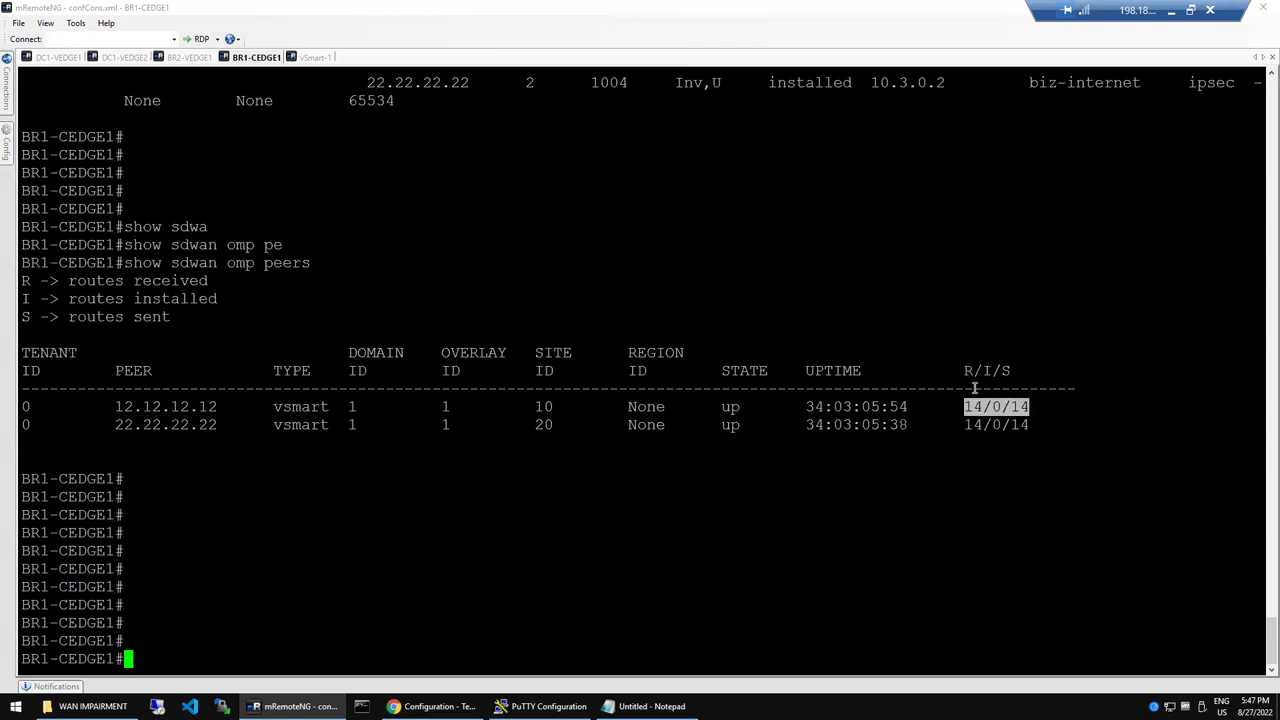
left_click(968, 374)
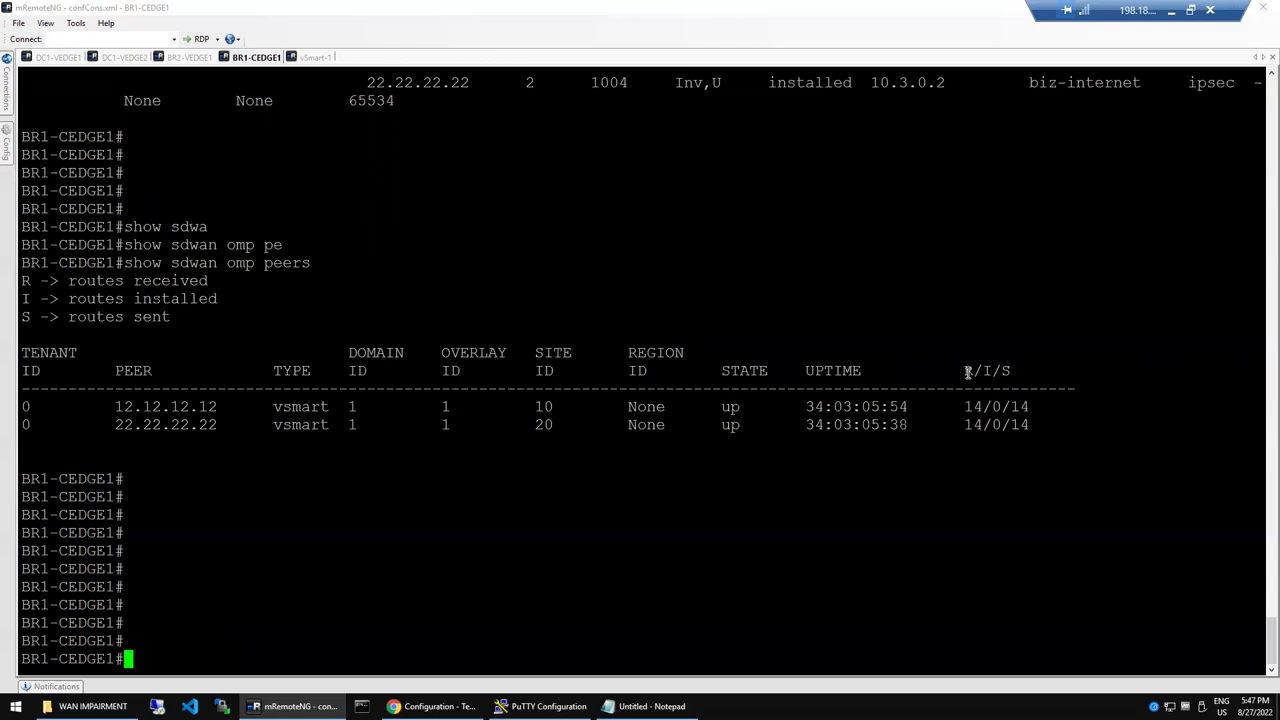
double_click(150, 283)
double_click(173, 298)
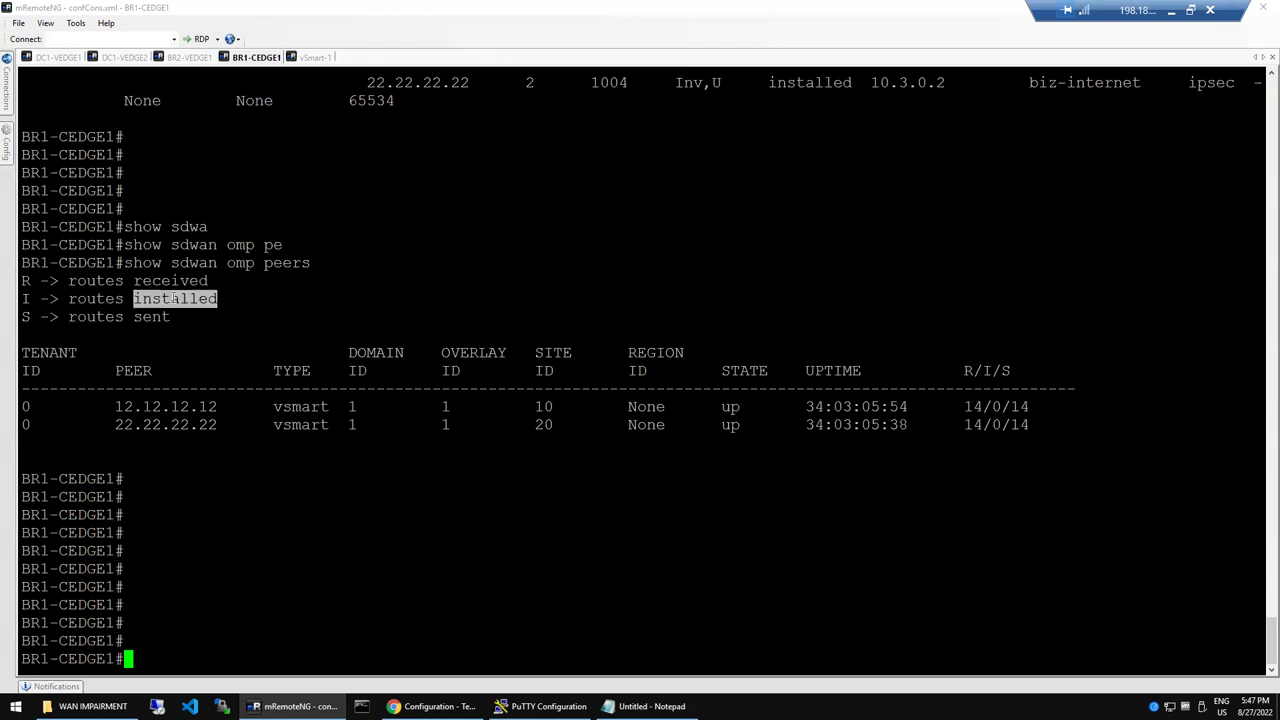
double_click(152, 316)
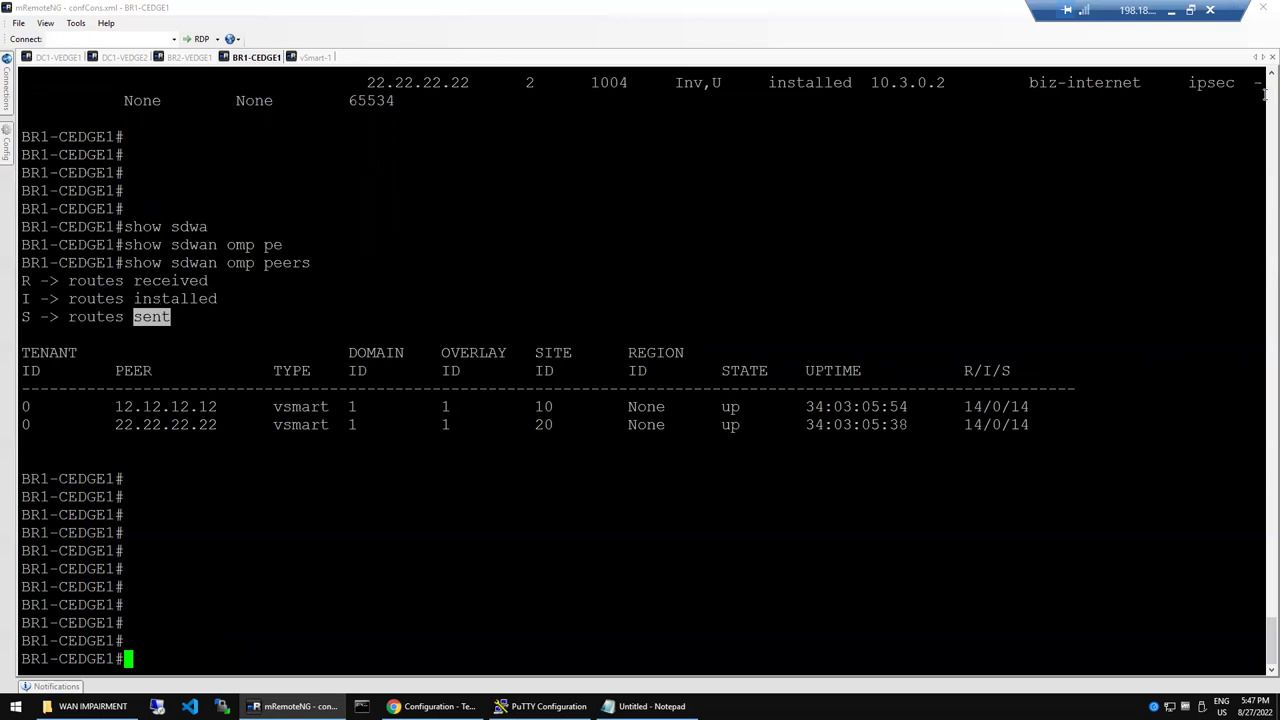
Step: Go back to the show sdwan omp routes output and examine the C and R definitions in its code legend
scroll(1260, 97, "up", 10)
scroll(1260, 97, "up", 15)
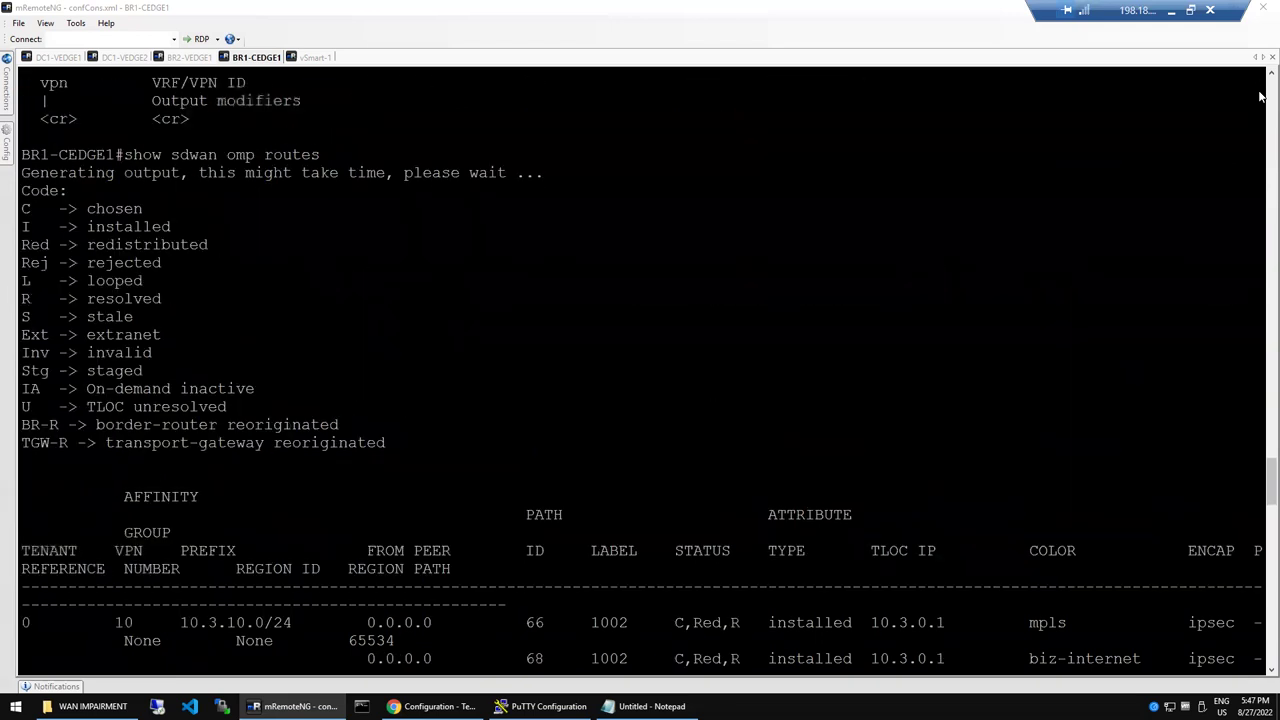
scroll(1260, 97, "up", 10)
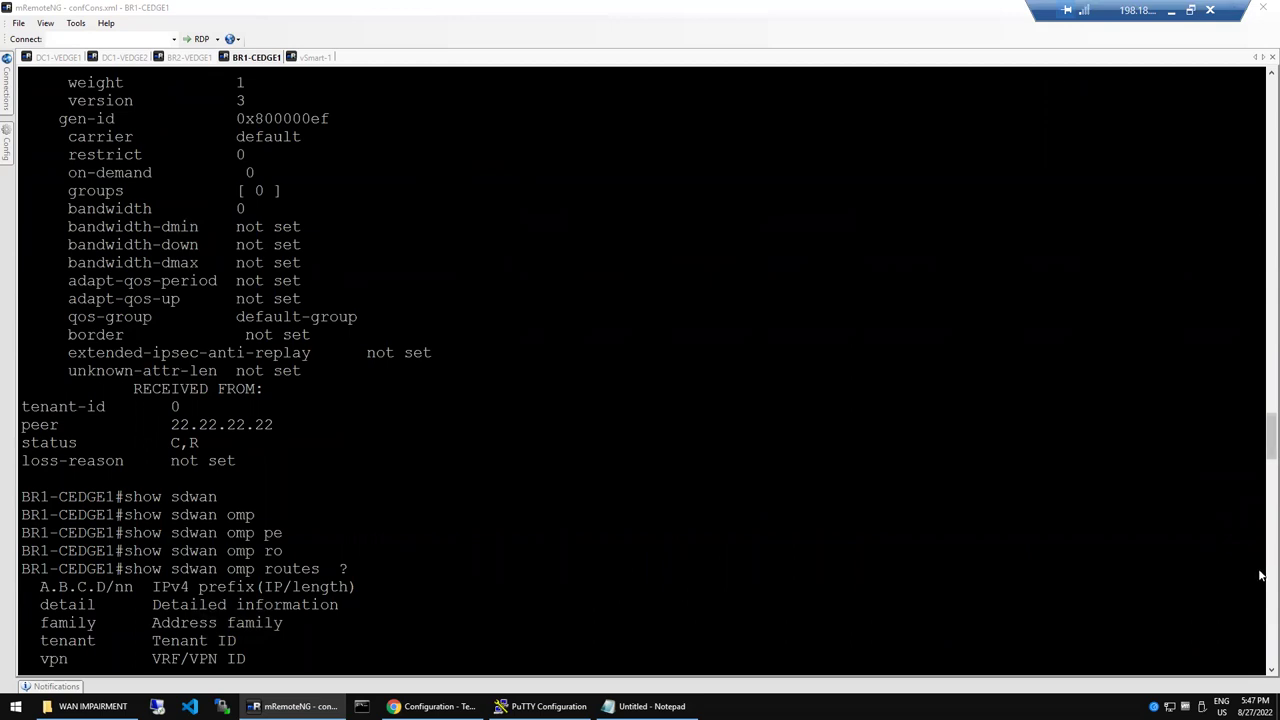
scroll(1260, 575, "down", 5)
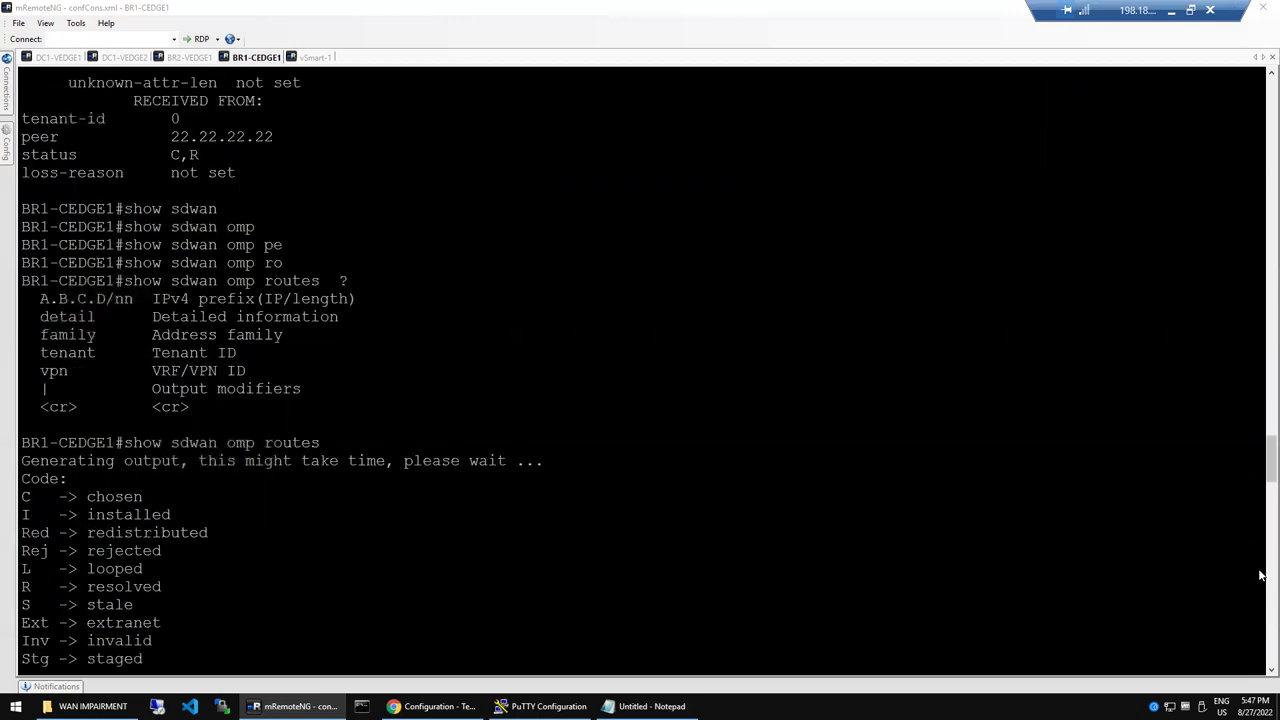
double_click(103, 497)
triple_click(108, 586)
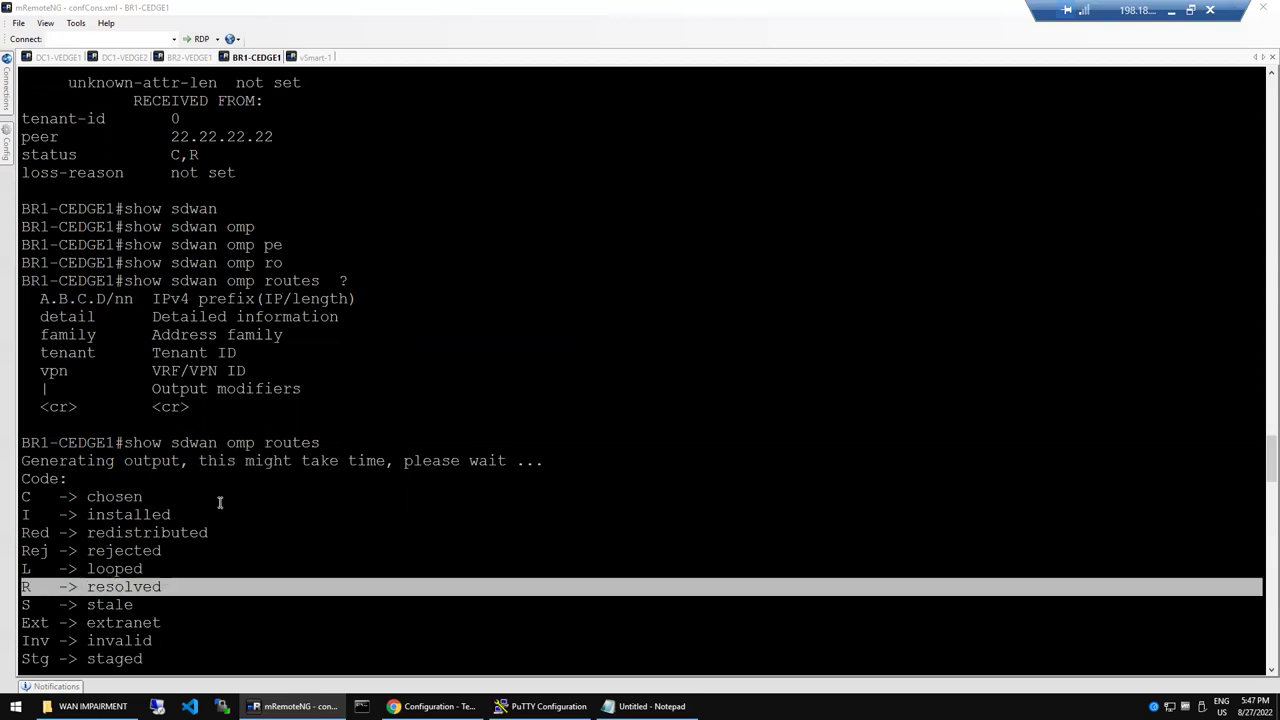
Step: Return to the show sdwan omp peers output and compare the R/I/S counters of peers 12.12.12.12 and 22.22.22.22
left_click(208, 556)
key("Return")
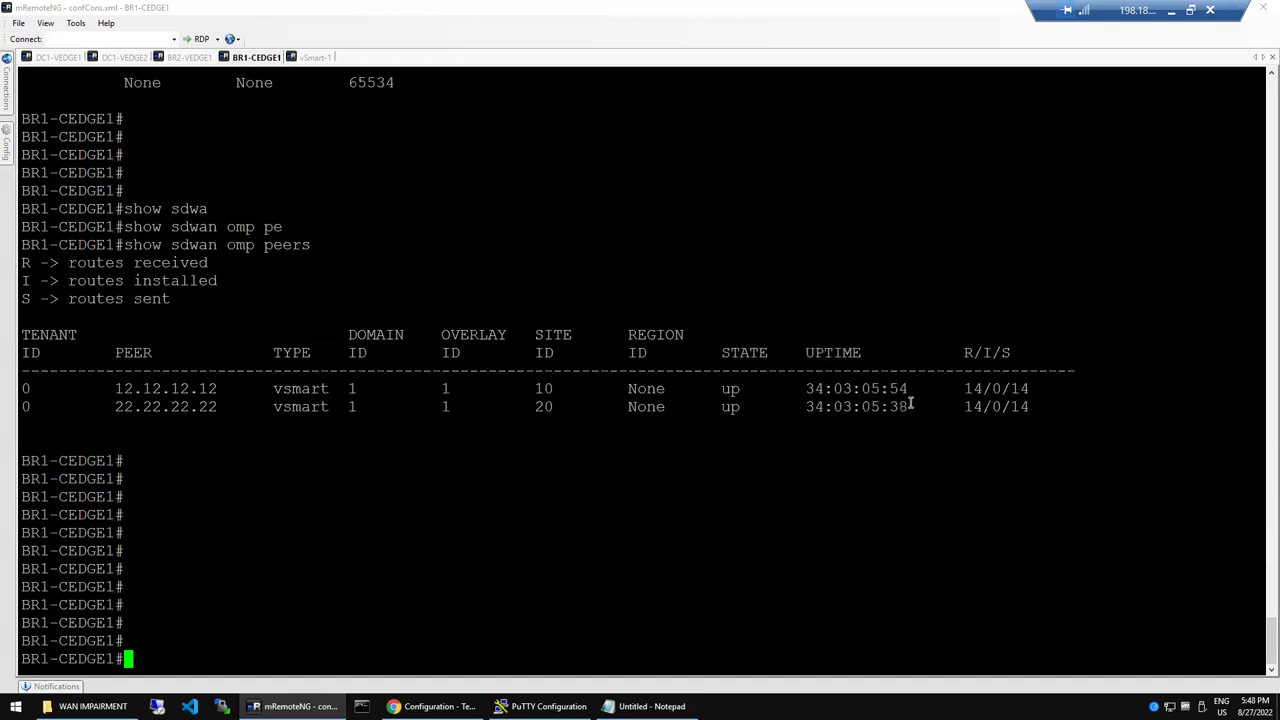
double_click(972, 393)
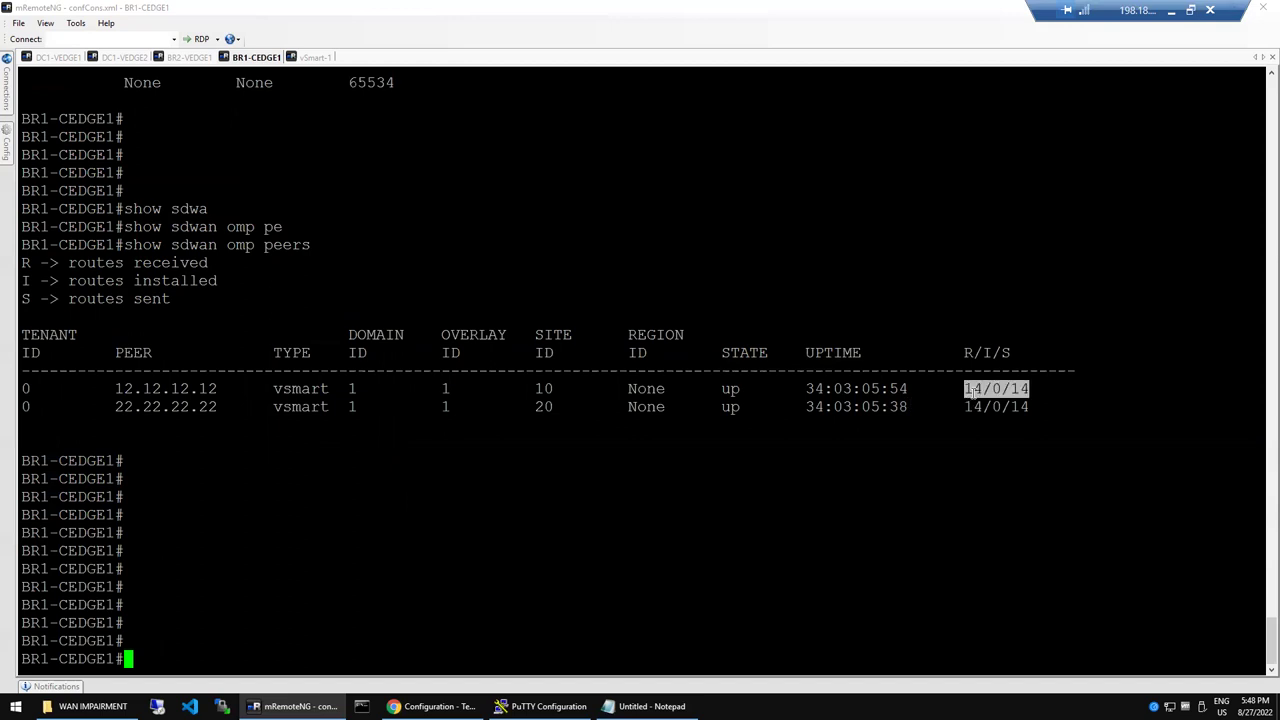
triple_click(972, 407)
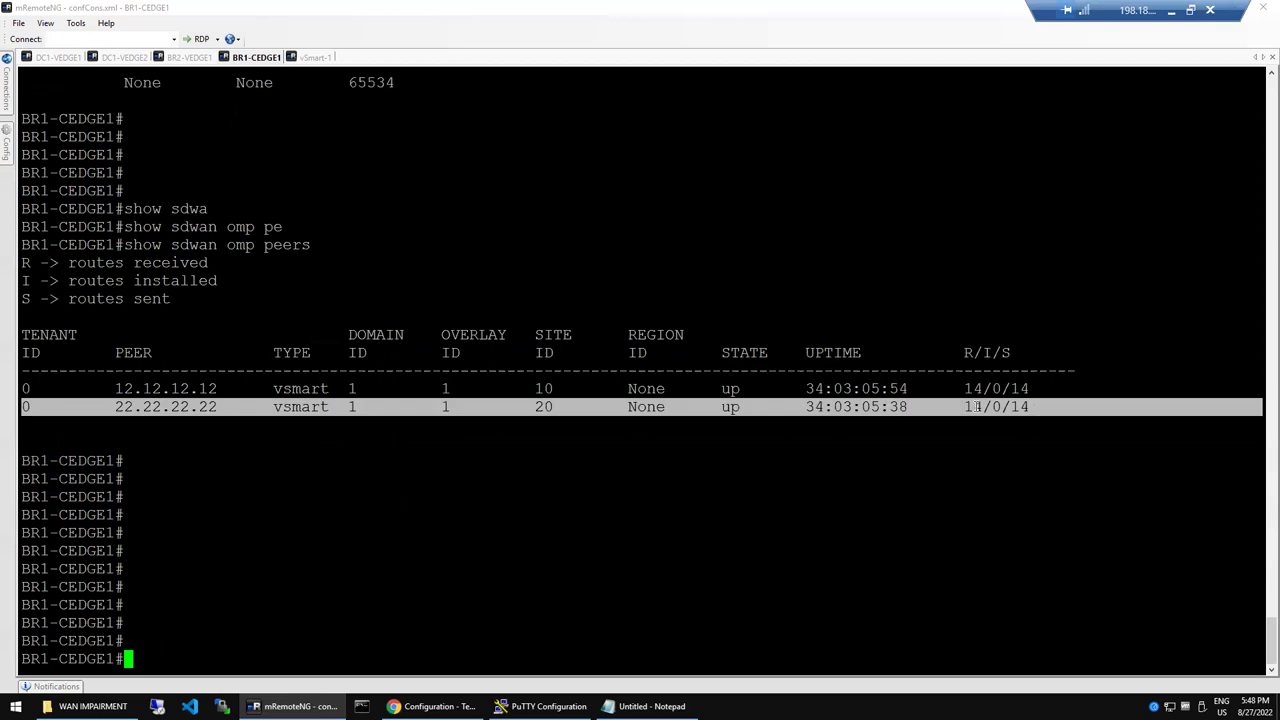
left_click(998, 386)
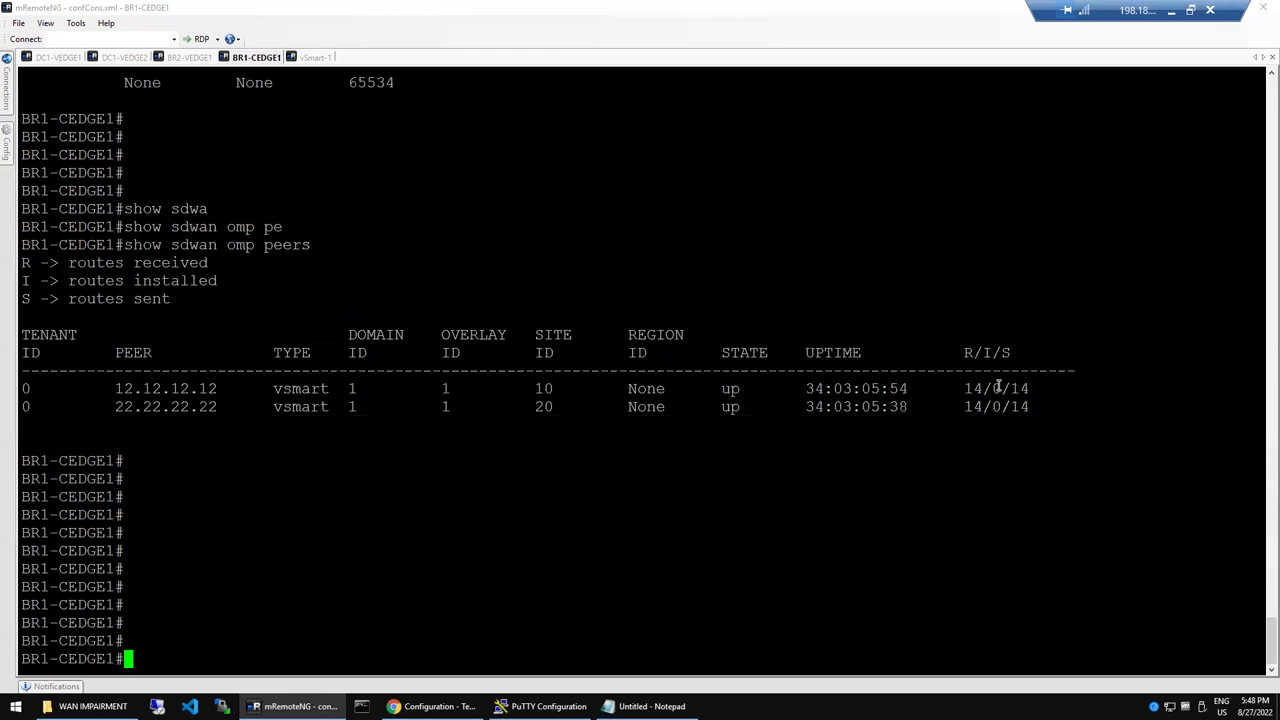
double_click(998, 386)
triple_click(996, 407)
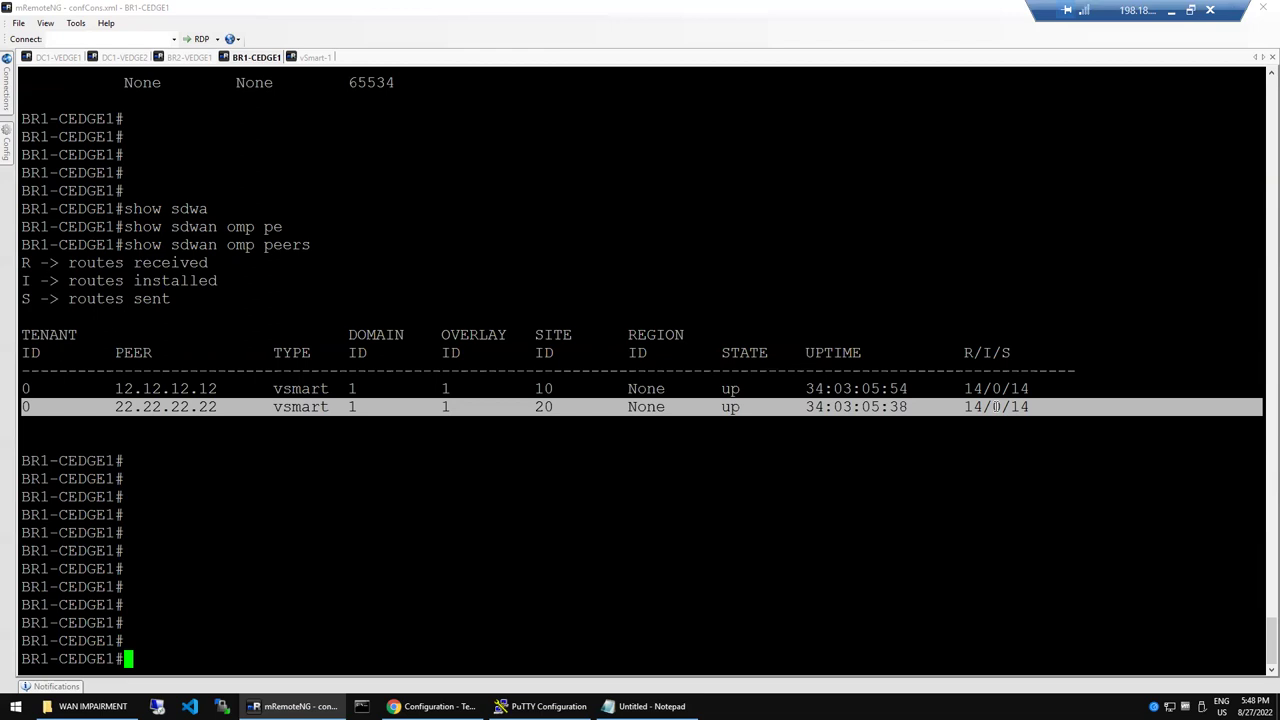
left_click(1083, 428)
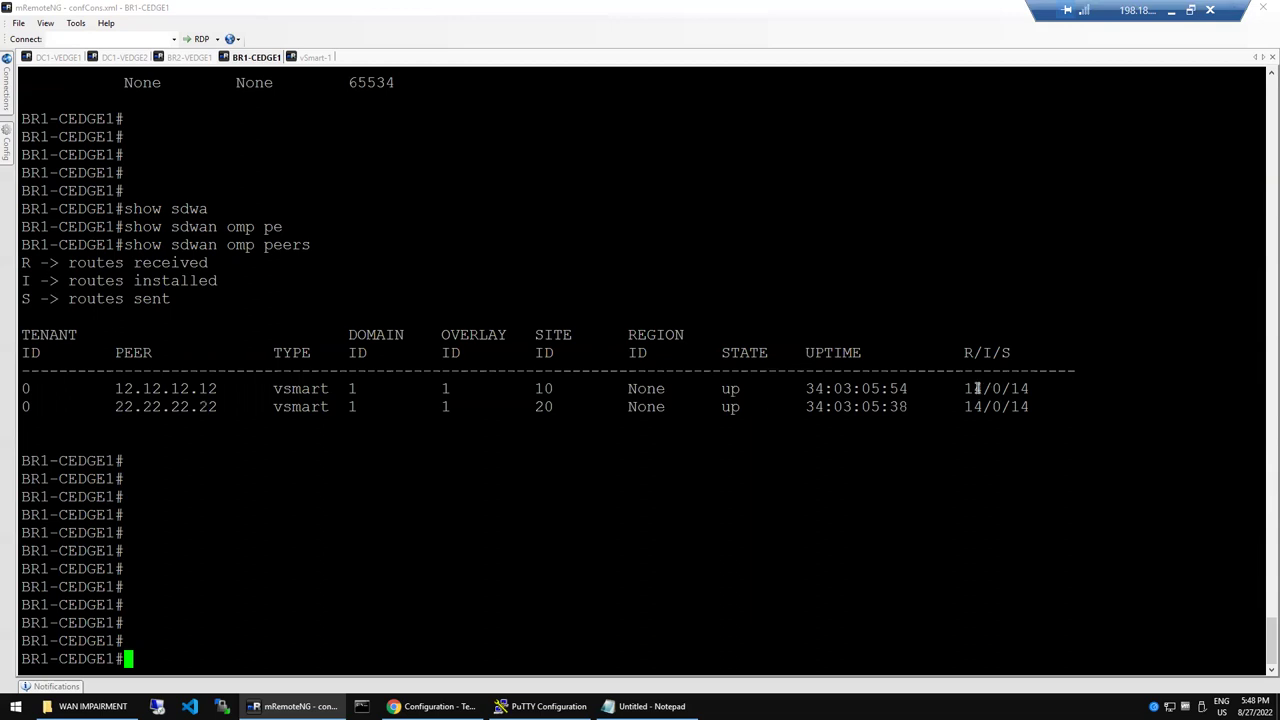
Step: Examine the received and sent counters of peer 12.12.12.12 against the installed counters of both vSmart peers
triple_click(972, 388)
triple_click(1024, 388)
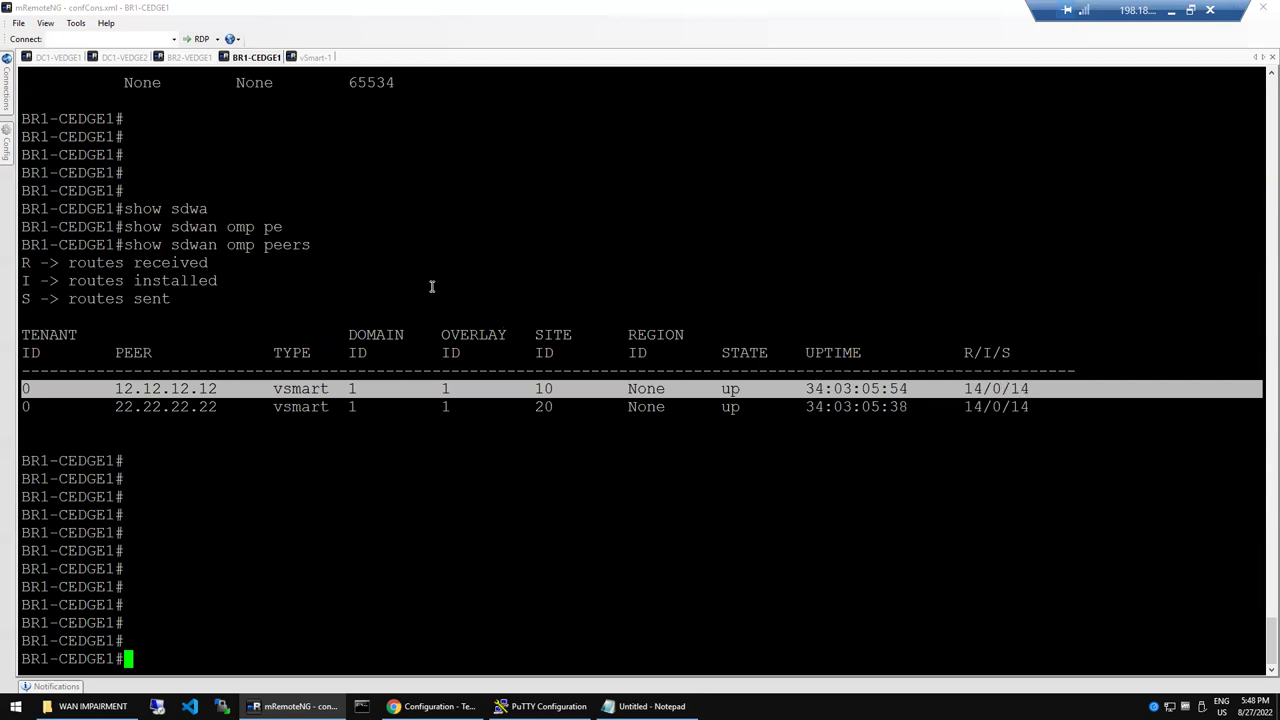
left_click(1001, 388)
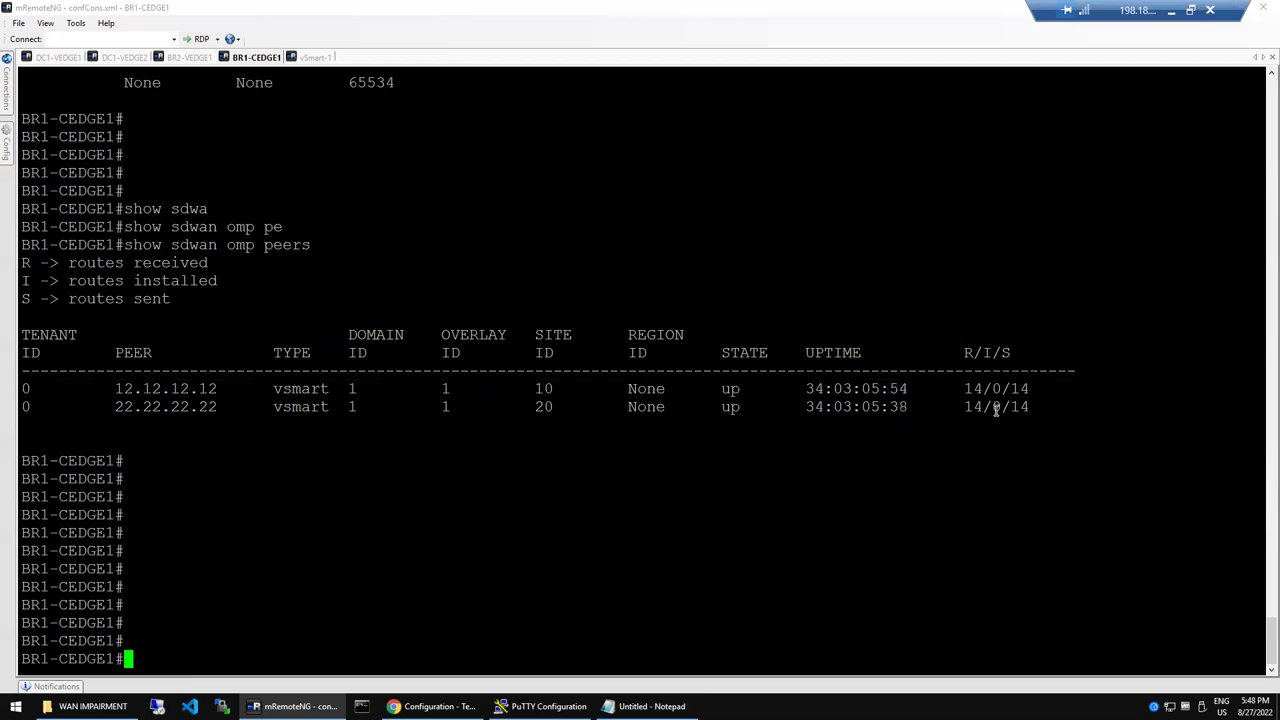
triple_click(996, 410)
left_click(1001, 392)
double_click(1001, 388)
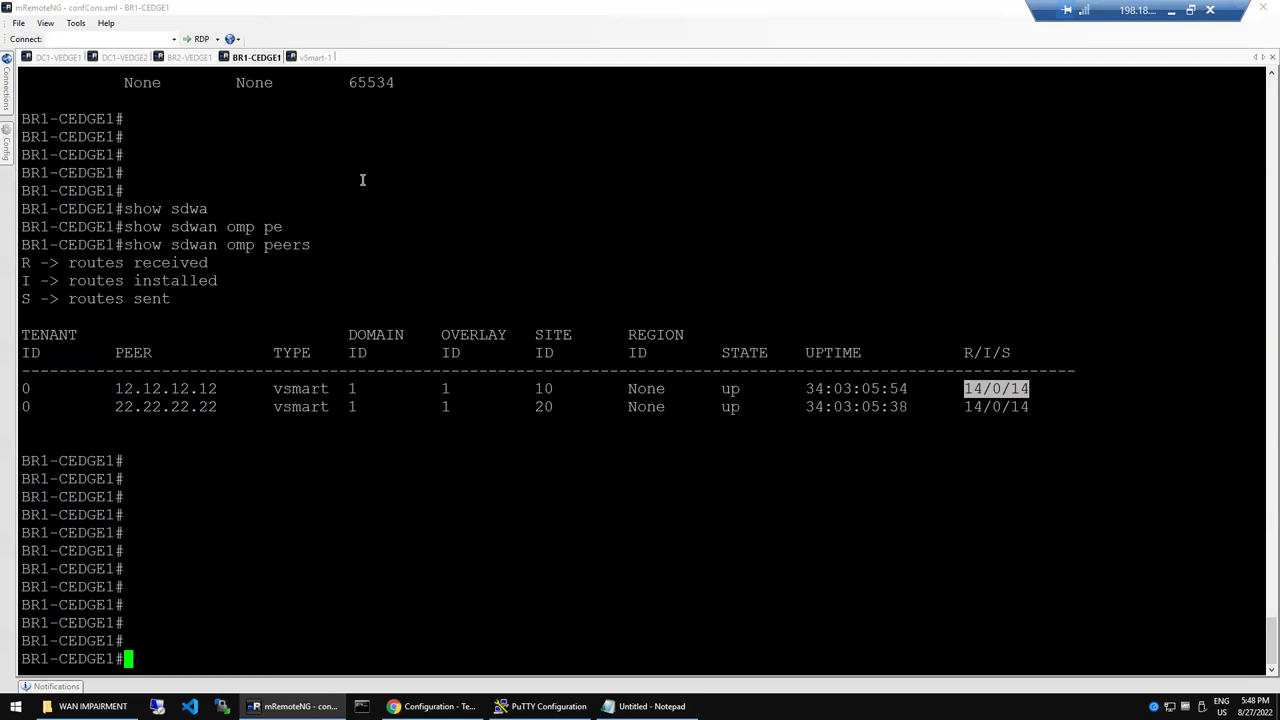
Step: Examine the R/I/S column heading above the counters in the BR1-CEDGE1 peers table
left_click(966, 400)
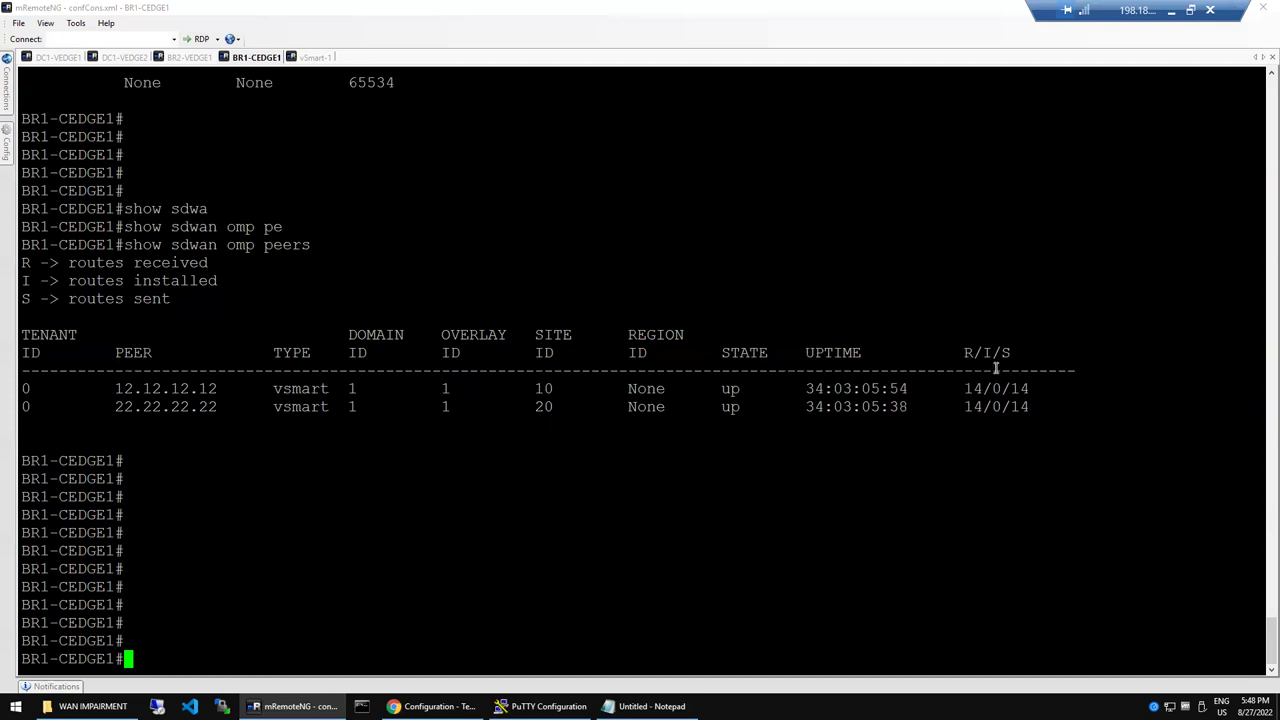
left_click_drag(966, 352, 1040, 352)
double_click(967, 352)
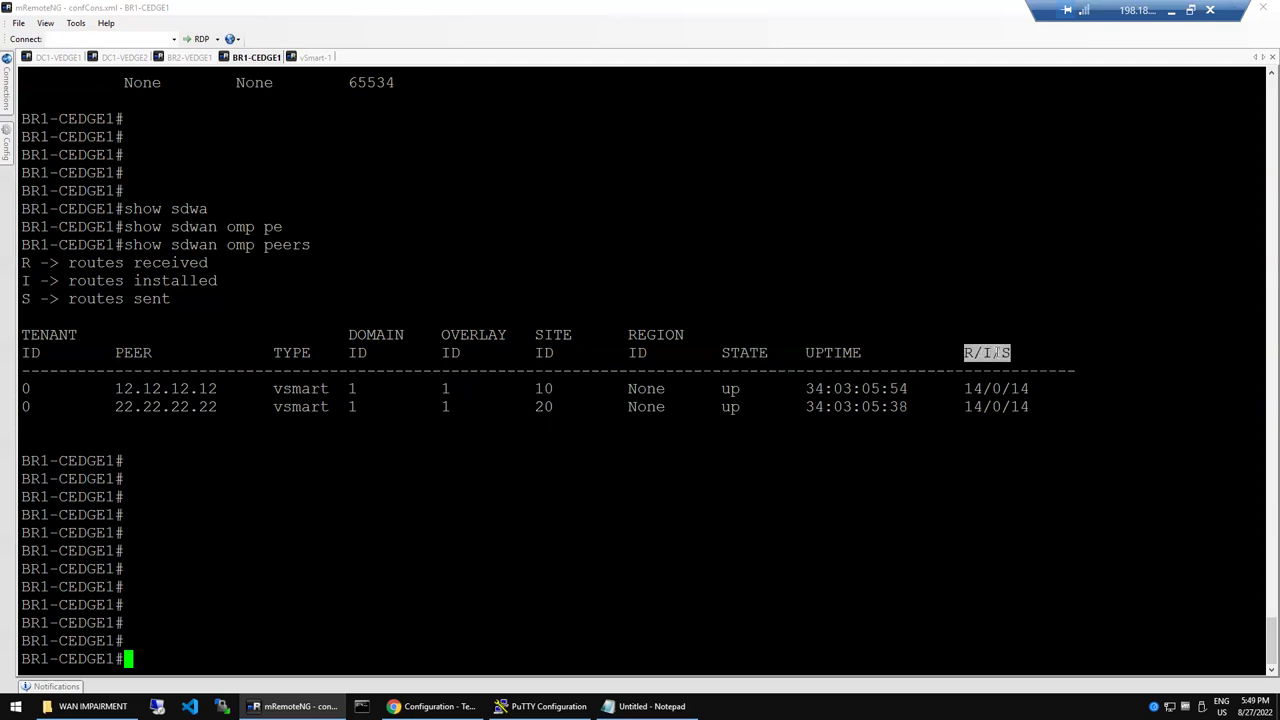
left_click(1014, 352)
double_click(1006, 352)
left_click(877, 429)
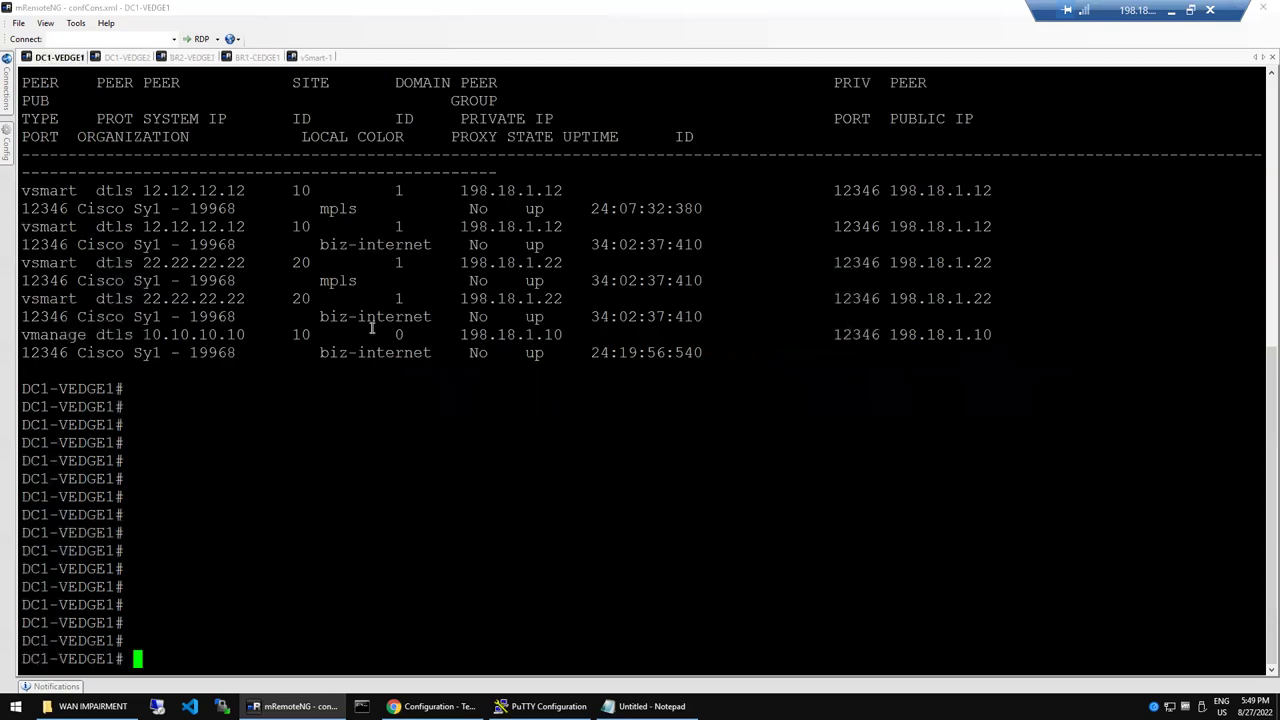
Step: Run show omp peers in the DC1-VEDGE1 session and separate the output with blank prompts
type("show omp peers")
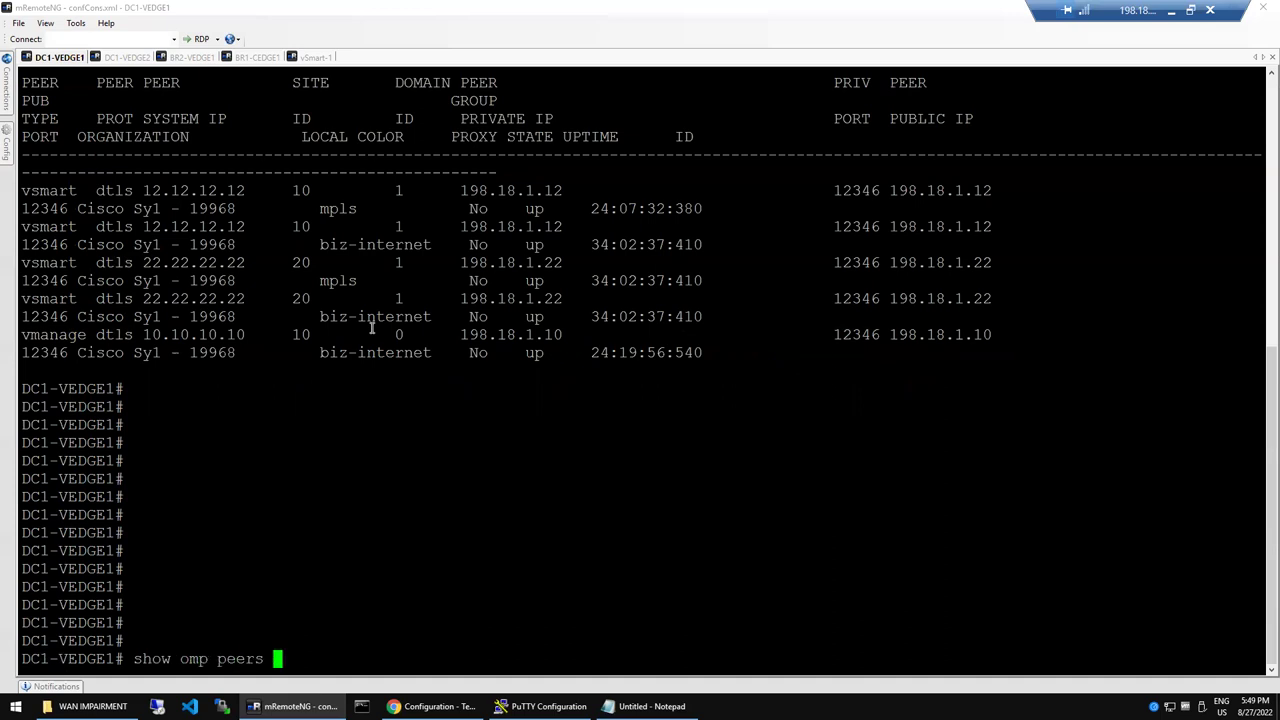
key("Return")
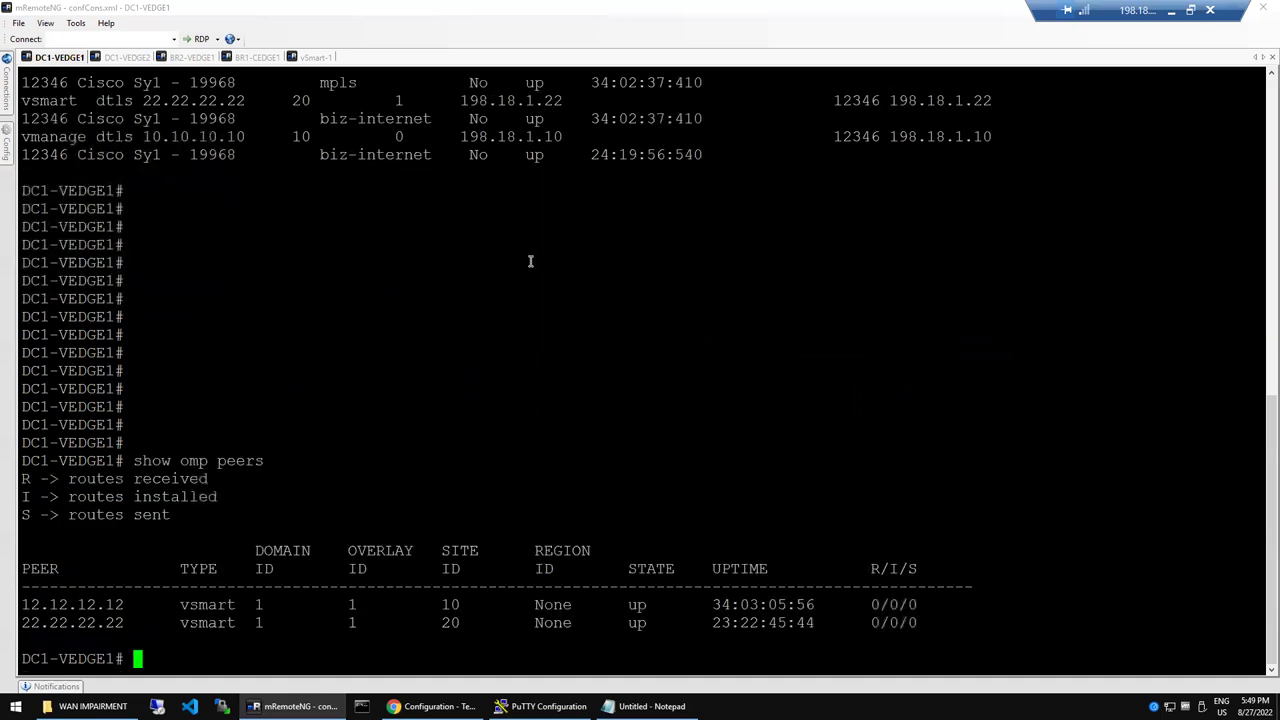
key("Return")
key("Return")
key("Return")
key("Return")
key("Return")
key("Return")
key("Return")
key("Return")
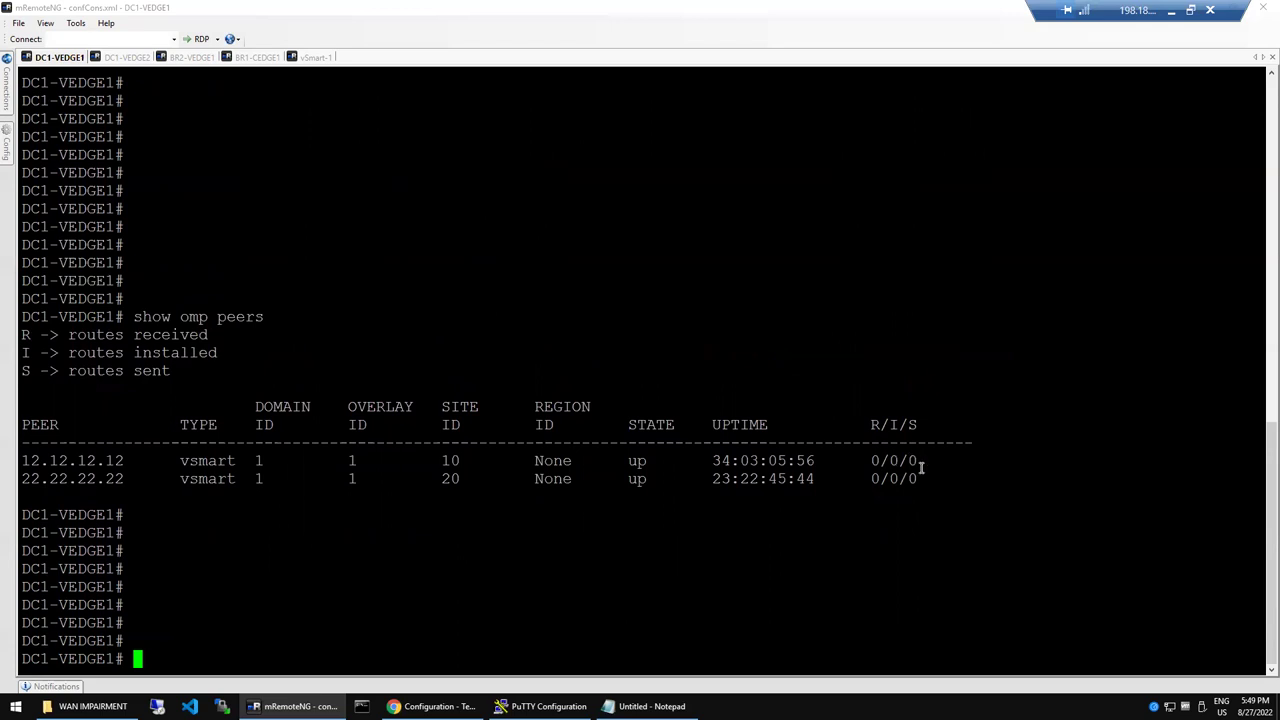
key("Return")
key("Return")
key("Return")
key("Return")
key("Return")
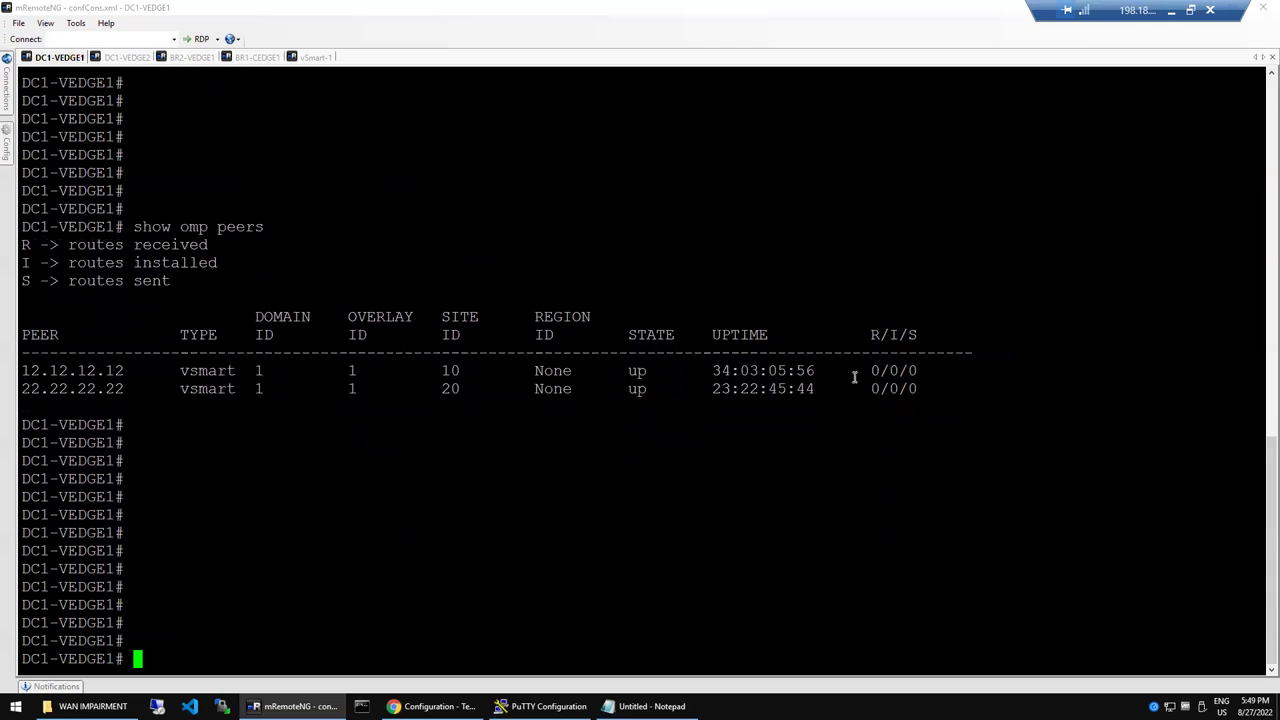
Step: Run show interface description on DC1-VEDGE1 and add blank prompts below the output
type("show itn")
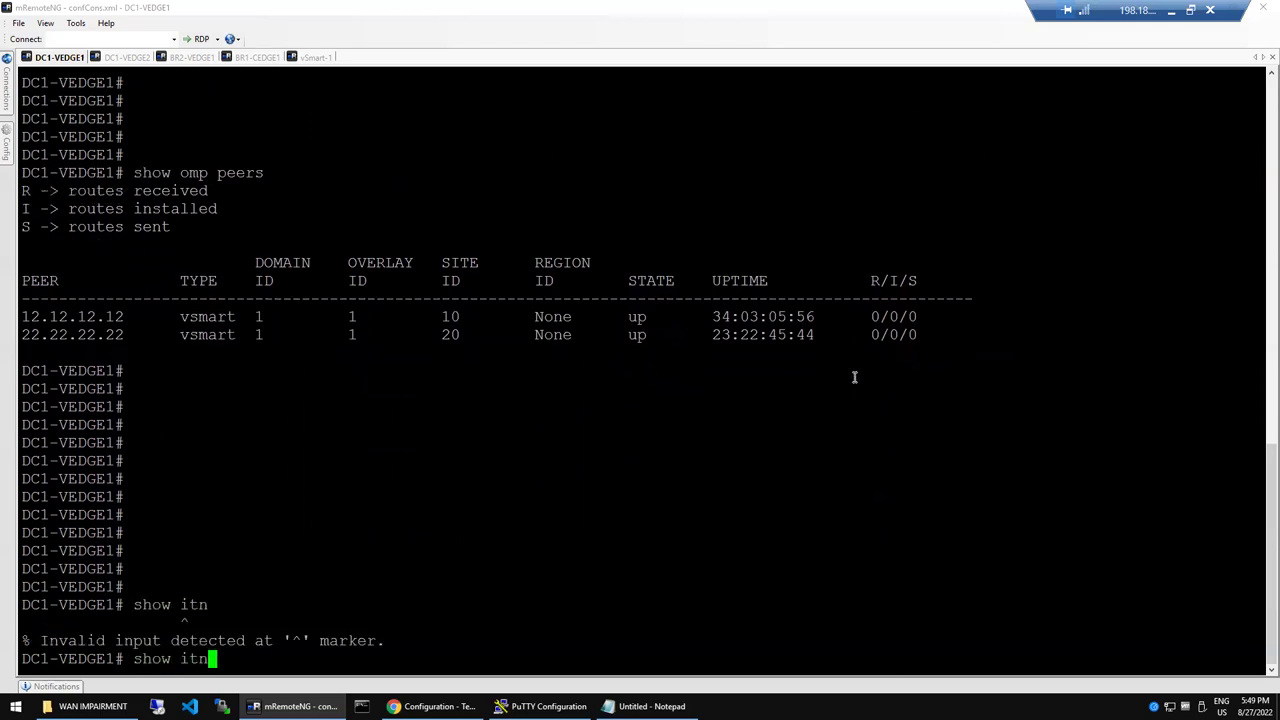
key("BackSpace")
key("BackSpace")
type("nt de")
key("Tab")
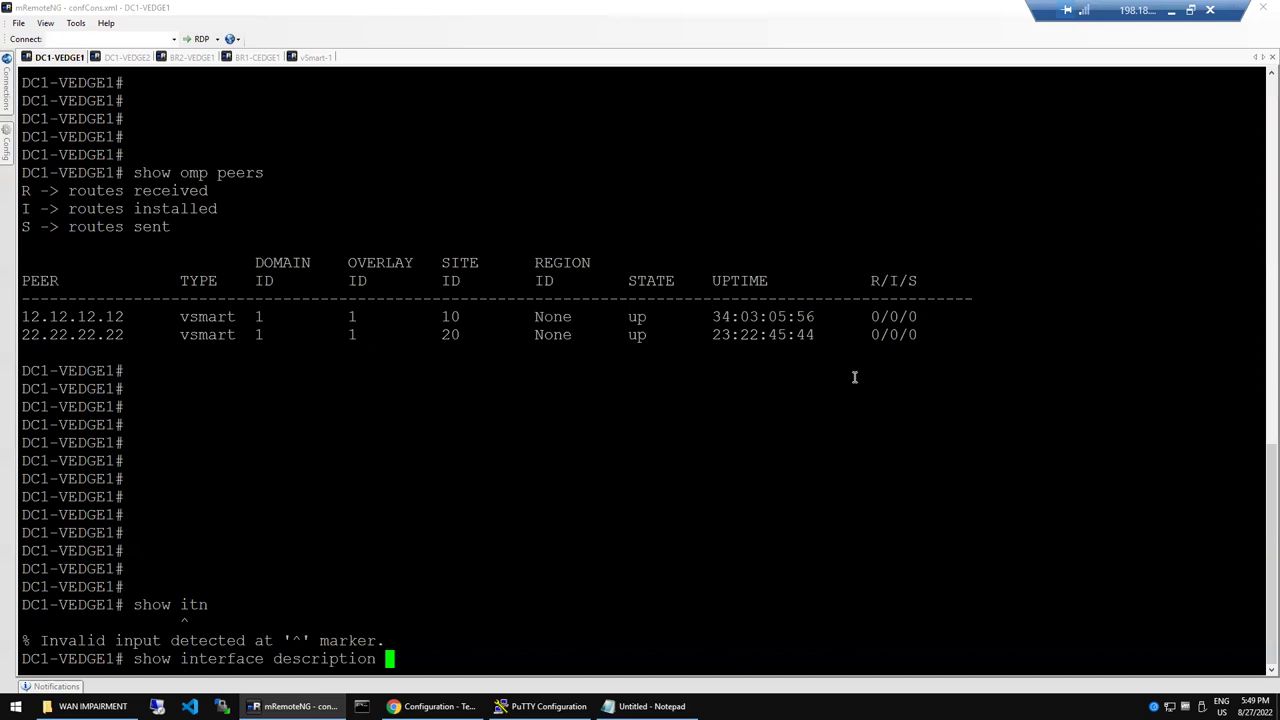
key("Return")
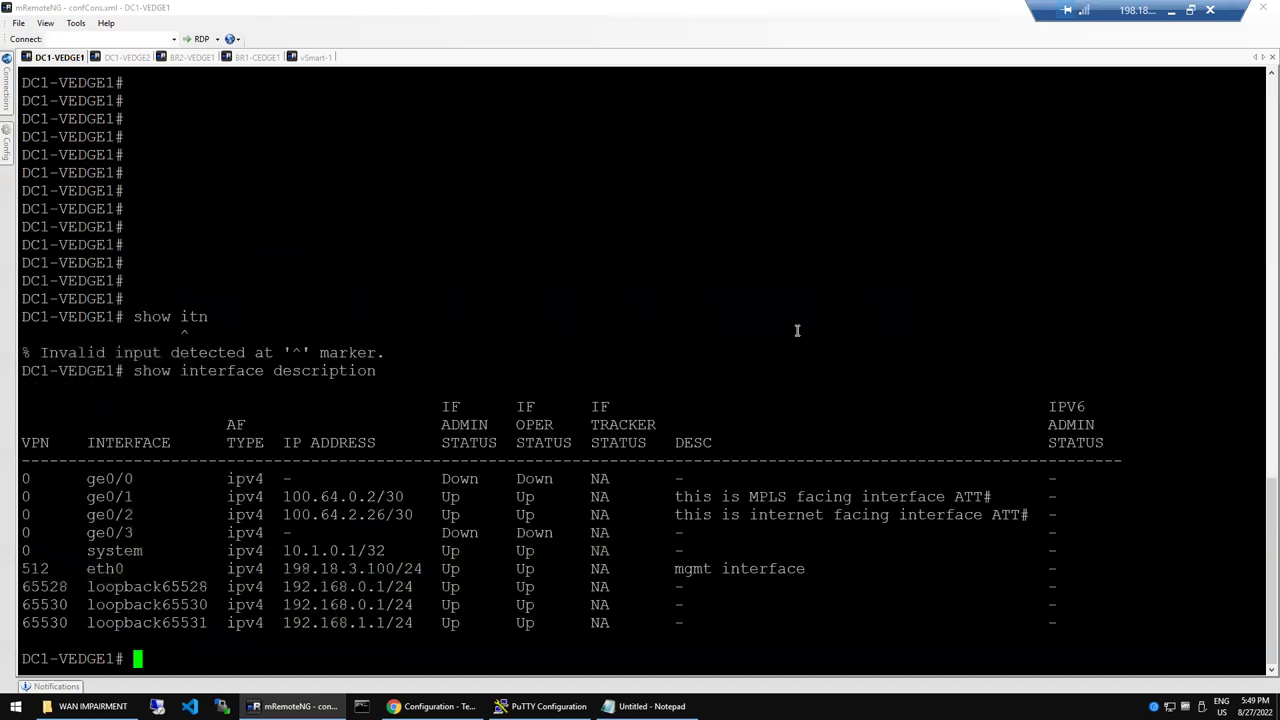
key("Return")
key("Return")
key("Return")
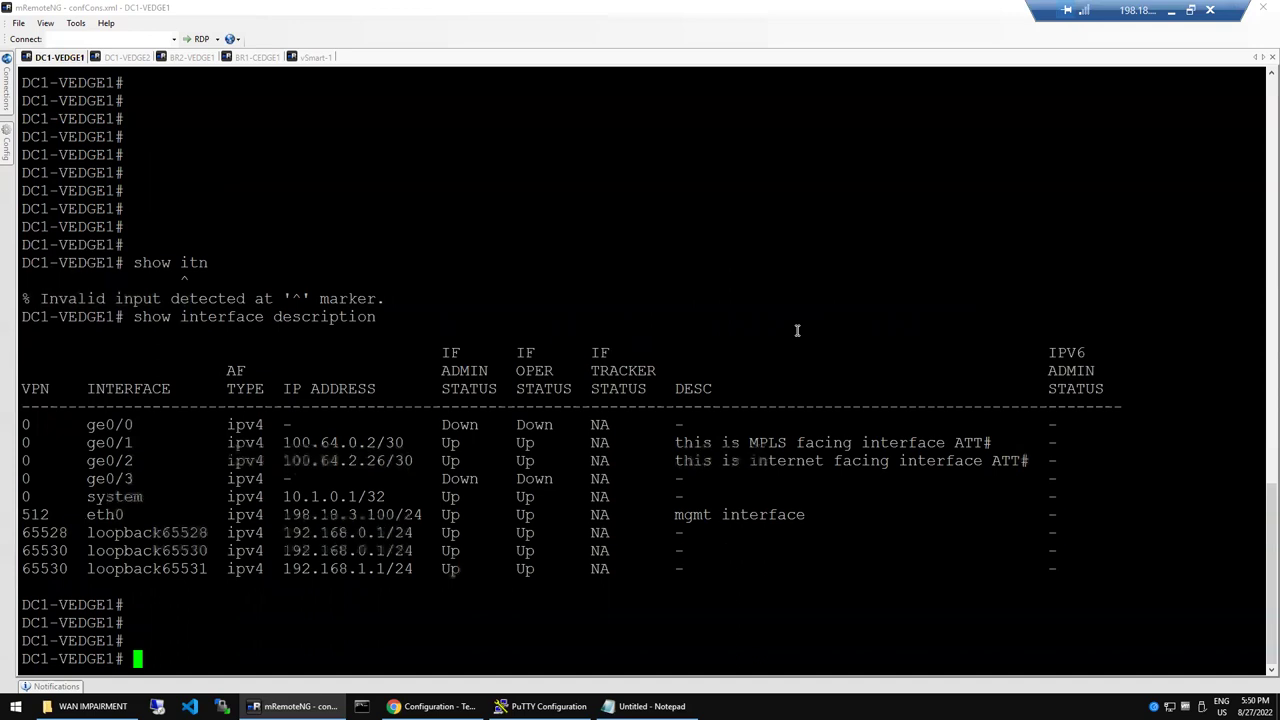
key("Return")
key("Return")
key("Return")
key("Return")
key("Return")
key("Return")
key("Return")
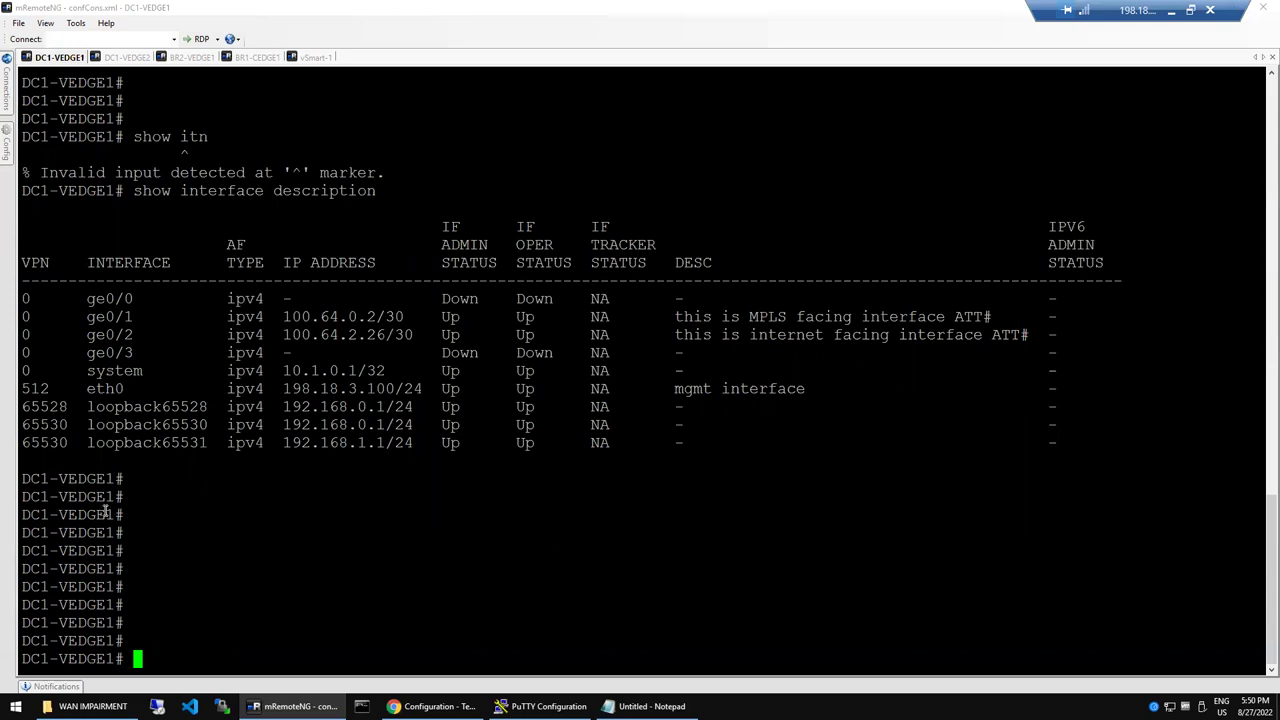
Step: Switch to Cisco vManage in Chrome and select DC1-VEDGE1 as the device to attach to the DC-vEdges template
mouse_move(432, 706)
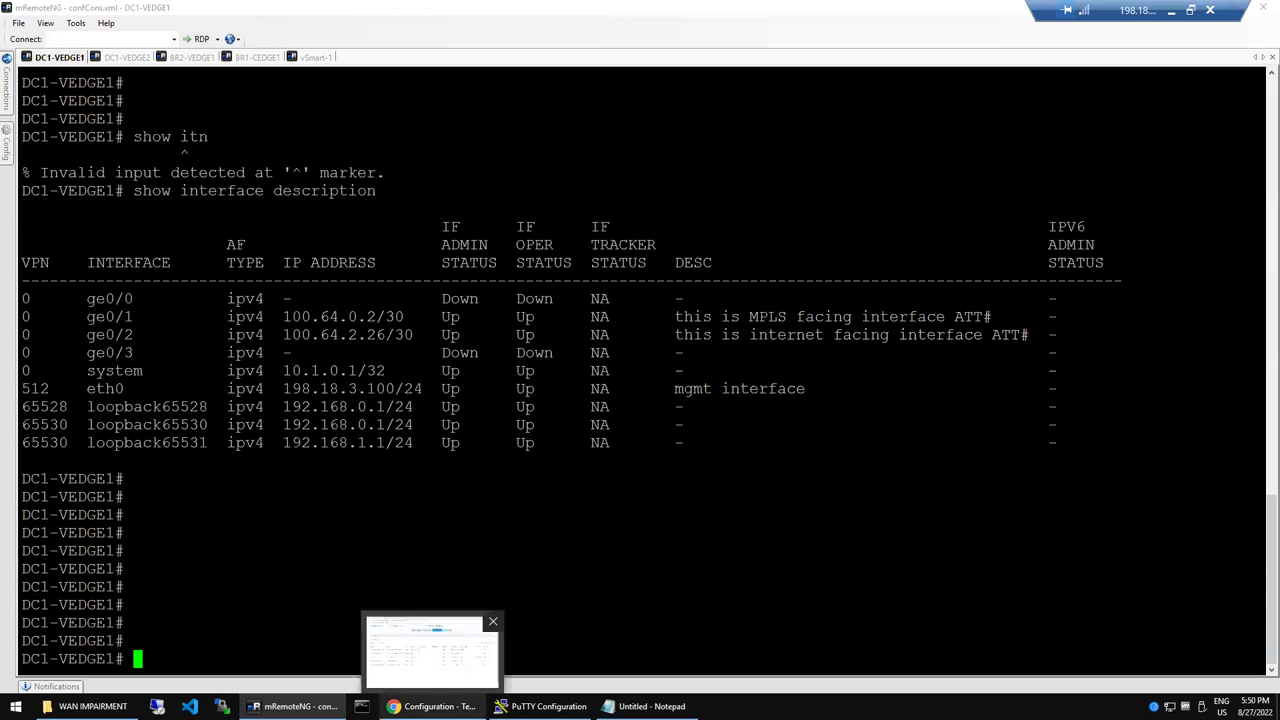
left_click(430, 650)
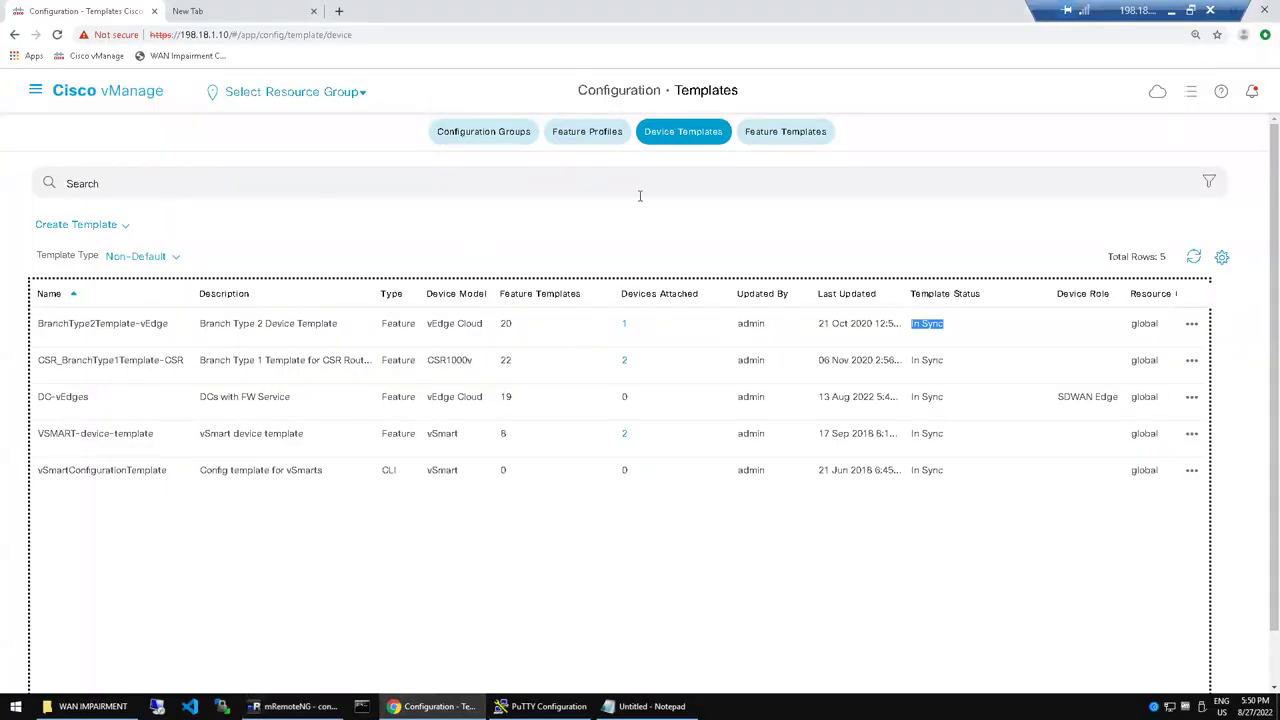
left_click(1191, 397)
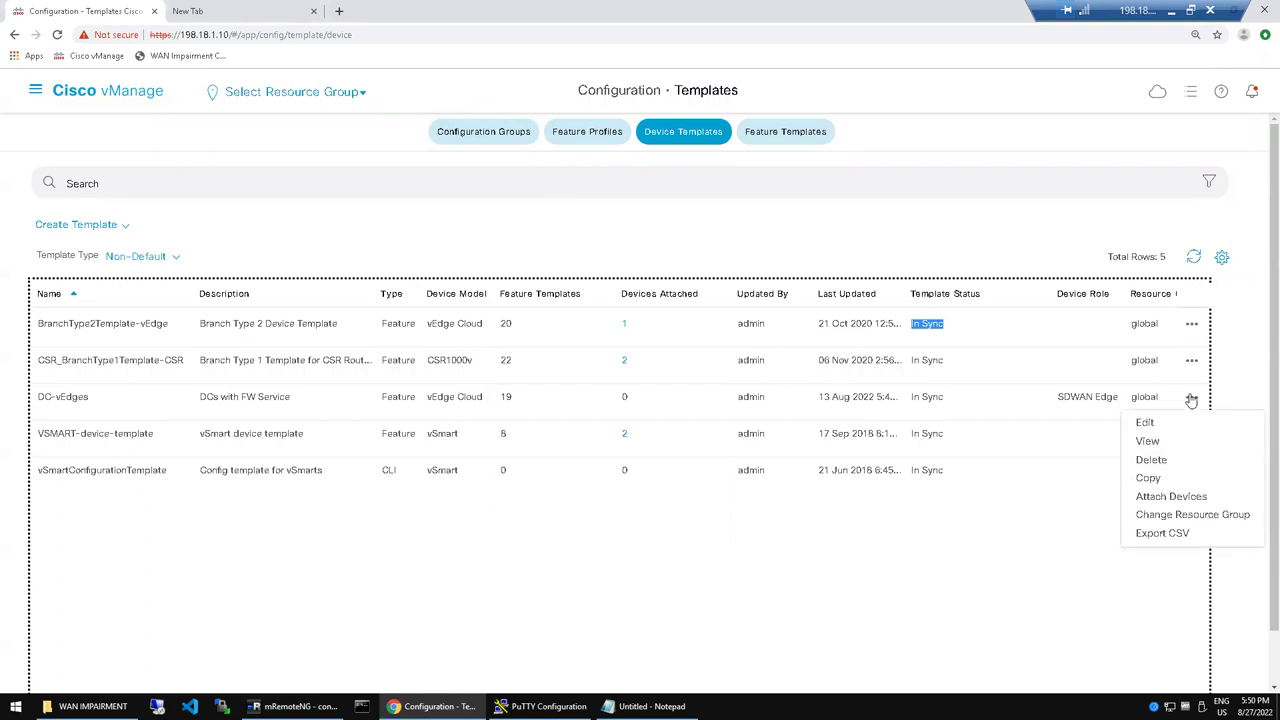
left_click(1155, 497)
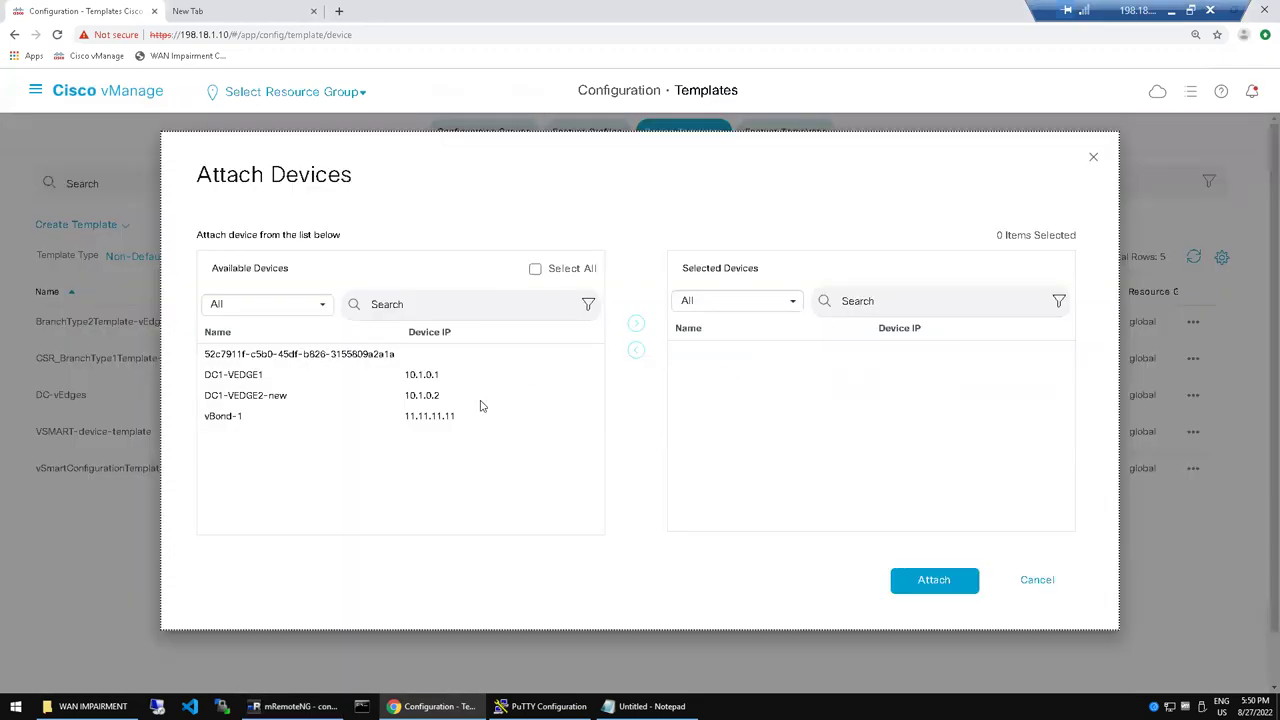
left_click(322, 382)
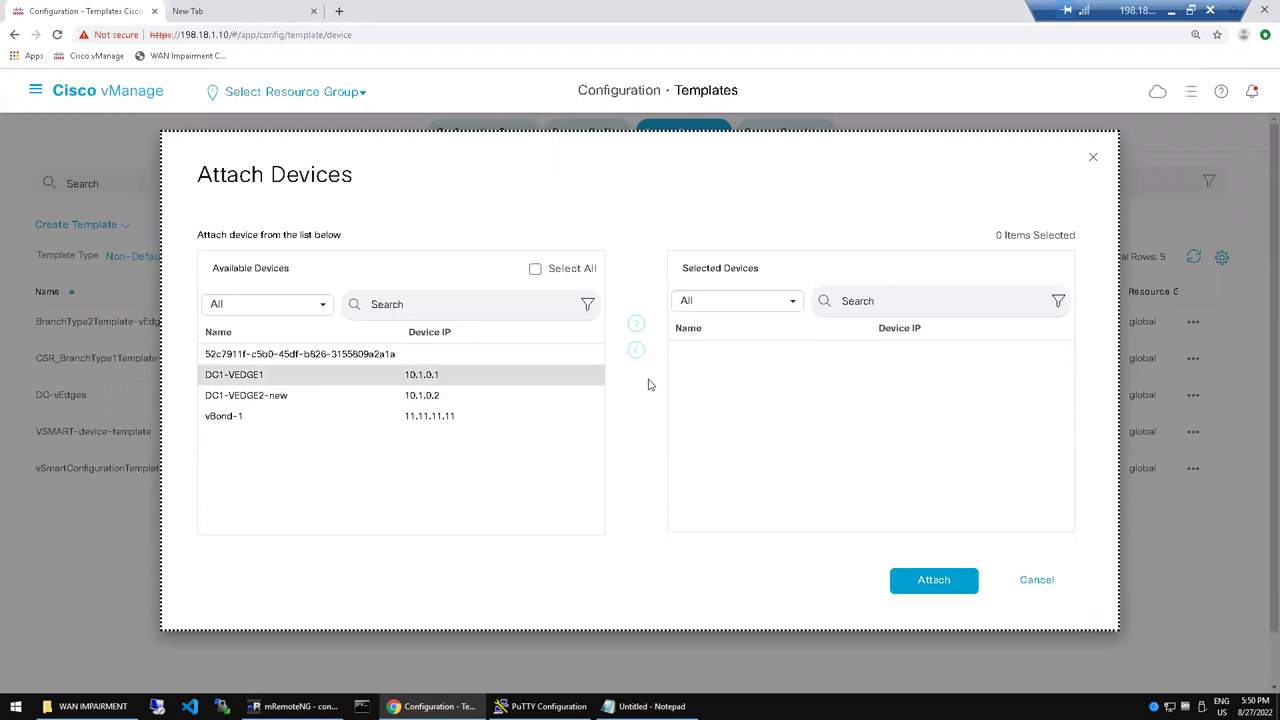
left_click(637, 326)
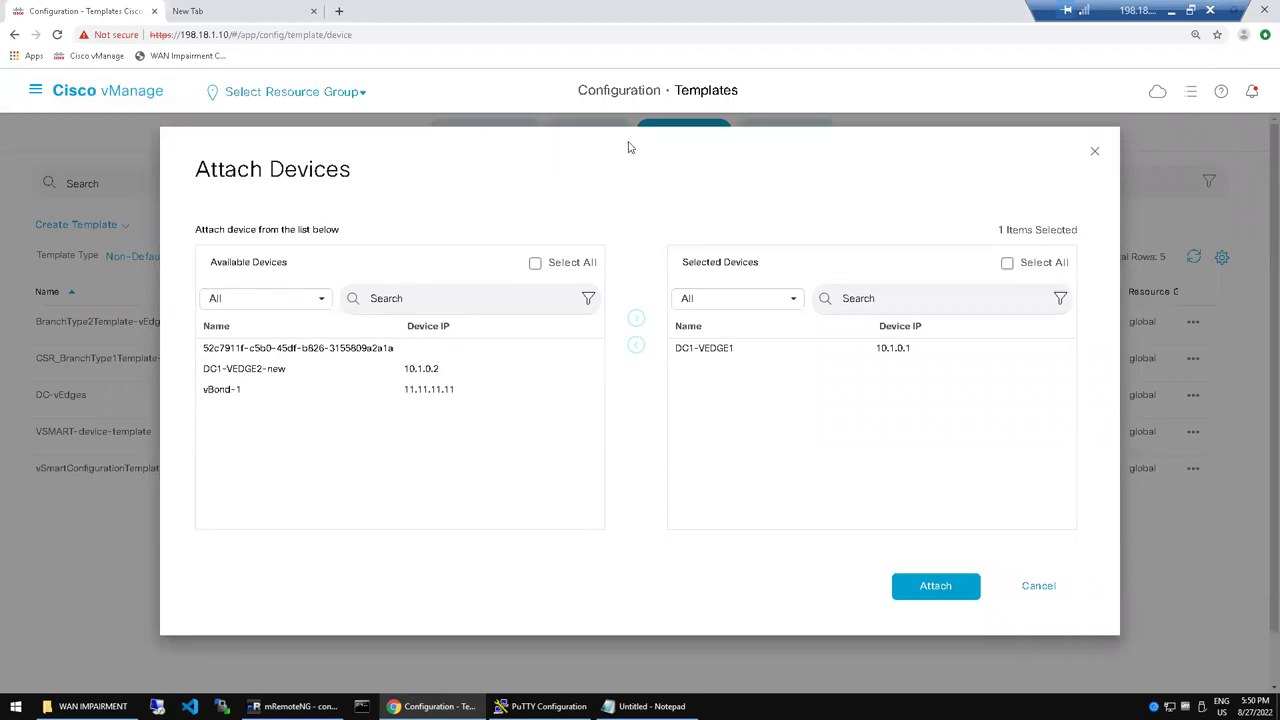
left_click(556, 142)
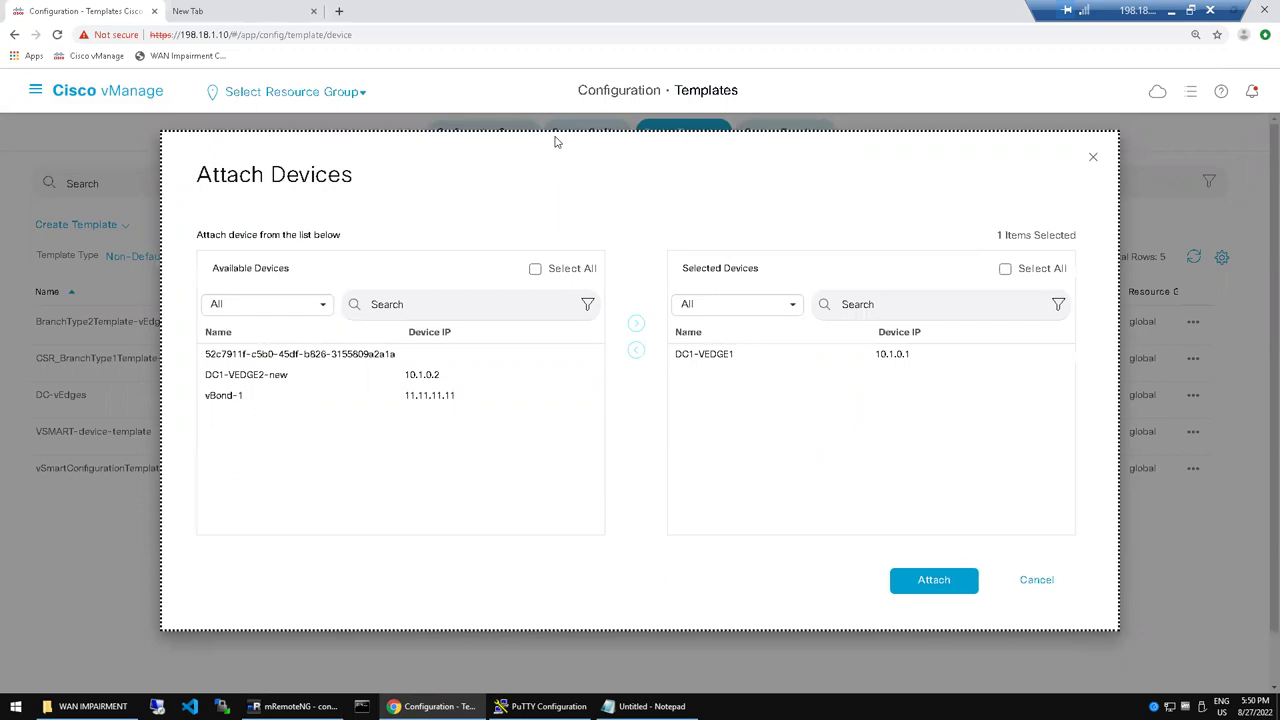
key("ctrl+a")
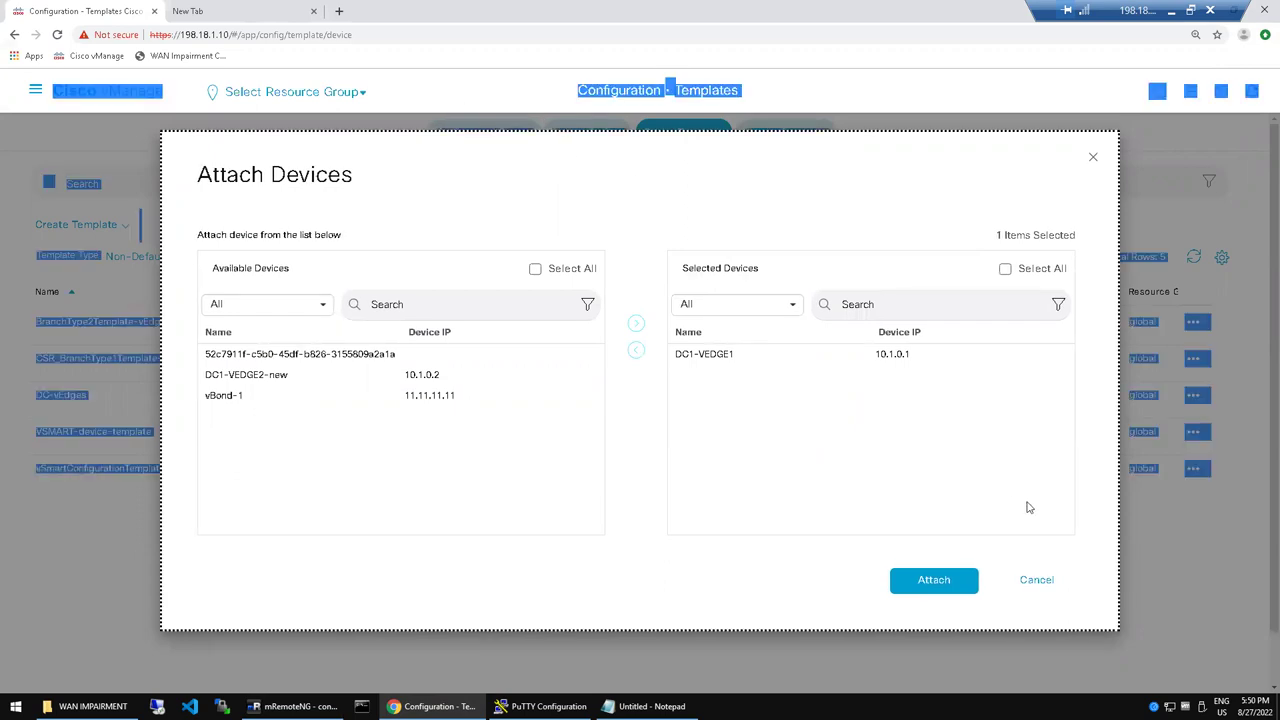
left_click(662, 138)
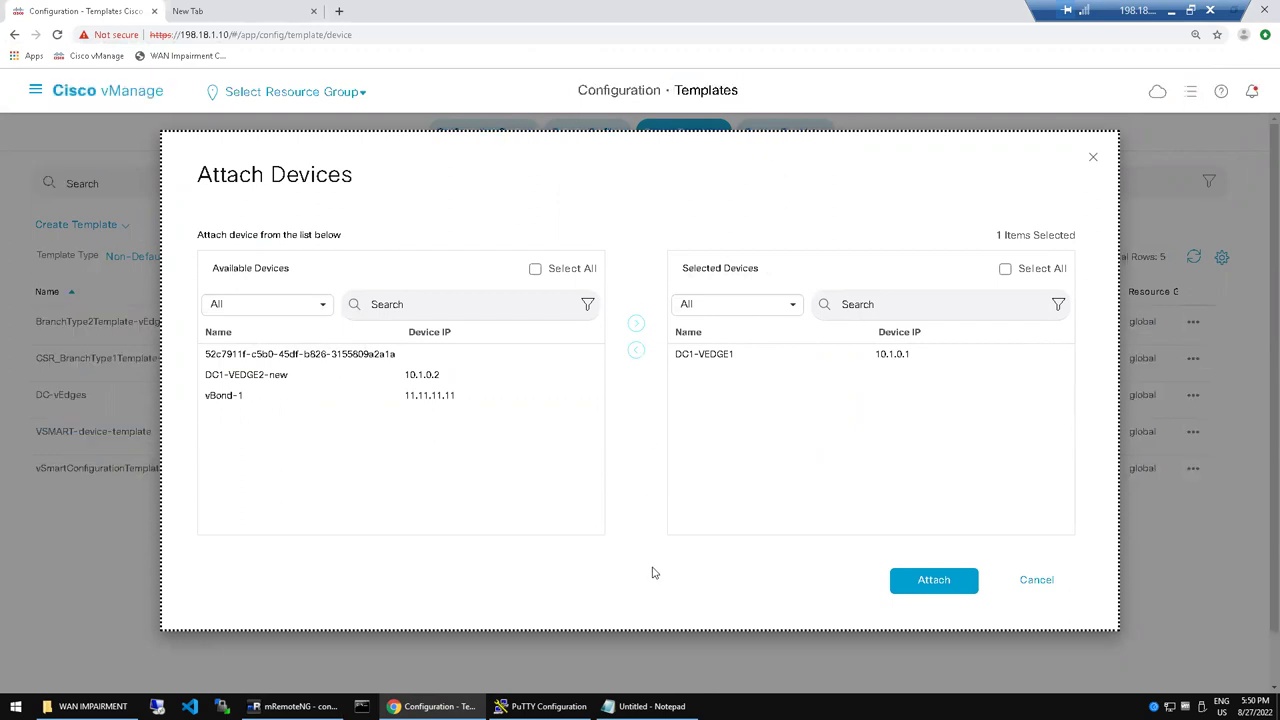
left_click(927, 586)
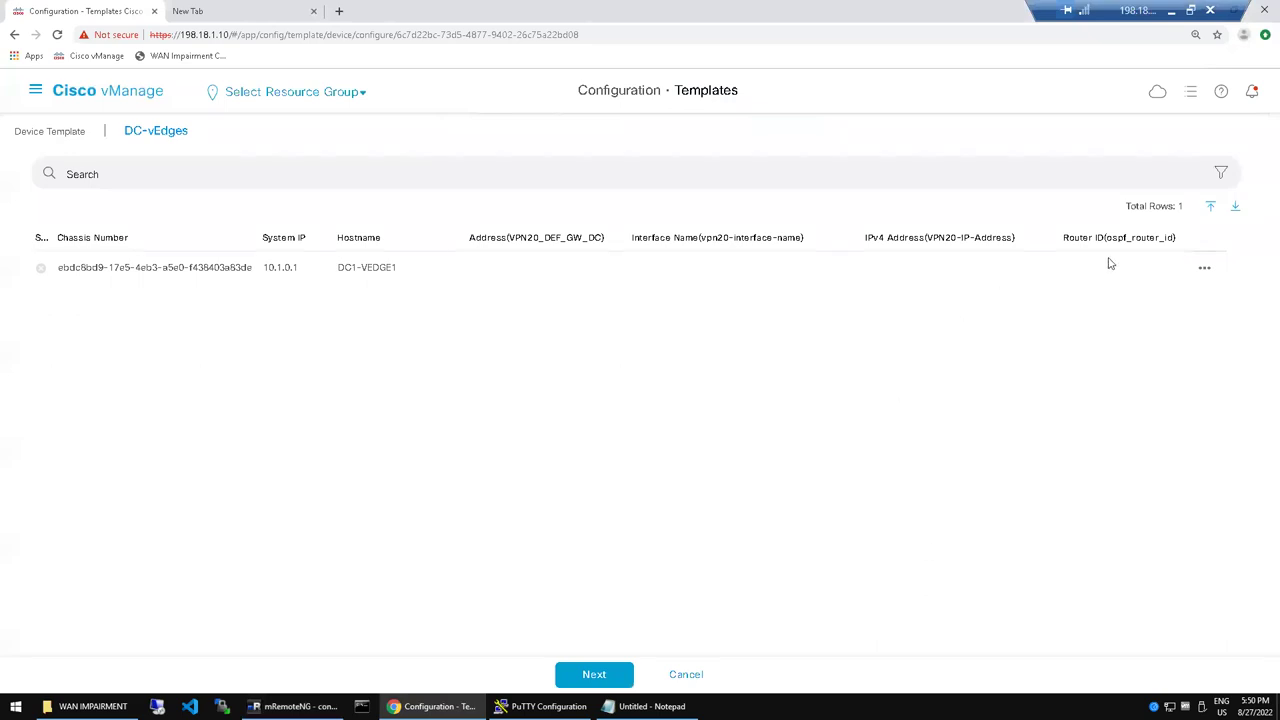
Step: Open the device template variables of DC1-VEDGE1 for editing and review the variable list from the VPN20 fields through the site ID
left_click(562, 277)
left_click(1205, 268)
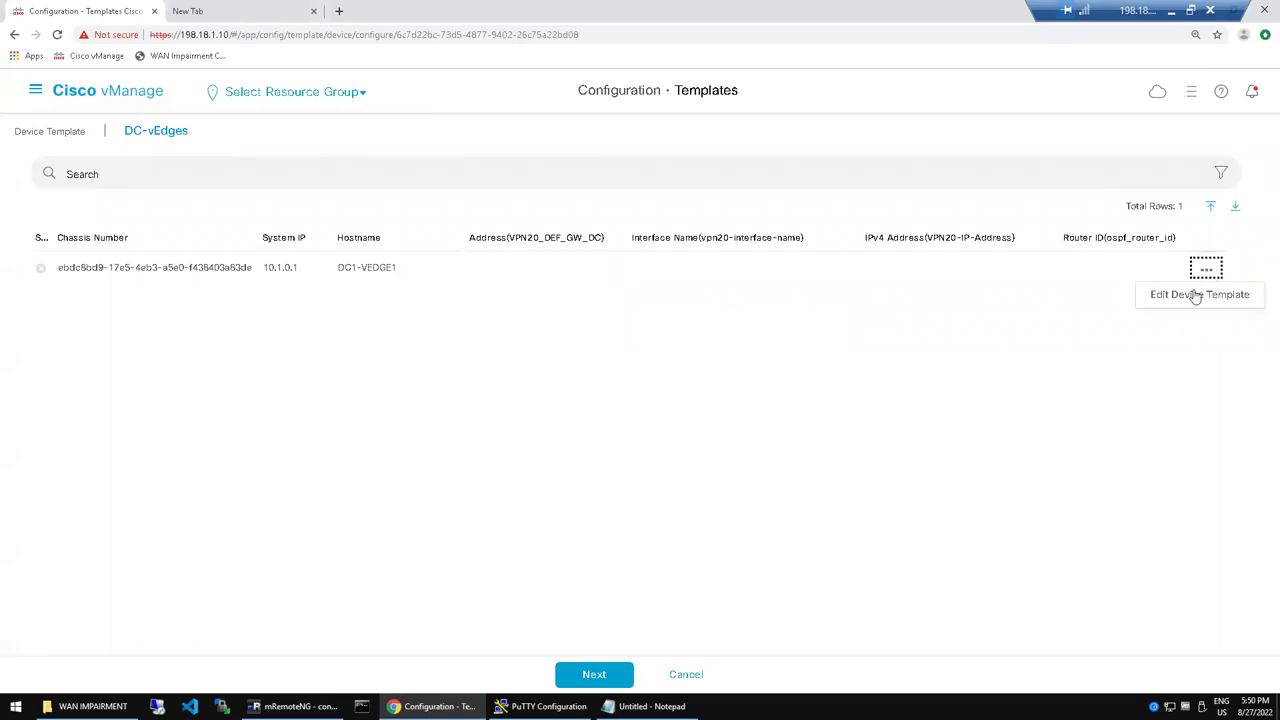
left_click(1190, 296)
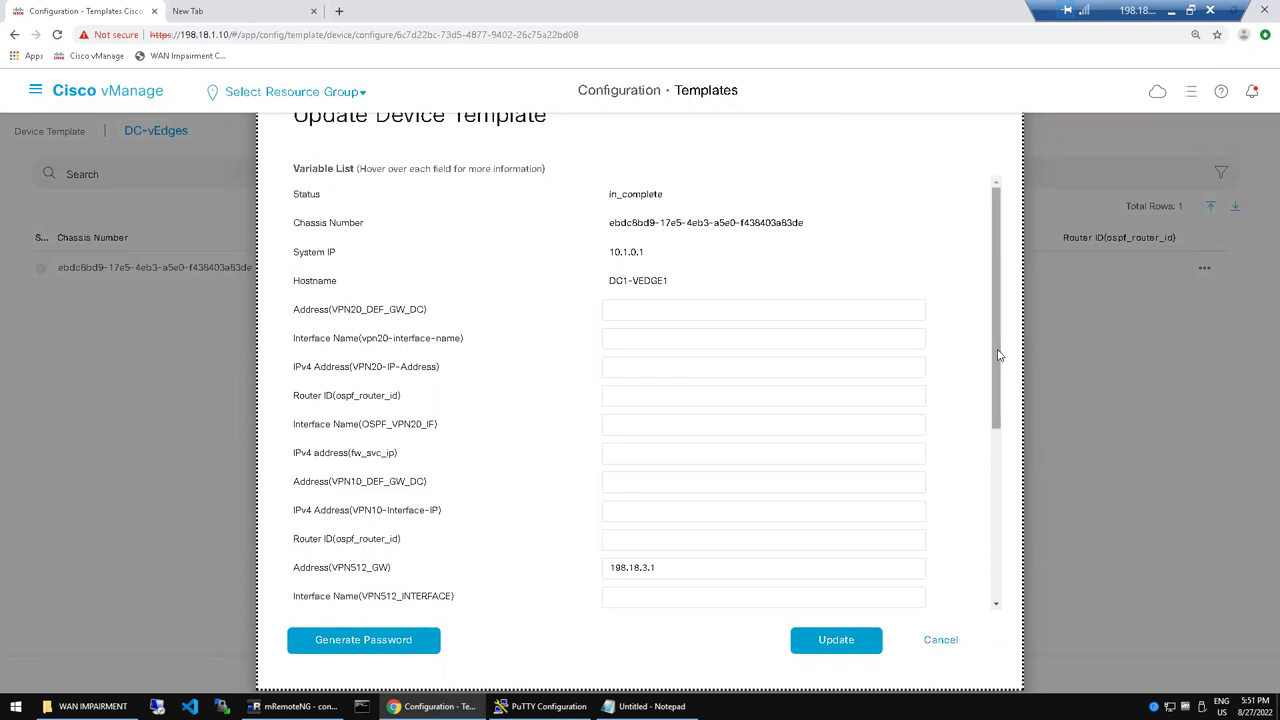
left_click_drag(1003, 366, 1007, 420)
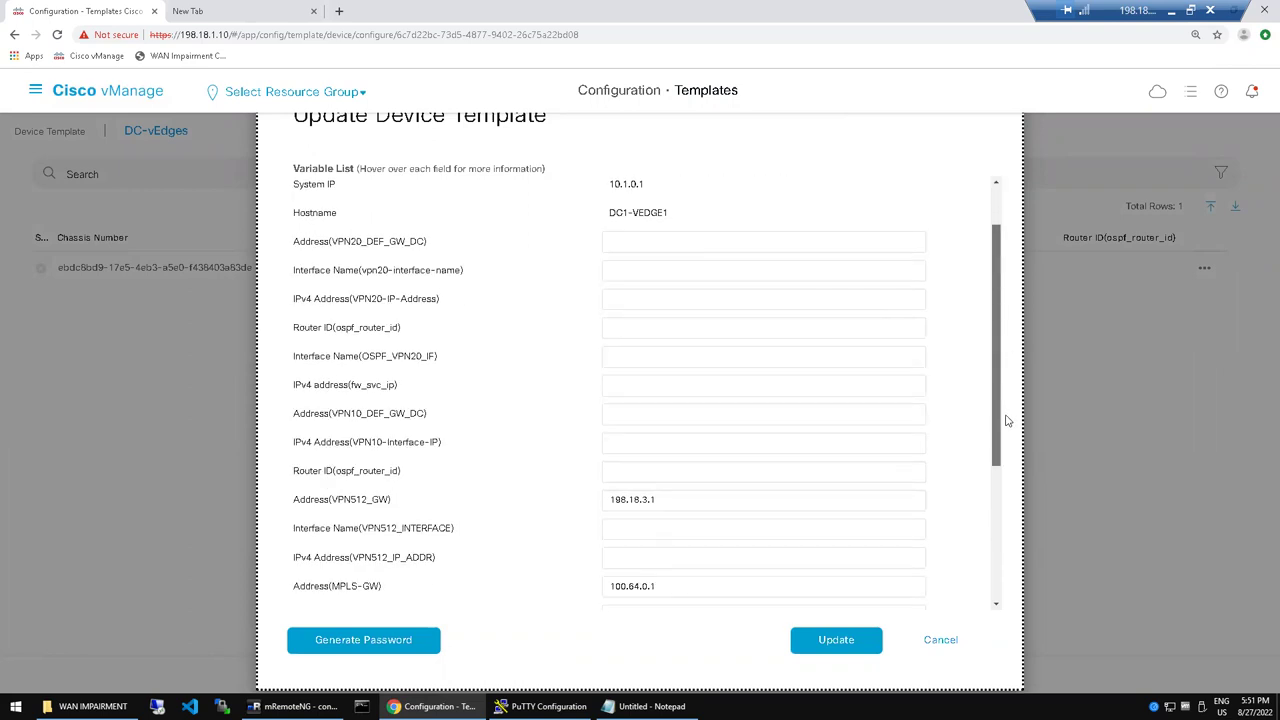
scroll(1007, 420, "down", 1)
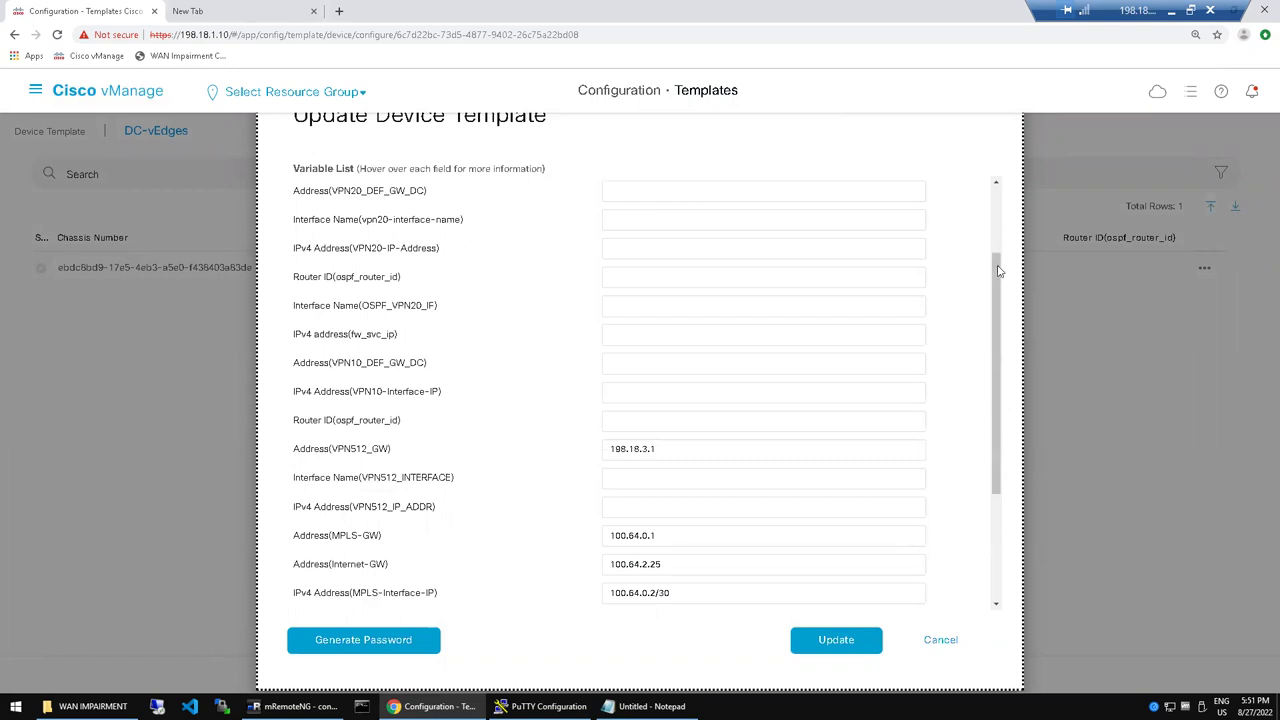
scroll(1001, 327, "down", 1)
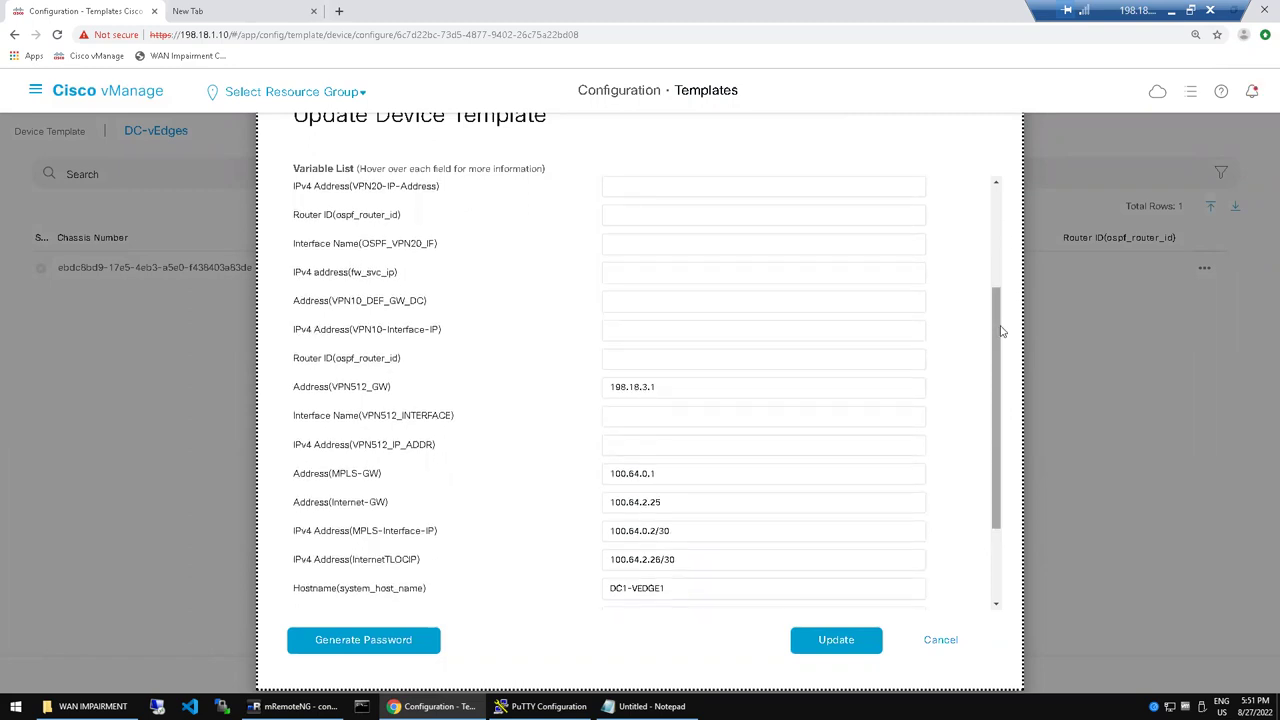
scroll(988, 371, "down", 1)
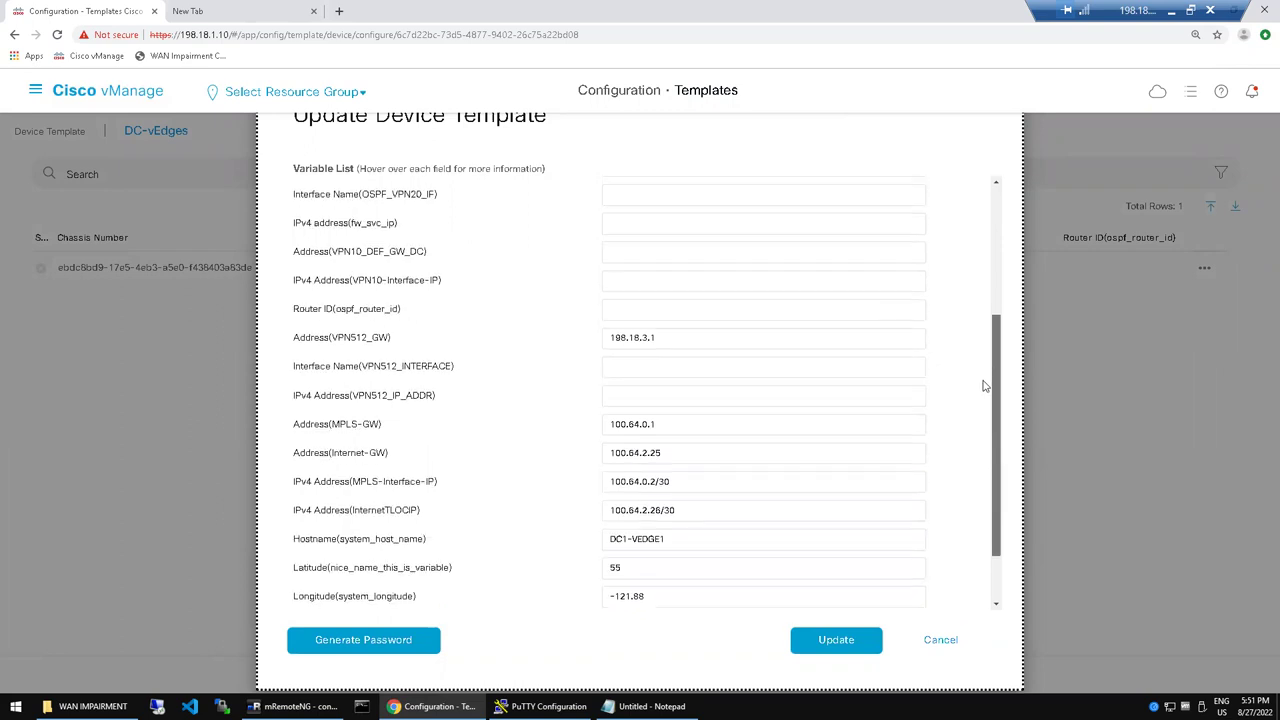
scroll(984, 398, "down", 1)
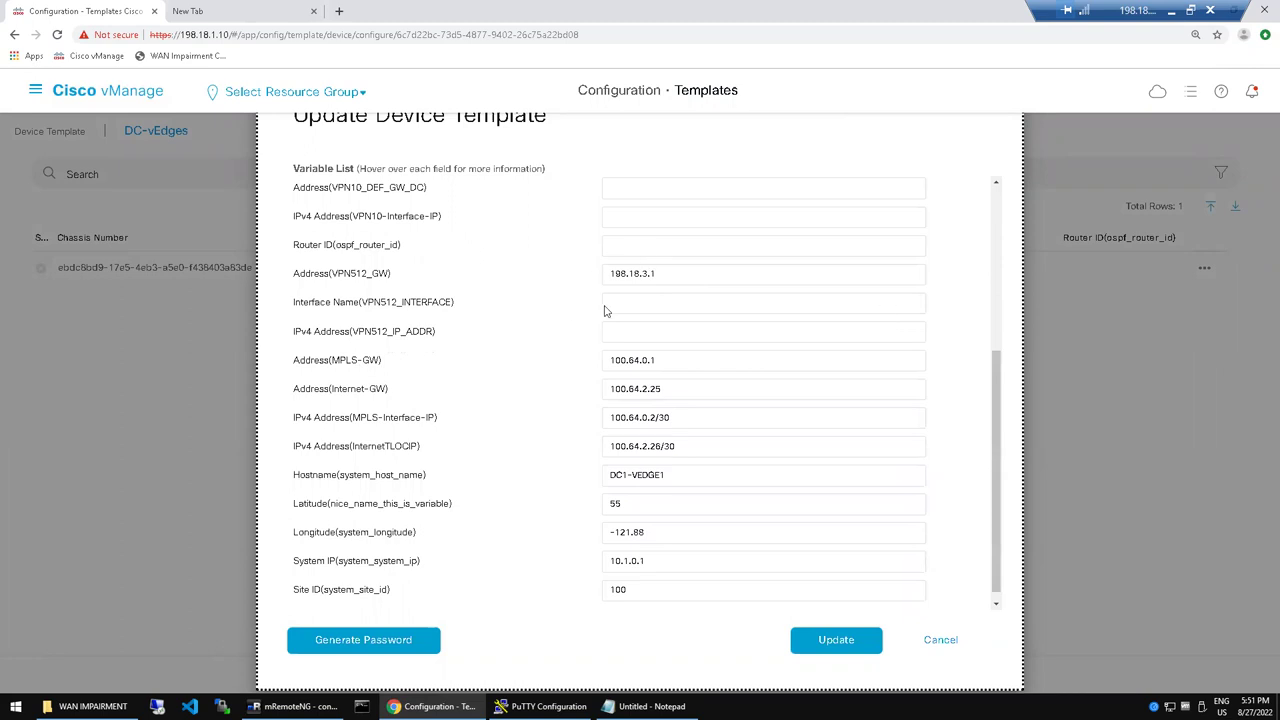
left_click(997, 208)
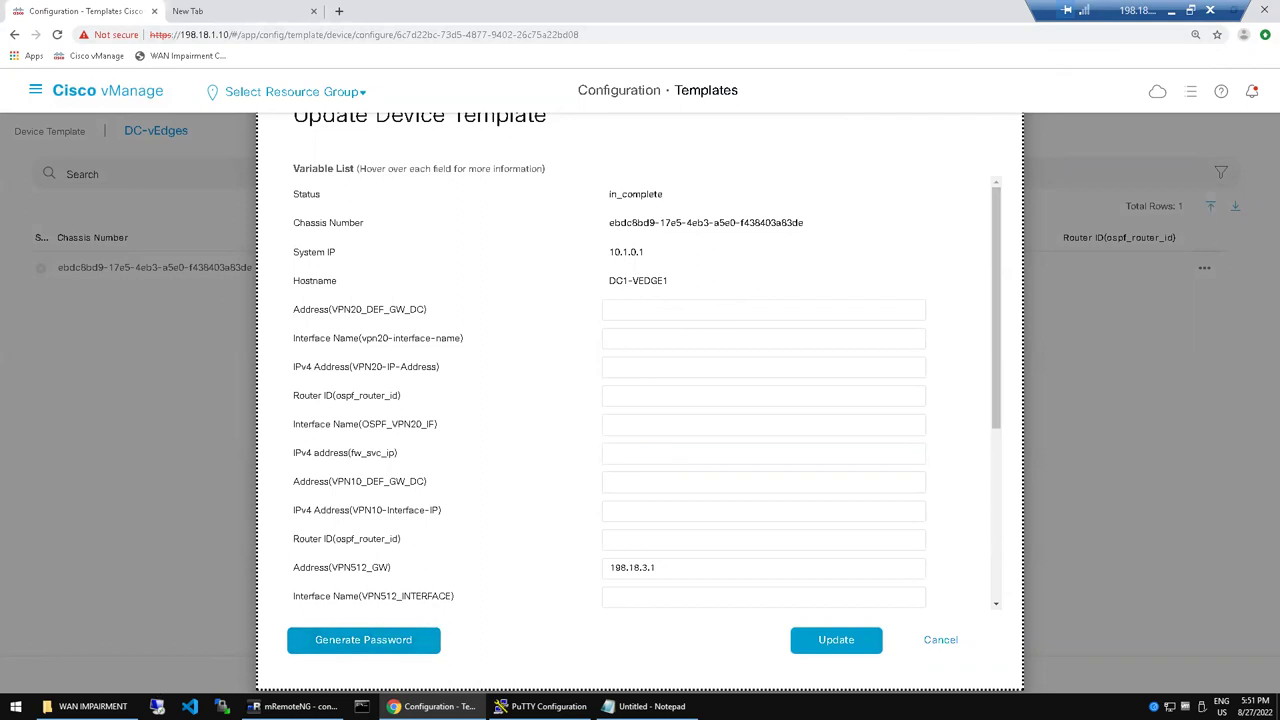
Step: Switch to File Explorer, maximize the window and look in the csvConfigFiles folder of SD-WAN Demo
left_click(90, 706)
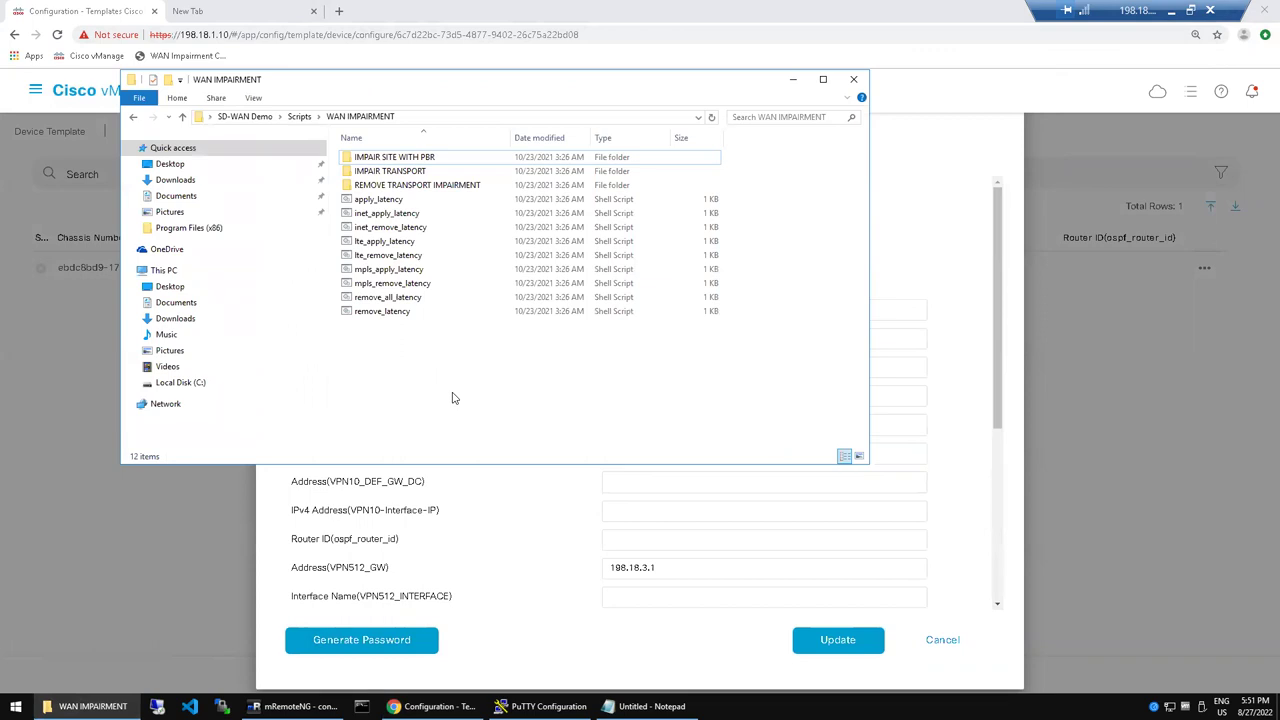
double_click(475, 88)
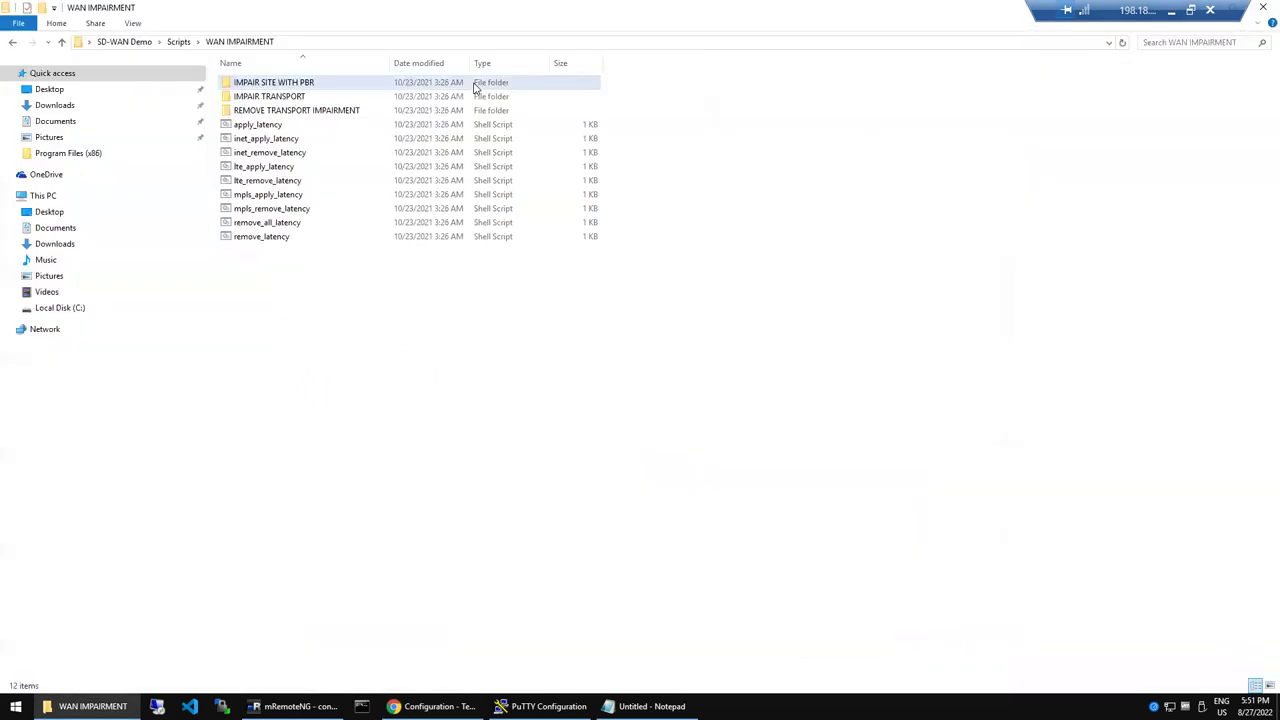
left_click(134, 46)
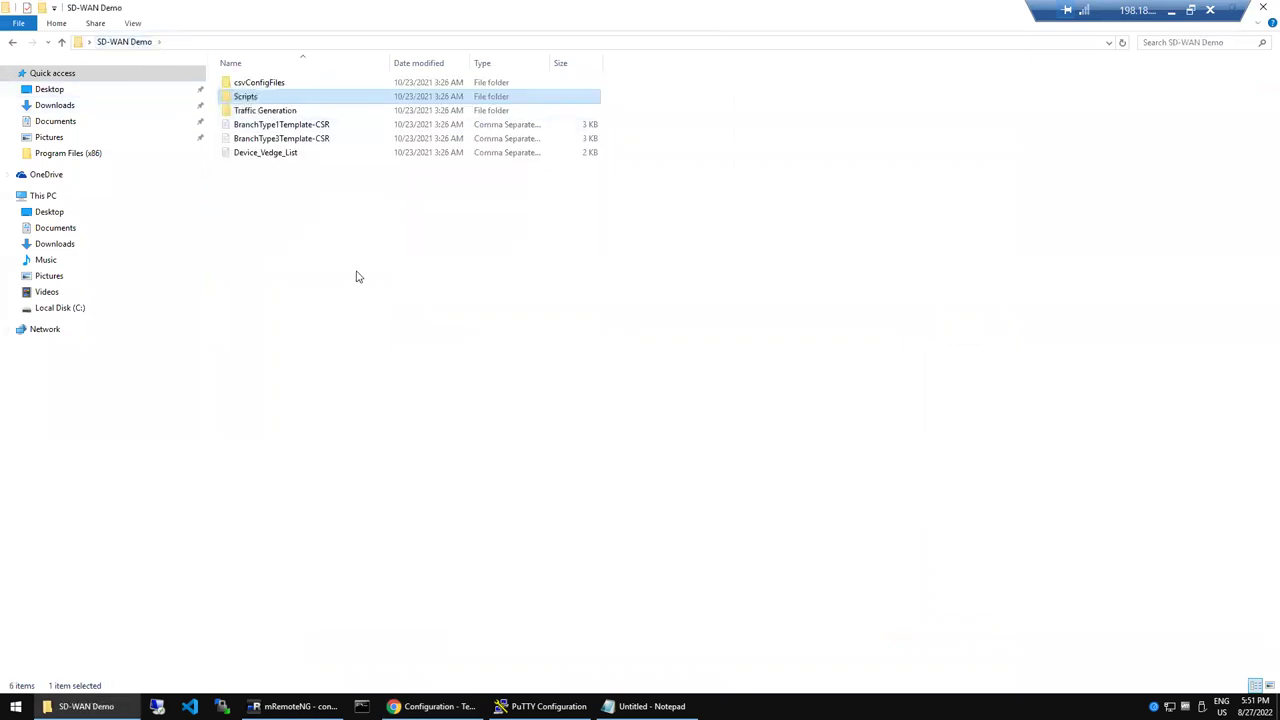
left_click(266, 86)
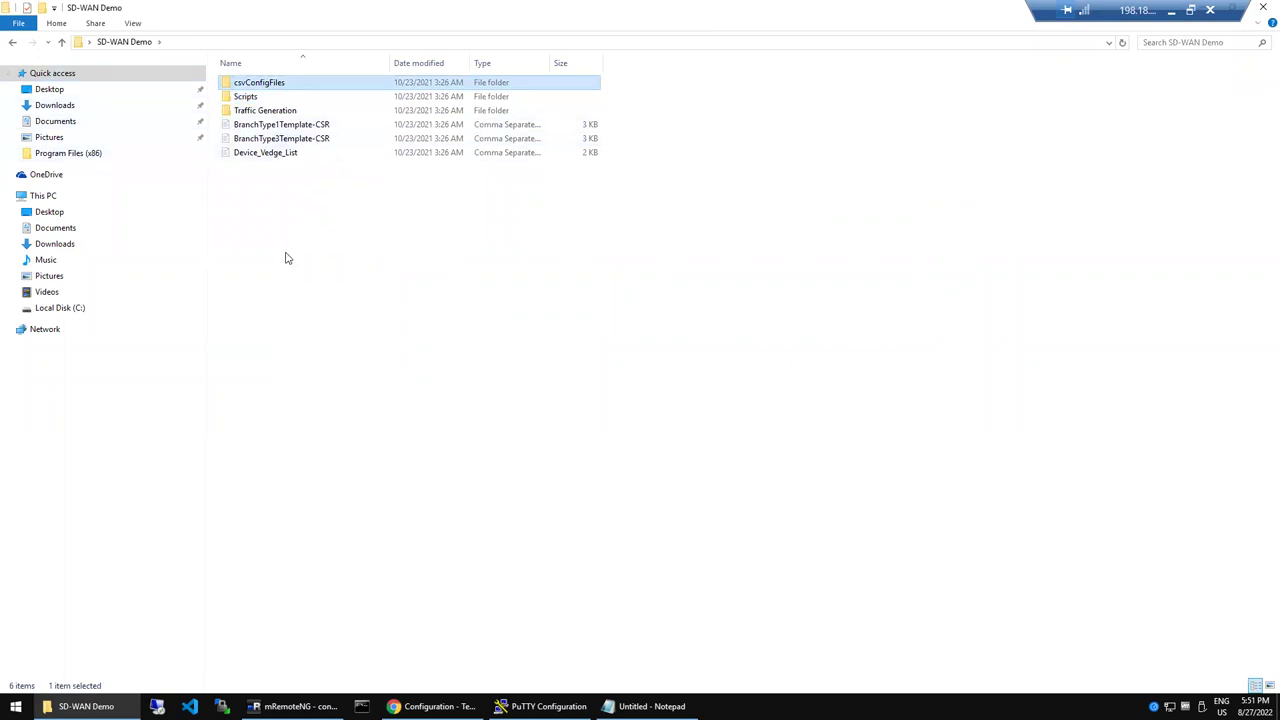
double_click(271, 89)
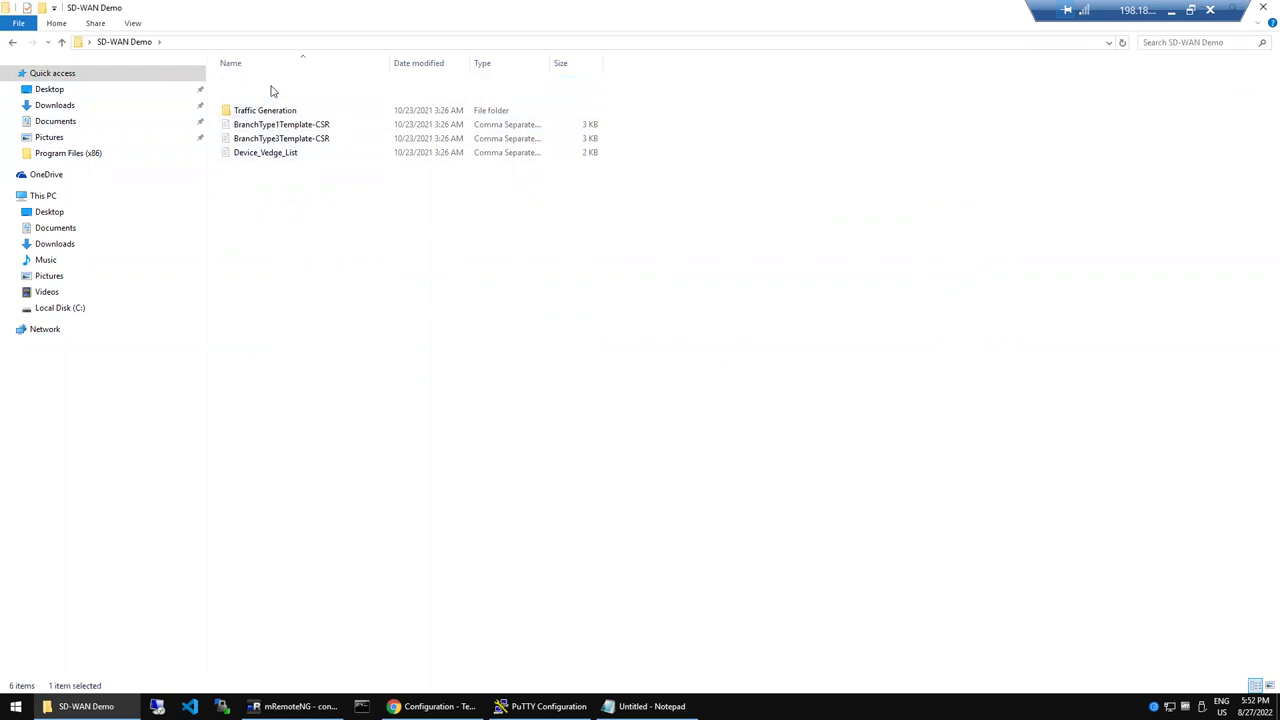
Step: Check the Scripts folder of SD-WAN Demo, then return to SD-WAN Demo and select the Device_Vedge_List file
left_click(138, 42)
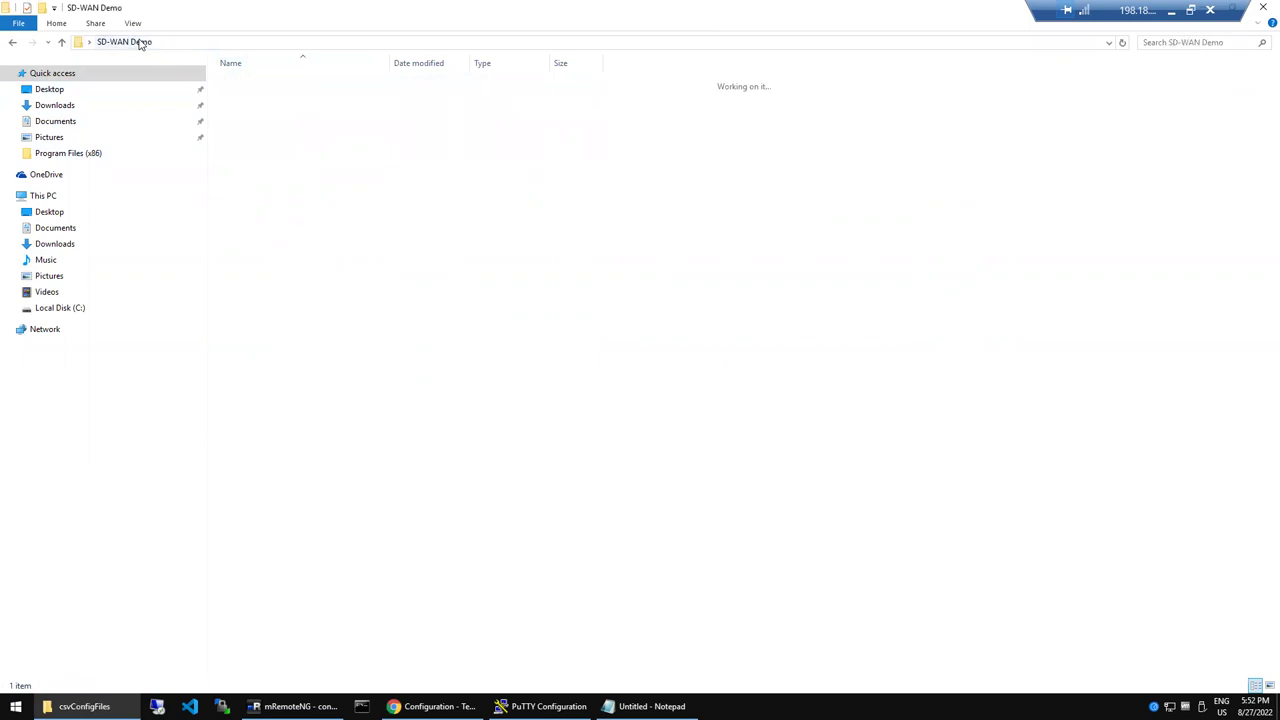
double_click(257, 100)
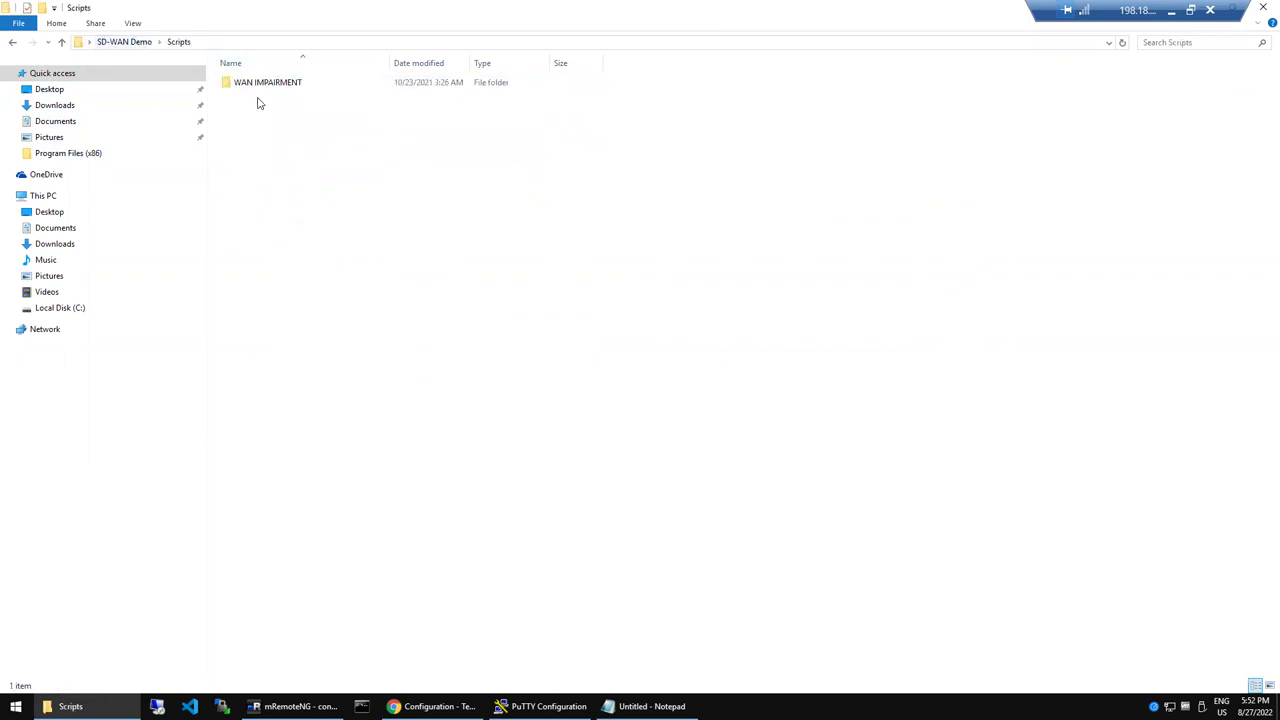
left_click(131, 47)
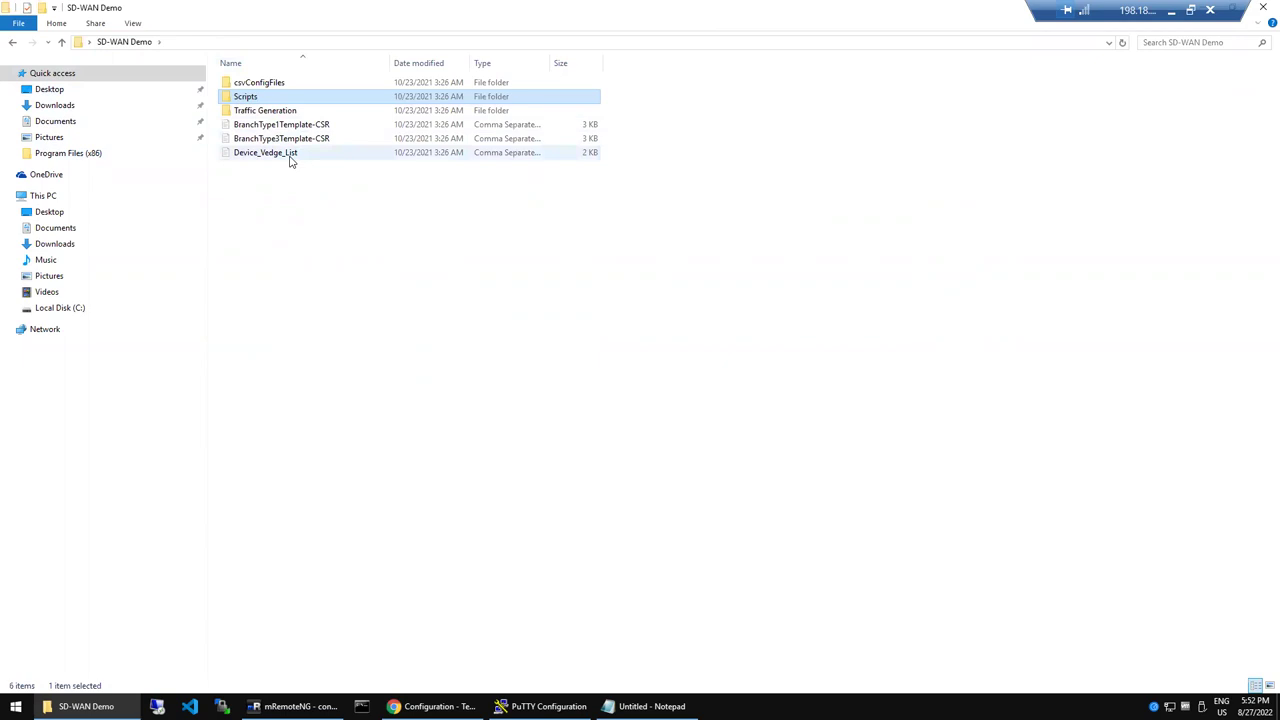
left_click(291, 158)
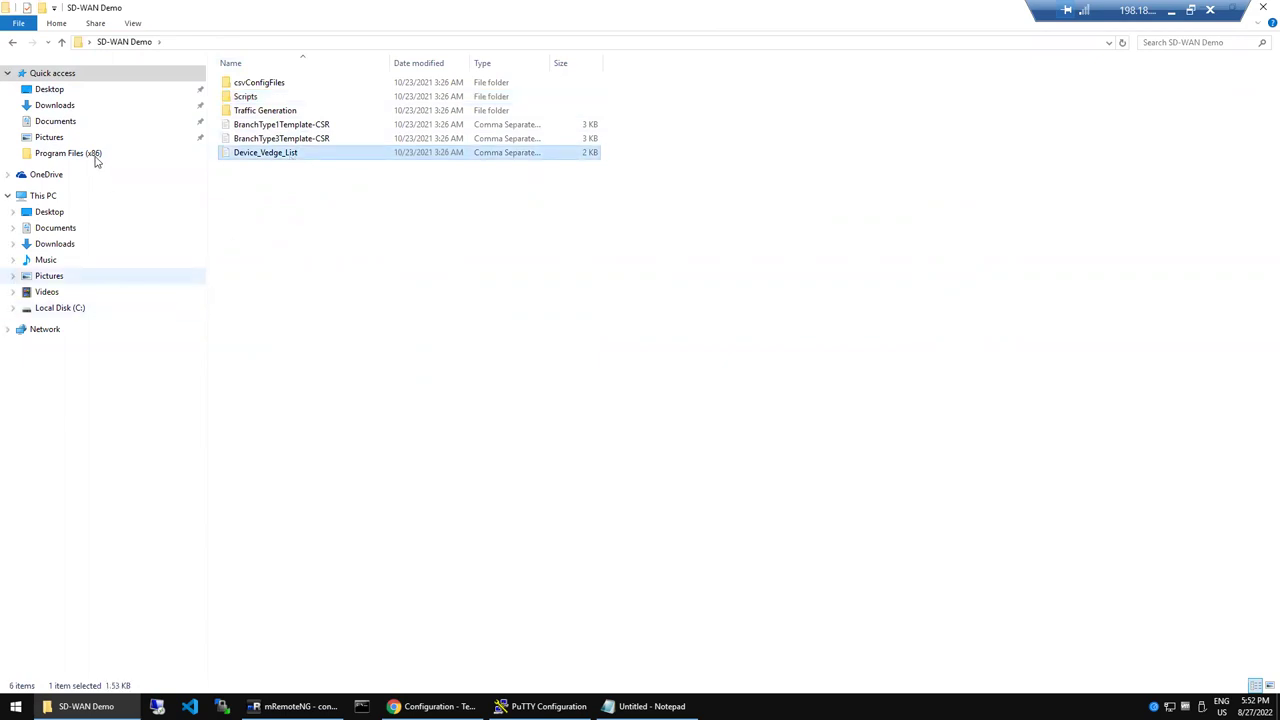
Step: Look through the Documents and Downloads folders for template files
left_click(56, 121)
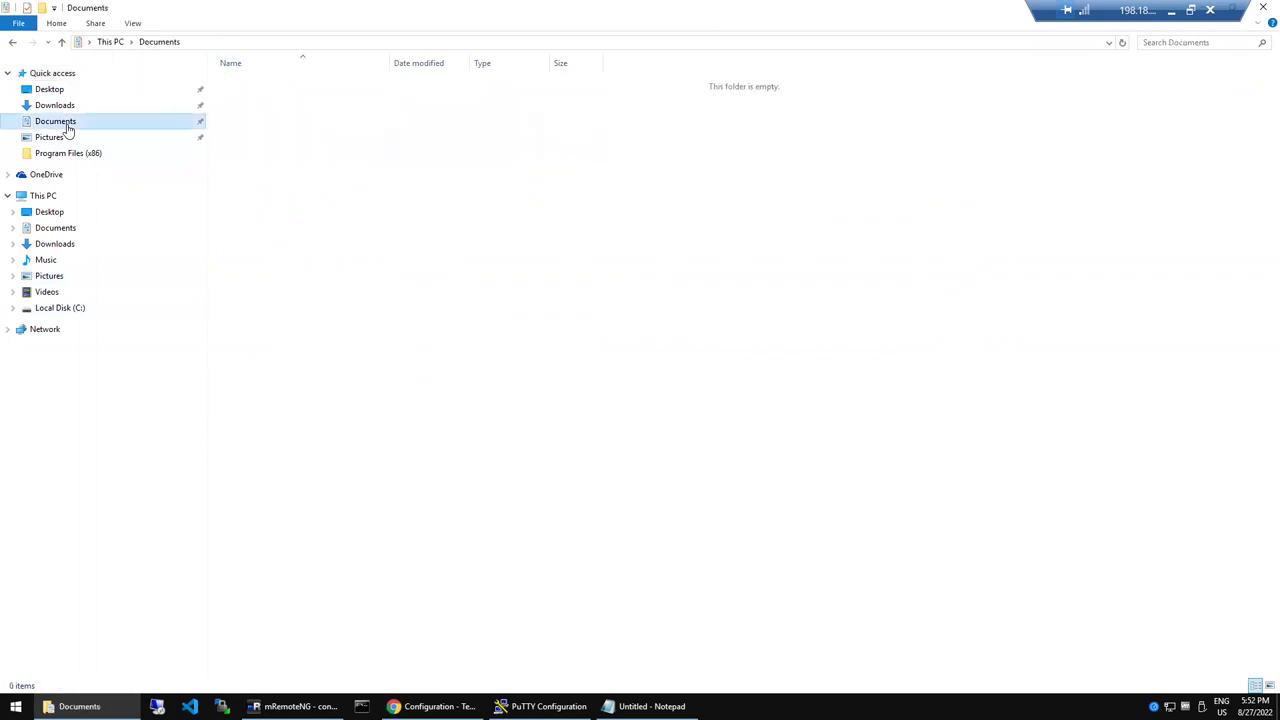
left_click(62, 106)
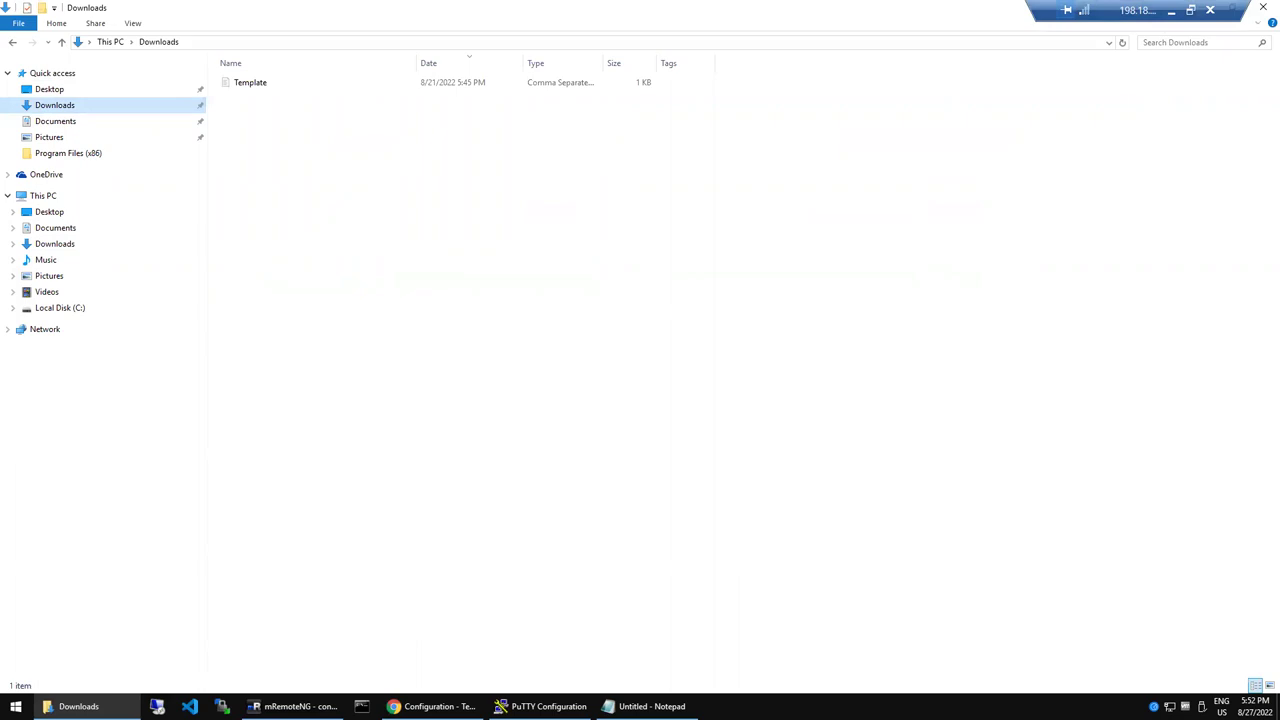
mouse_move(540, 706)
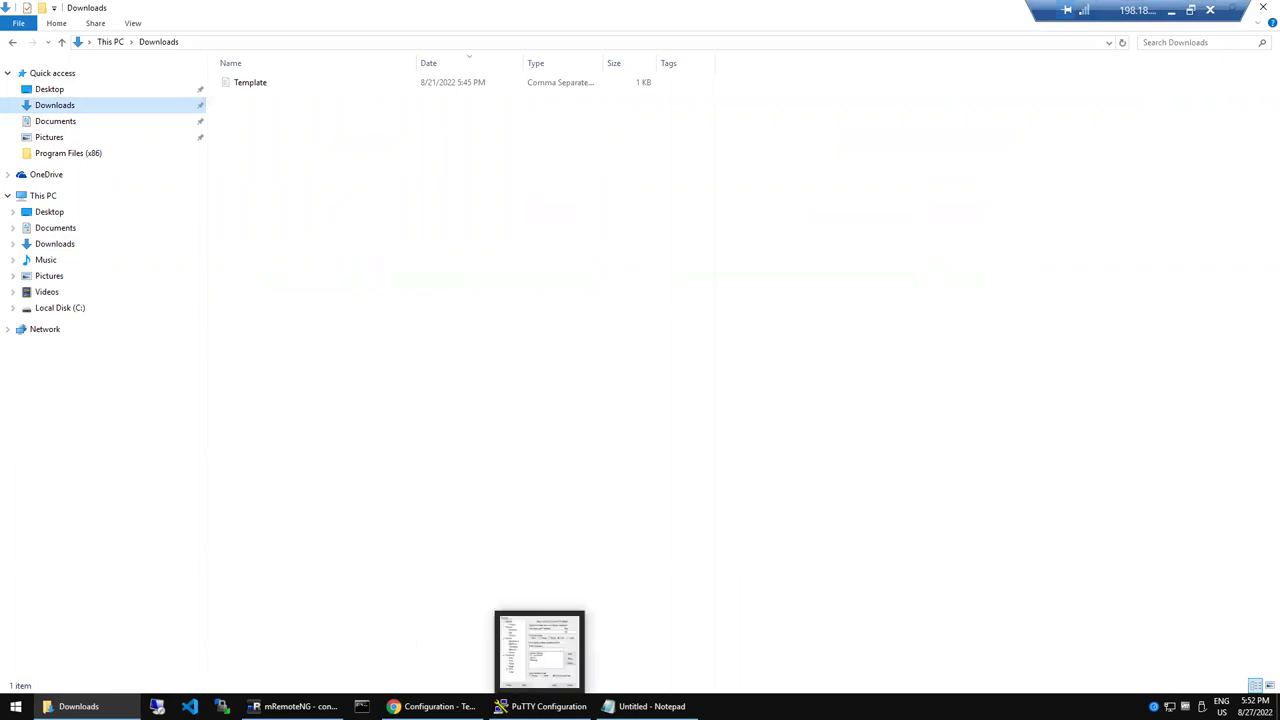